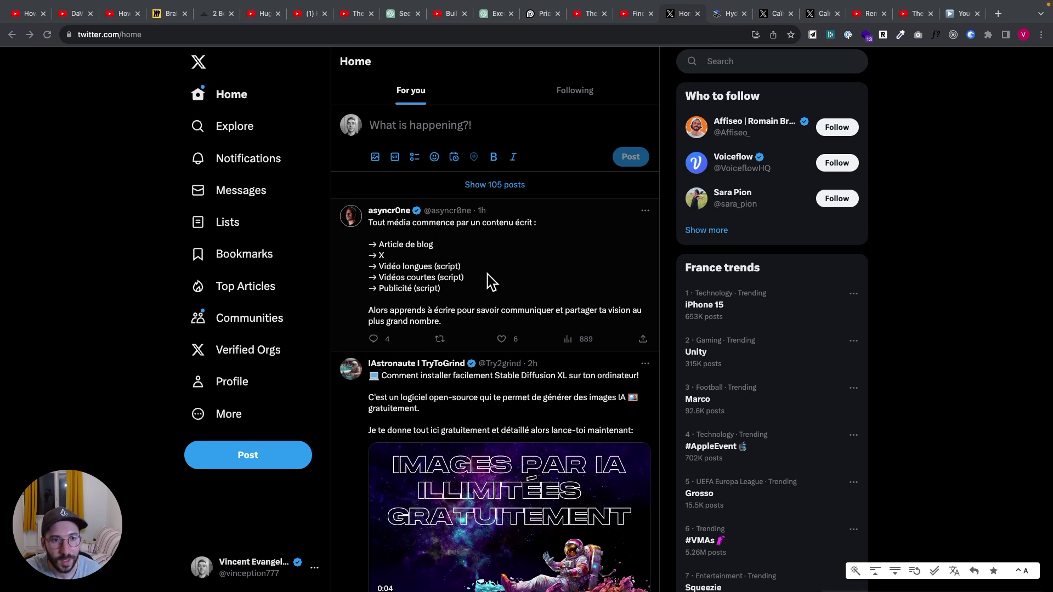
Read the X direct message conversation, then return to the X Home timeline
left_click(774, 19)
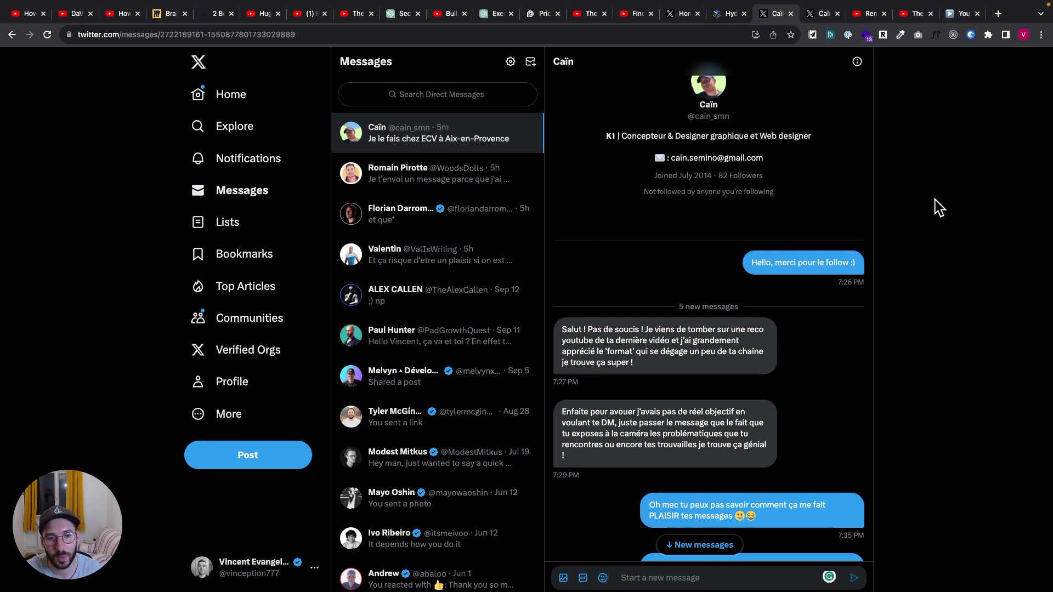
left_click(673, 12)
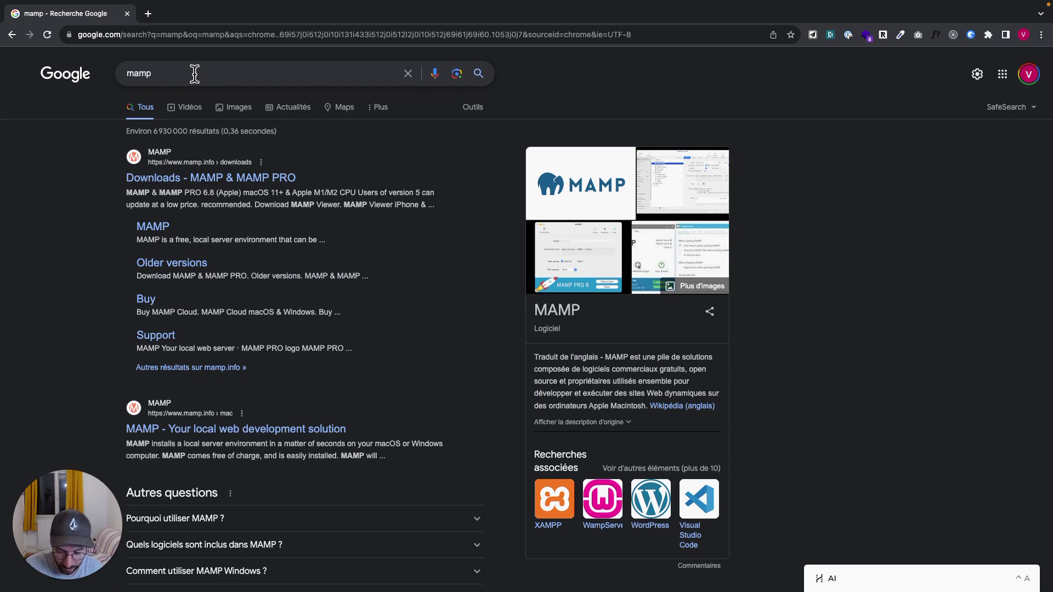
Search 'wamp' in a new tab and compare it with the mamp results
key("ctrl+t")
type("wamp")
key("Return")
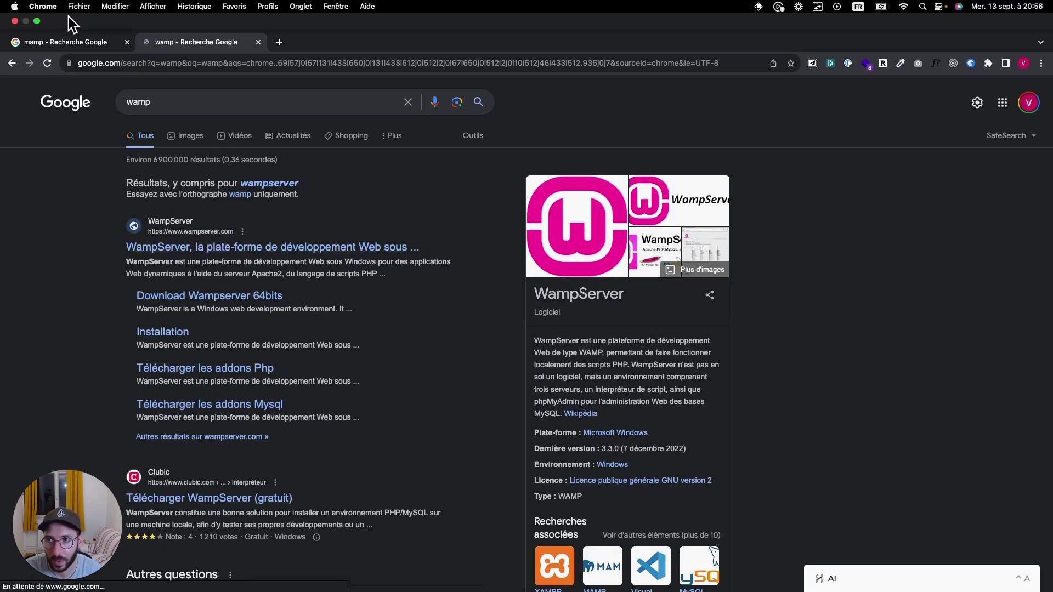
left_click(69, 42)
left_click(191, 45)
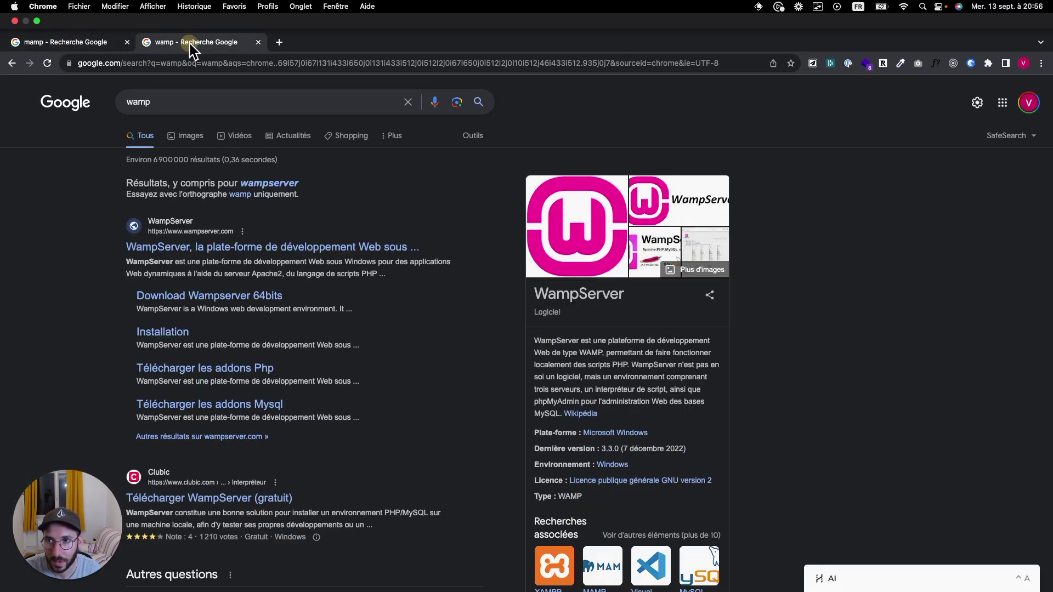
left_click(107, 44)
Search 'local wp' in another tab, open the localwp.com site, then return to mamp results
left_click(283, 40)
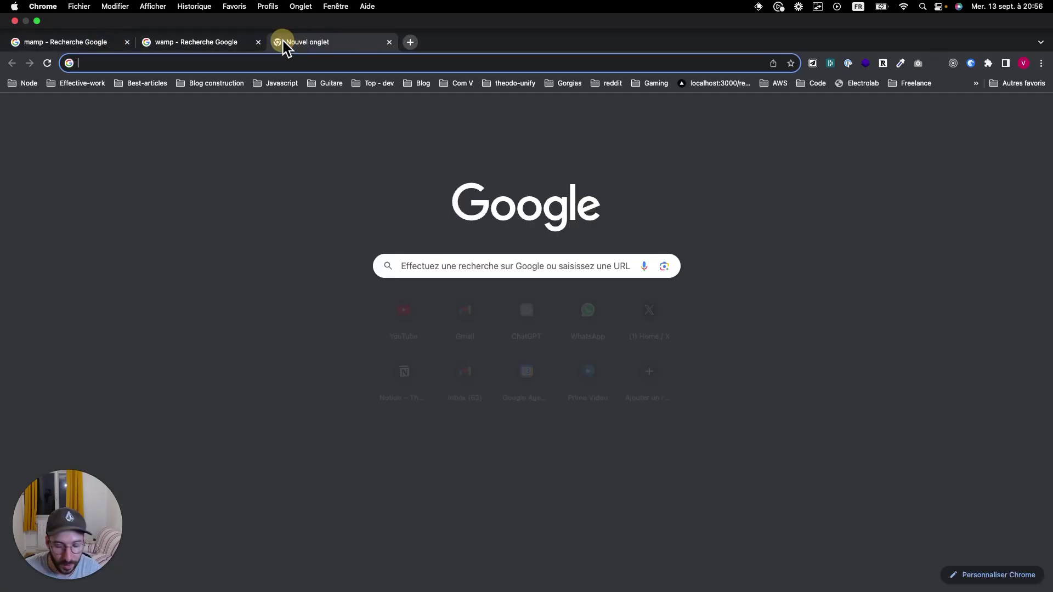
left_click(242, 63)
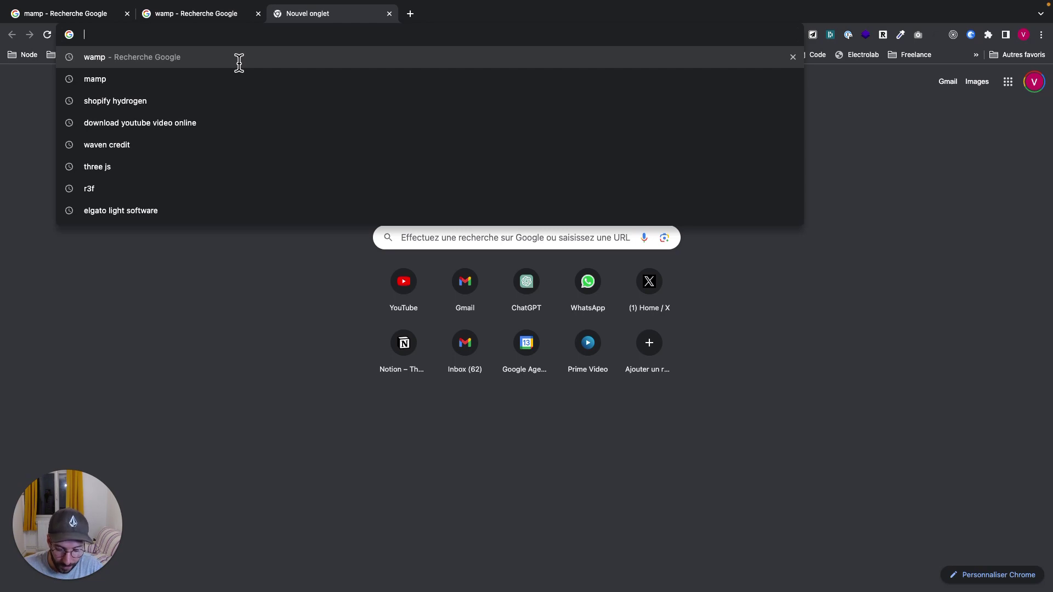
type("local wp")
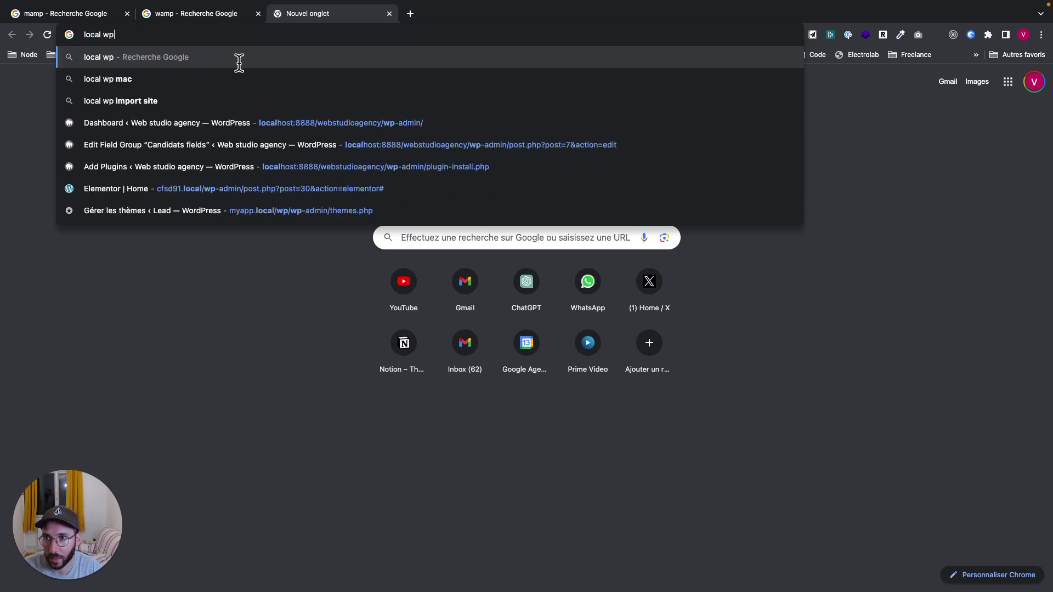
key("Return")
left_click(154, 177)
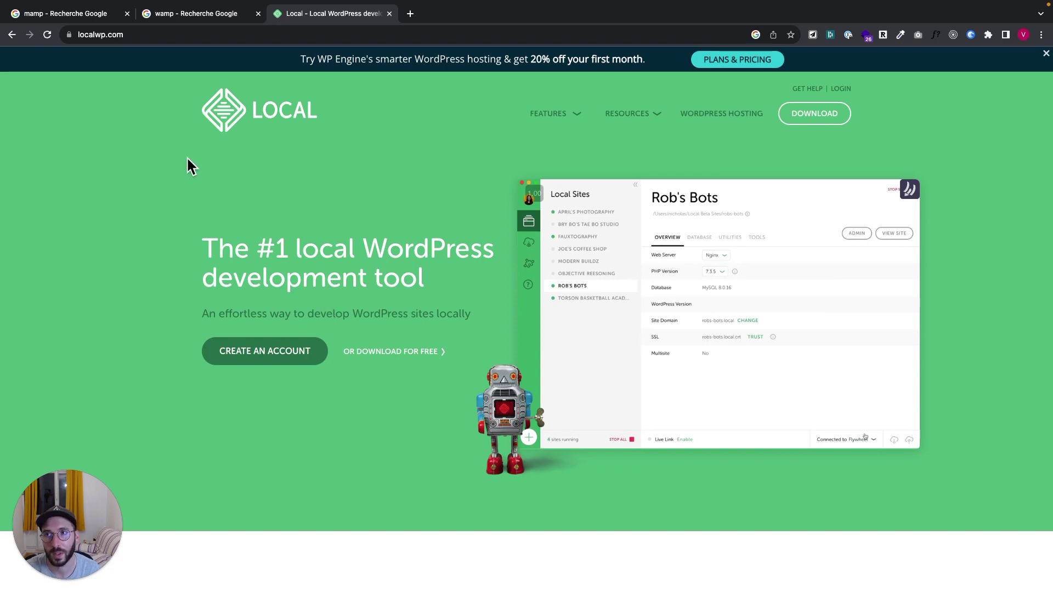
left_click(47, 13)
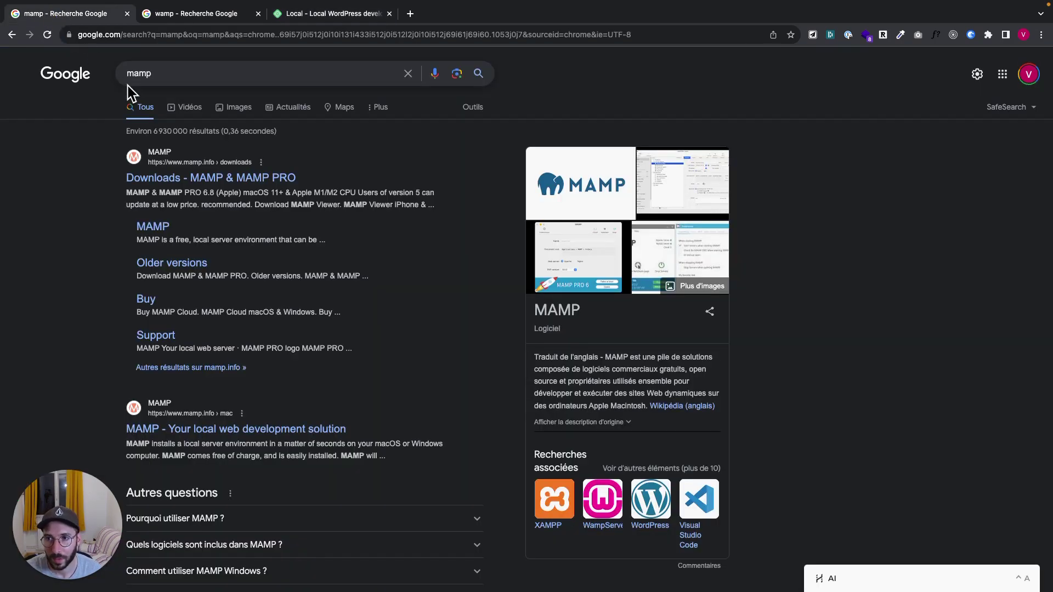
Open the 'Downloads - MAMP & MAMP PRO' result and bring up the desktop overview
left_click(176, 179)
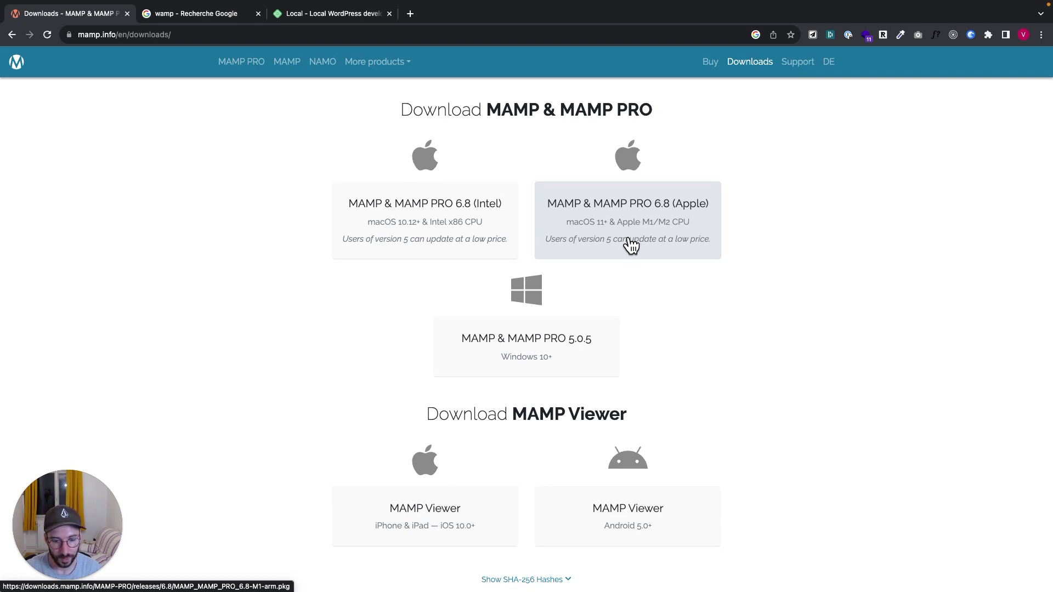
key("super+Tab")
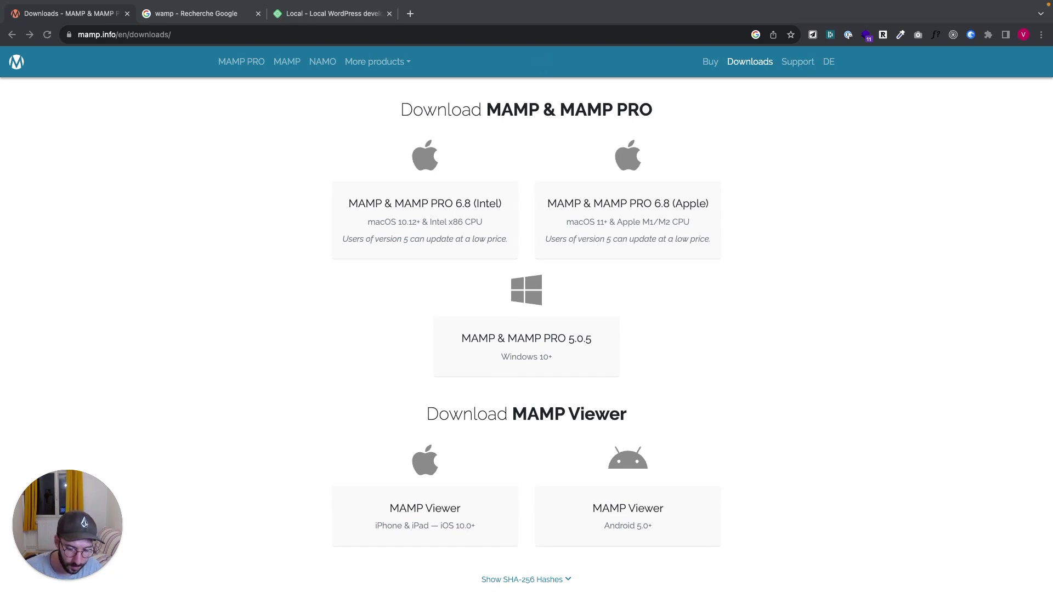
key("ctrl+Up")
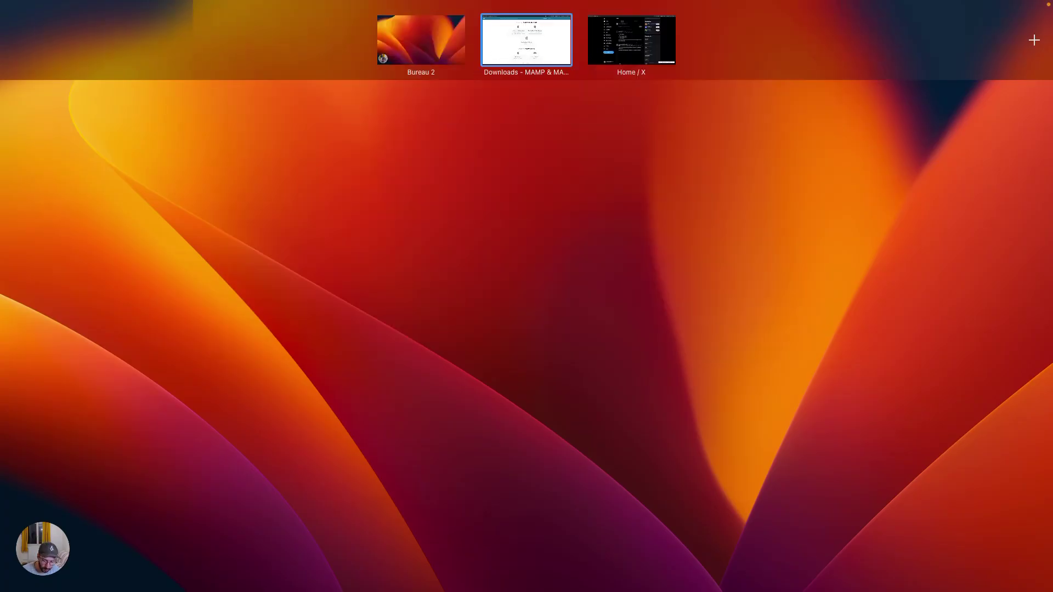
Switch to the Finder desktop and select the MAMP folder in Applications
key("ctrl+Up")
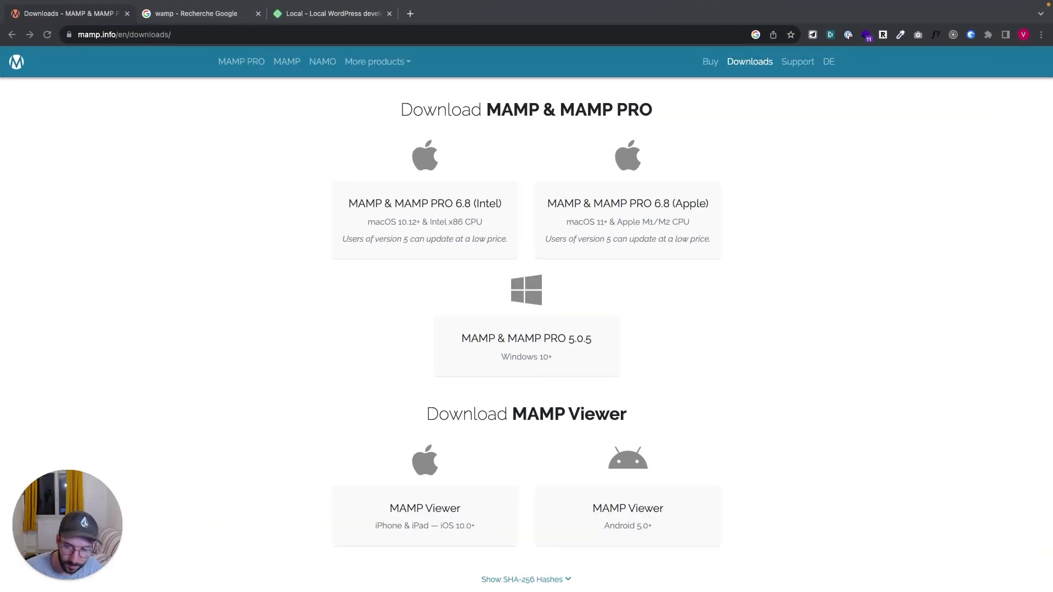
key("ctrl+Left")
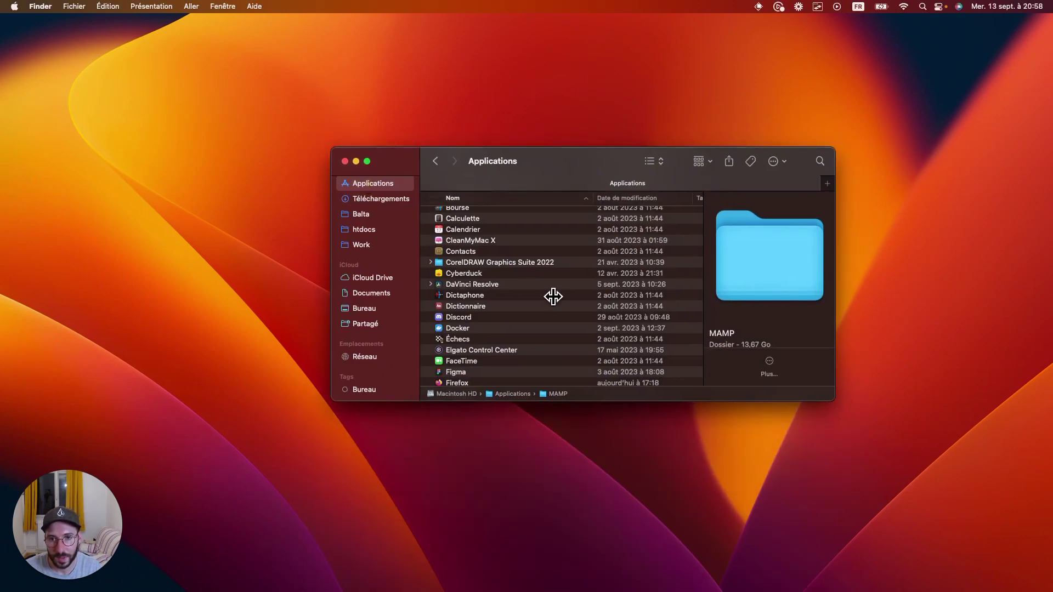
left_click(501, 318)
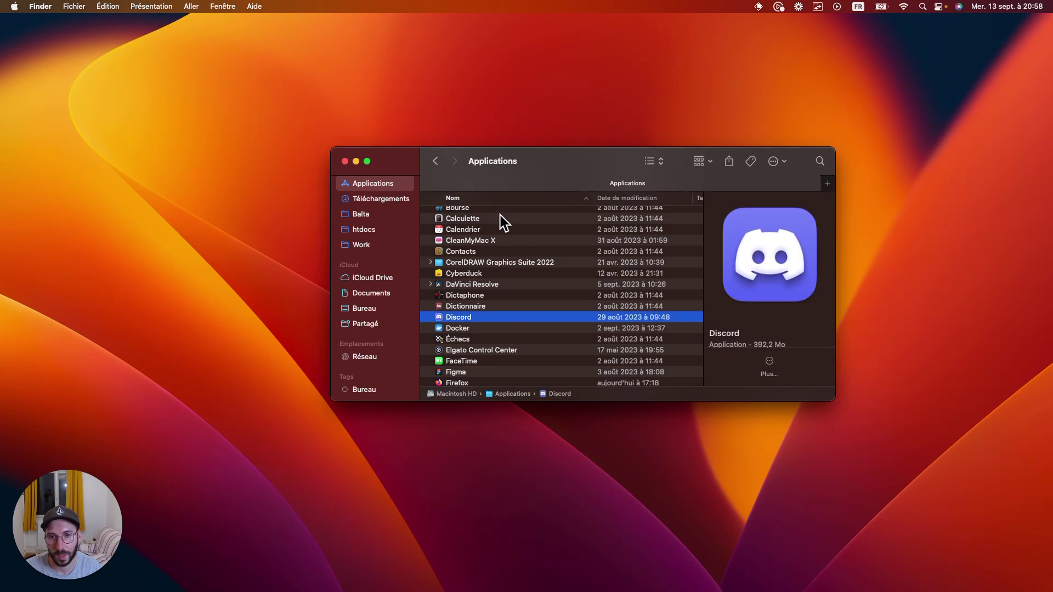
scroll(496, 339, "down", 8)
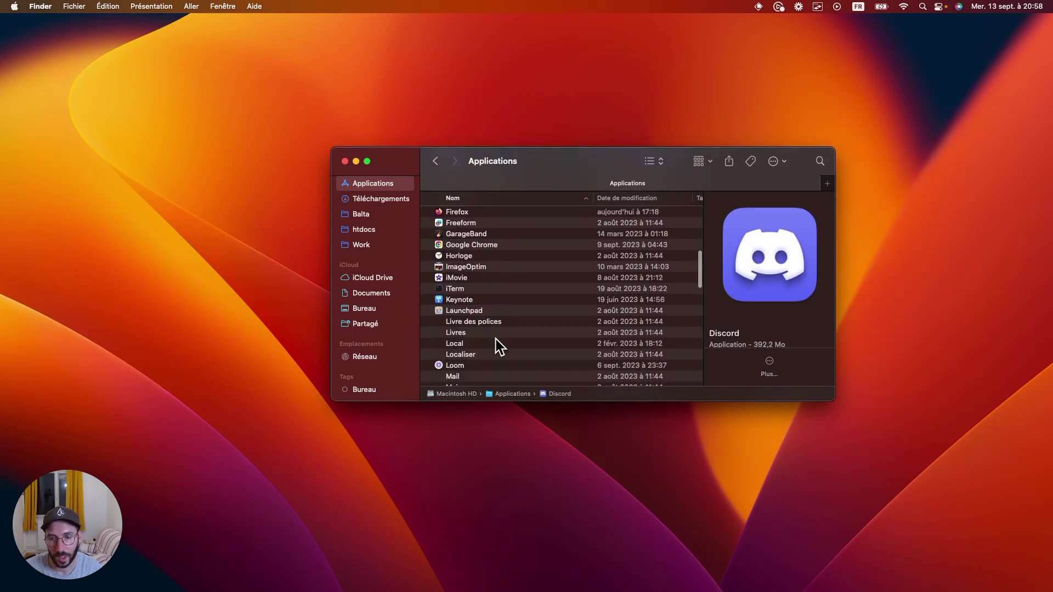
scroll(495, 340, "down", 3)
scroll(495, 340, "up", 3)
scroll(496, 340, "down", 5)
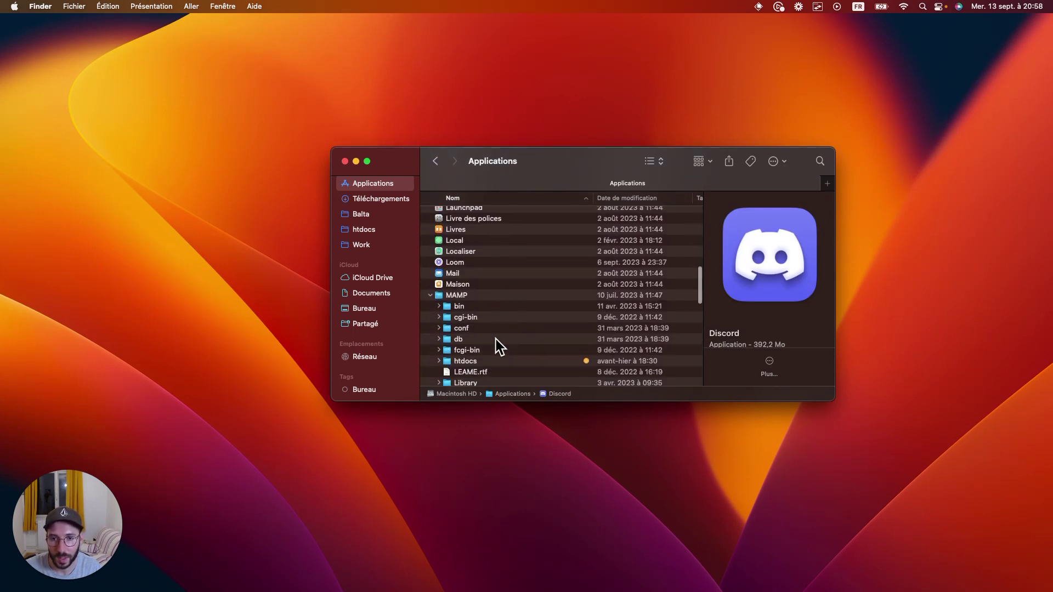
left_click(460, 295)
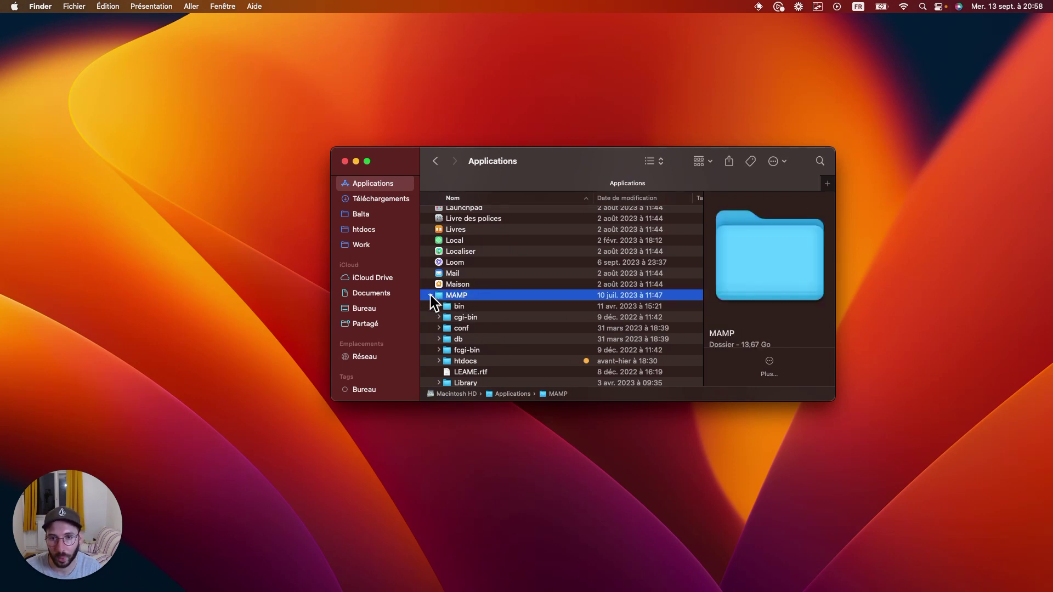
Expand htdocs to list site folders like testground-elementor and webstudioagency
scroll(475, 300, "down", 10)
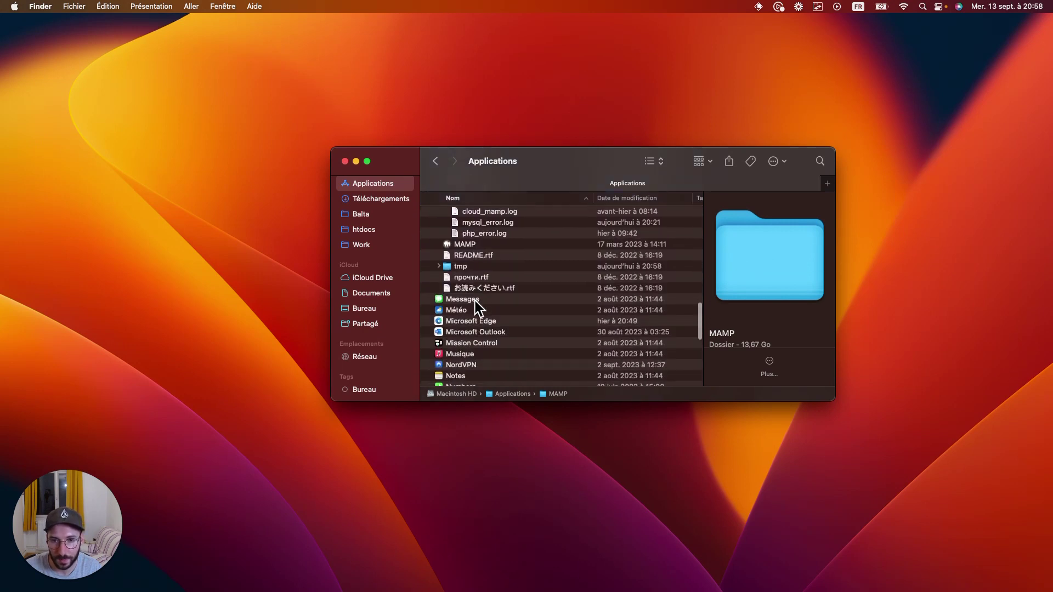
scroll(474, 300, "up", 10)
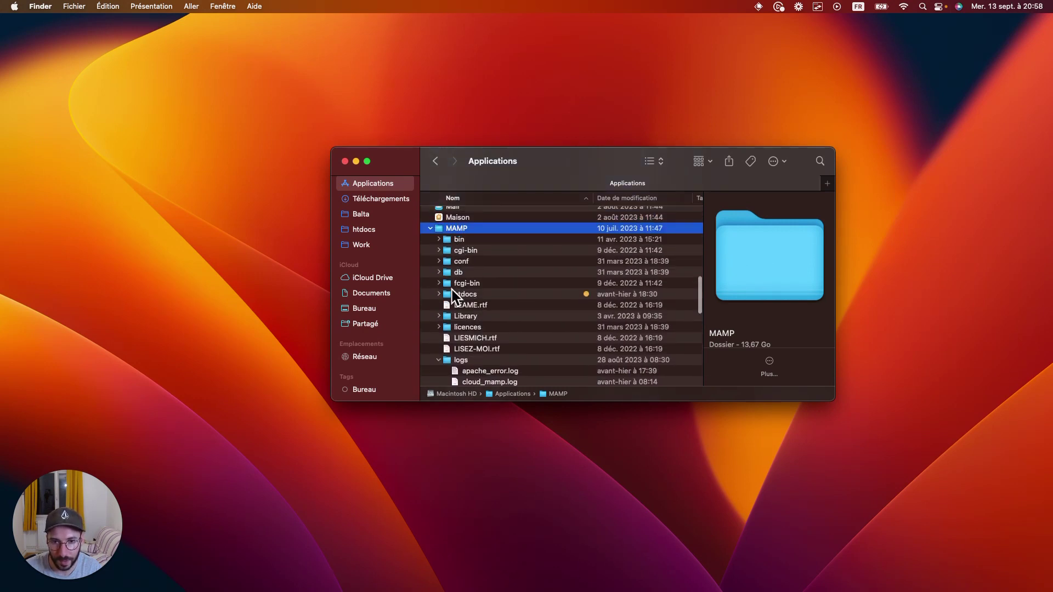
left_click(439, 294)
scroll(503, 304, "down", 5)
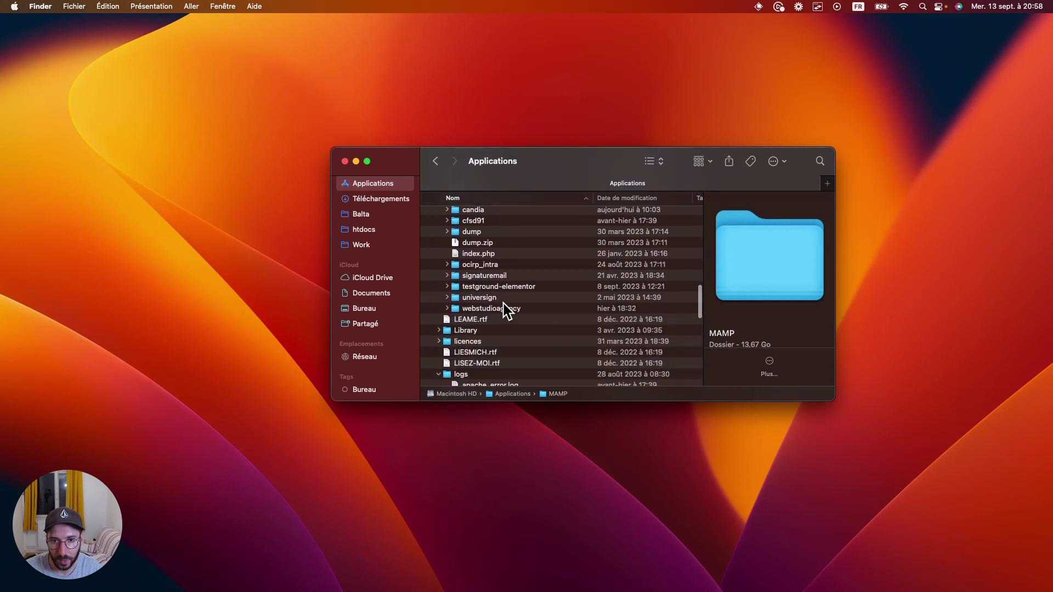
scroll(503, 304, "up", 1)
scroll(504, 303, "down", 1)
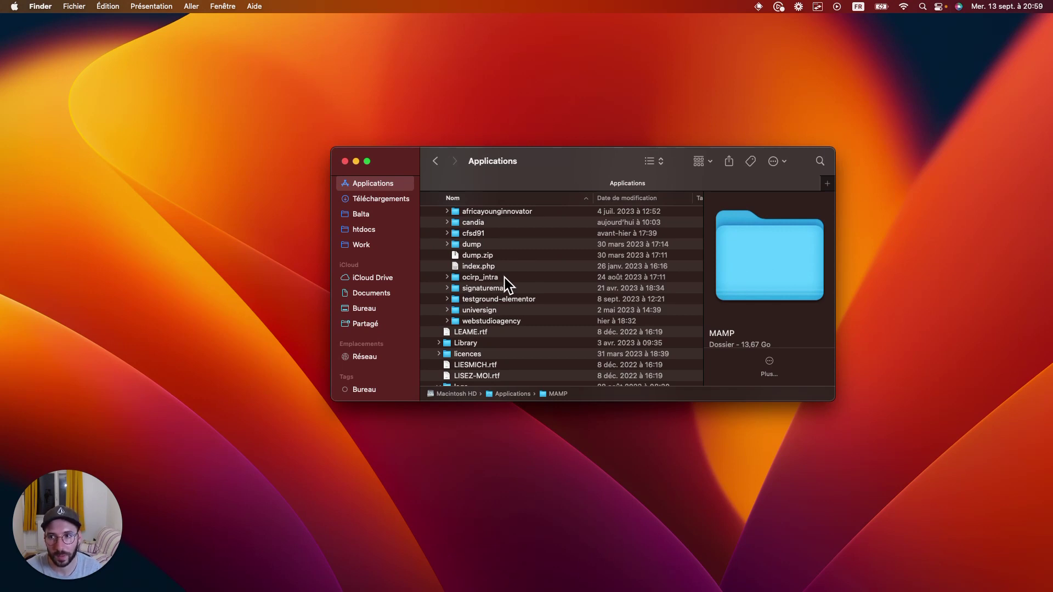
key("super+space")
Launch MAMP via the 'mamp' launcher search and arrange its window beside Finder
type("mamp")
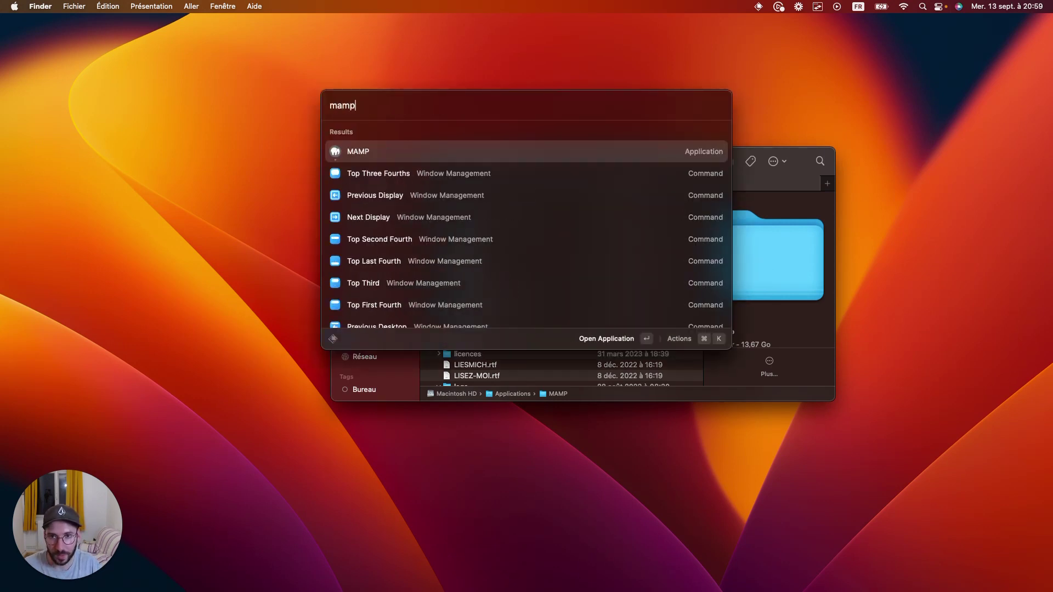
key("Return")
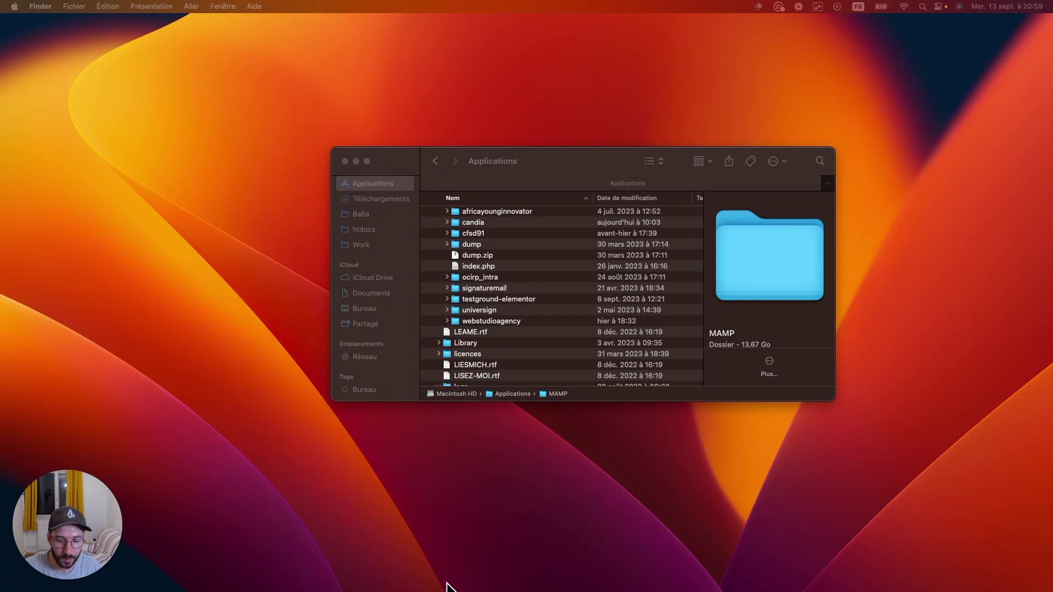
left_click_drag(380, 202, 269, 113)
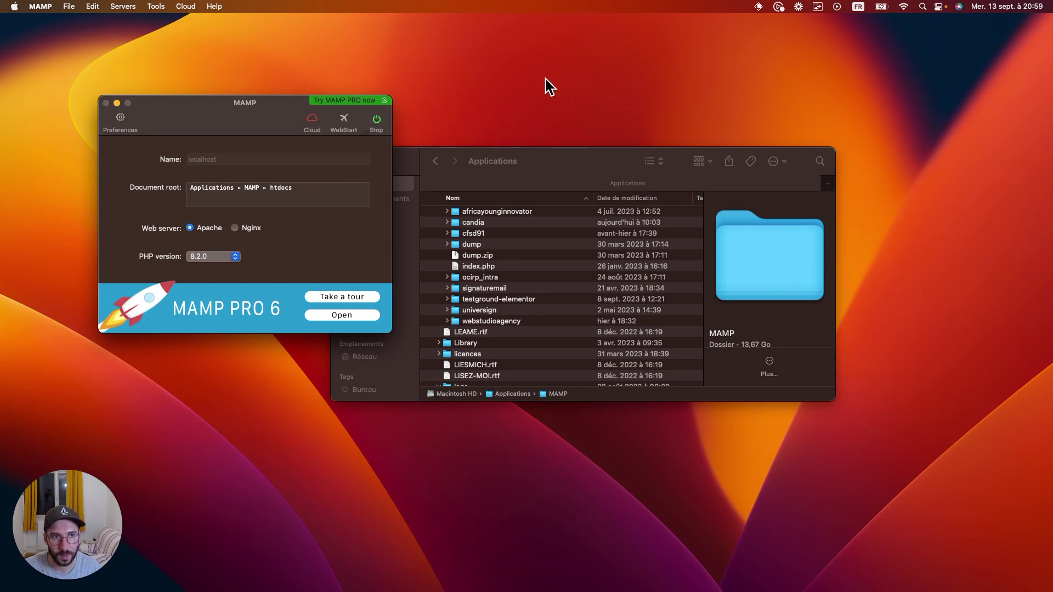
left_click(543, 161)
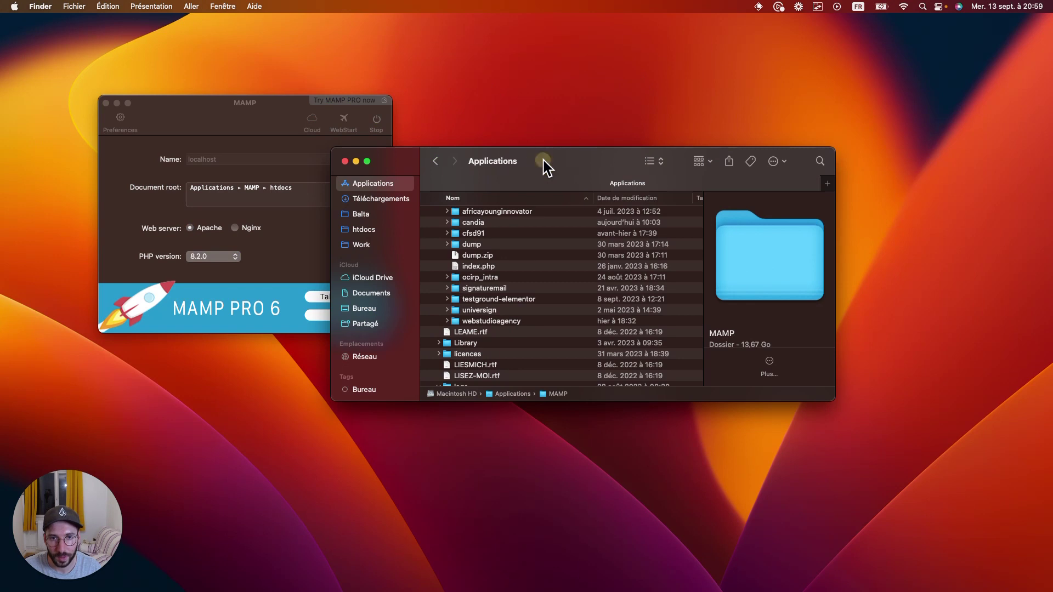
left_click_drag(574, 153, 654, 154)
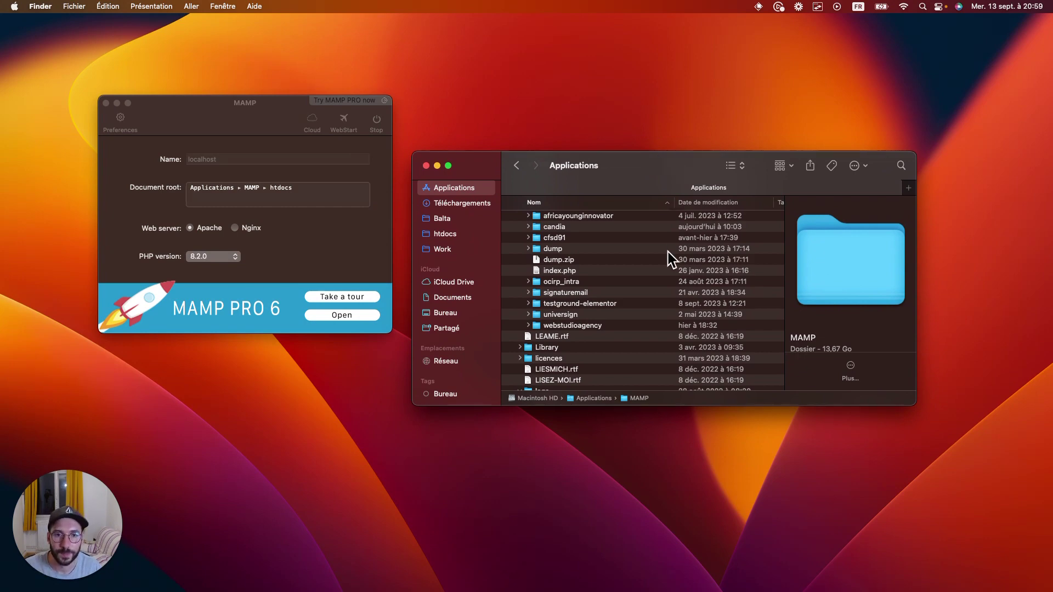
key("ctrl+Right")
Search 'wordpress downl' and open the French WordPress.org download page
left_click(162, 34)
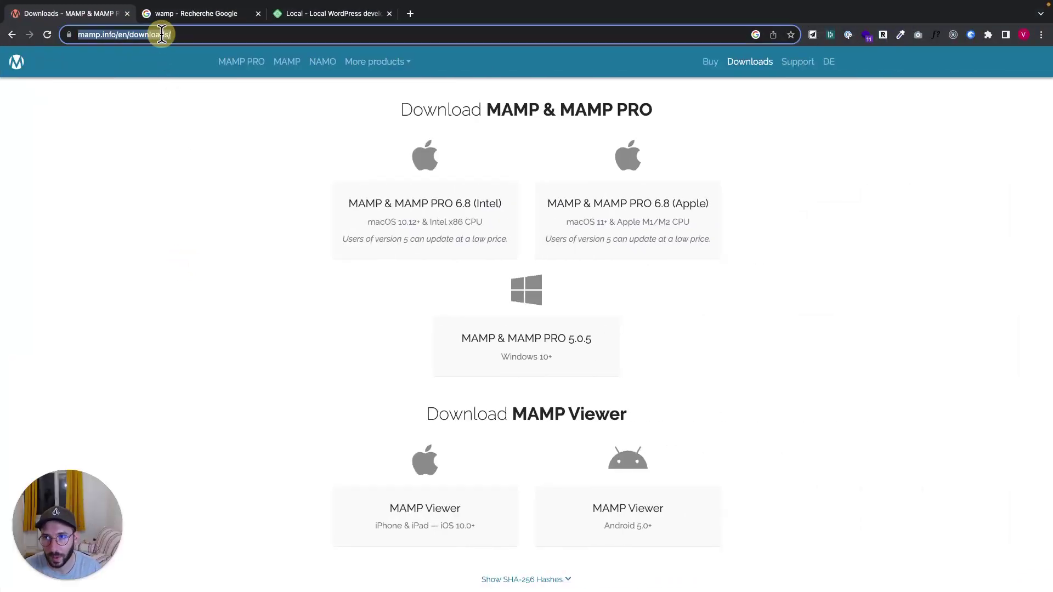
type("wordpress downl")
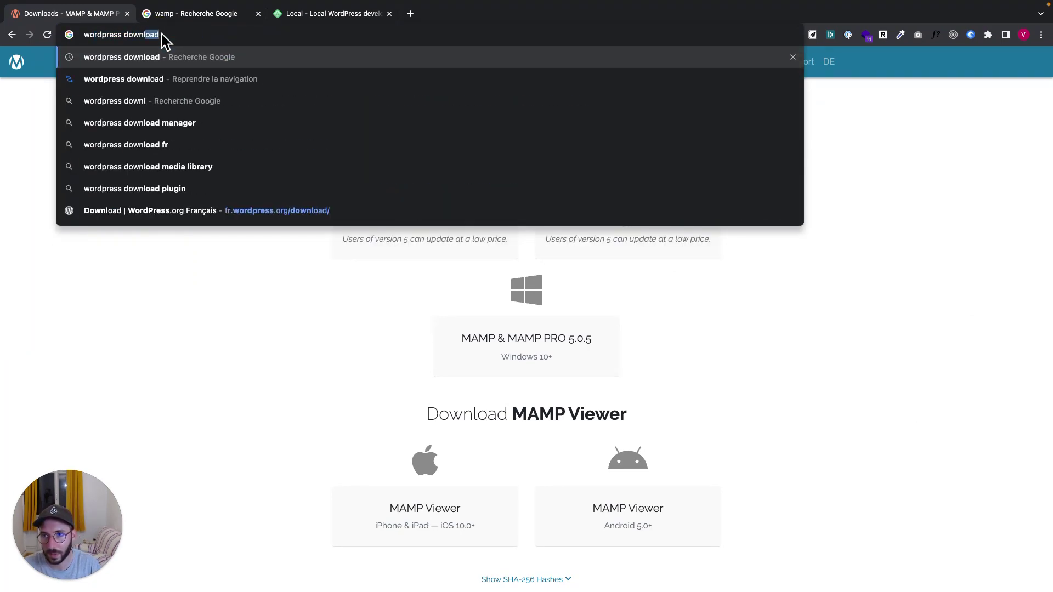
key("Return")
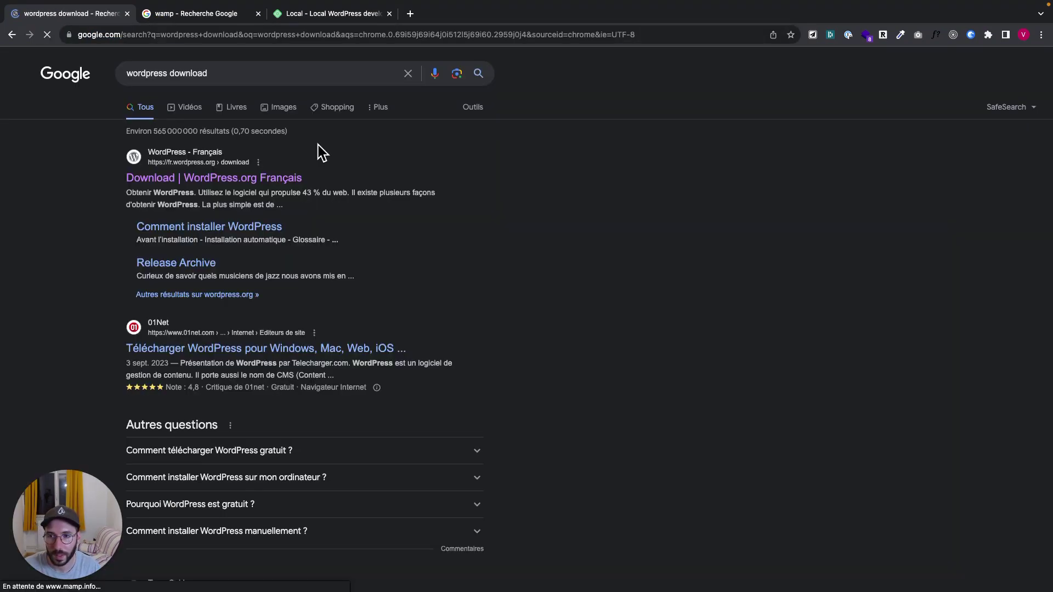
left_click(192, 179)
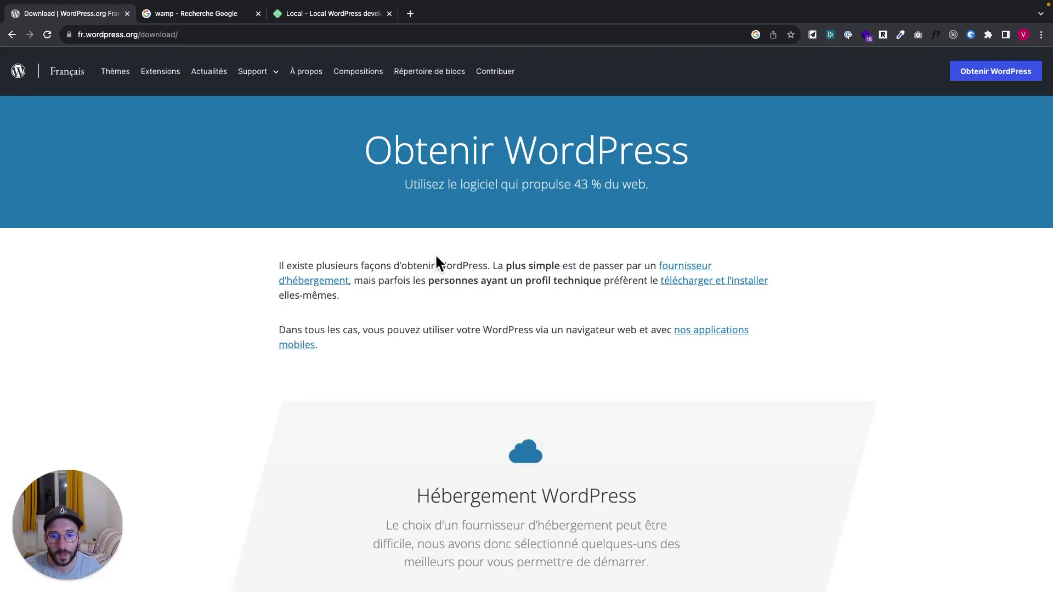
Download WordPress 6.3.1, dismiss the Hourra popup, and check Chrome's recent downloads
scroll(436, 254, "down", 8)
scroll(435, 253, "down", 4)
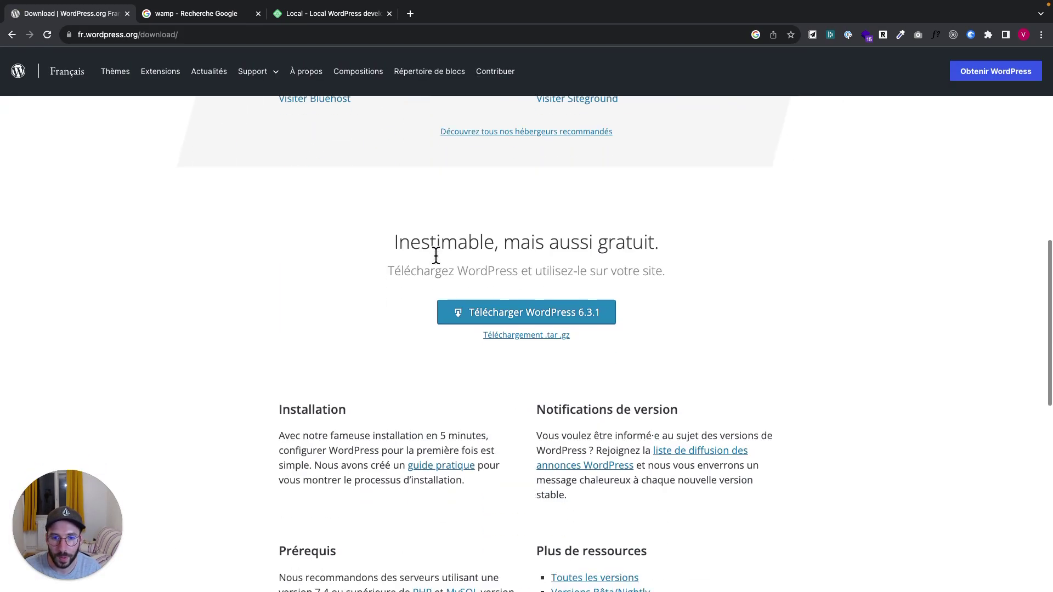
left_click(489, 318)
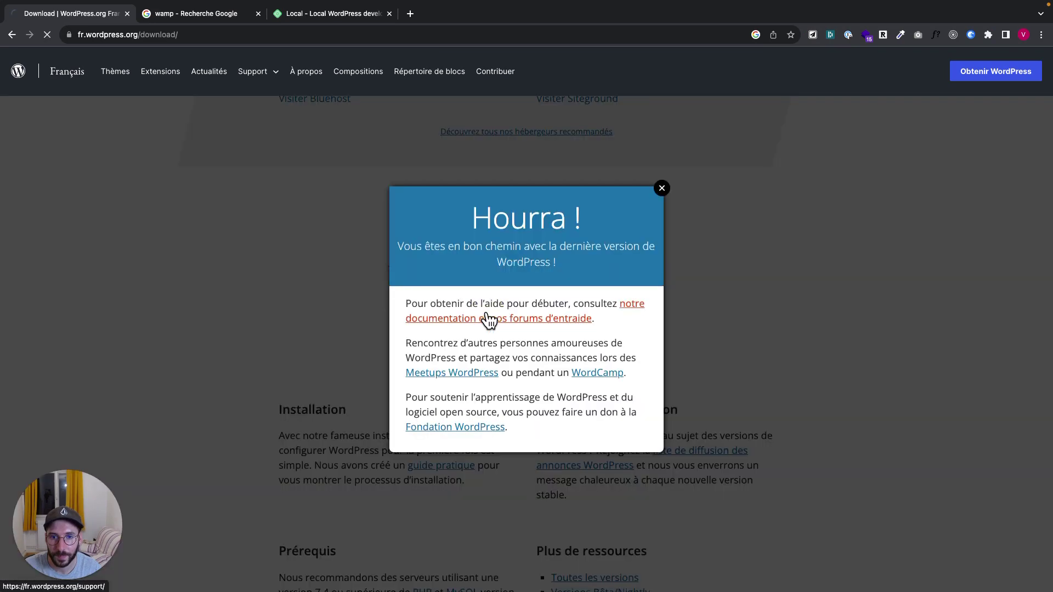
left_click(661, 189)
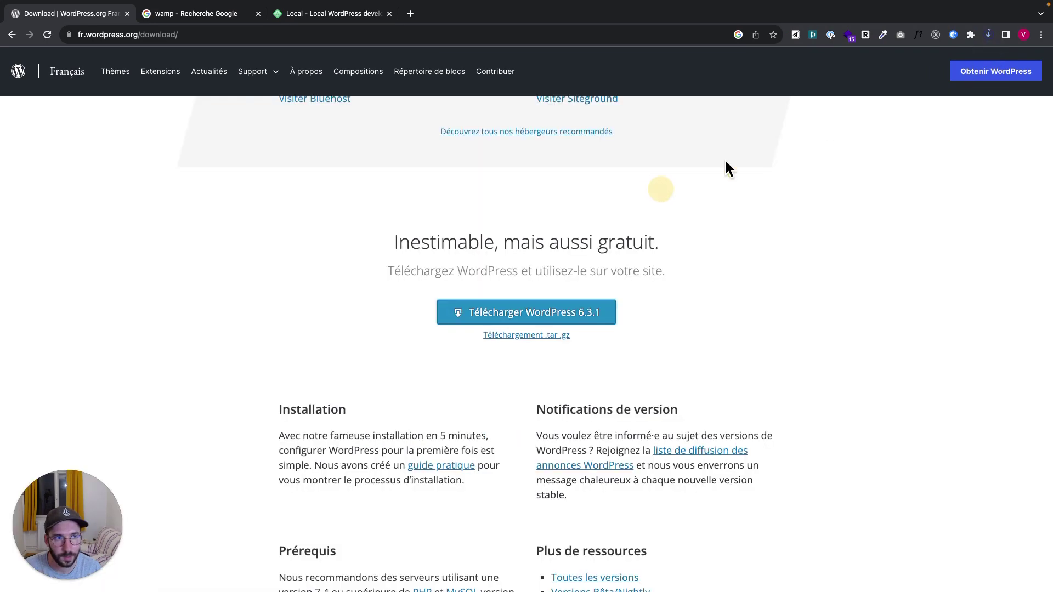
left_click(987, 34)
left_click(986, 32)
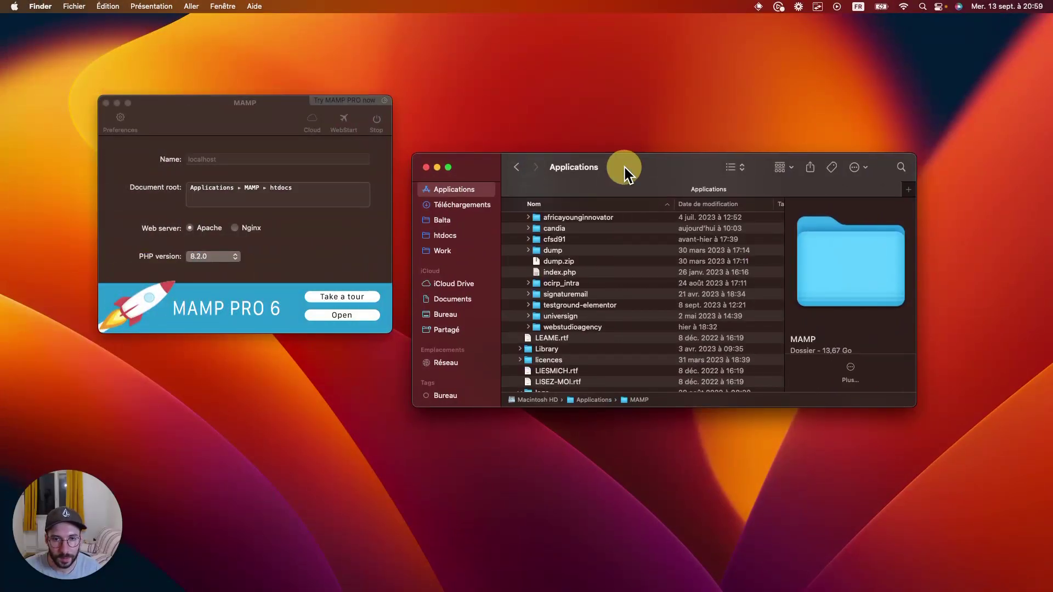
Show Téléchargements in Finder and extract the WordPress zip into a wordpress folder
left_click_drag(624, 167, 623, 193)
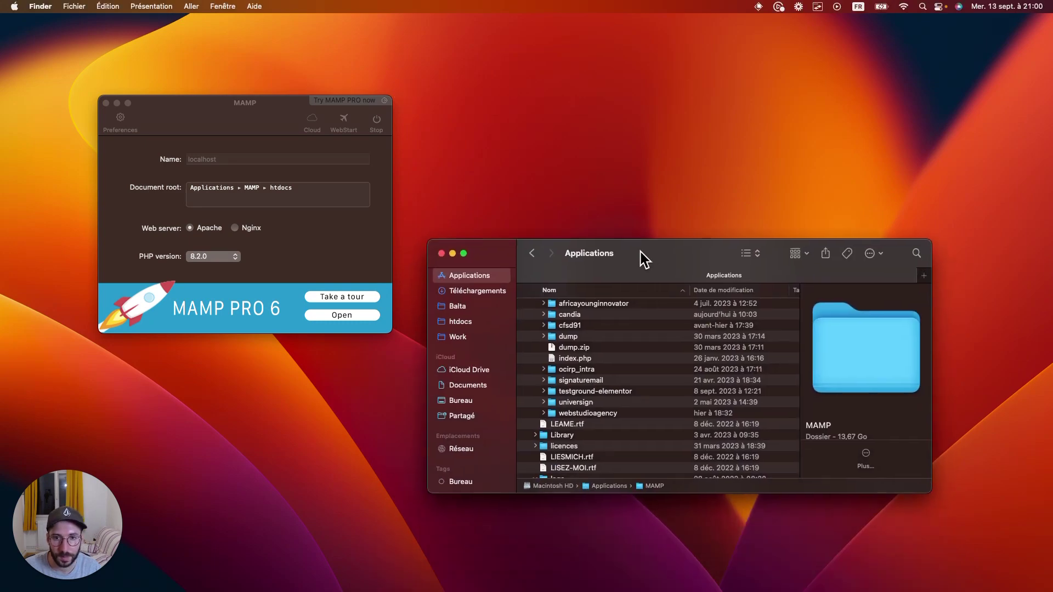
left_click_drag(640, 252, 627, 527)
left_click(469, 569)
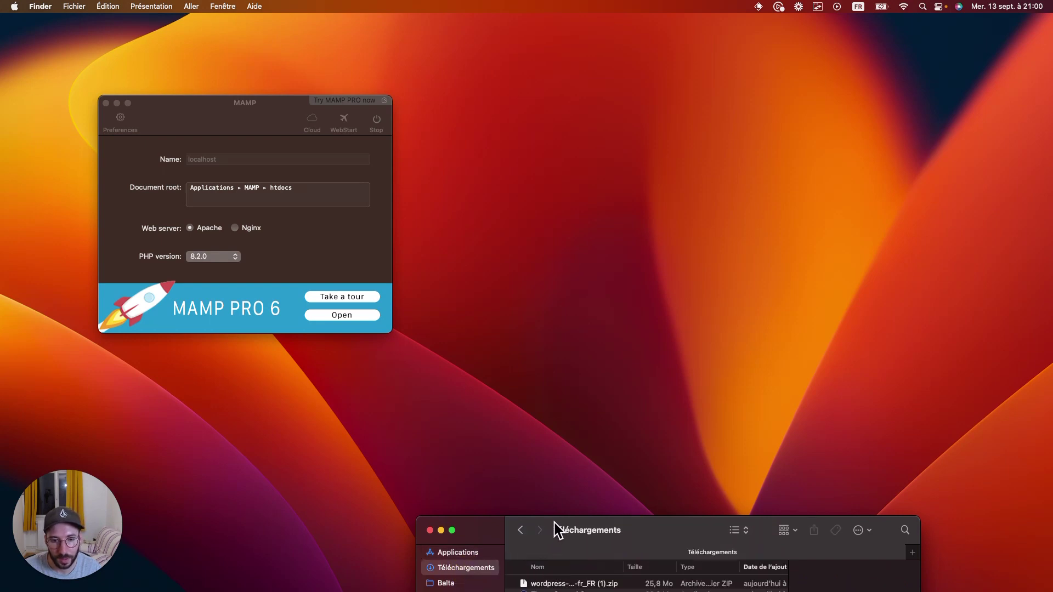
left_click_drag(554, 522, 553, 530)
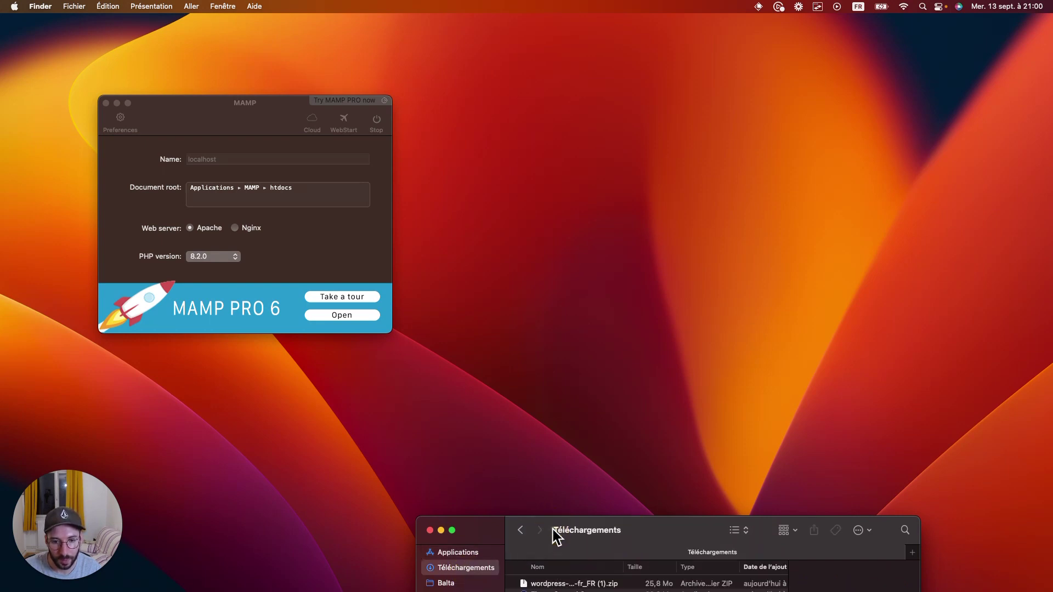
left_click_drag(633, 525, 635, 512)
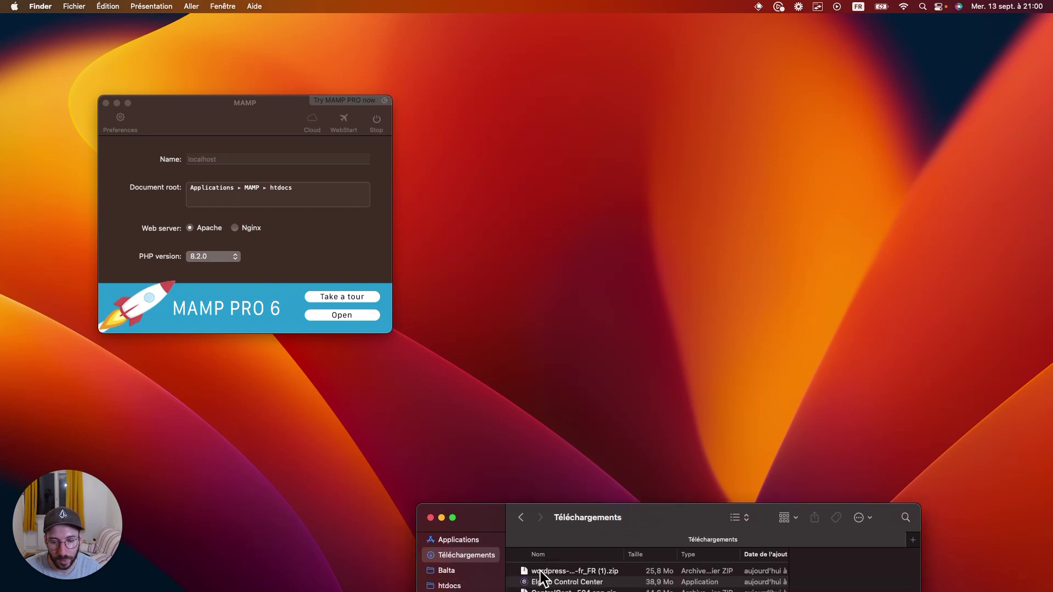
double_click(540, 571)
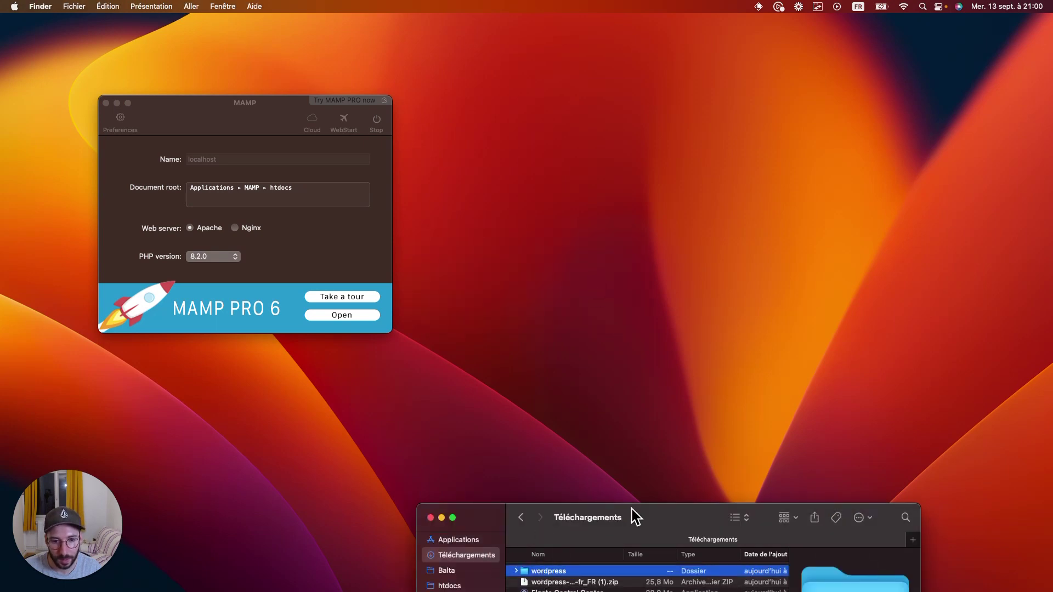
left_click_drag(646, 517, 645, 501)
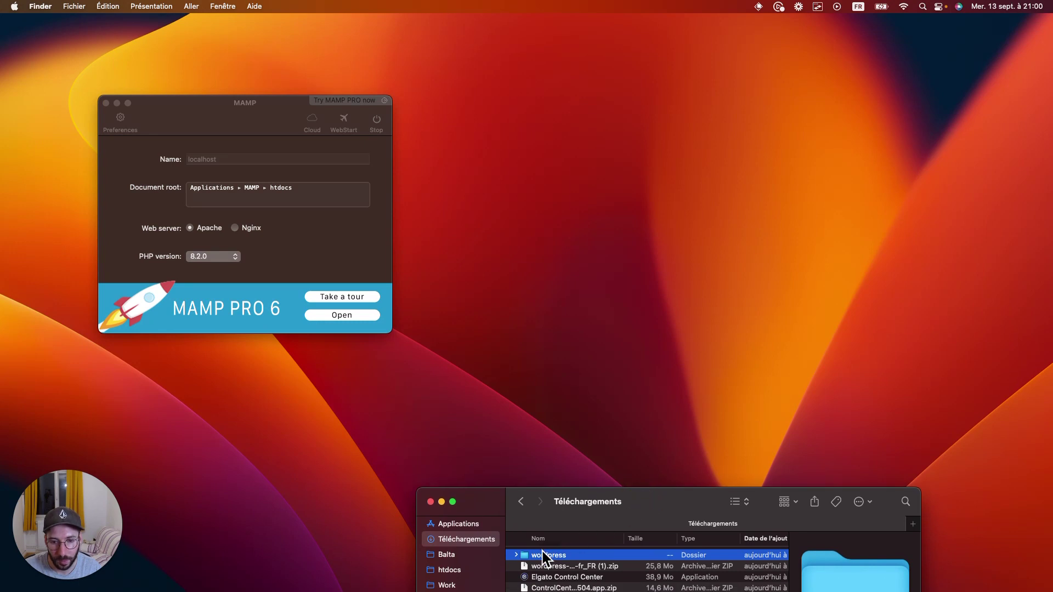
left_click_drag(538, 556, 452, 571)
Move the wordpress folder into MAMP's htdocs folder and open htdocs
key("super+h")
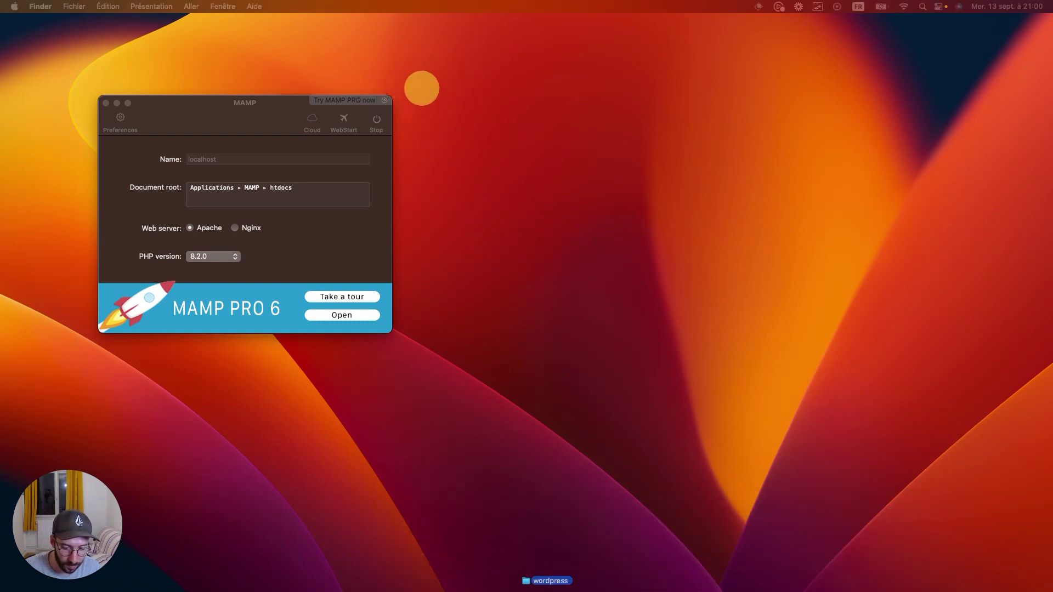
left_click_drag(636, 591, 627, 347)
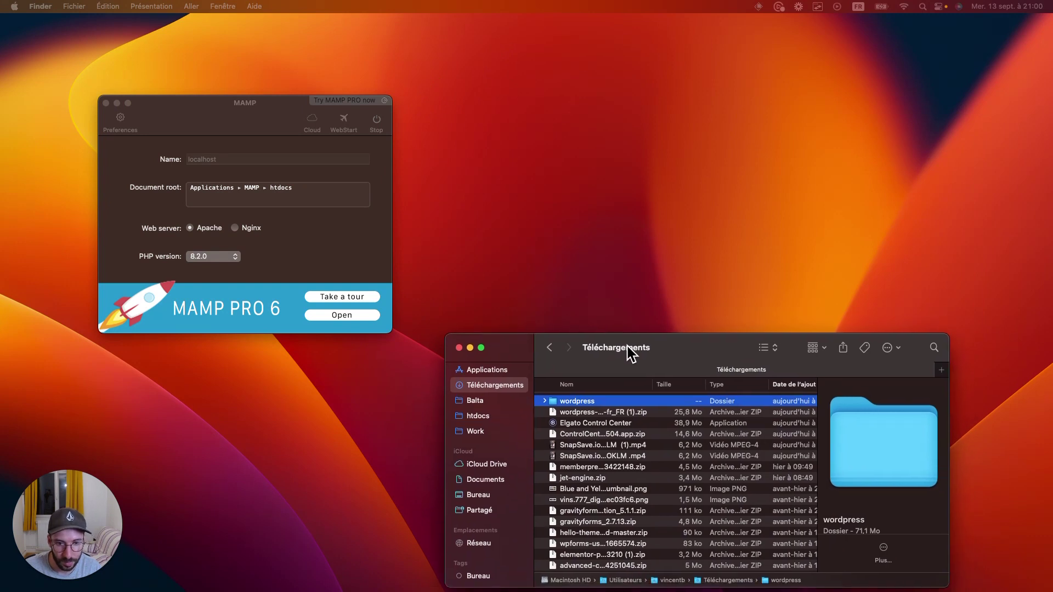
left_click_drag(580, 405, 478, 420)
left_click(479, 421)
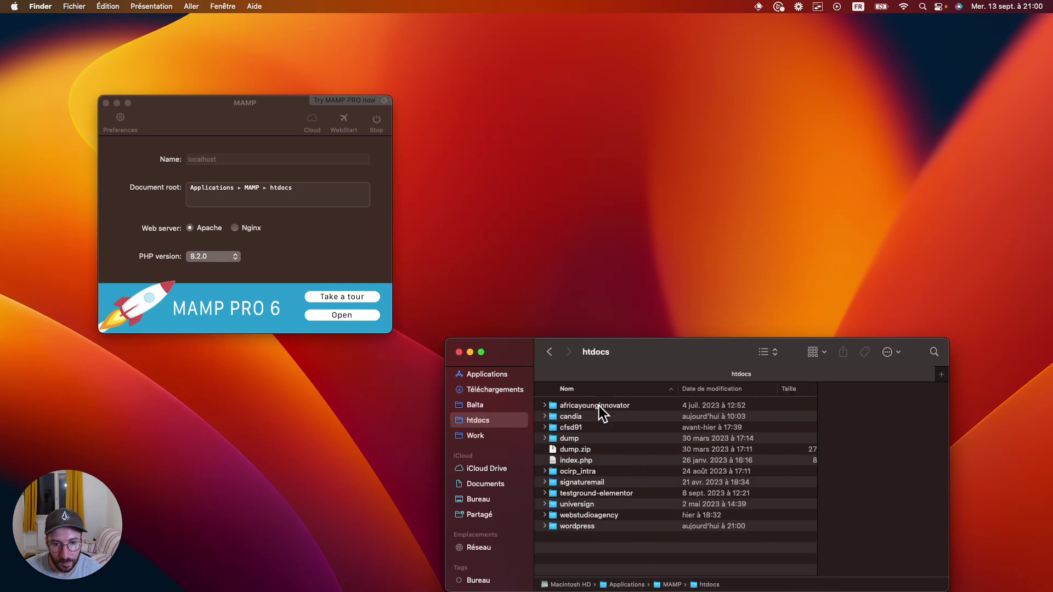
left_click(574, 527)
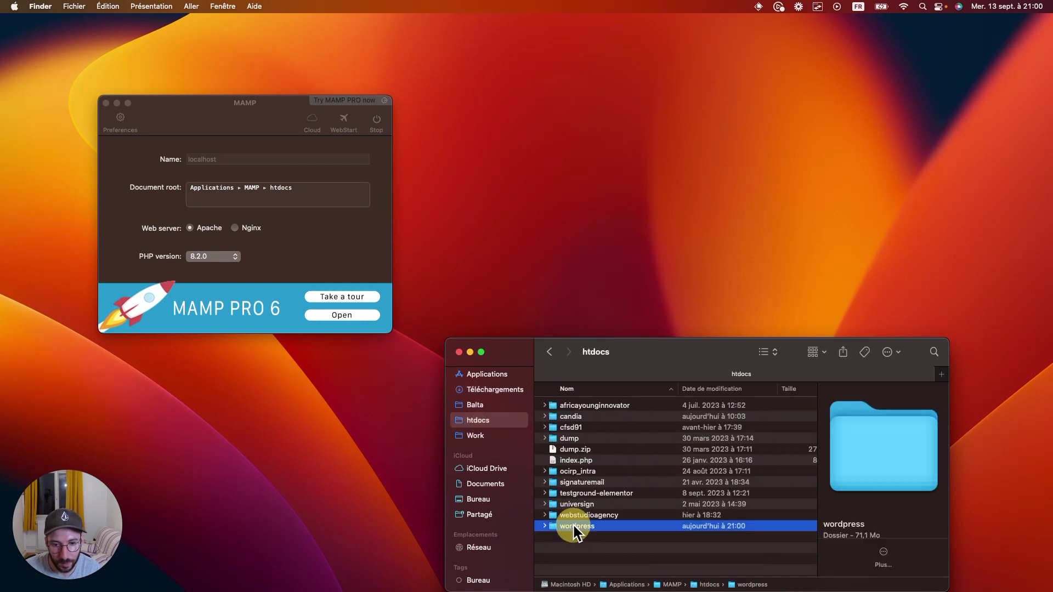
left_click(545, 525)
scroll(635, 525, "down", 1)
scroll(635, 525, "down", 8)
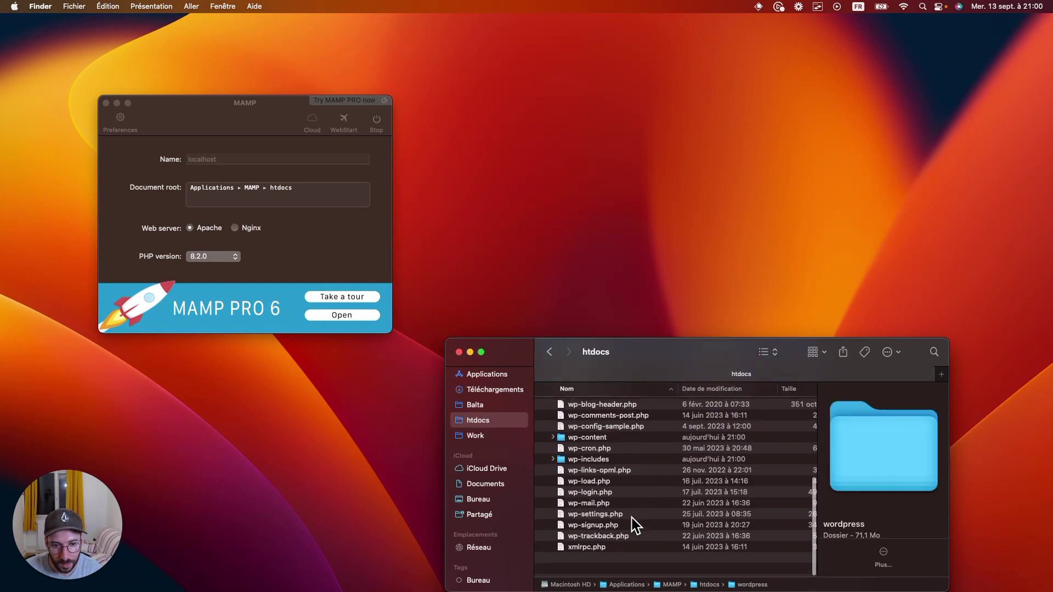
scroll(635, 525, "up", 4)
scroll(635, 525, "up", 2)
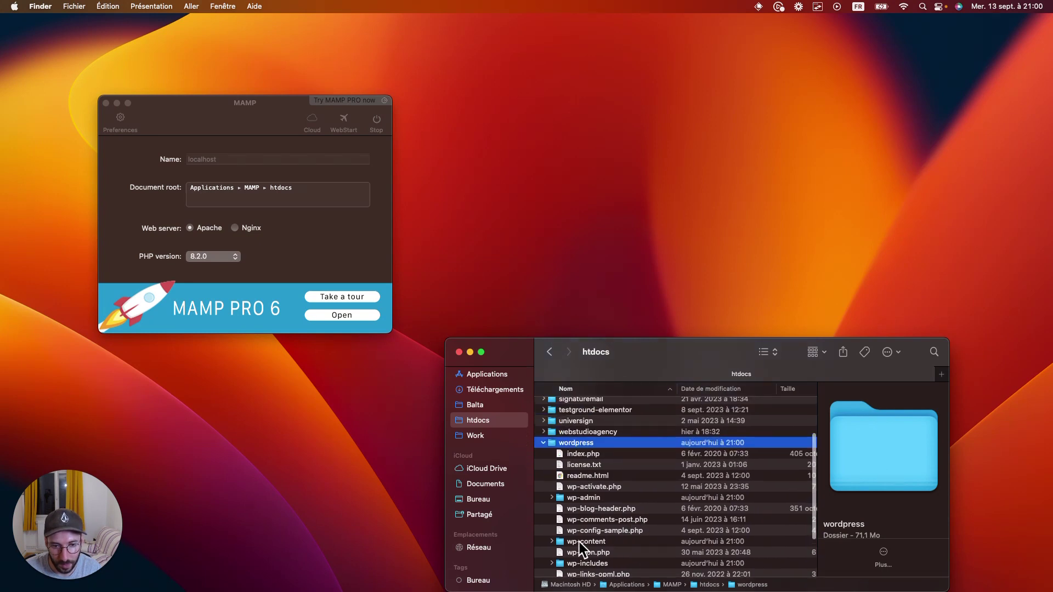
Rename the wordpress folder in htdocs to monsite
right_click(577, 443)
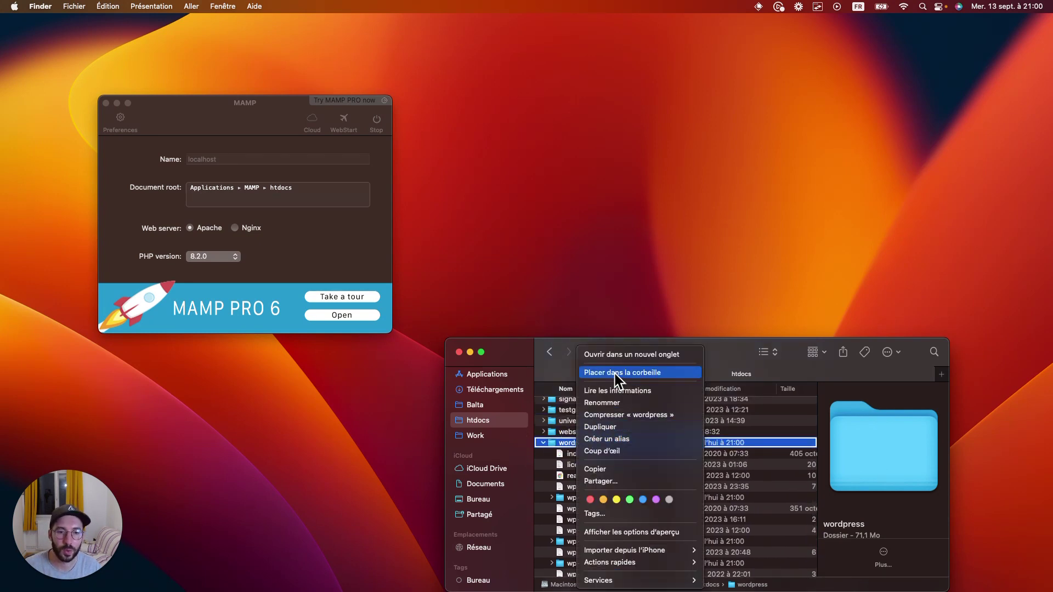
left_click(604, 403)
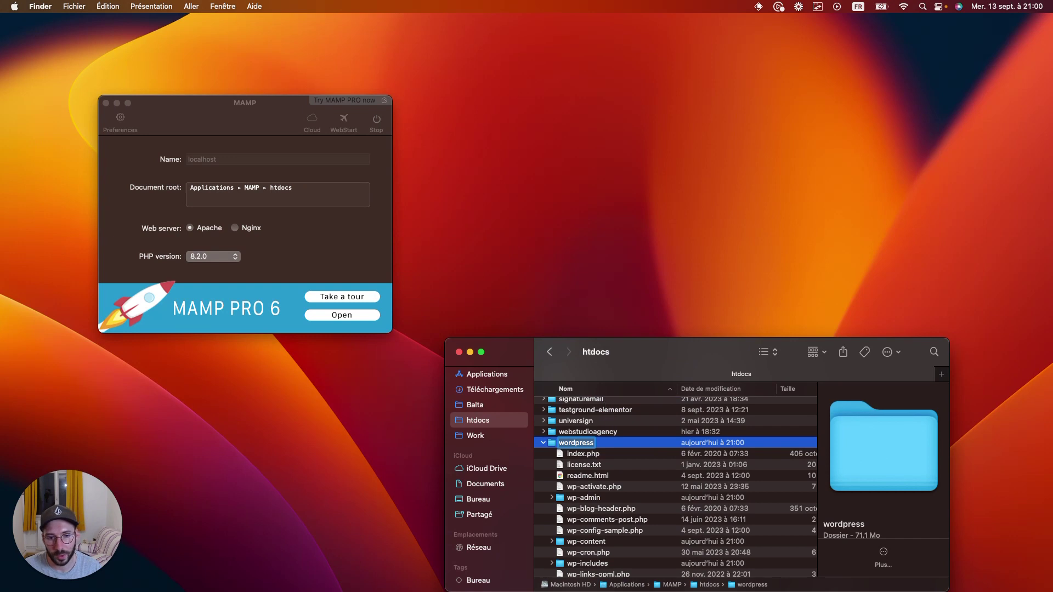
type("mon")
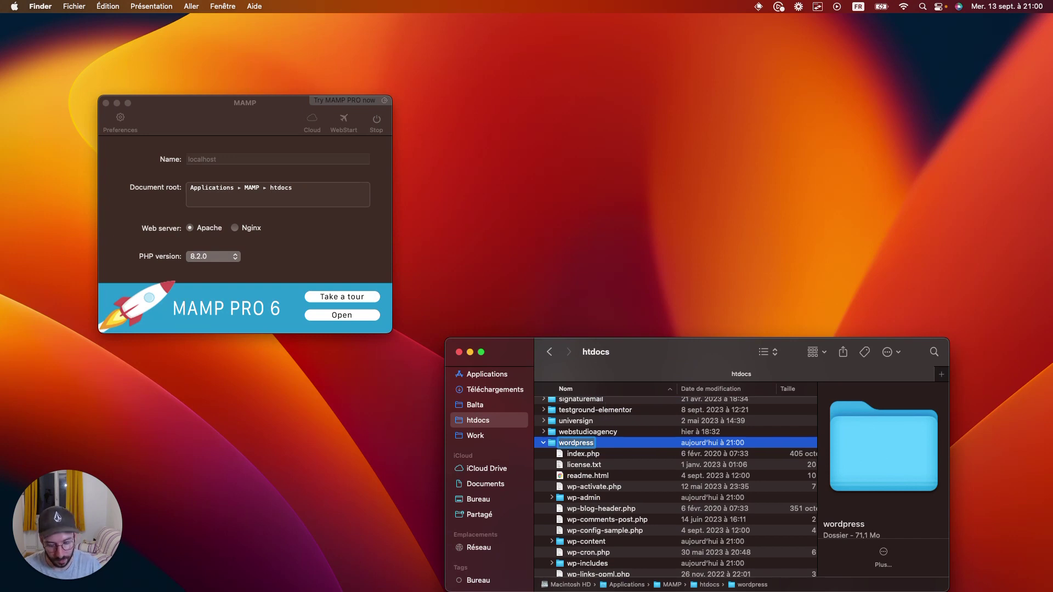
type("site")
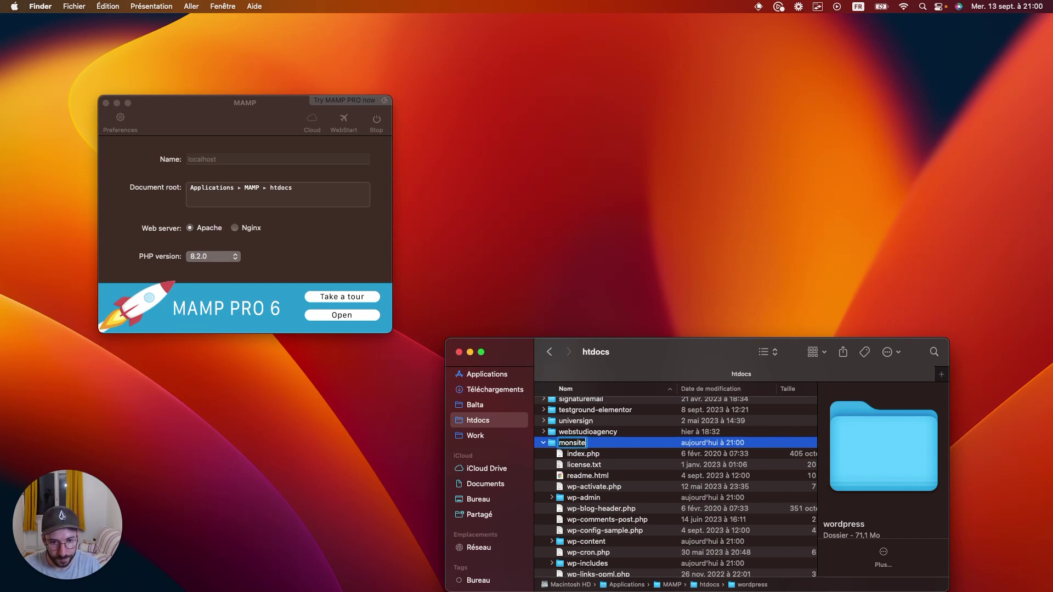
key("Return")
scroll(621, 491, "up", 3)
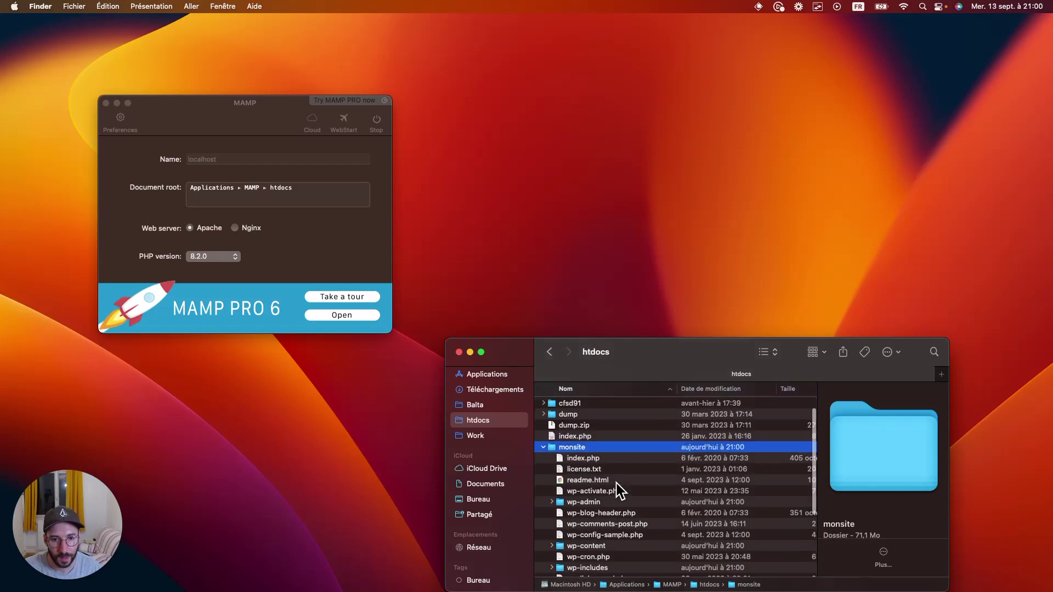
left_click(543, 472)
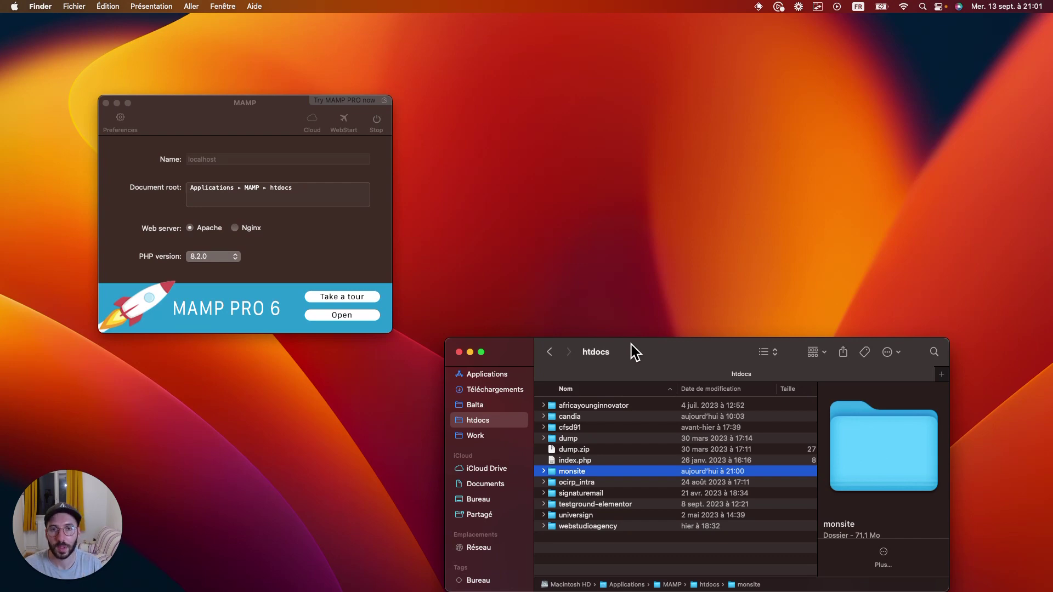
Load localhost:8888 in a new tab, then extend the address to open phpMyAdmin
key("ctrl+Right")
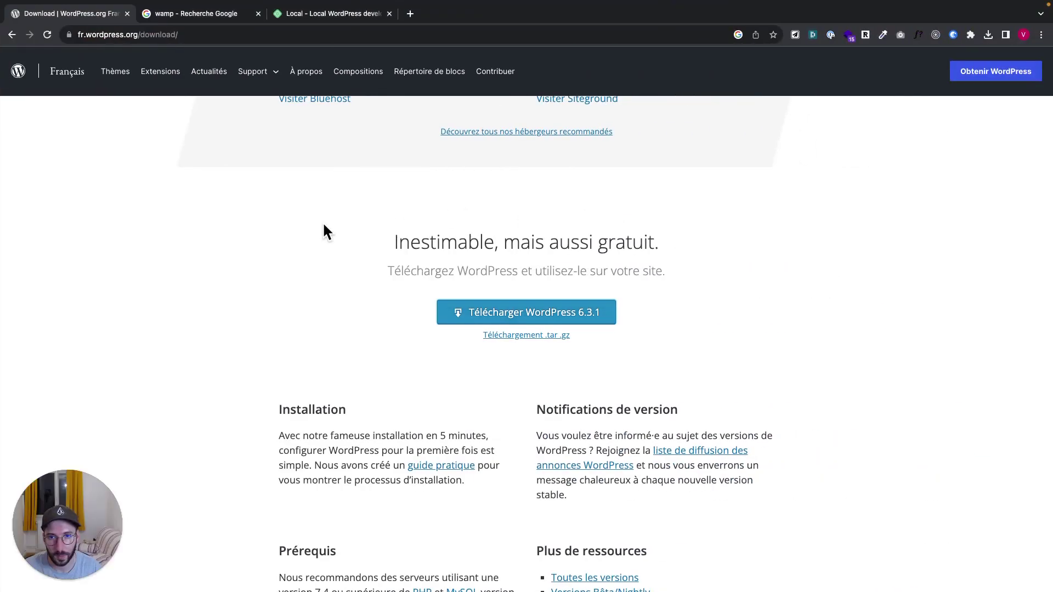
left_click(297, 230)
key("super+t")
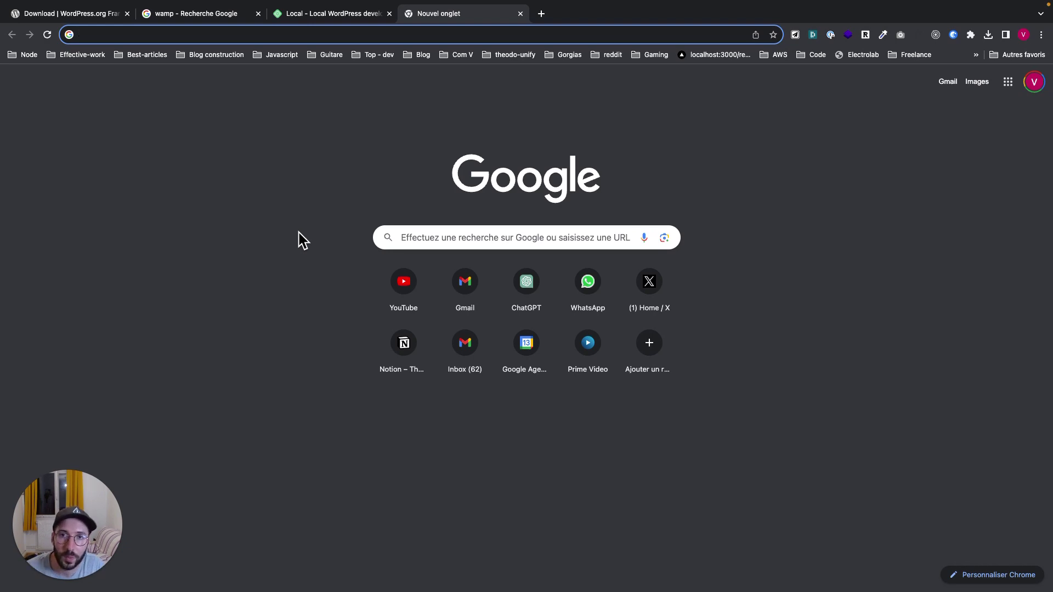
type("localh")
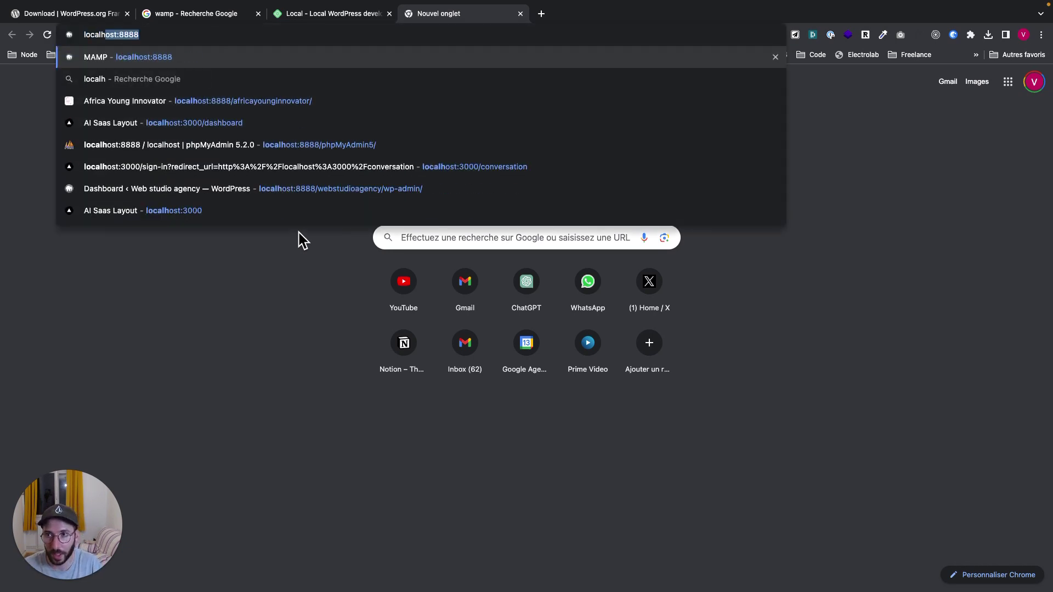
type("ost:")
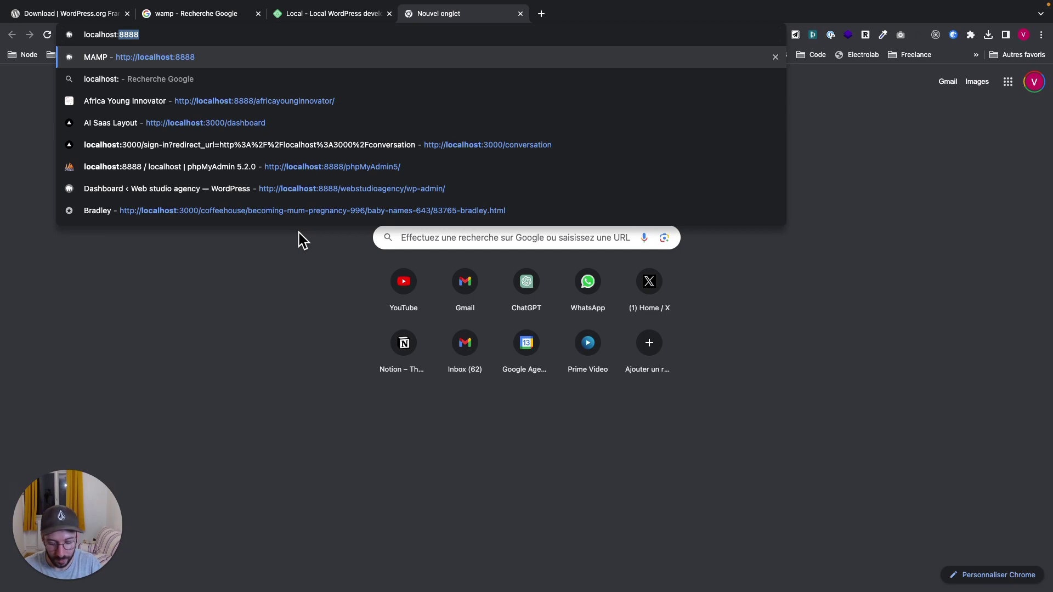
type("8888")
key("Return")
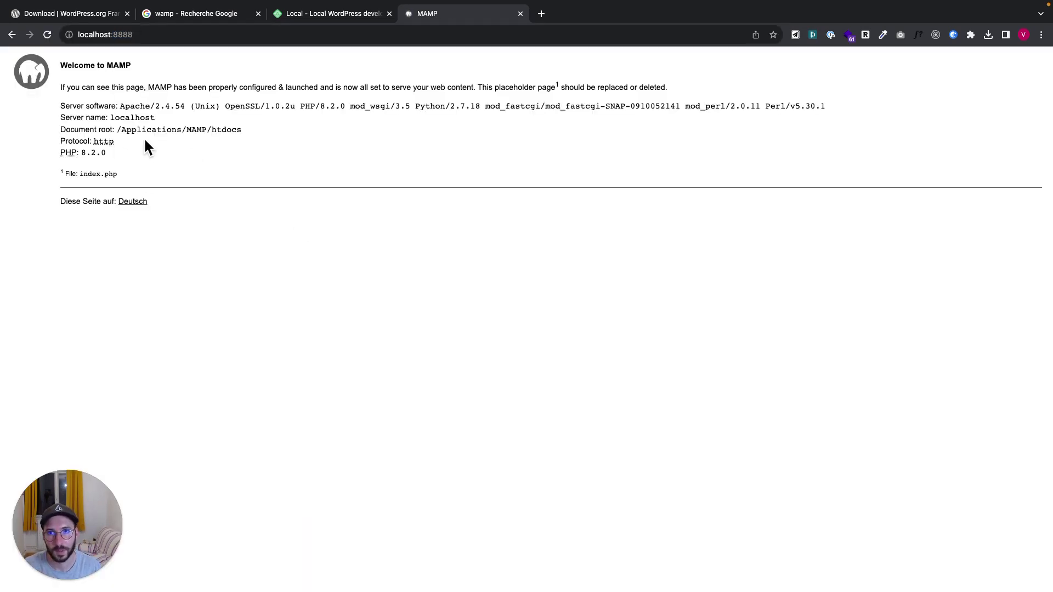
left_click(176, 35)
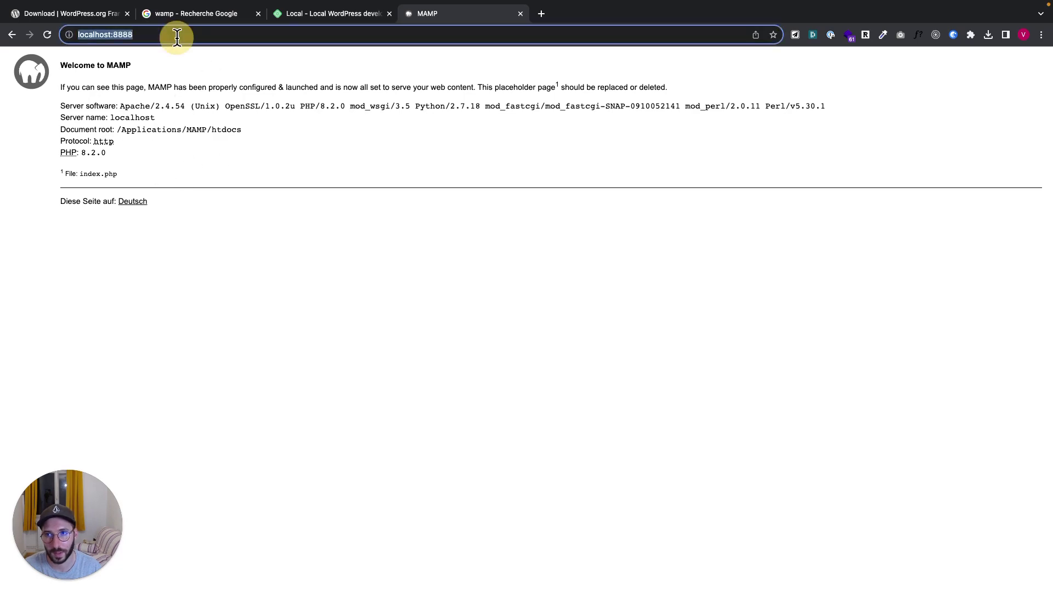
left_click(176, 36)
type("/phpmyAdmin5/")
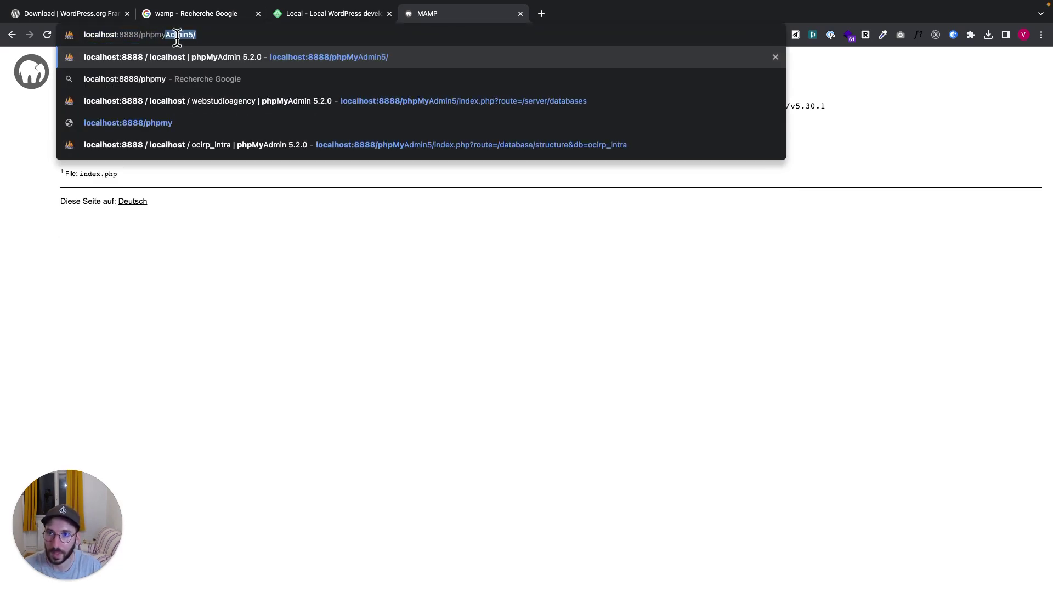
key("Return")
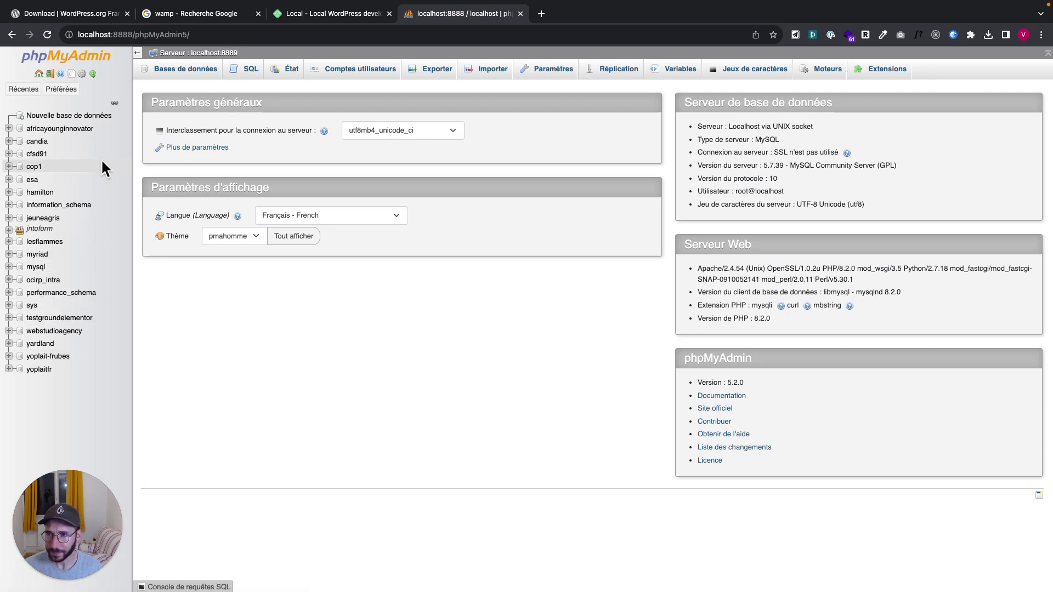
Create an empty database named monsite and open its structure page
left_click(72, 117)
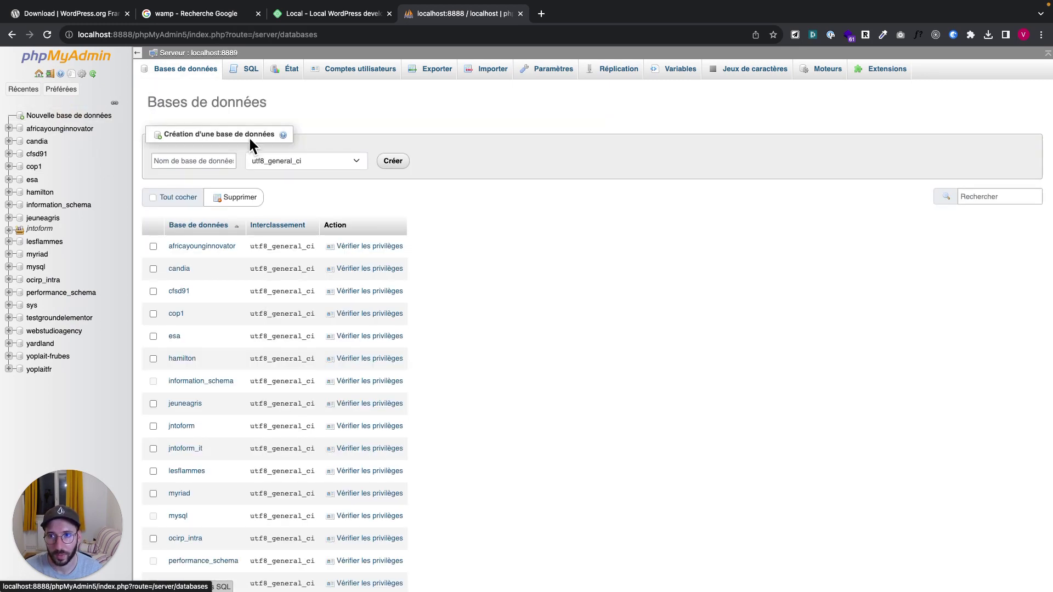
left_click(211, 161)
type("mon")
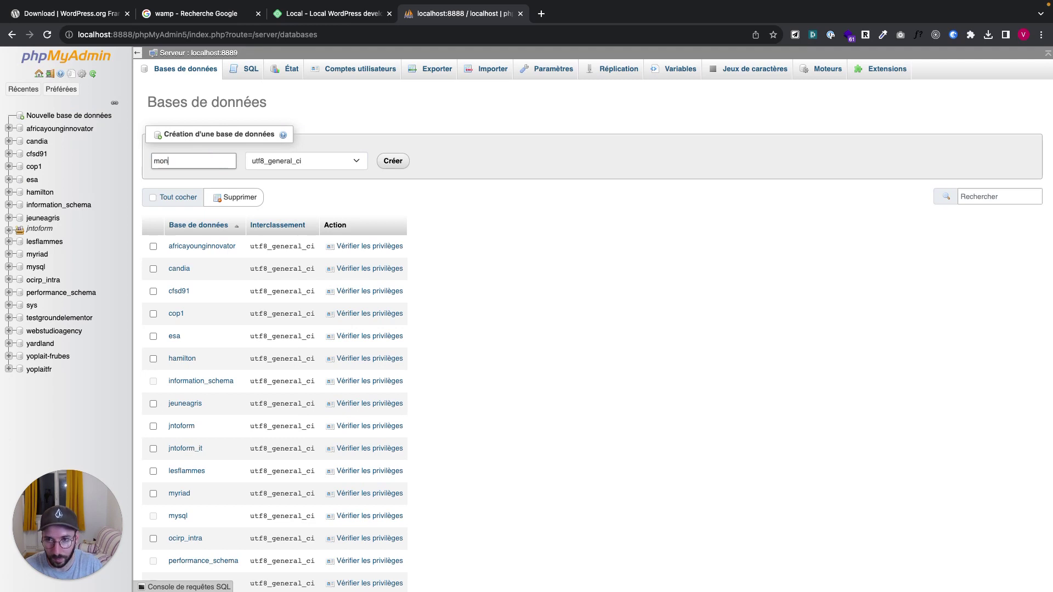
type("site")
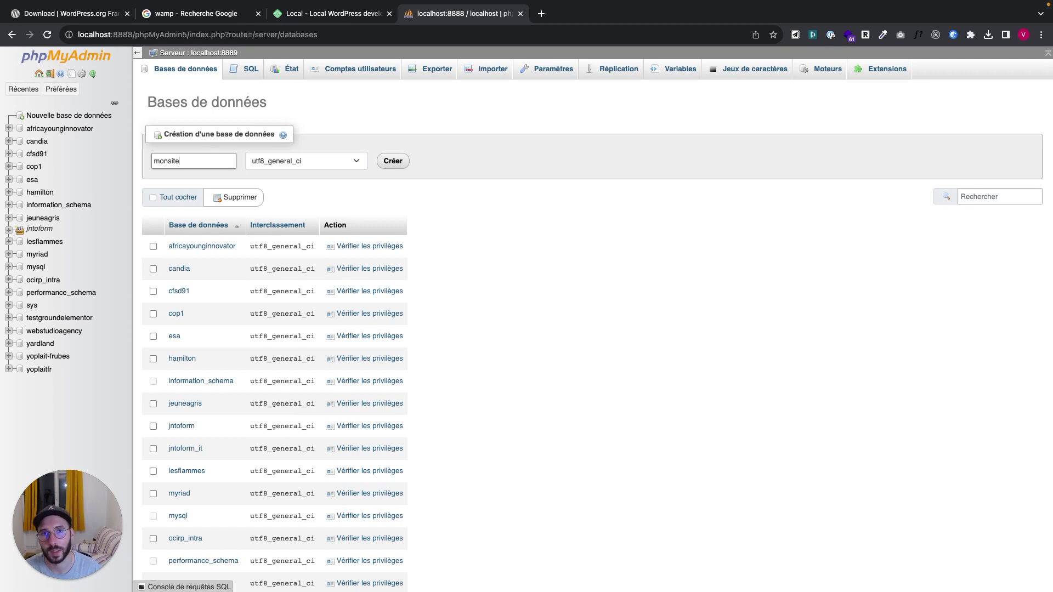
left_click(397, 167)
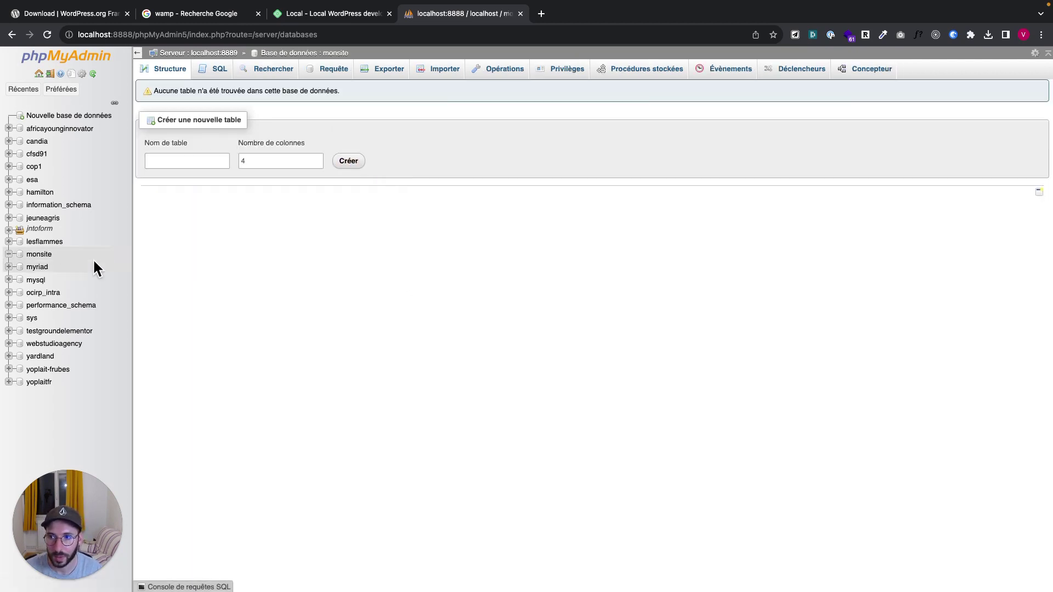
left_click(44, 266)
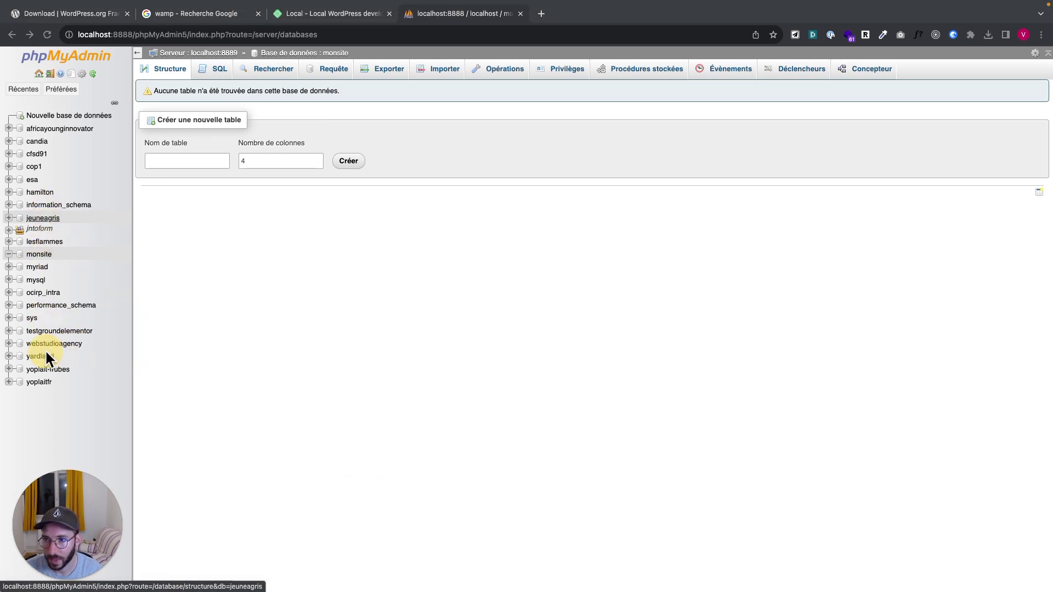
left_click(46, 256)
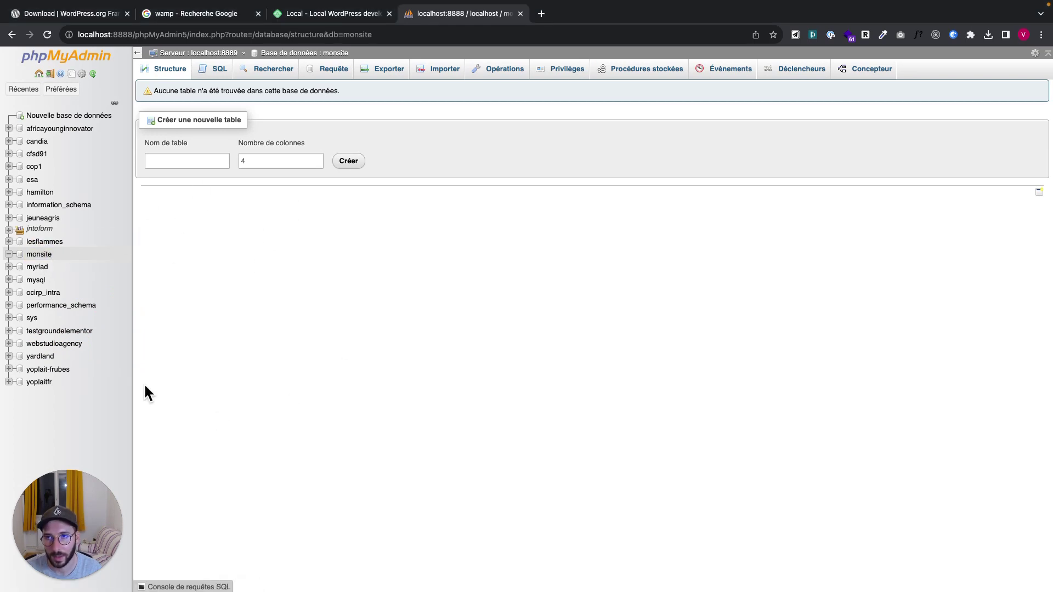
left_click(187, 14)
In the WordPress.org tab, load localhost:8888/monsite in the address bar
left_click(67, 16)
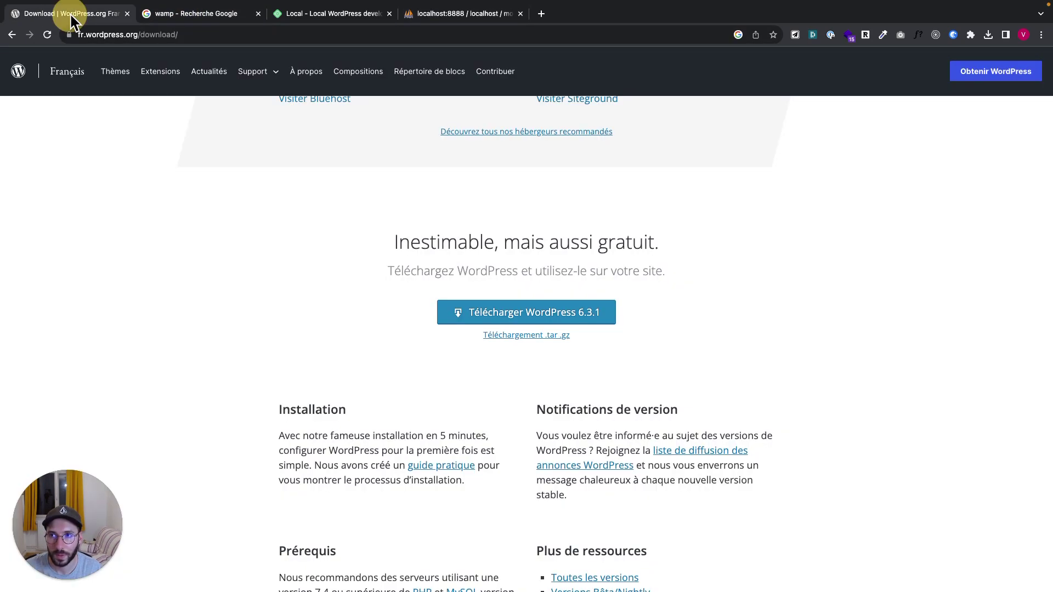
left_click(137, 35)
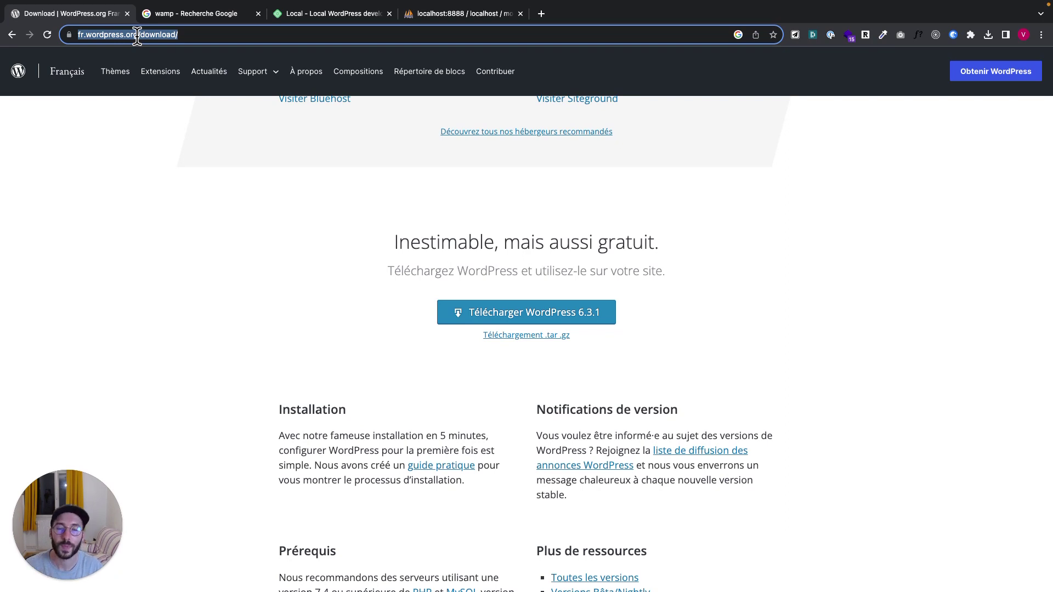
type("local")
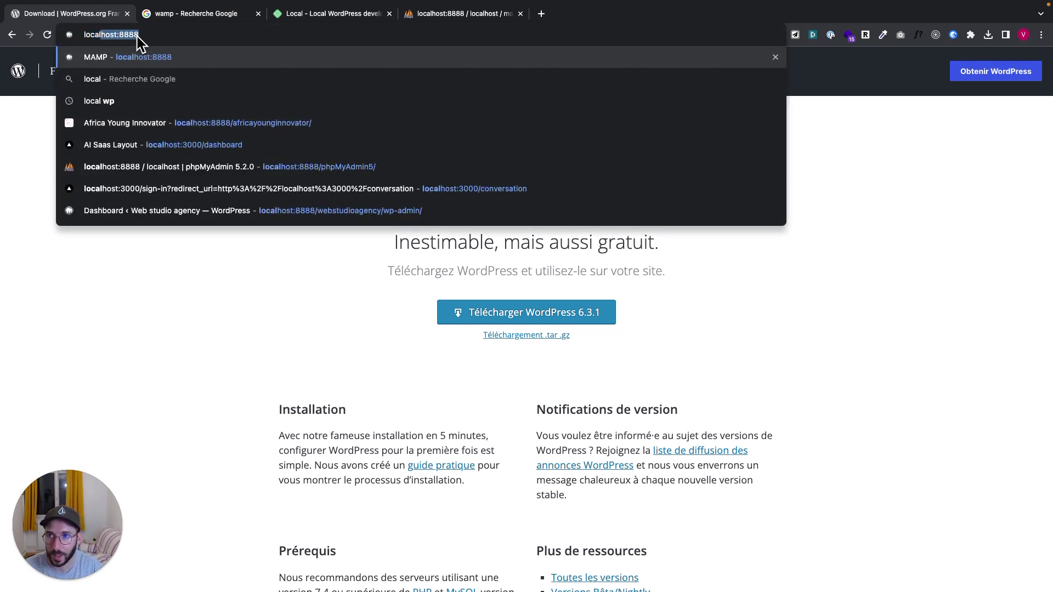
type("host:8888")
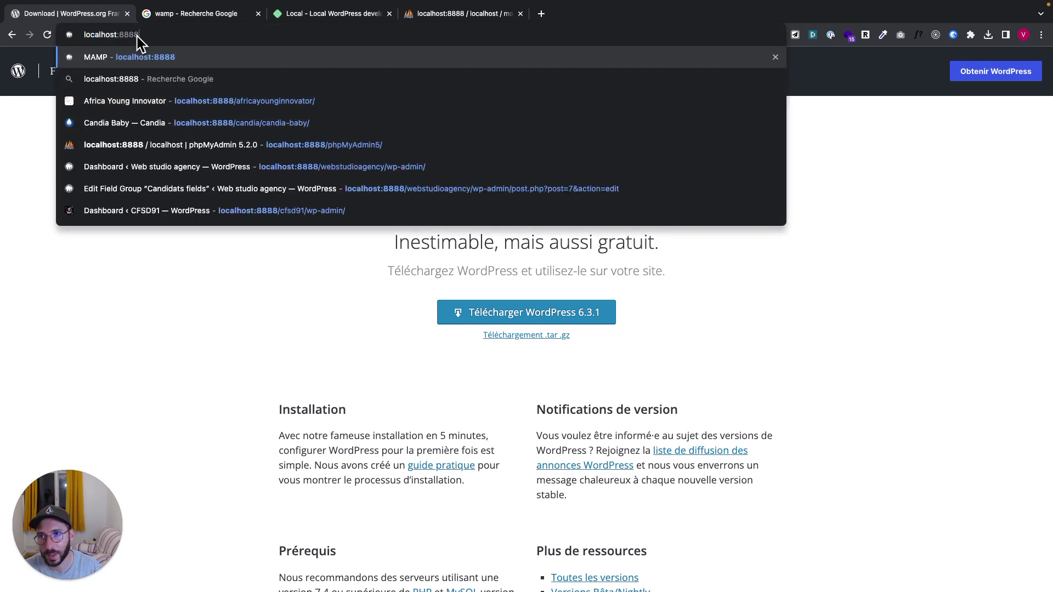
type("/")
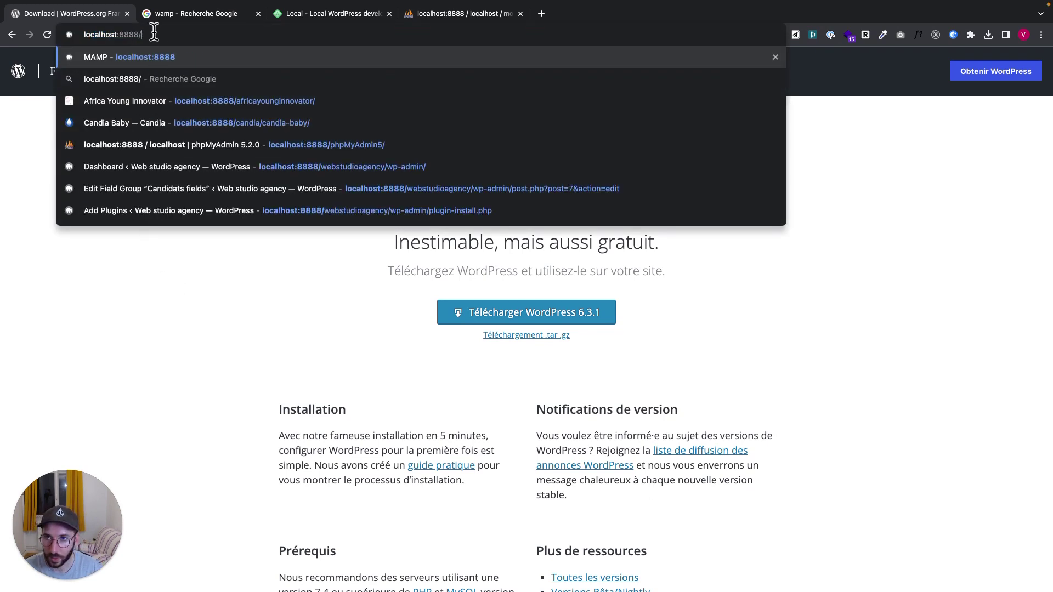
key("ctrl+Left")
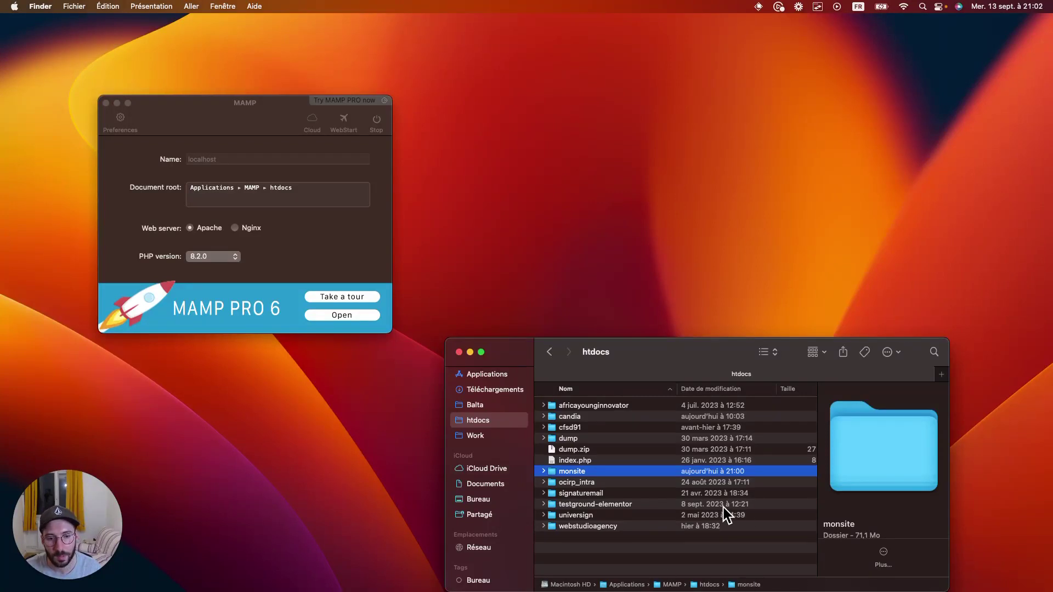
key("ctrl+Right")
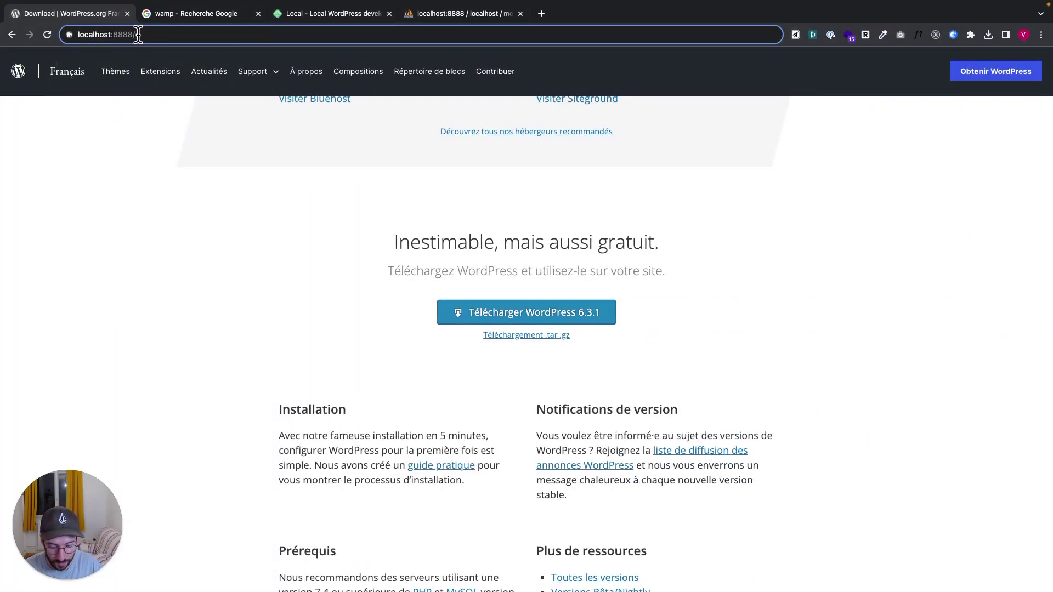
type("monsite")
key("Return")
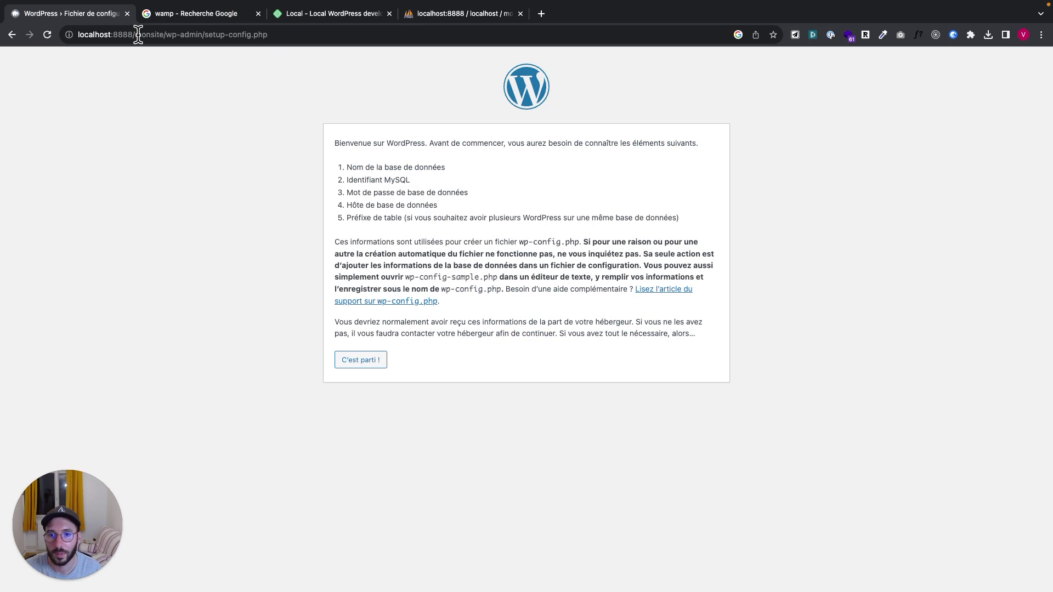
Inspect the monsite folder's files in Finder, then return to the browser
key("ctrl+Left")
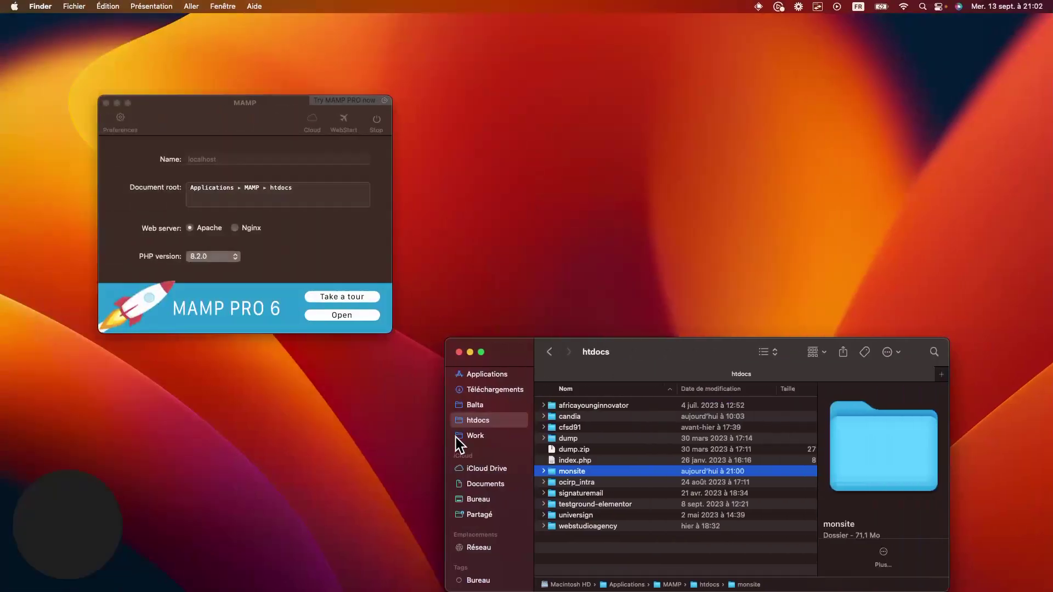
left_click(542, 471)
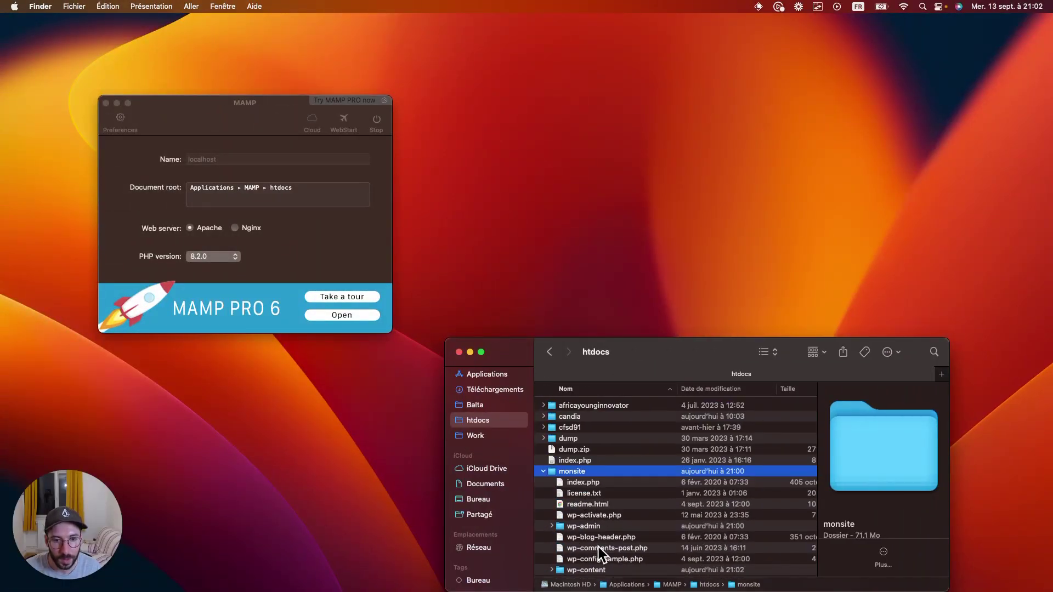
left_click_drag(651, 354, 629, 252)
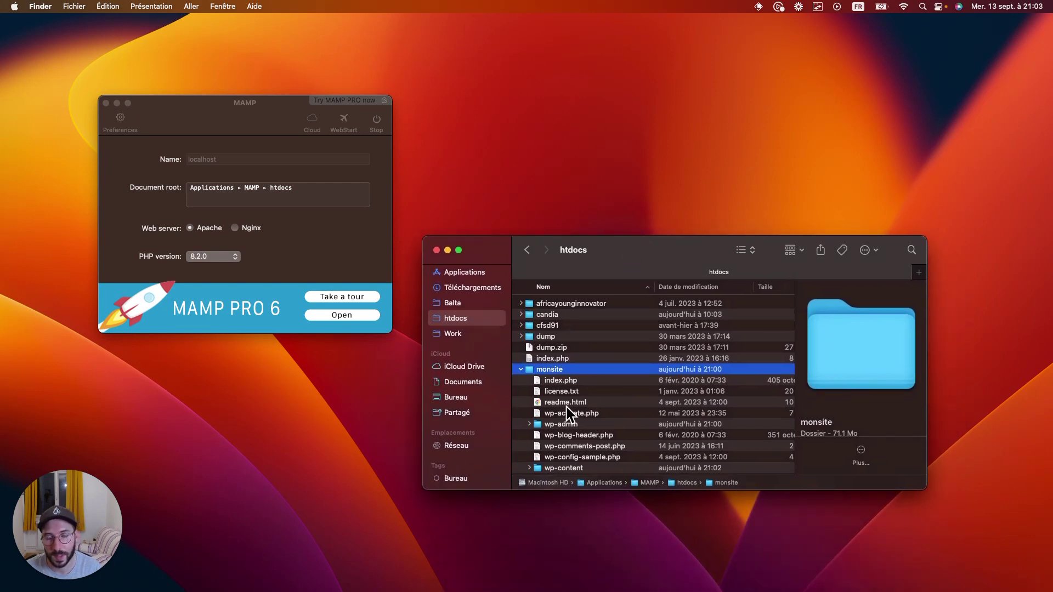
key("ctrl+Right")
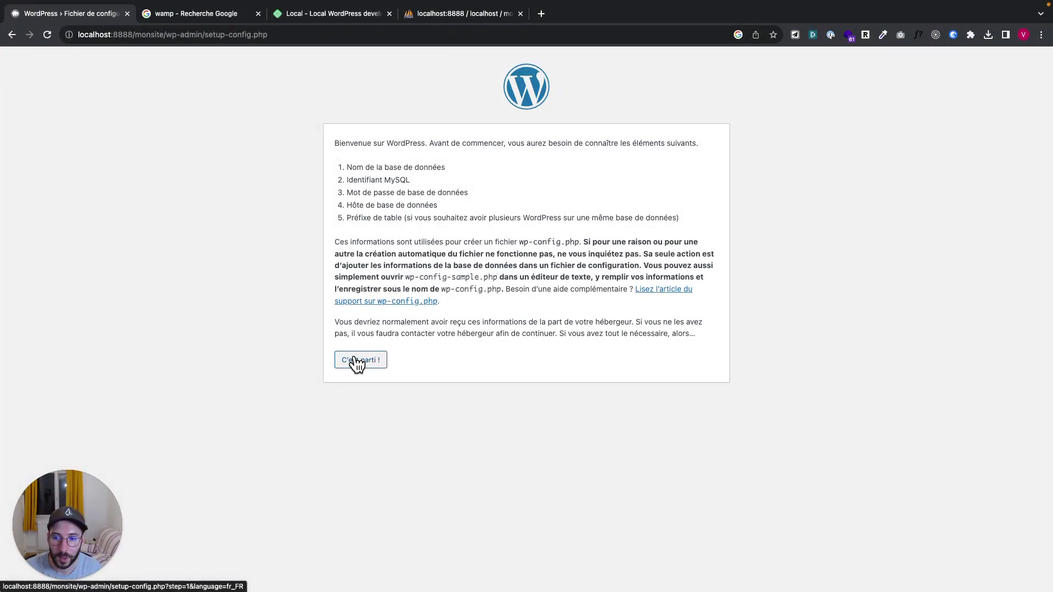
Start the WordPress configuration and check the monsite database name in phpMyAdmin
left_click(357, 361)
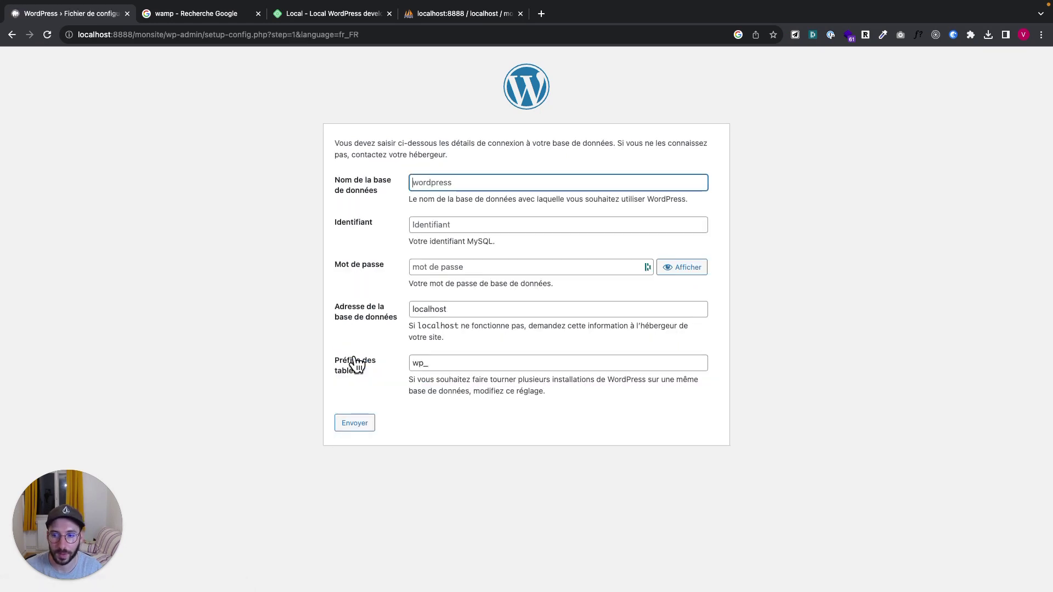
left_click(461, 183)
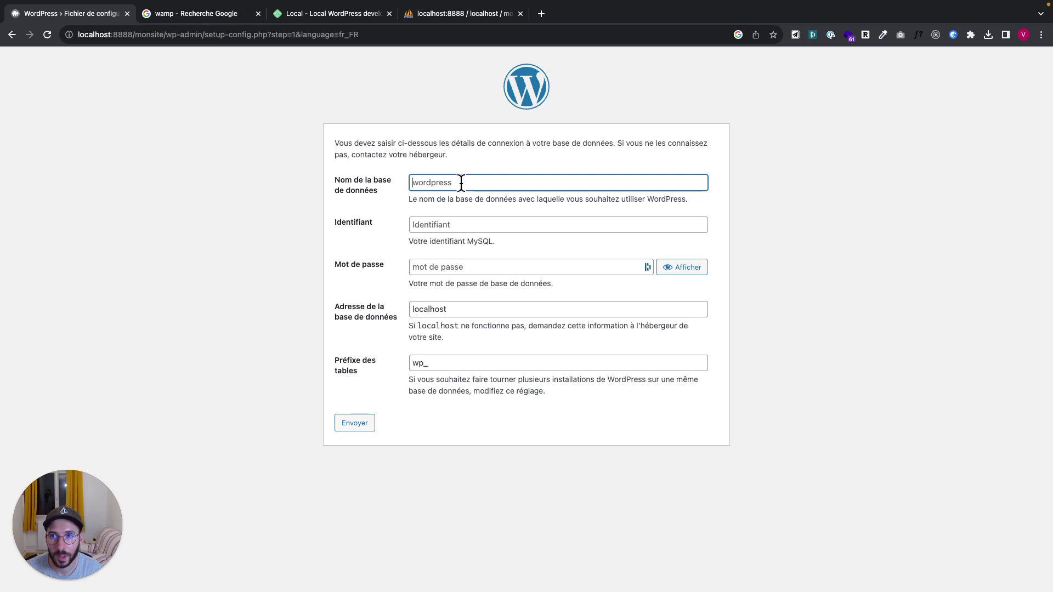
left_click(459, 13)
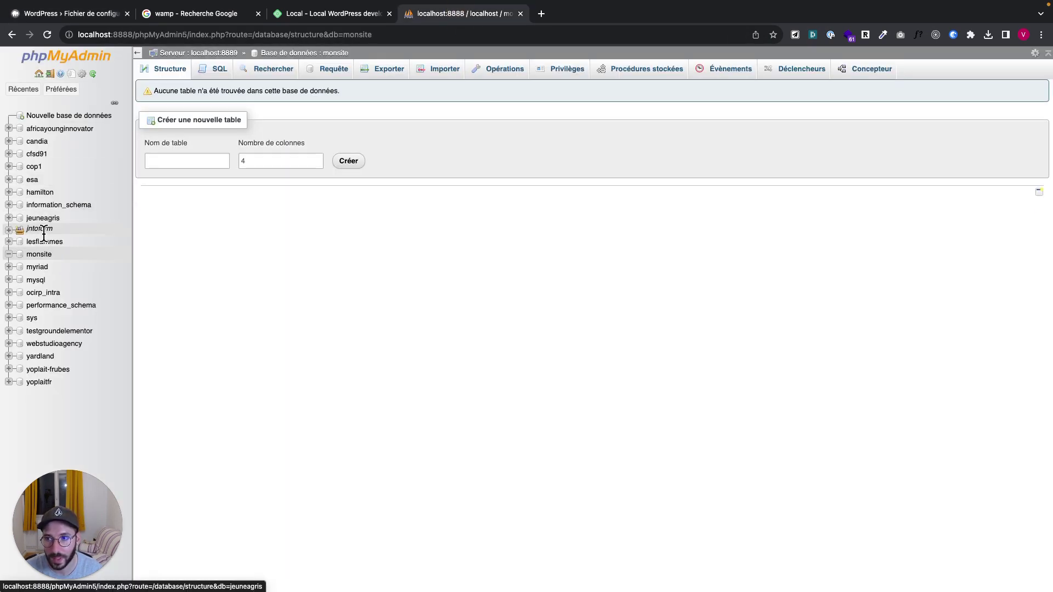
left_click(38, 256)
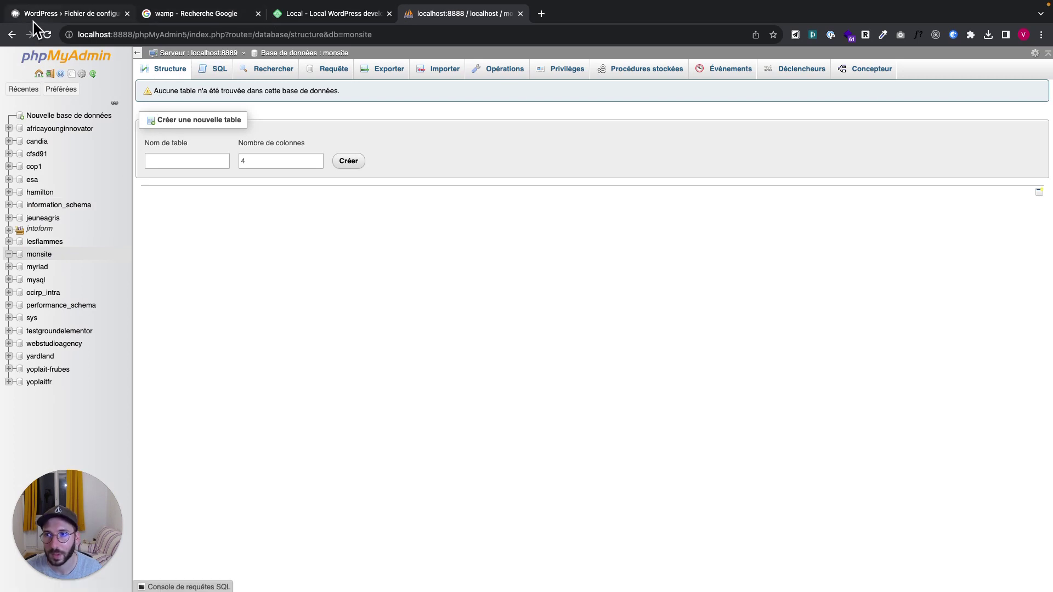
left_click(38, 15)
Submit database monsite, user root, an empty password, host localhost and prefix wp_
type("monsite")
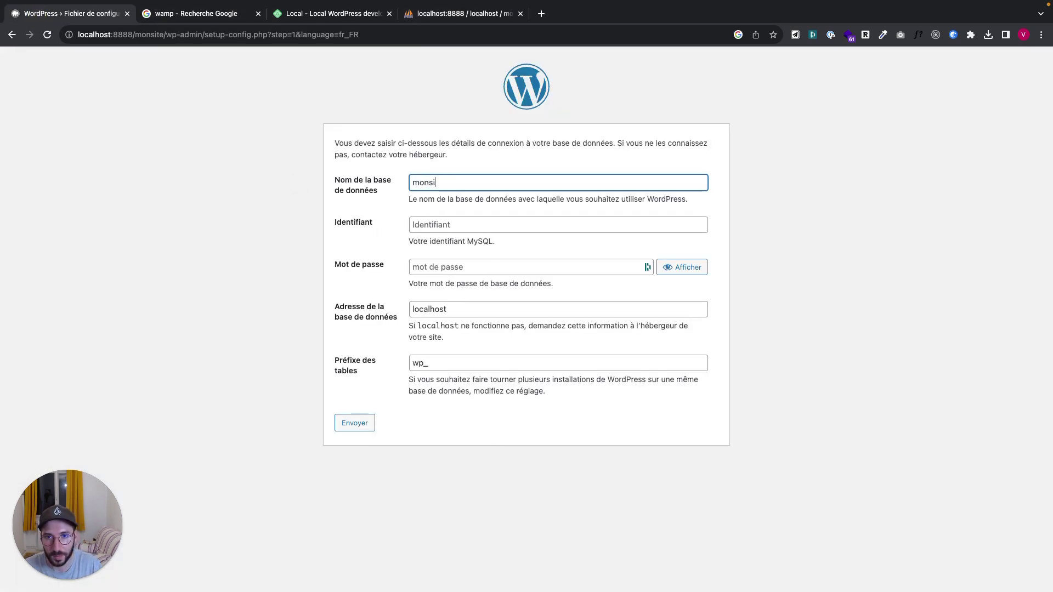
left_click(463, 229)
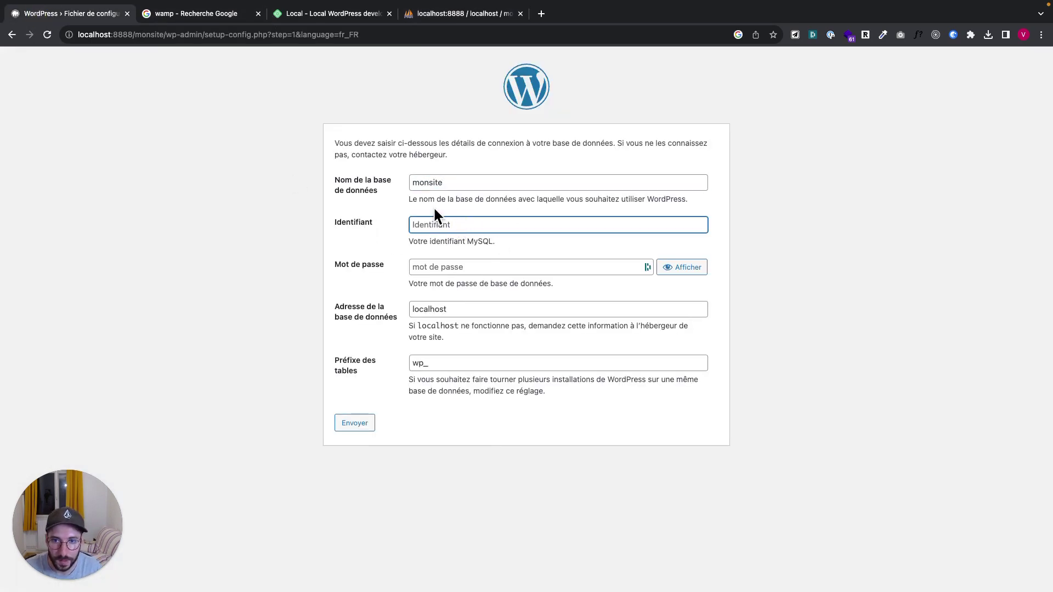
type("r")
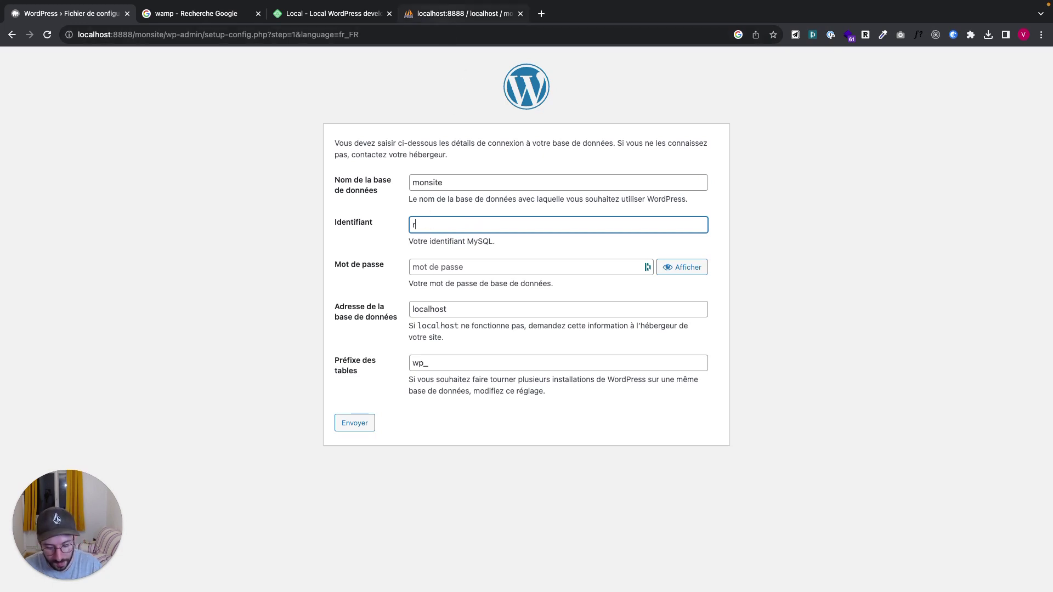
type("oot")
key("Tab")
type("roo")
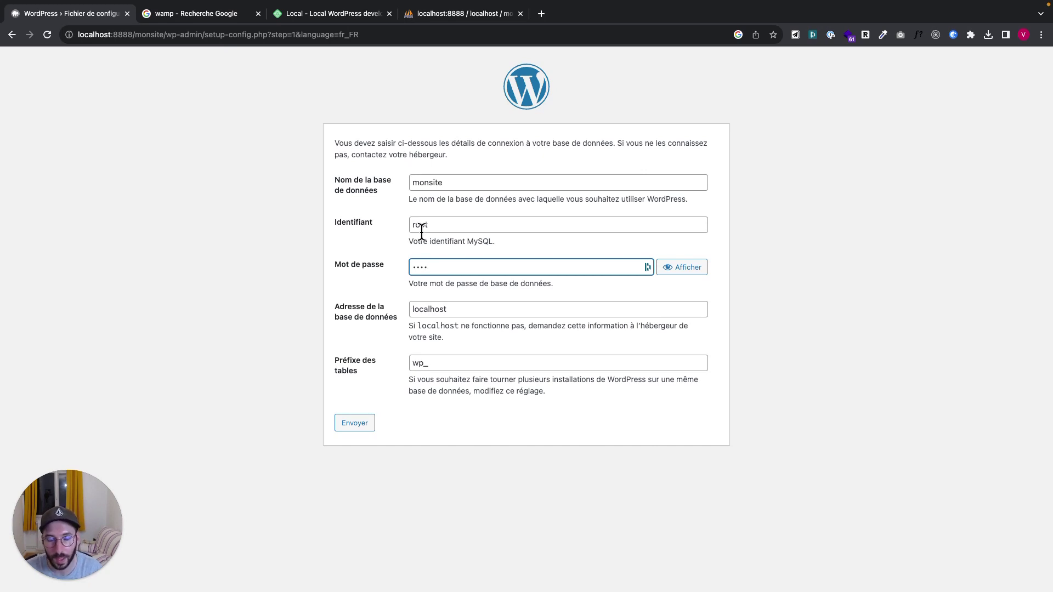
double_click(426, 267)
key("BackSpace")
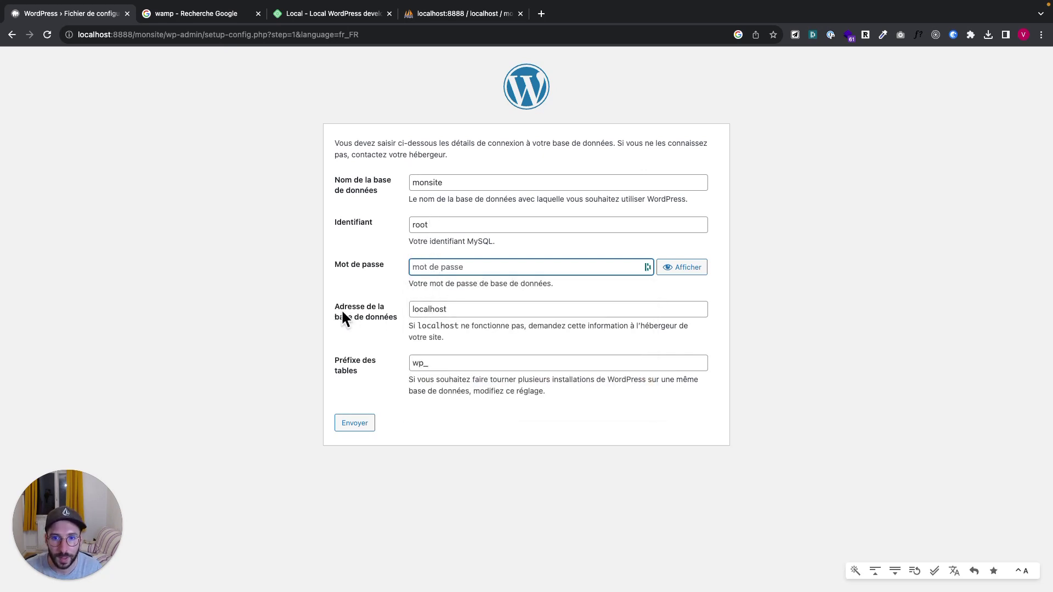
left_click(463, 309)
left_click(438, 363)
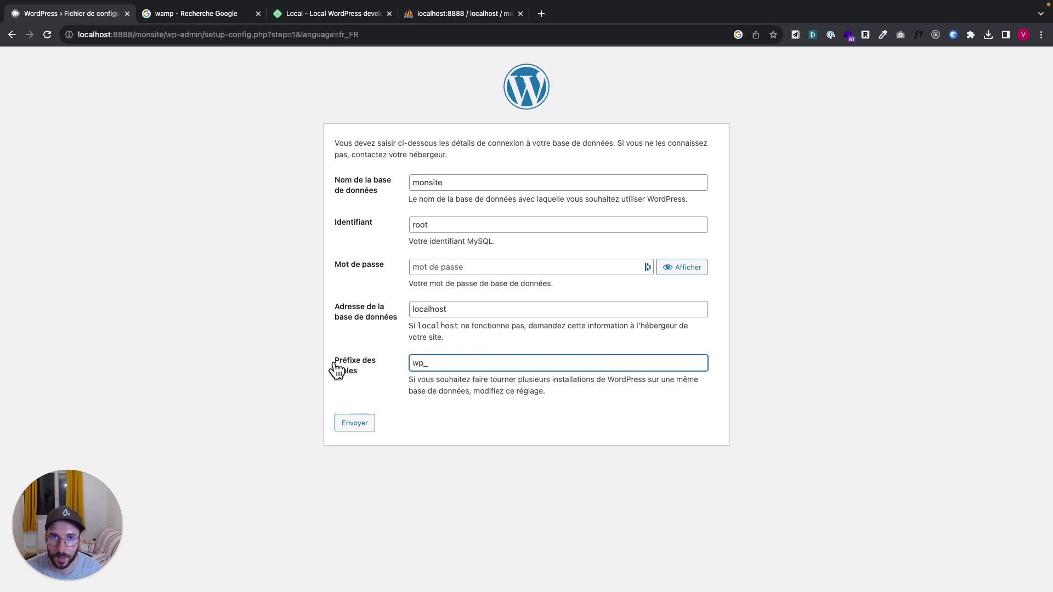
left_click(351, 426)
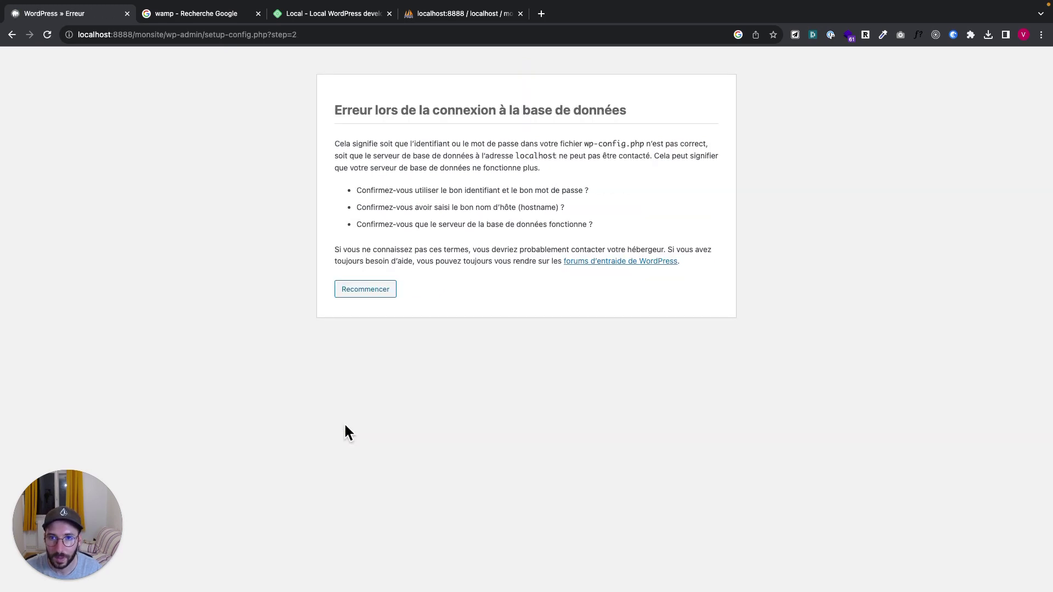
Retry the database setup with the database password filled in, then launch the installation
left_click(365, 291)
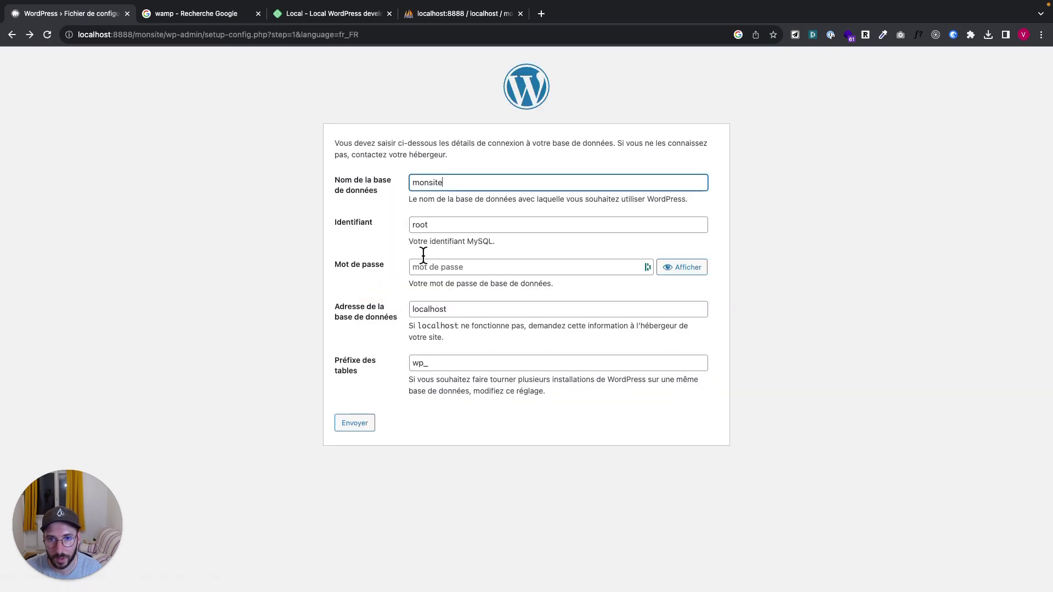
left_click(435, 266)
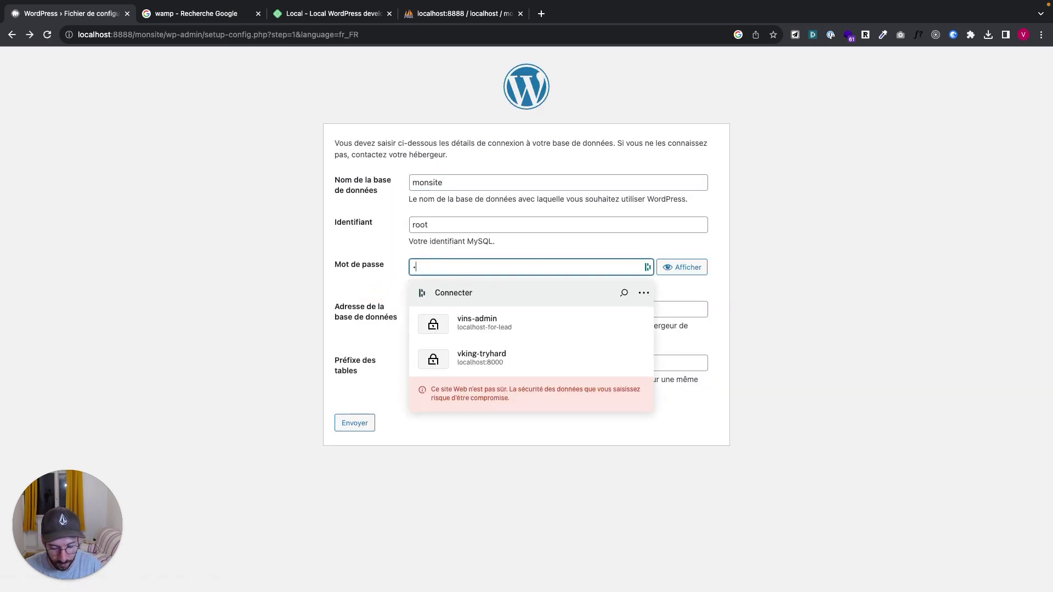
type("root")
left_click(362, 426)
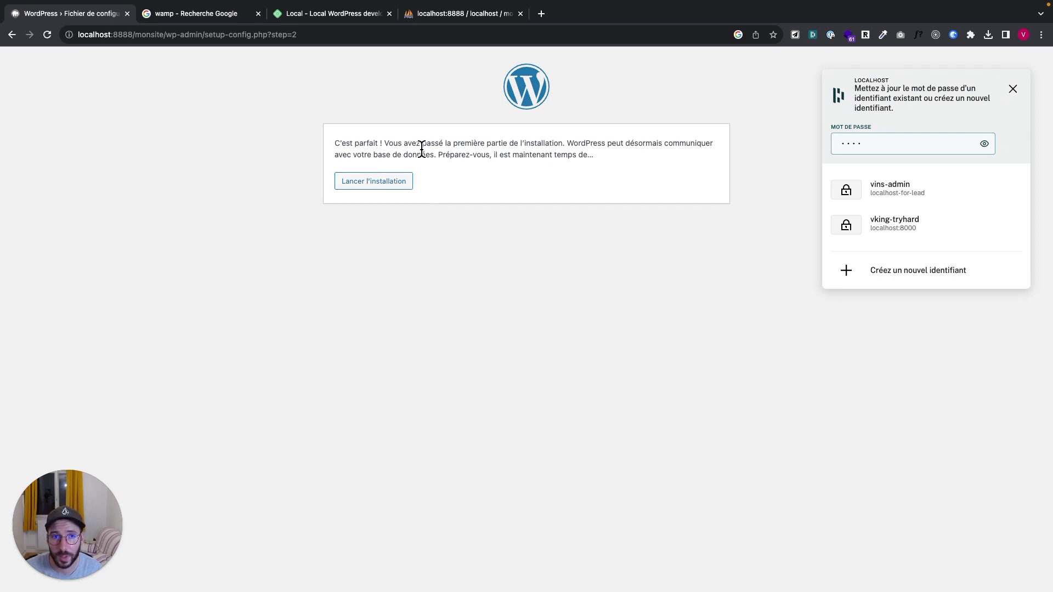
left_click(386, 185)
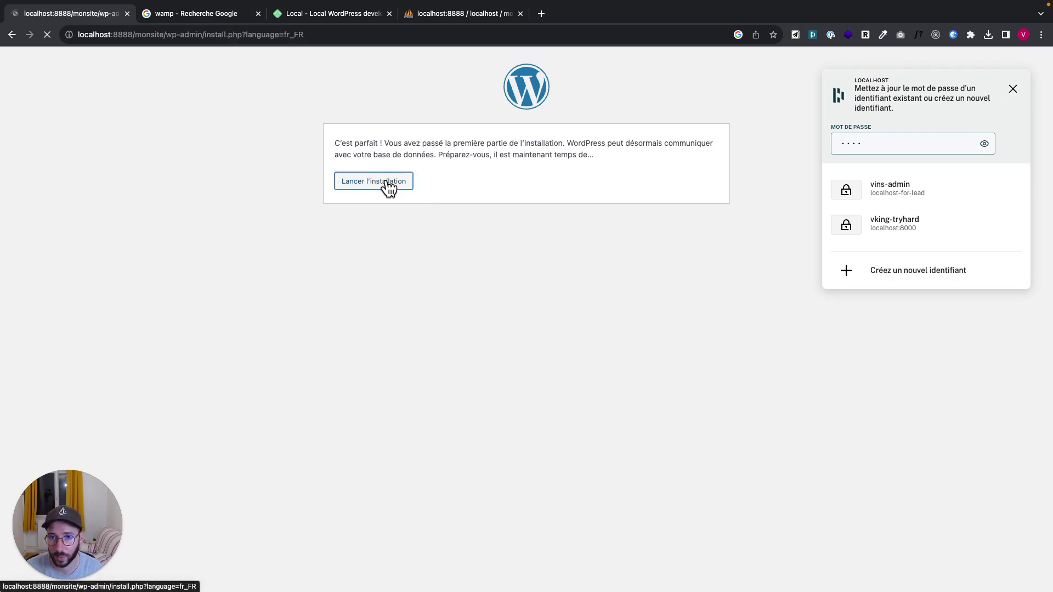
Enter site title 'Mon premier site', username admin, a weak password, and discourage search indexing
left_click(433, 275)
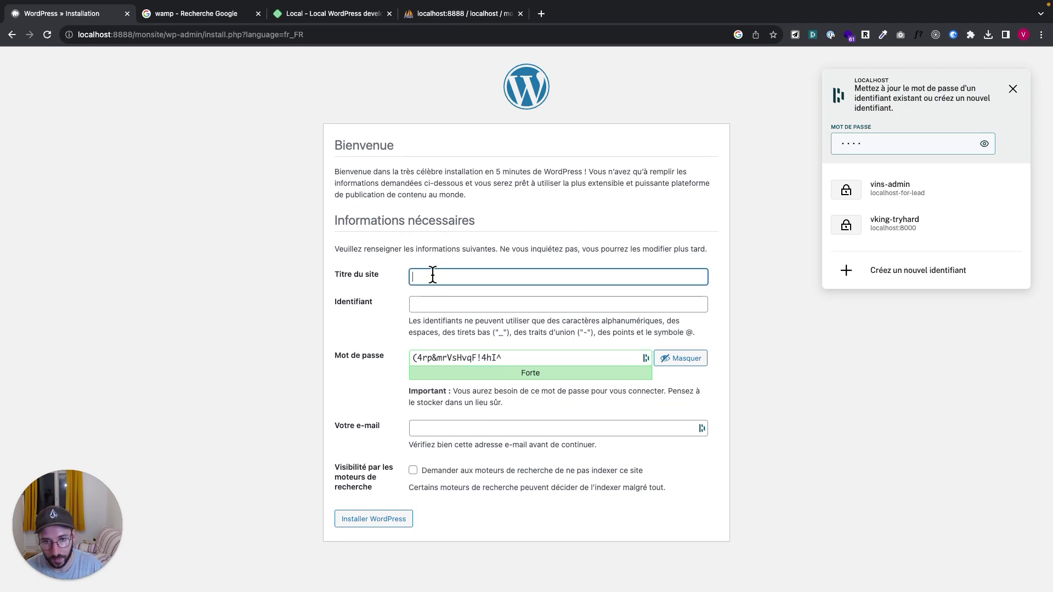
type("Mon premier site")
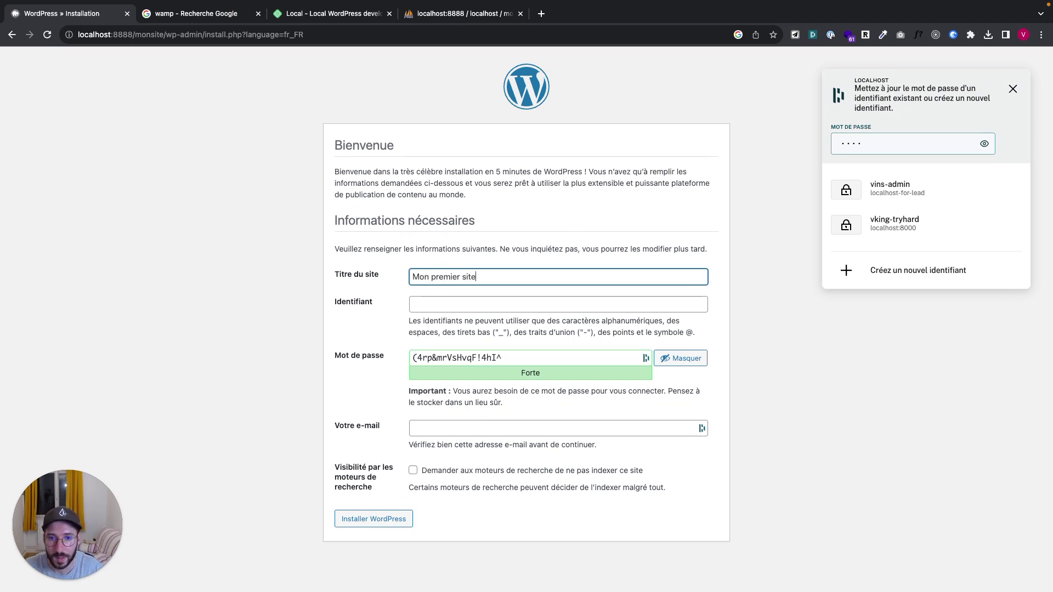
left_click(456, 305)
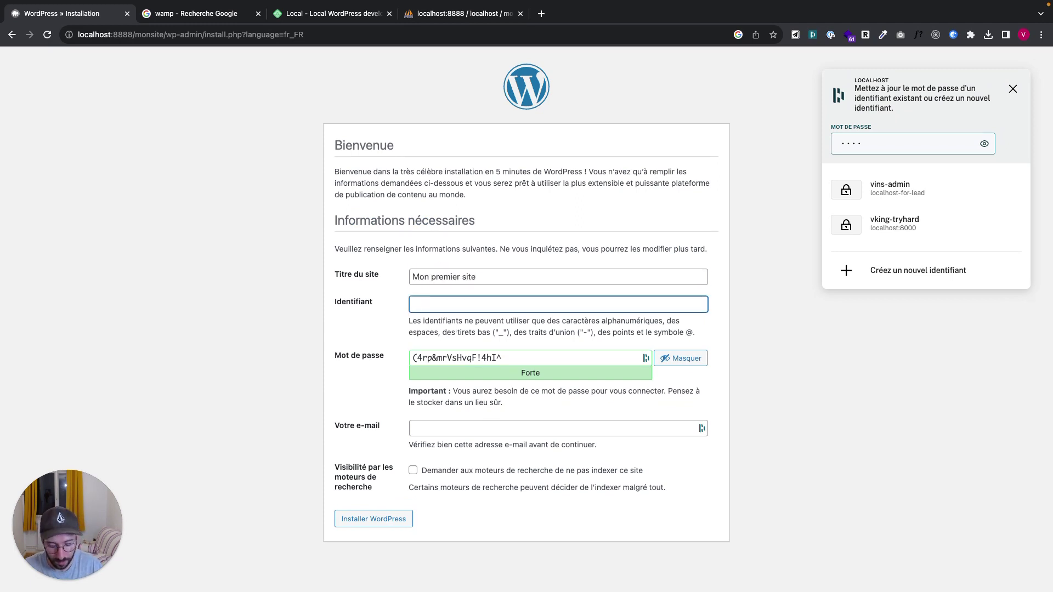
type("admin")
key("Tab")
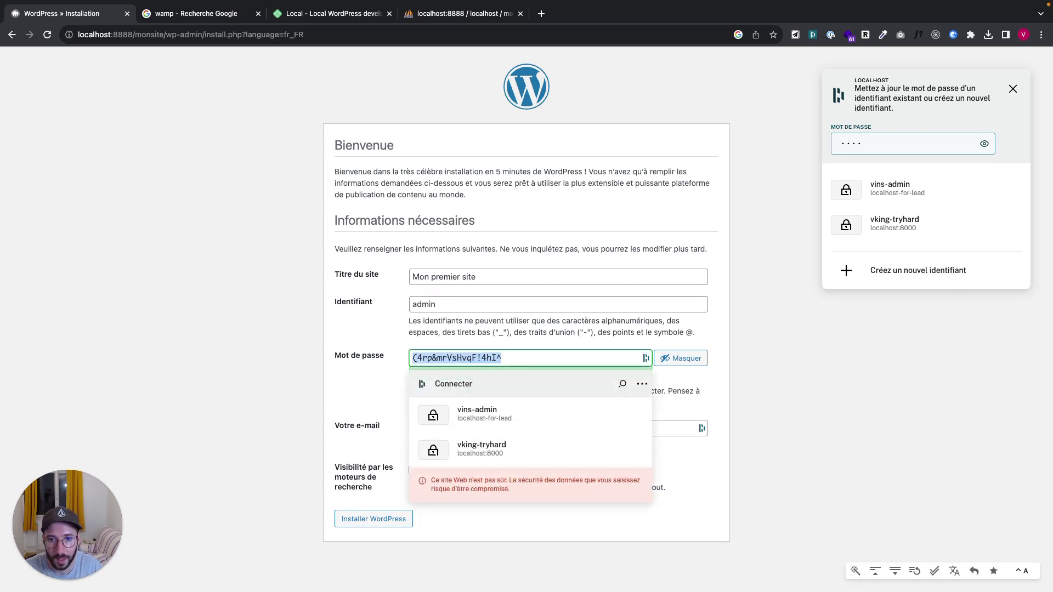
type("admin")
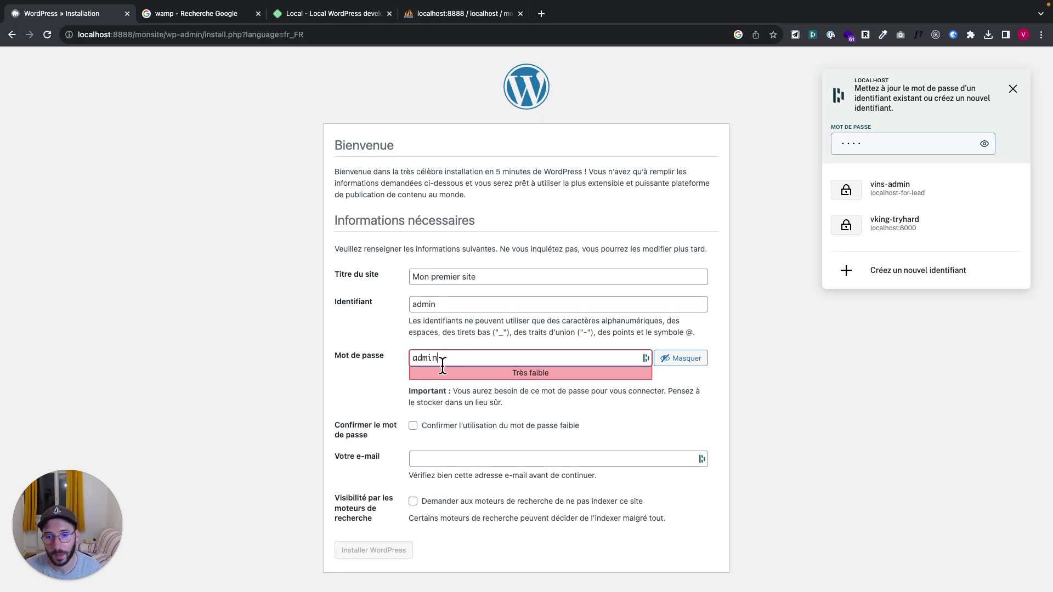
left_click(414, 427)
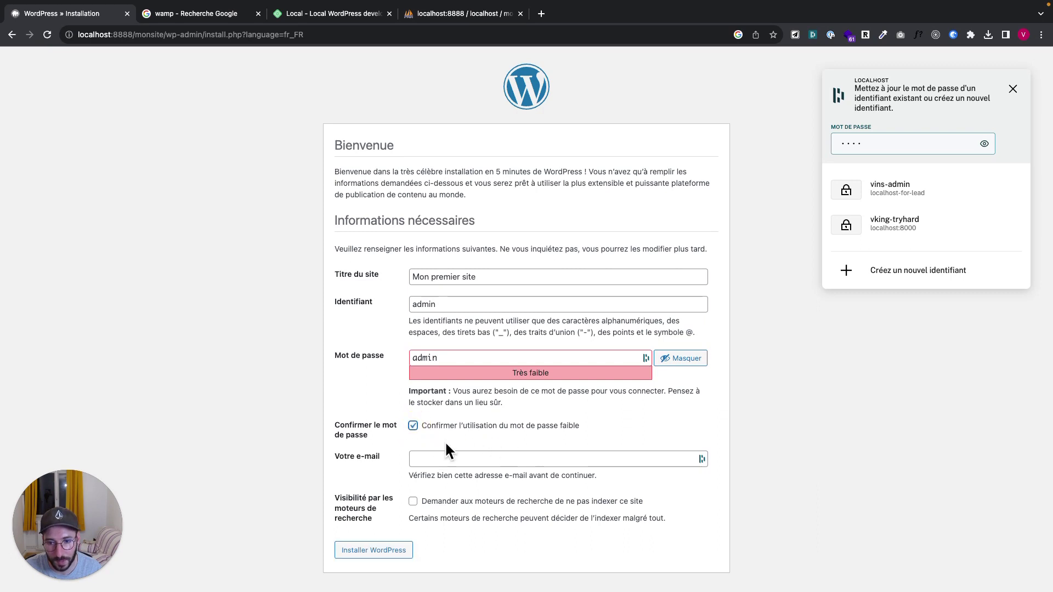
left_click(416, 503)
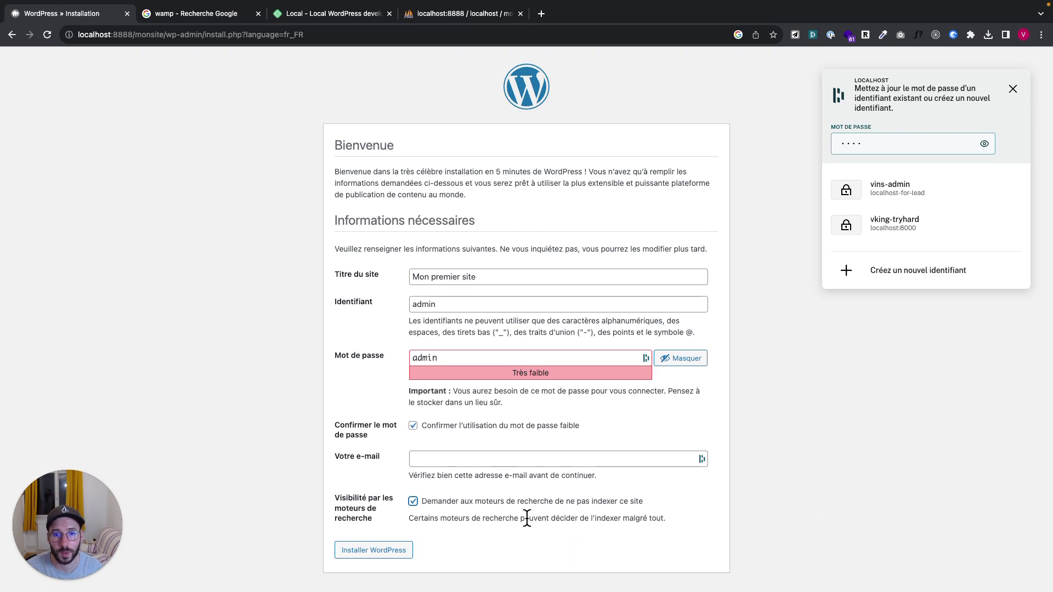
left_click(371, 553)
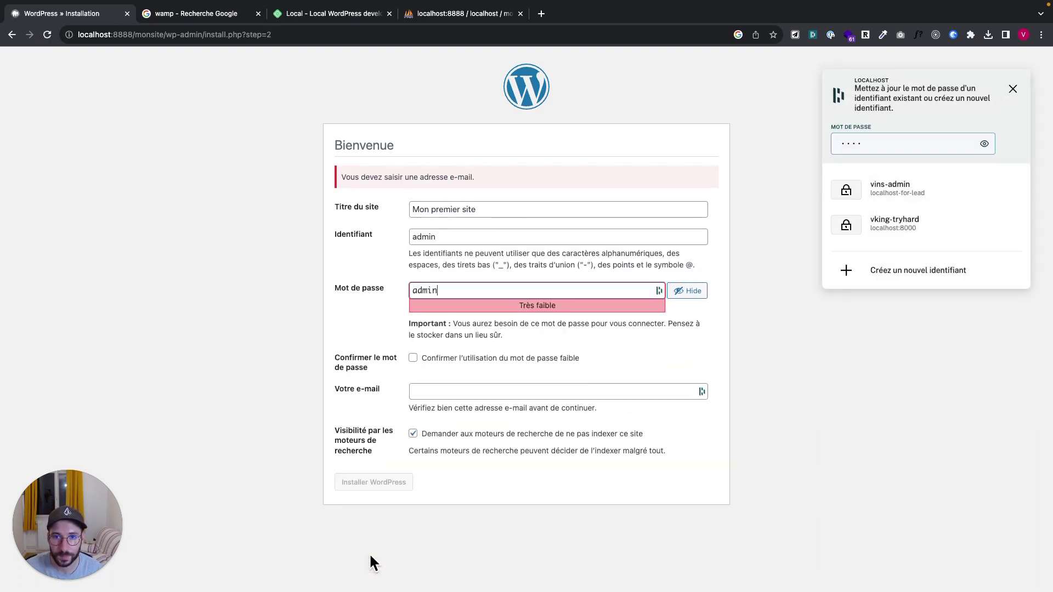
Reconfirm the weak password, add the administrator's e-mail address, and run the installation
double_click(471, 288)
left_click(340, 381)
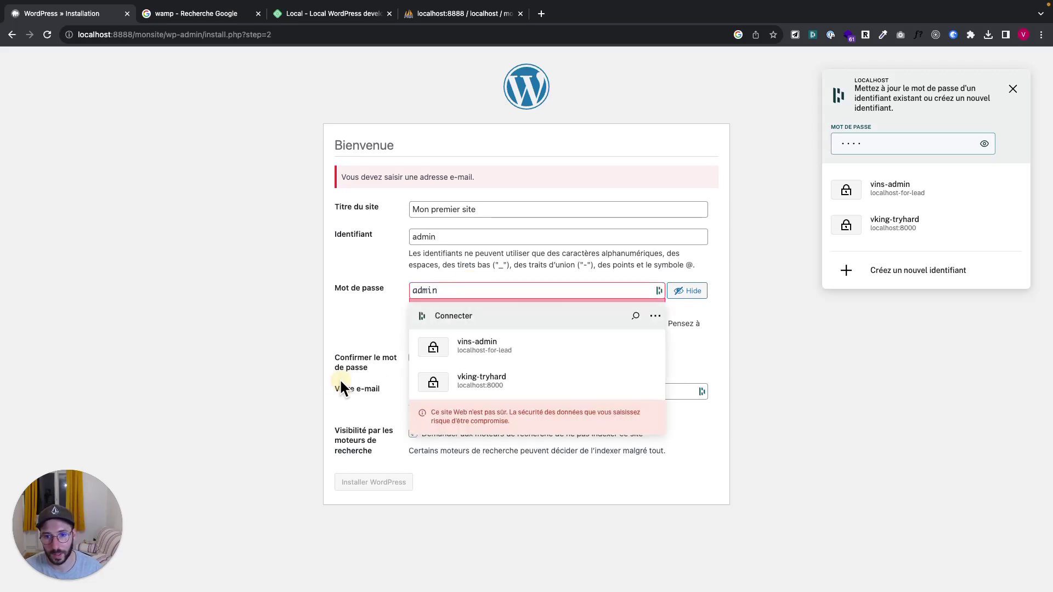
left_click(421, 361)
left_click(430, 394)
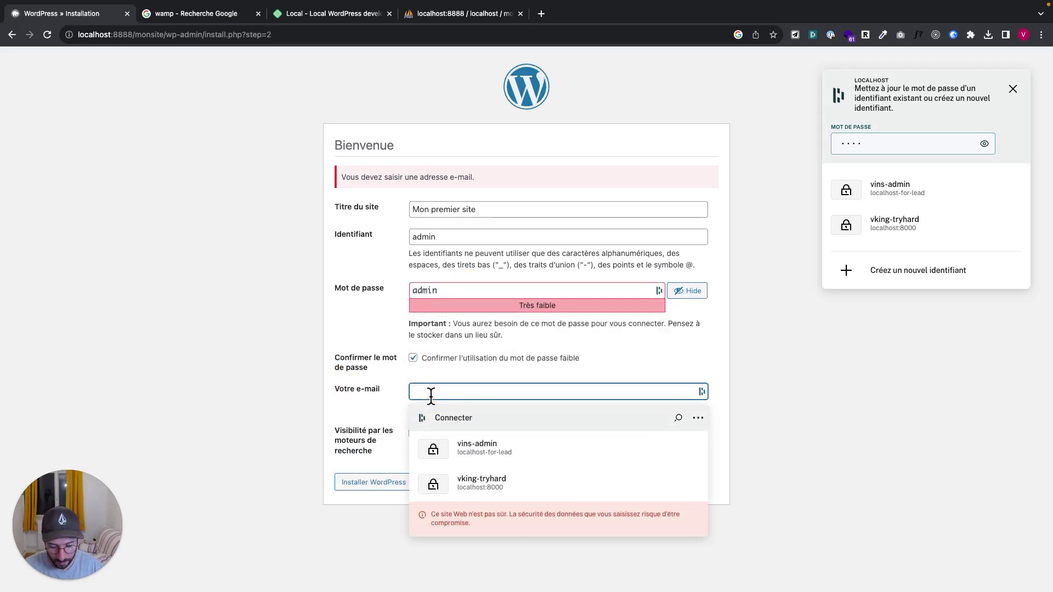
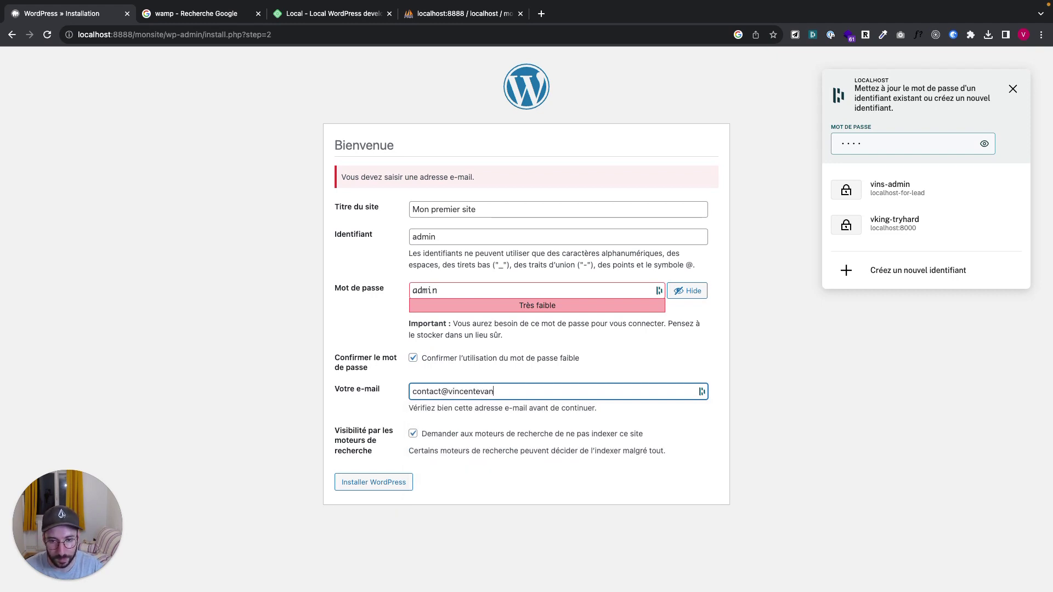
left_click(378, 486)
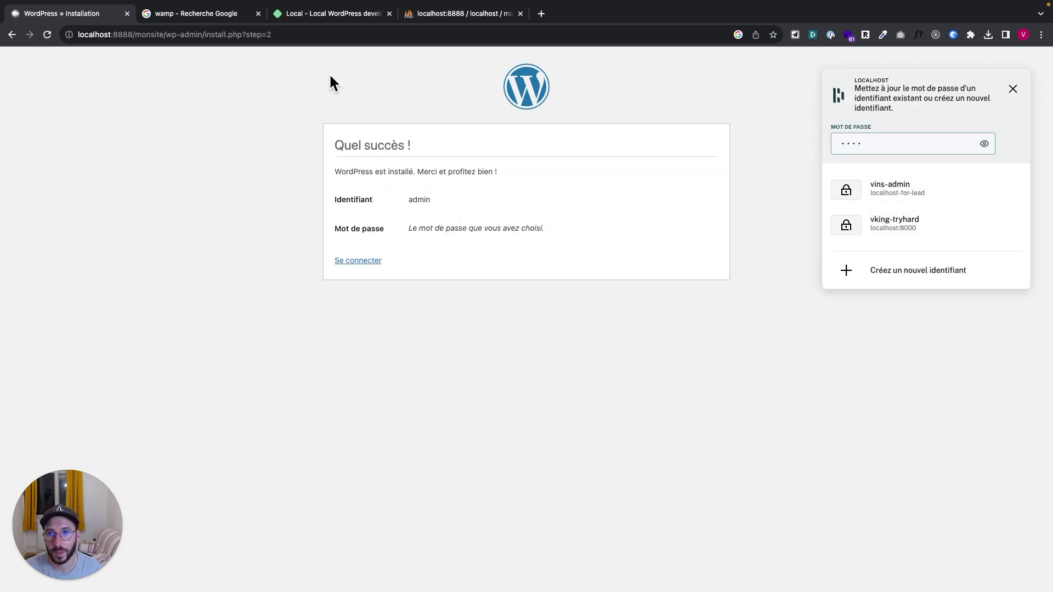
View the new site's homepage at localhost:8888/monsite/
left_click_drag(162, 35, 346, 38)
key("BackSpace")
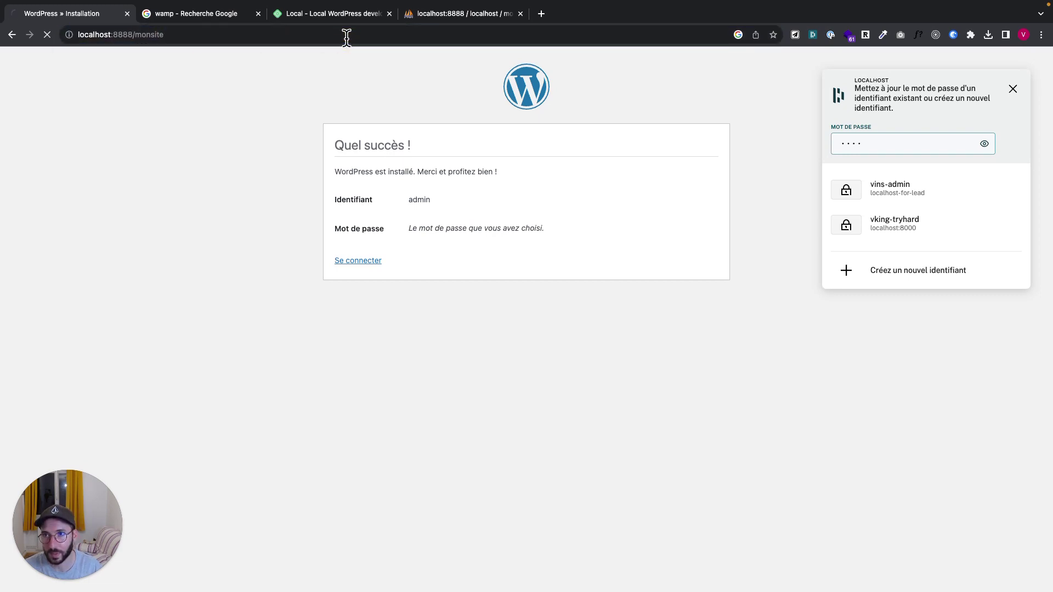
key("Return")
scroll(282, 228, "down", 3)
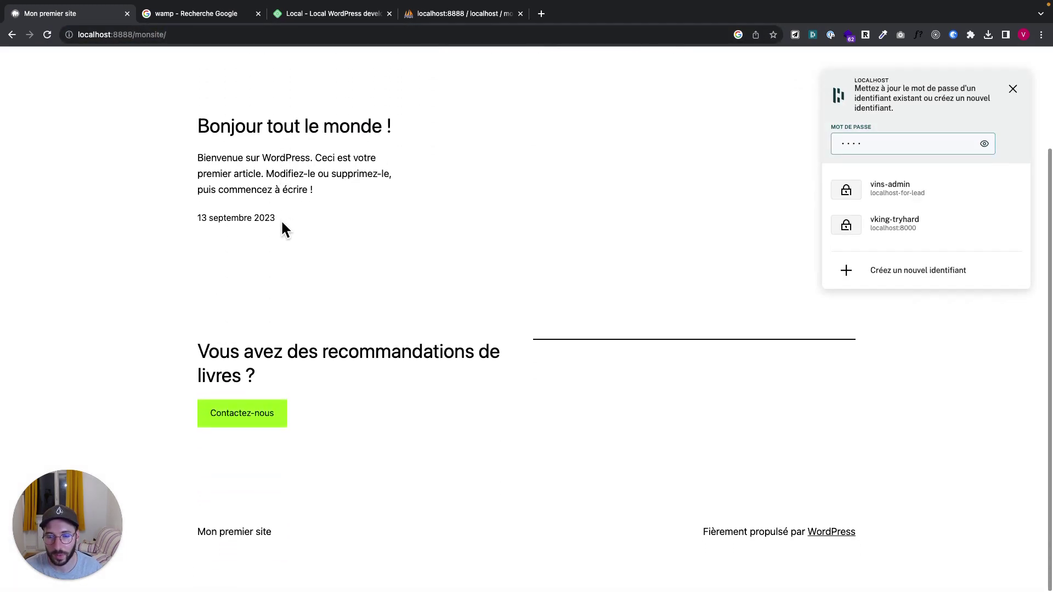
scroll(281, 222, "up", 3)
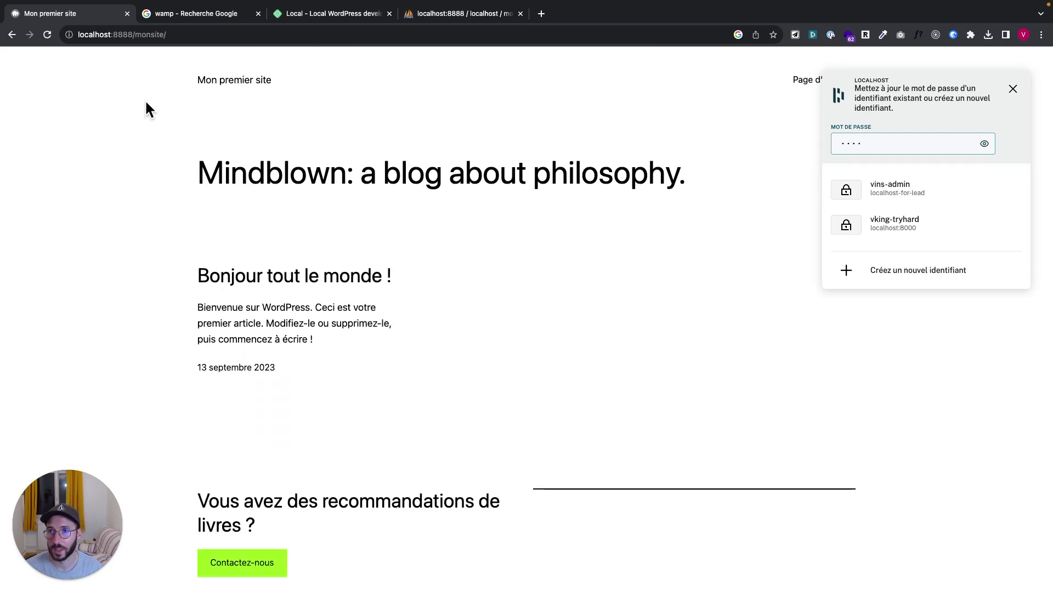
Go to localhost:8888/monsite/wp-admin to reach the login page
left_click_drag(135, 34, 218, 37)
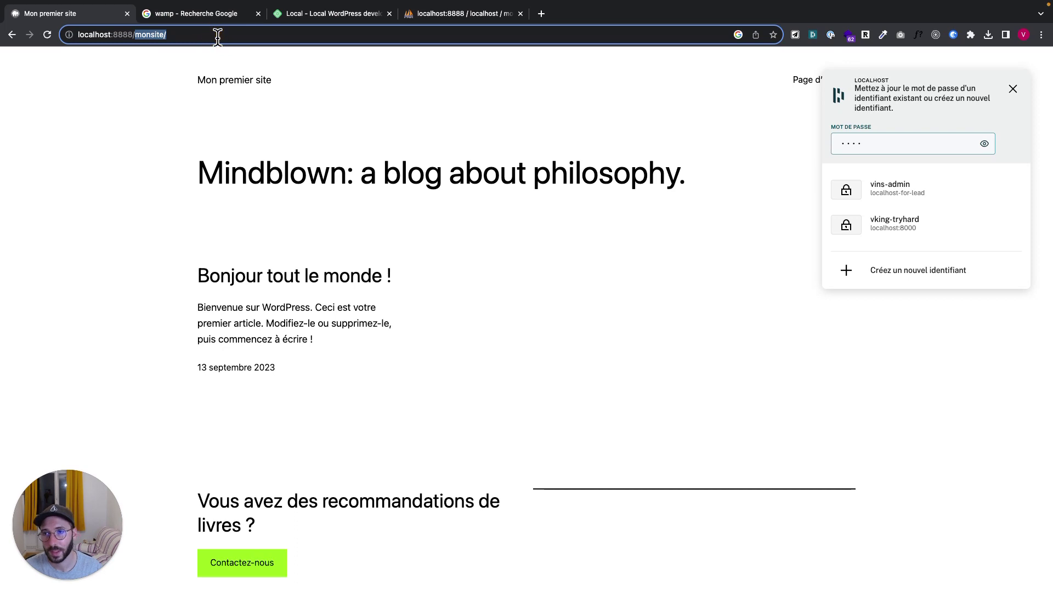
key("Right")
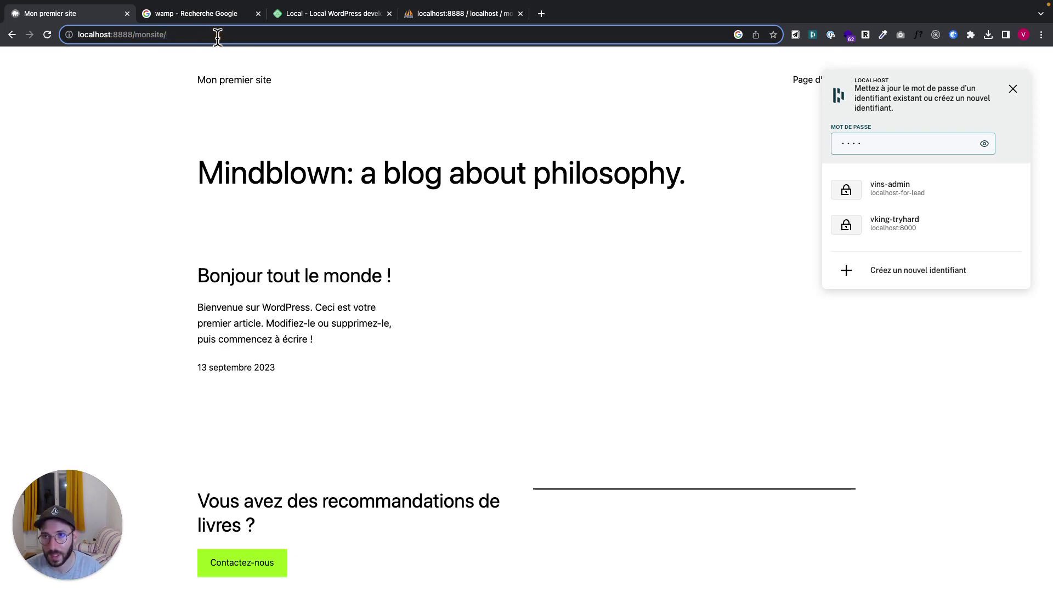
type("wp-")
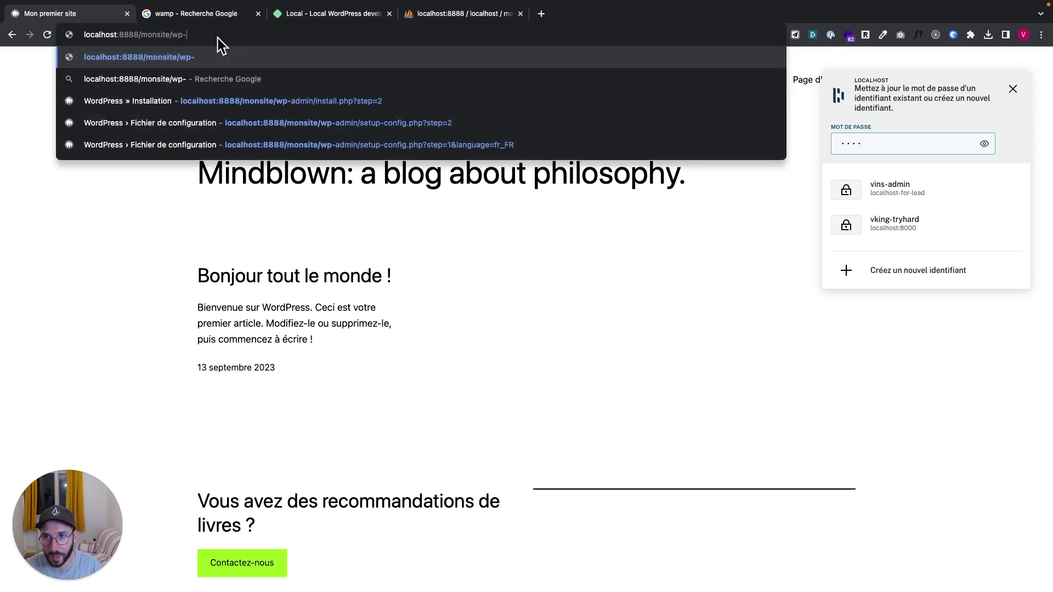
type("admin")
key("Return")
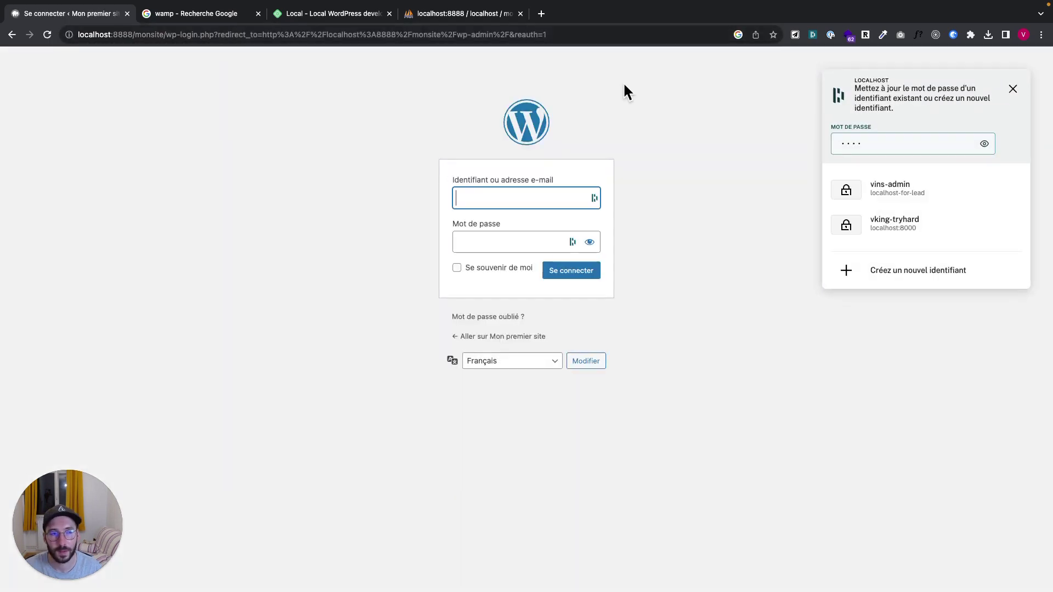
Dismiss the password-manager prompts and sign in with username admin and its password
left_click(1012, 88)
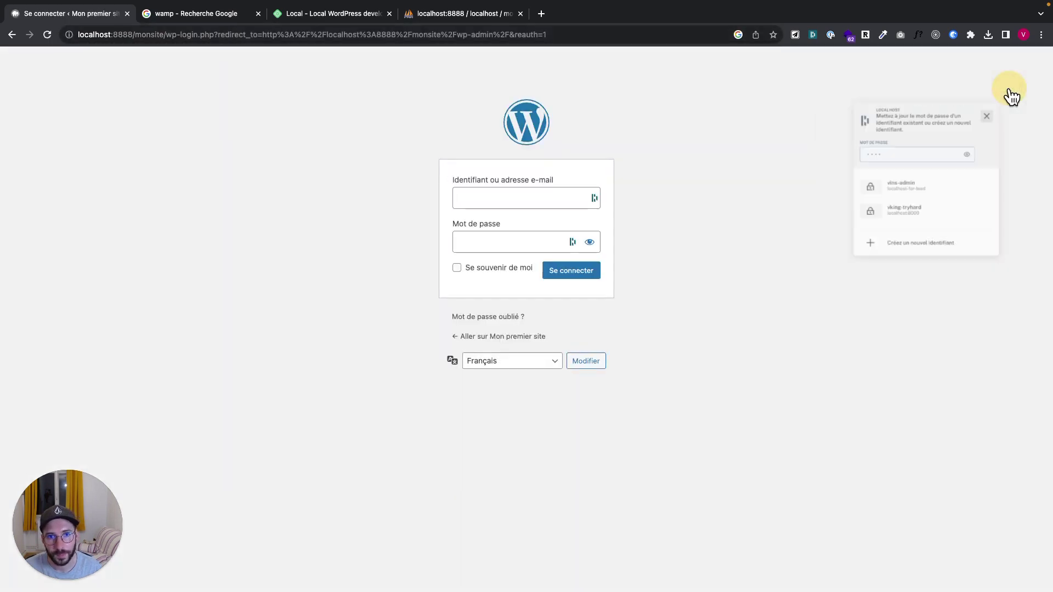
left_click(510, 196)
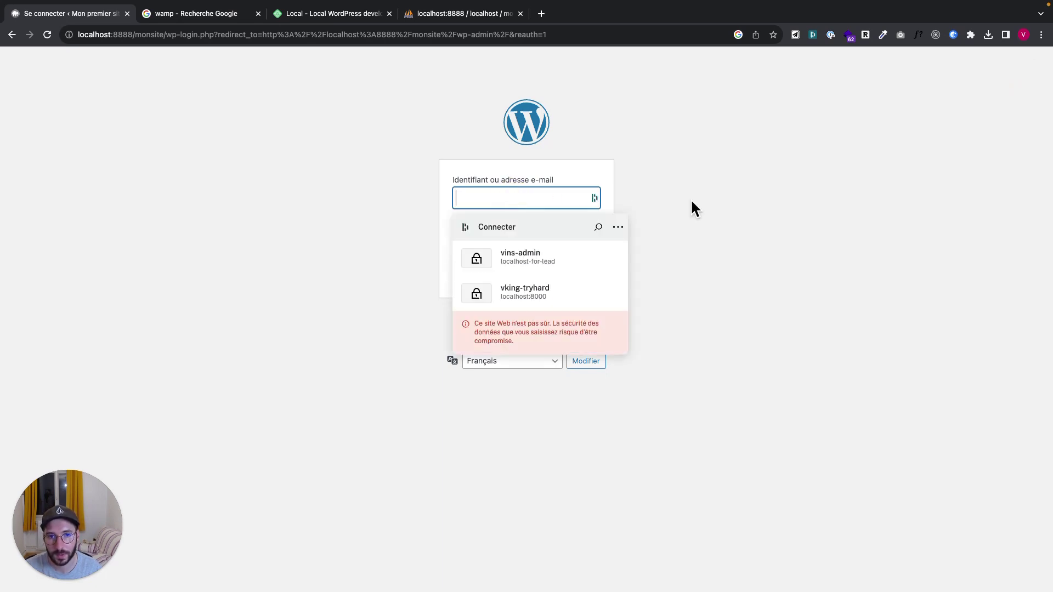
left_click(746, 215)
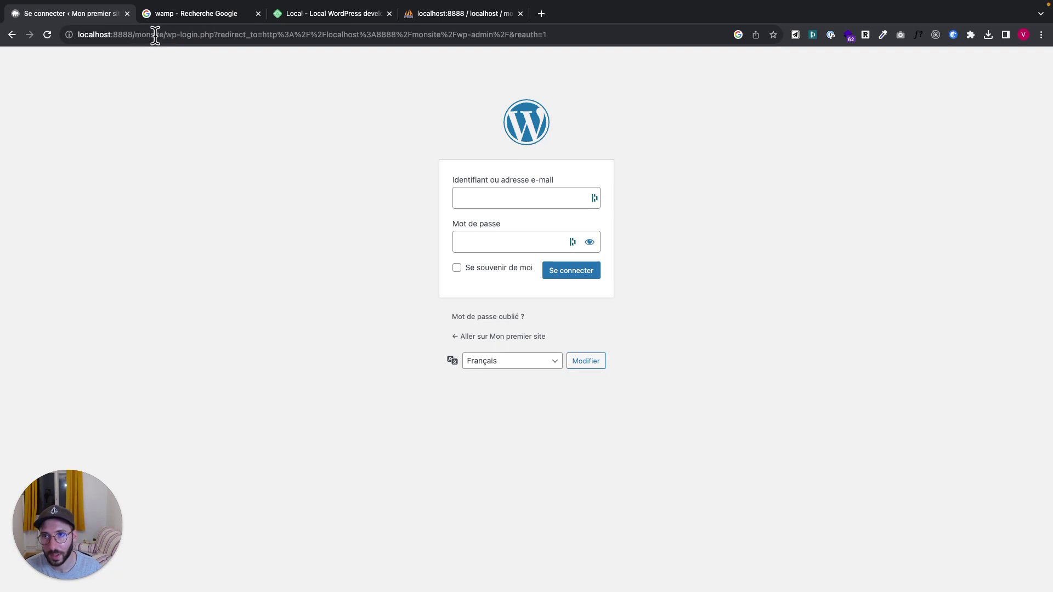
mouse_move(164, 35)
left_mouse_down()
mouse_move(212, 36)
mouse_move(176, 32)
left_mouse_up()
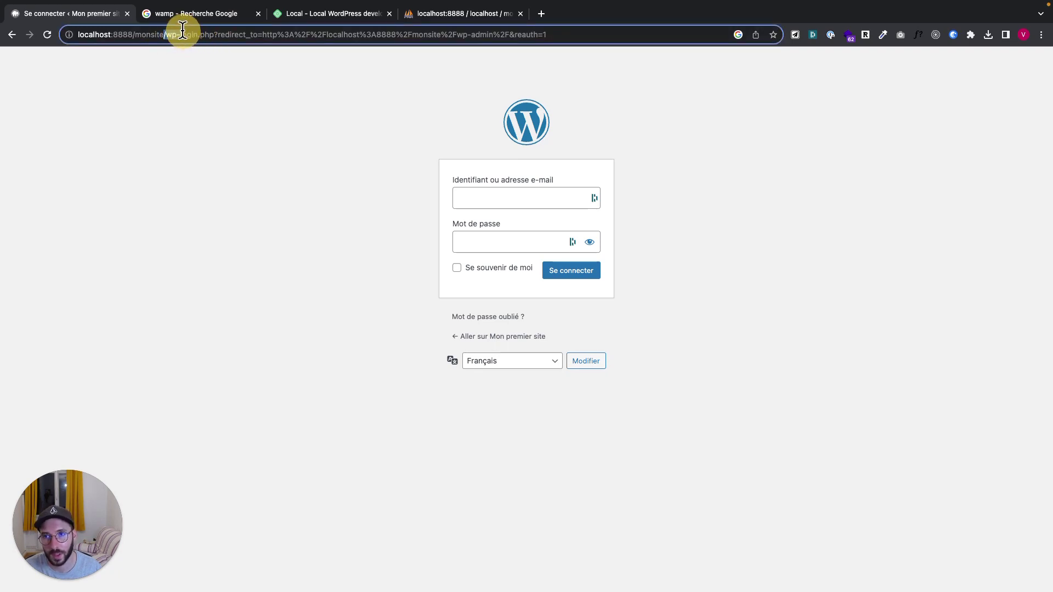
left_click(179, 212)
left_click(452, 198)
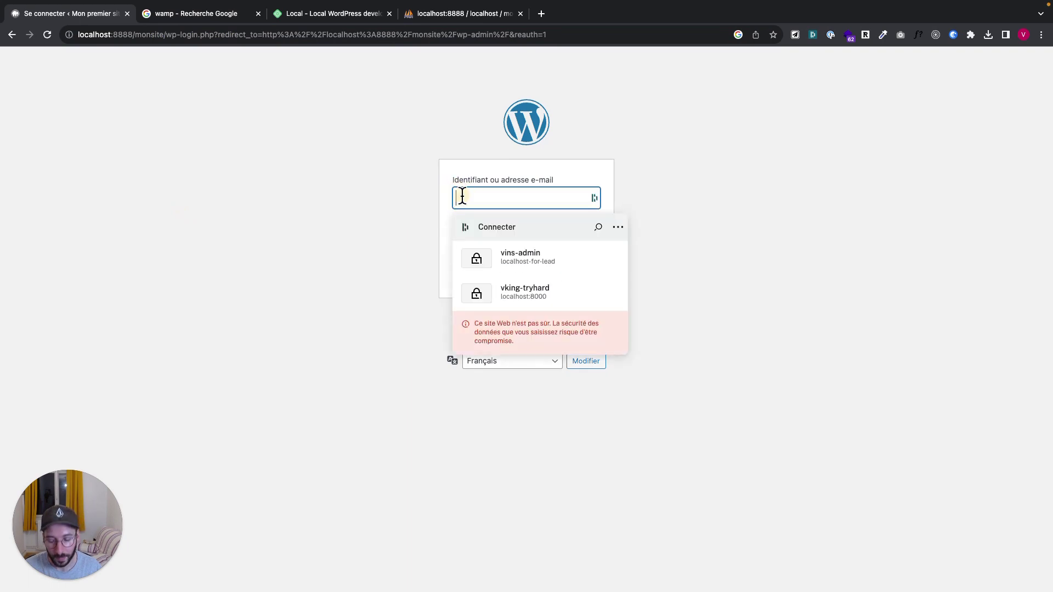
type("admin")
key("Tab")
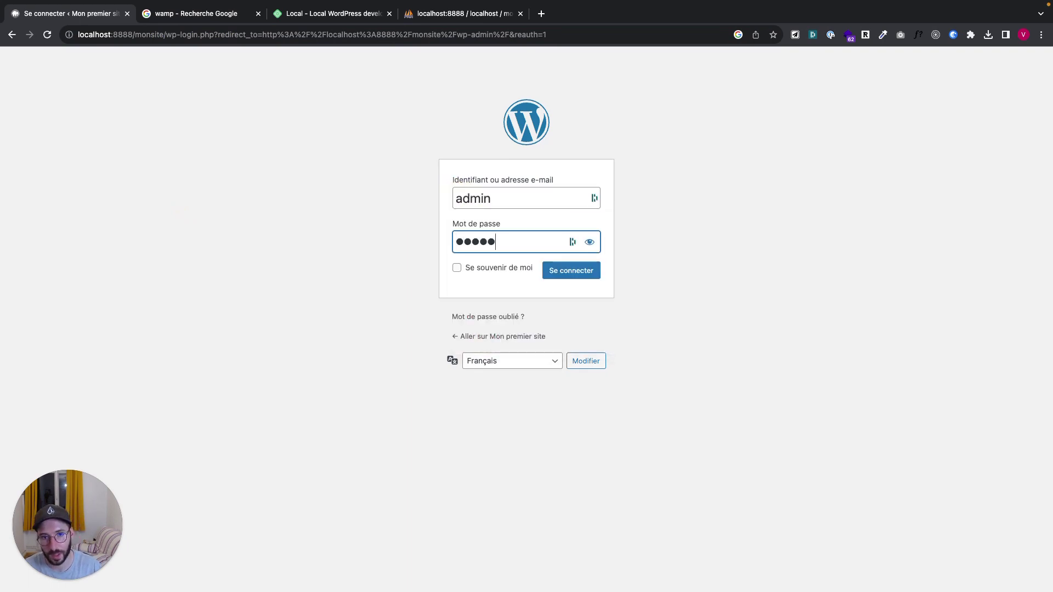
key("Return")
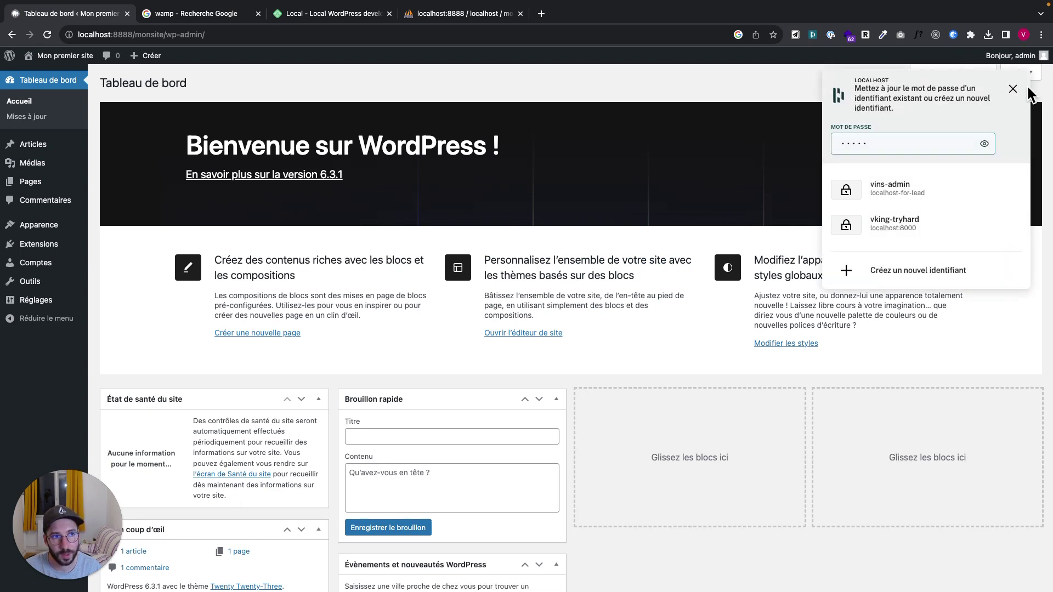
Open the live site's front page in a new tab and look it over
left_click(1013, 89)
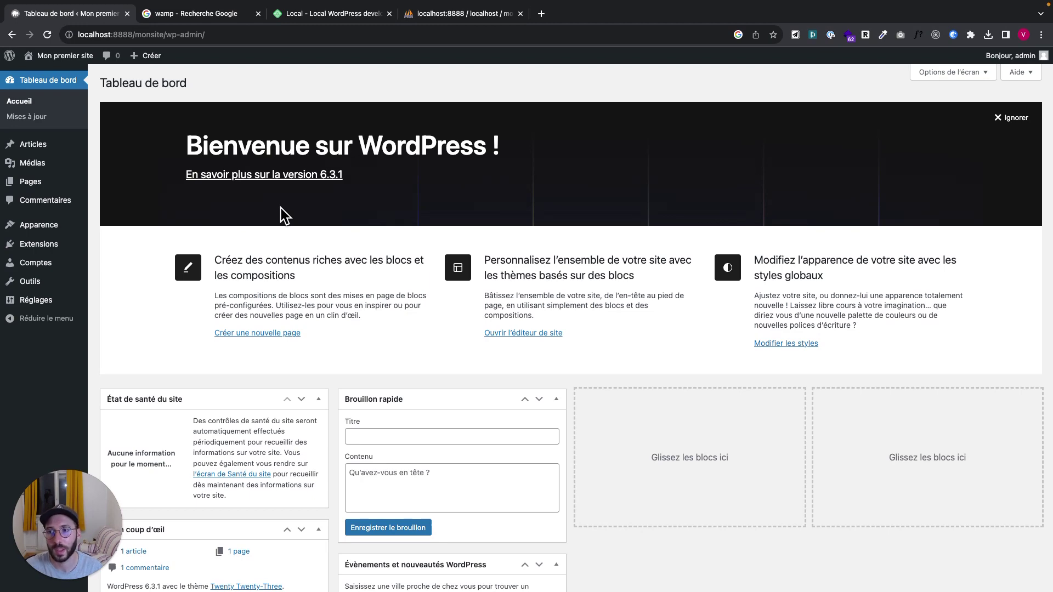
left_click(41, 71, "super")
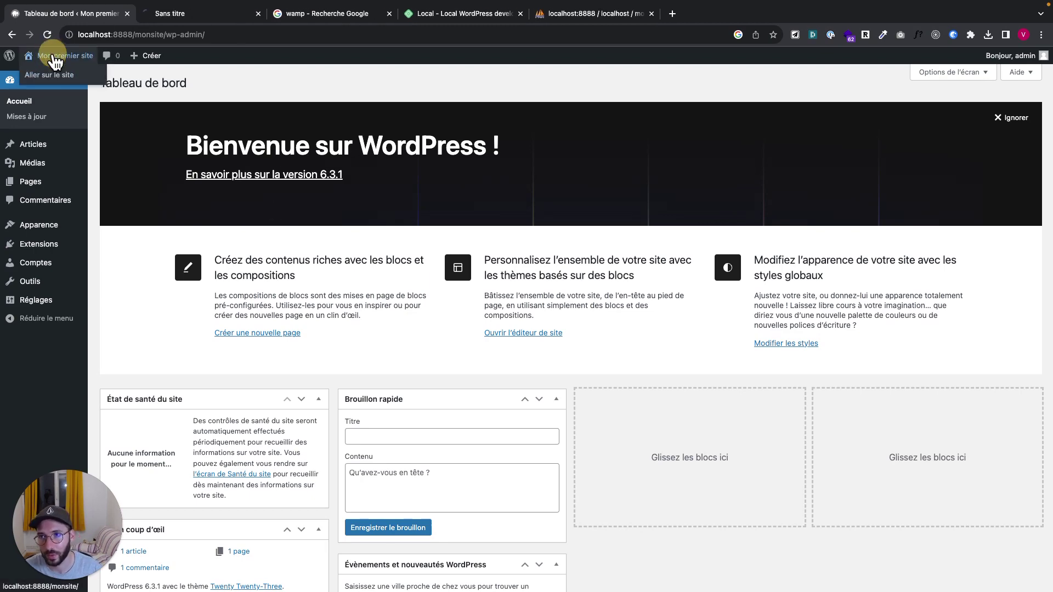
left_click(172, 14)
scroll(203, 354, "down", 3)
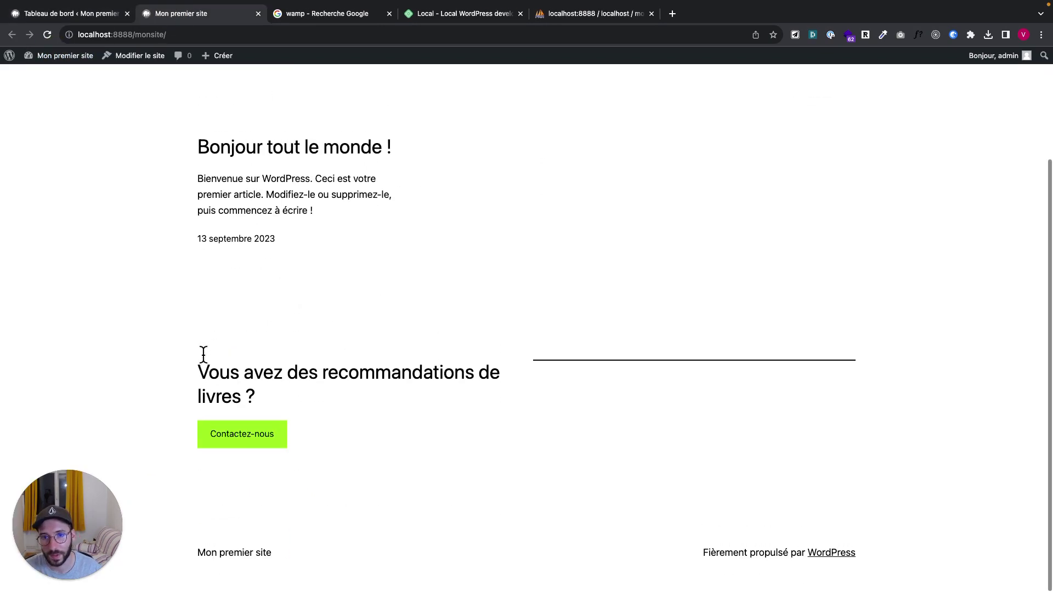
scroll(202, 357, "up", 3)
Back in the dashboard tab, go to Apparence > Thèmes
left_click(67, 9)
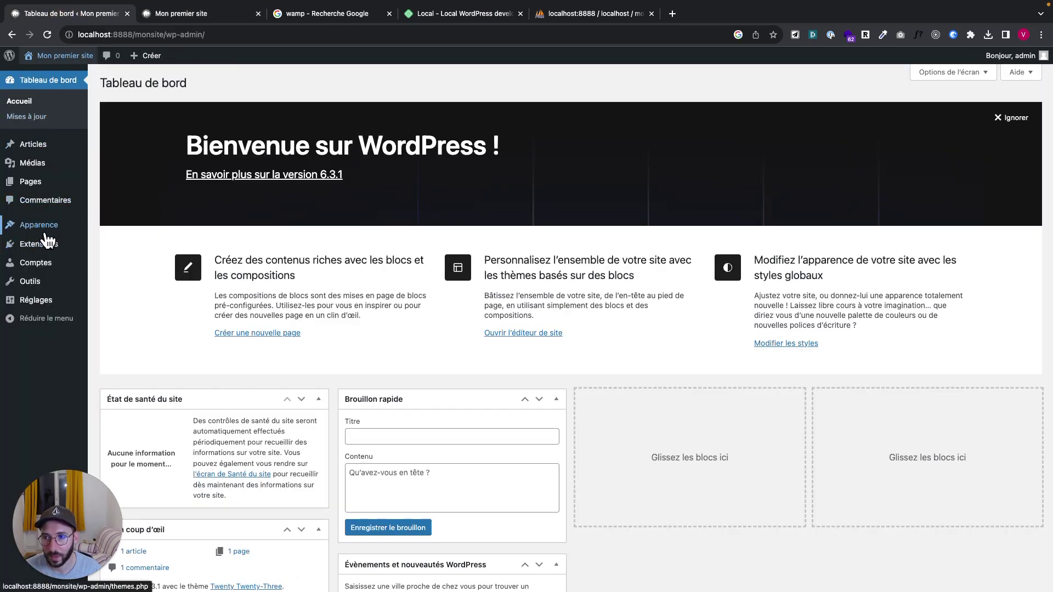
mouse_move(45, 223)
left_click(114, 229)
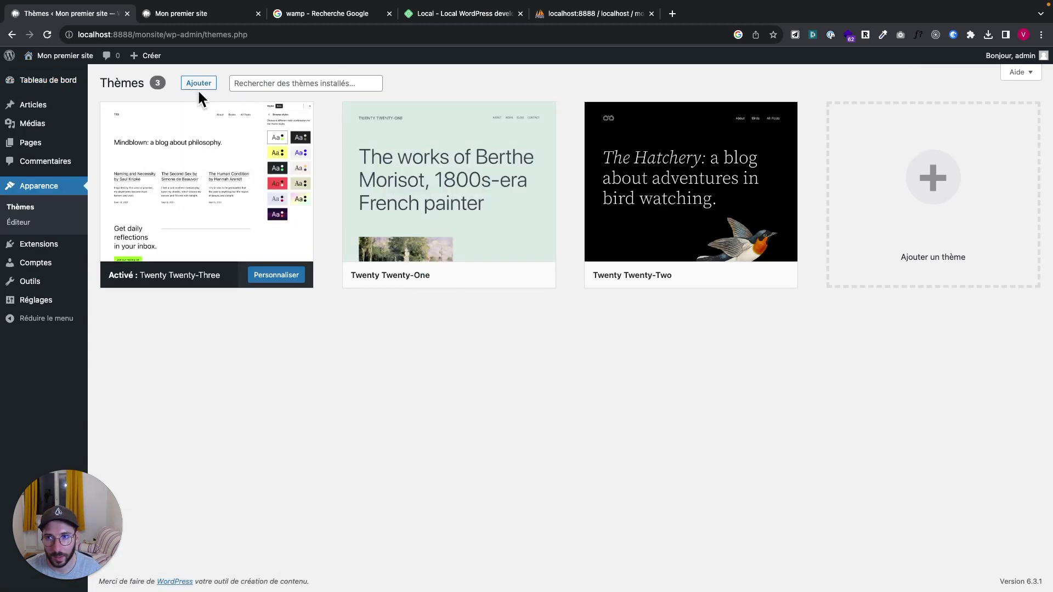
Install the Astra theme from the Ajouter page and activate it
left_click(196, 85)
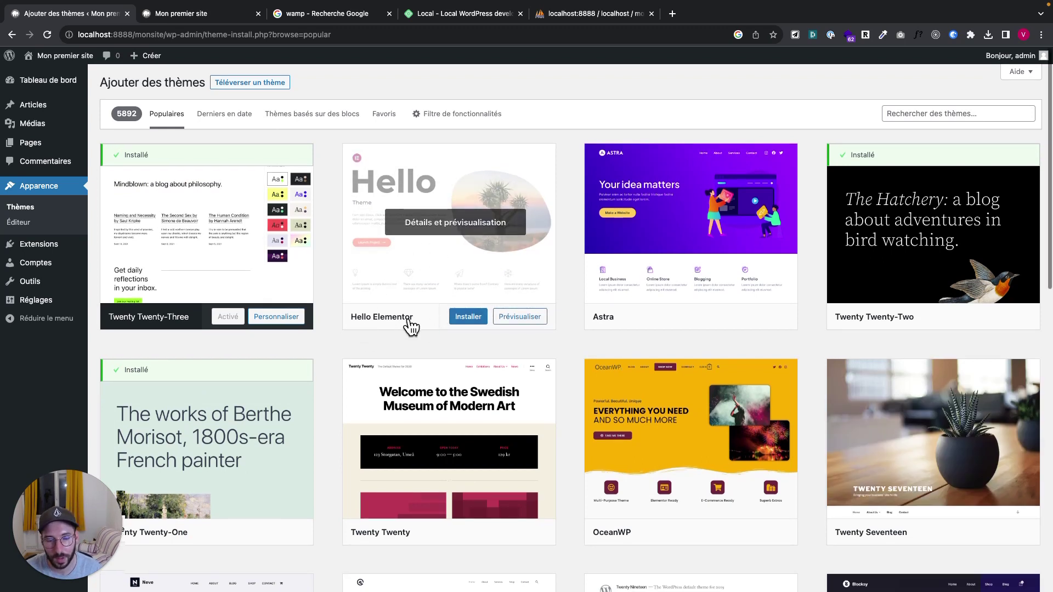
scroll(411, 329, "down", 2)
scroll(669, 226, "up", 1)
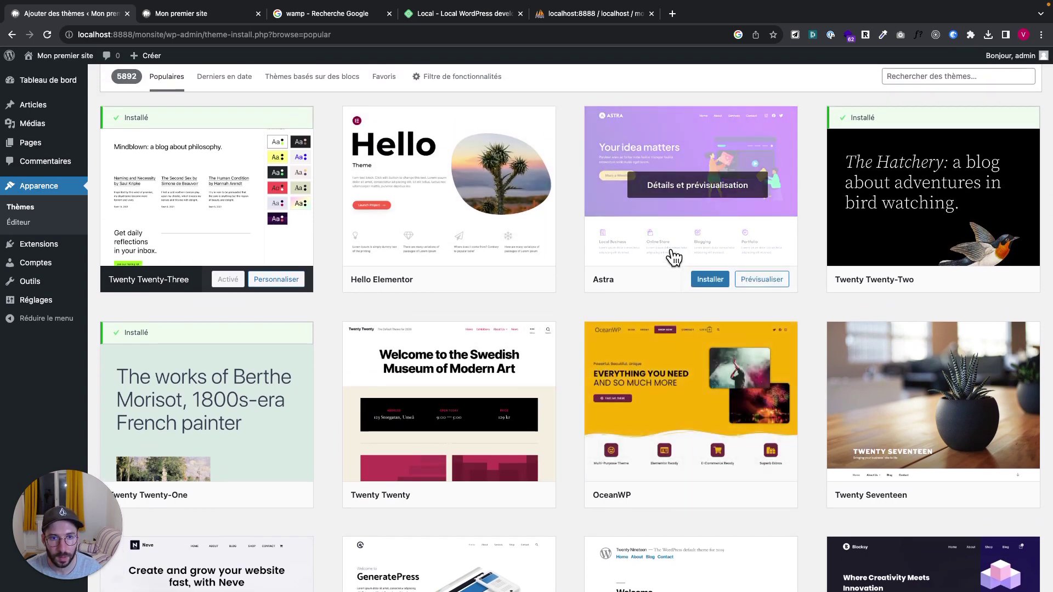
left_click(706, 281)
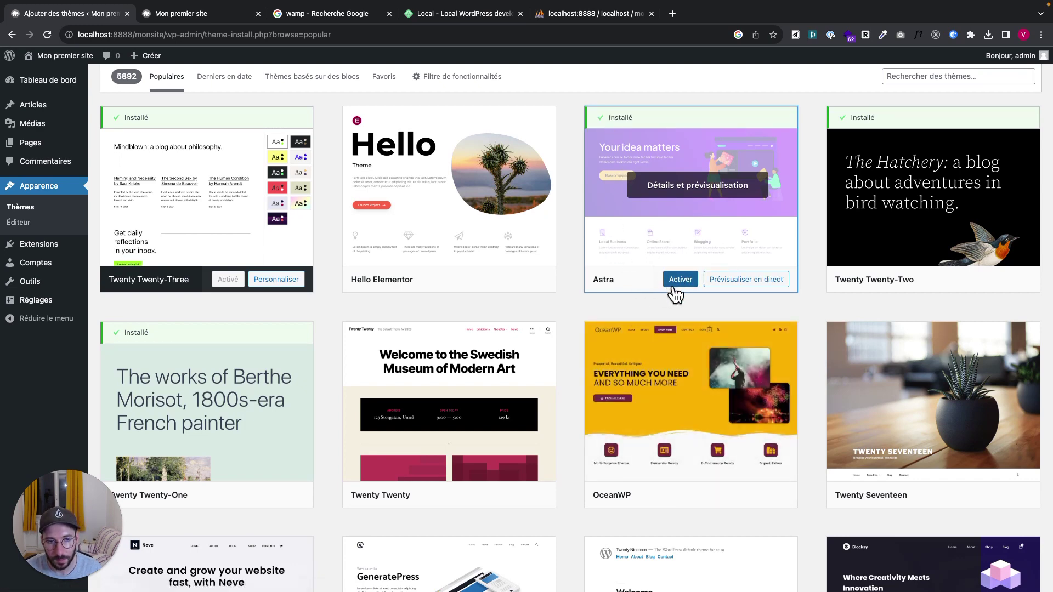
left_click(680, 280)
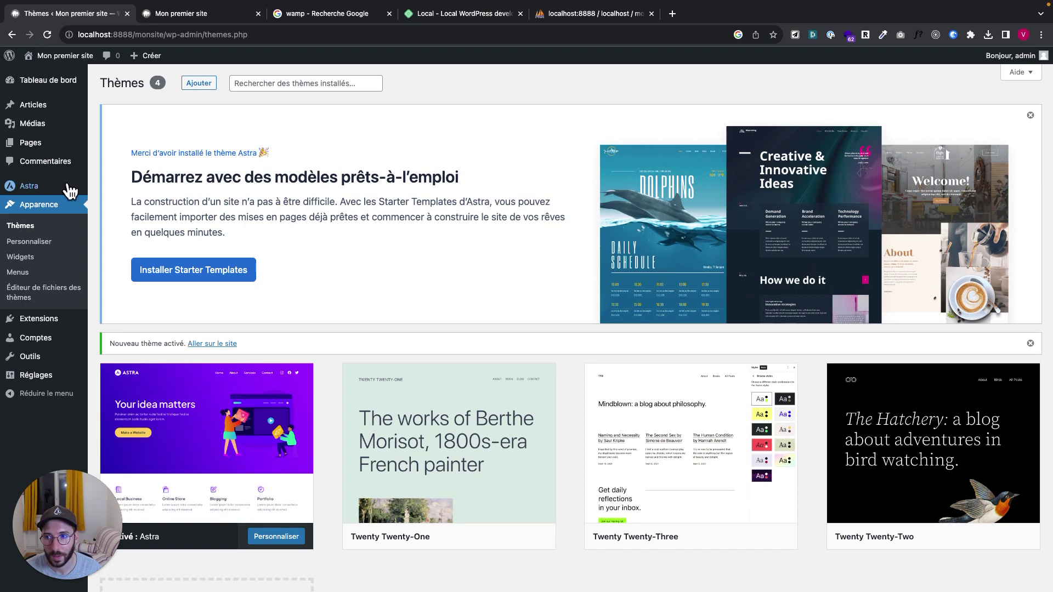
Delete the Twenty Twenty-Two theme from its details panel
left_click(22, 227)
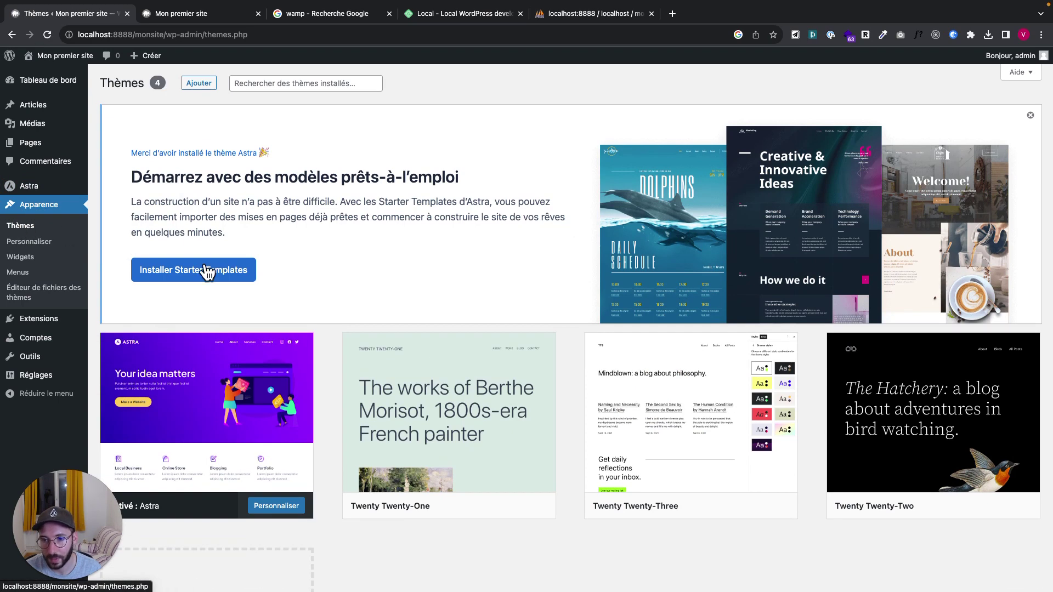
scroll(244, 366, "down", 5)
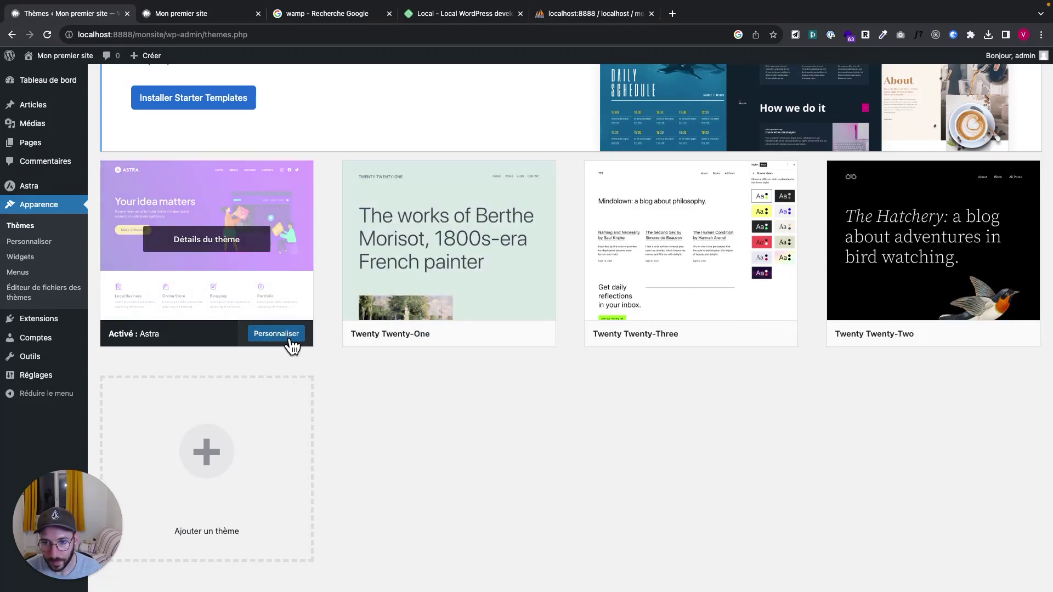
mouse_move(440, 335)
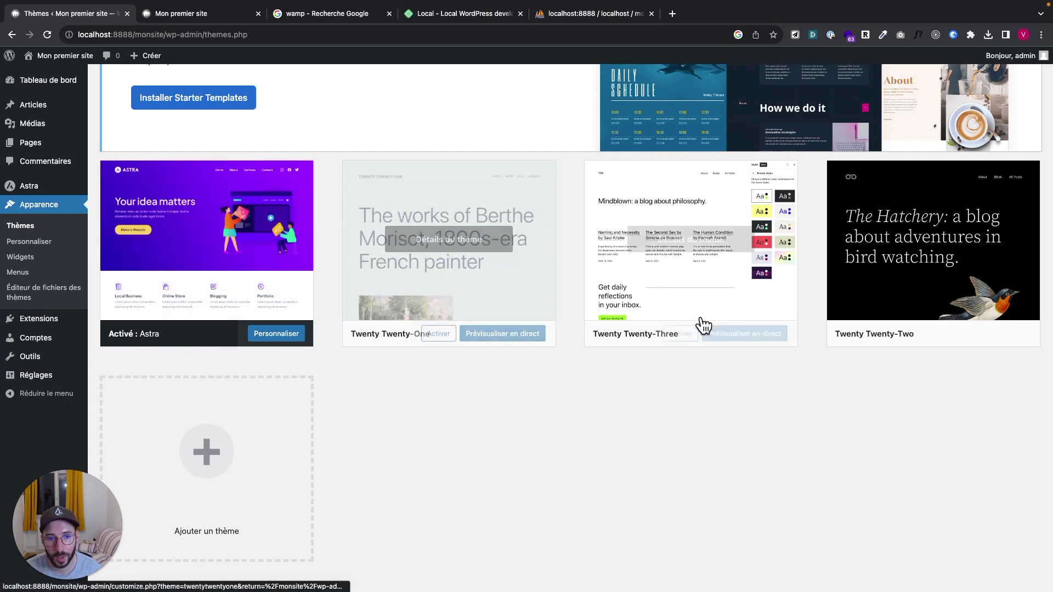
scroll(814, 301, "up", 1)
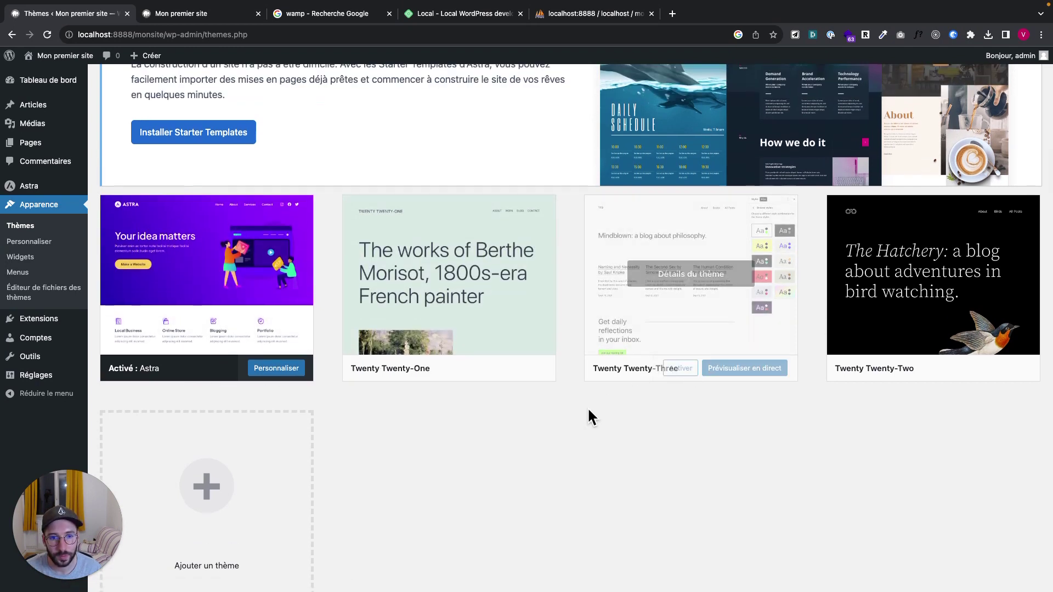
mouse_move(828, 357)
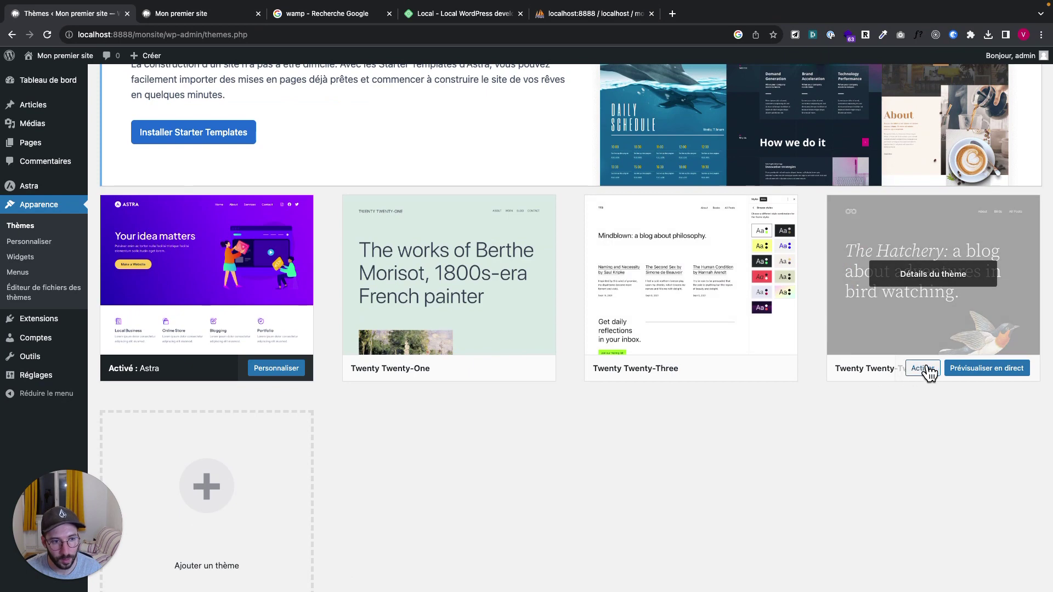
left_click(929, 346)
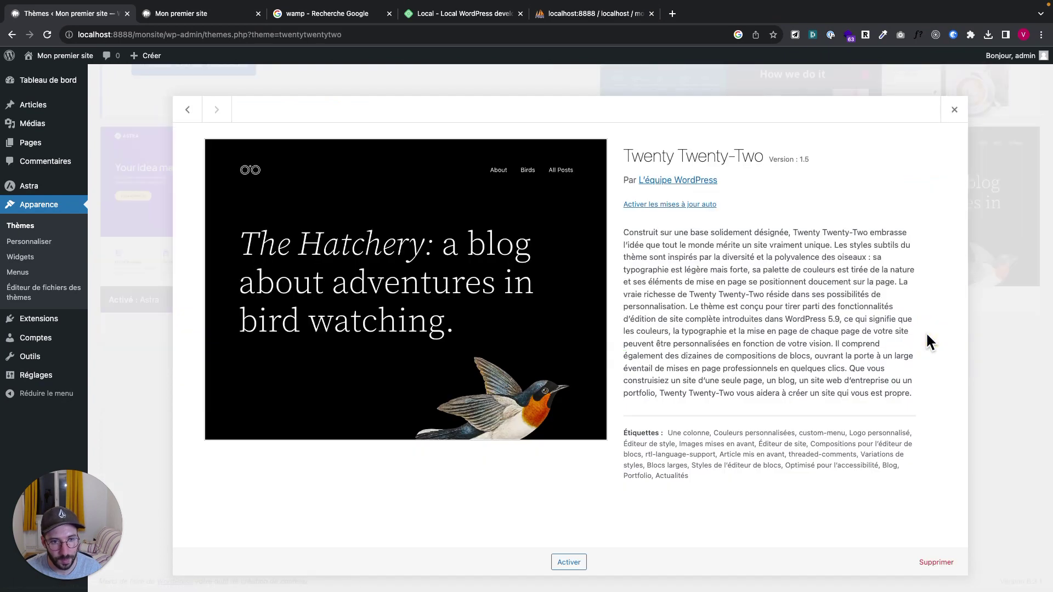
left_click(931, 564)
left_click(614, 121)
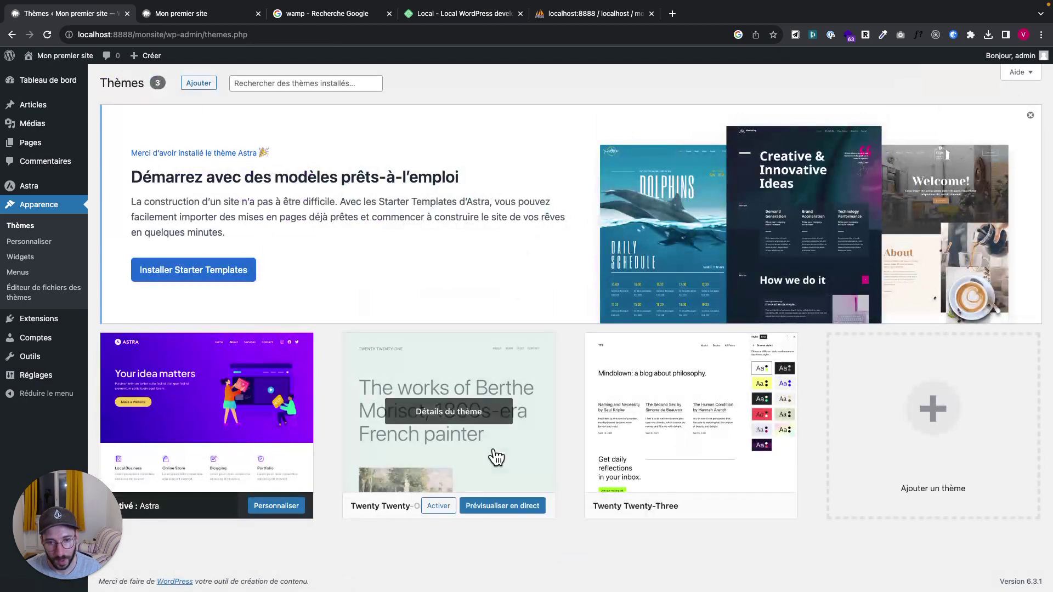
Delete the Twenty Twenty-One theme as well
left_click(470, 477)
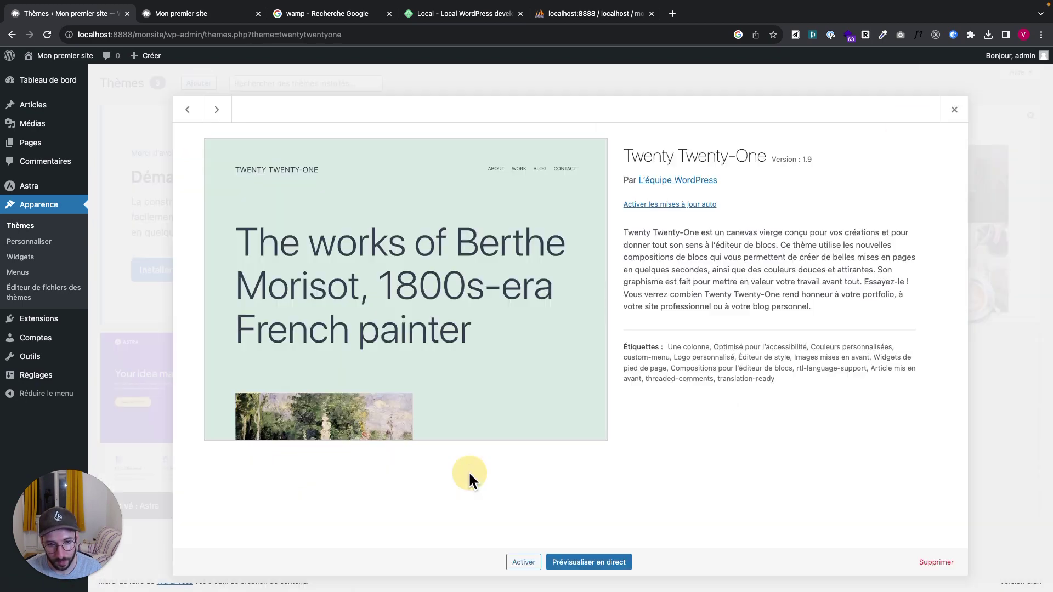
left_click(932, 563)
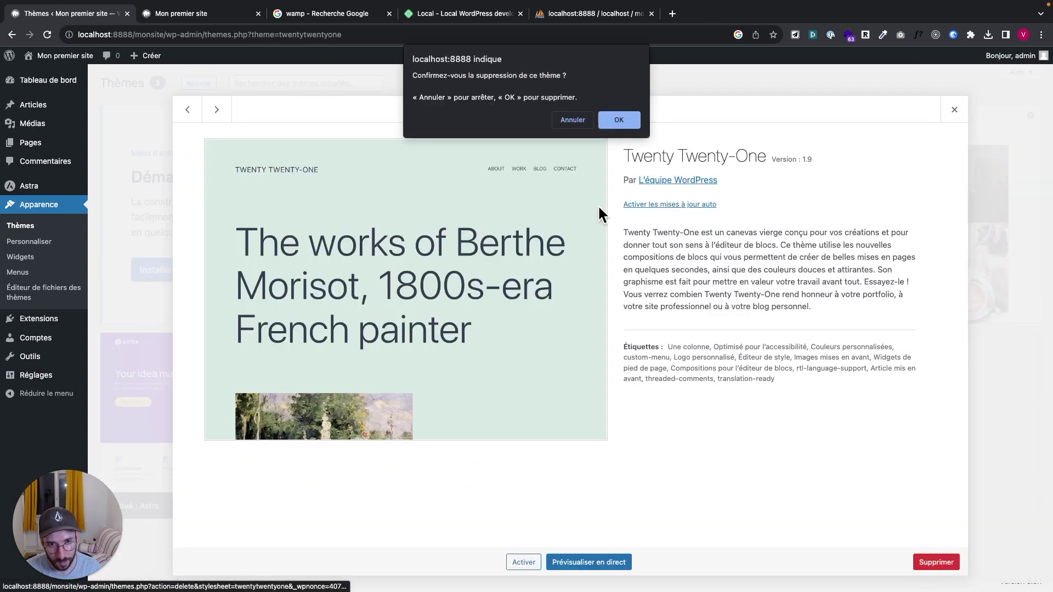
left_click(618, 121)
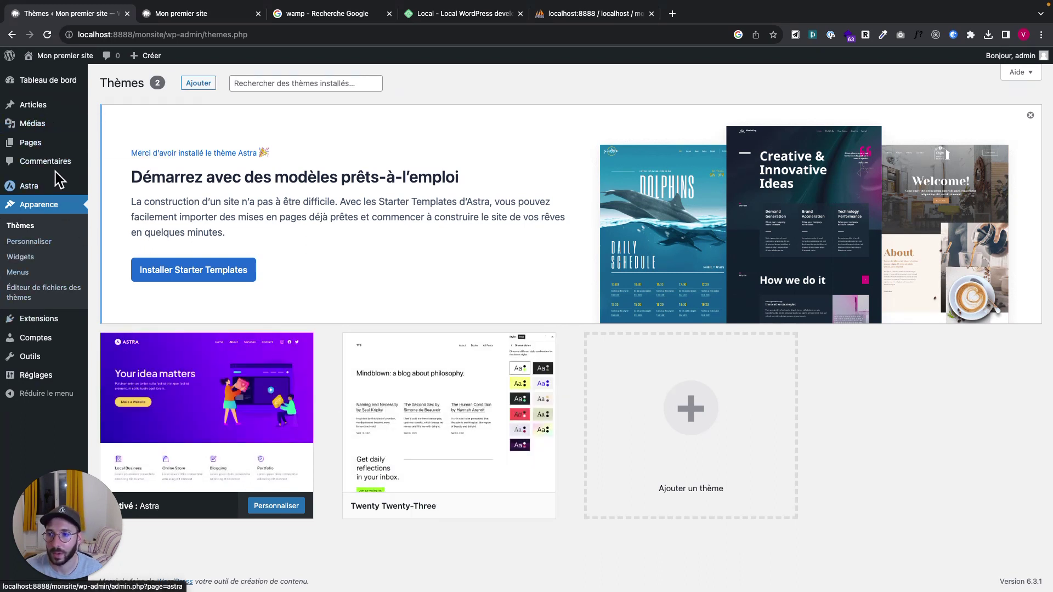
Open the Extensions installées list of plugins
mouse_move(52, 189)
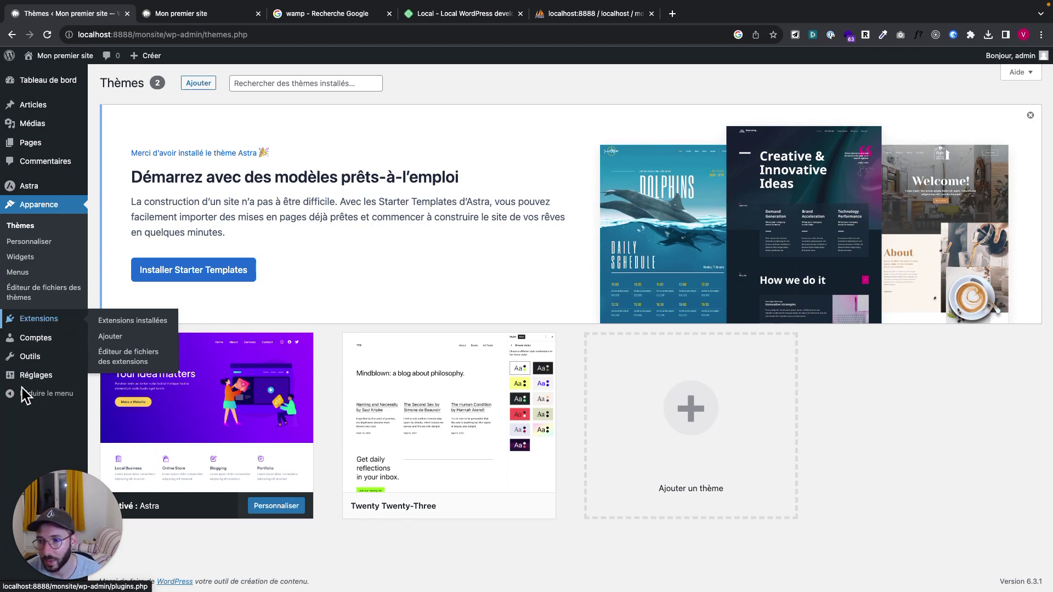
left_click(122, 321)
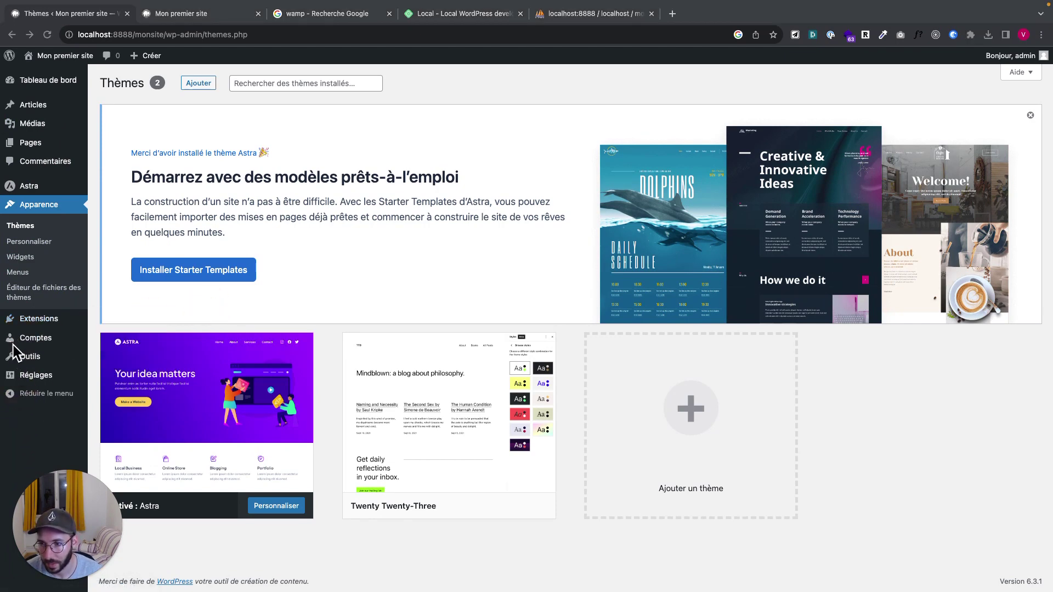
left_click(148, 402)
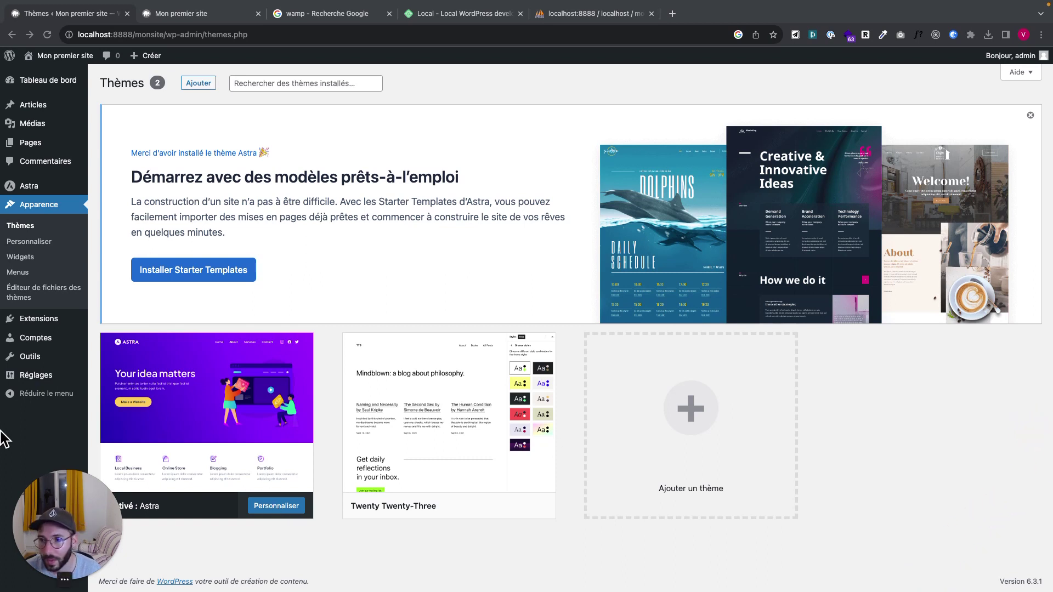
left_click(28, 328)
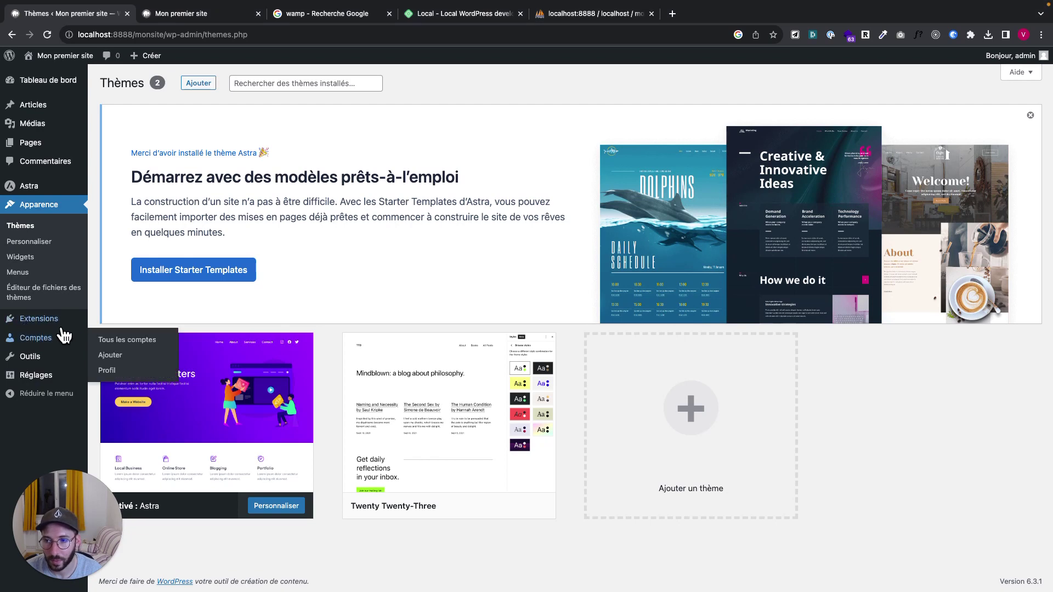
left_click(48, 327)
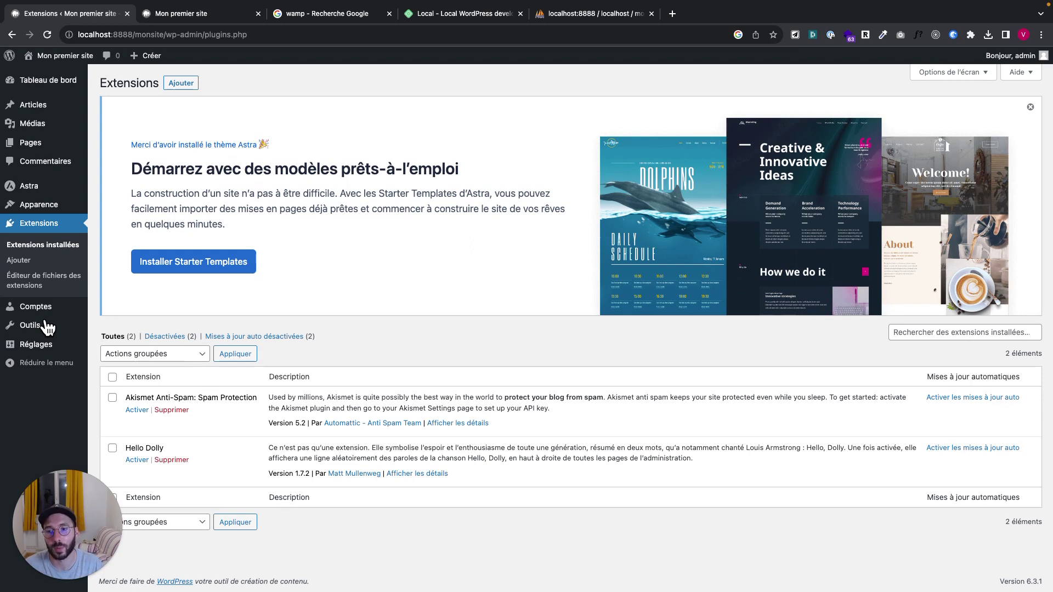
Delete the Hello Dolly and Akismet Anti-Spam plugins, confirming each
left_click(171, 460)
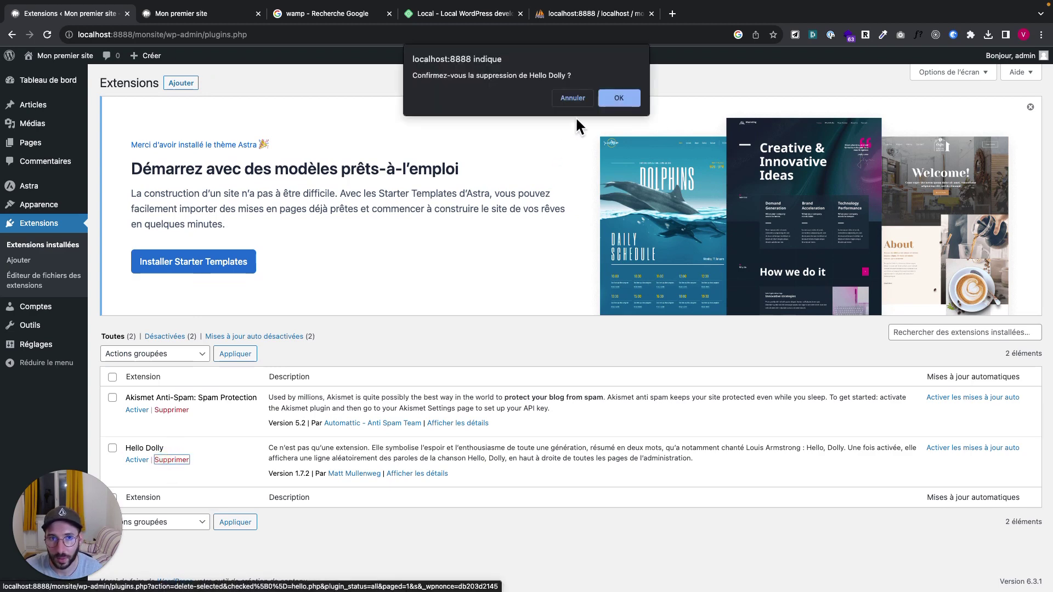
left_click(619, 99)
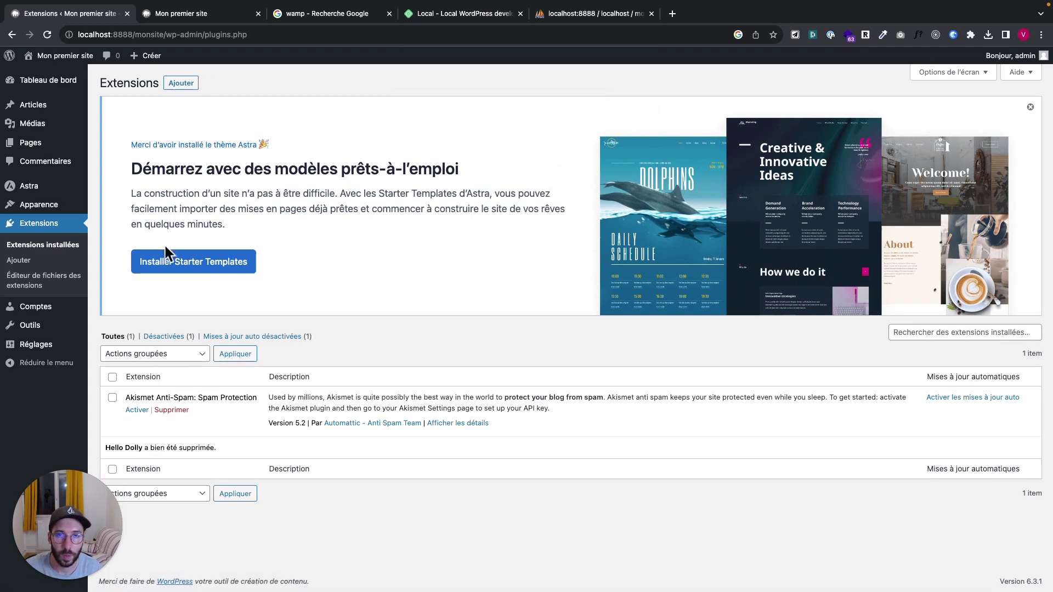
left_click(166, 410)
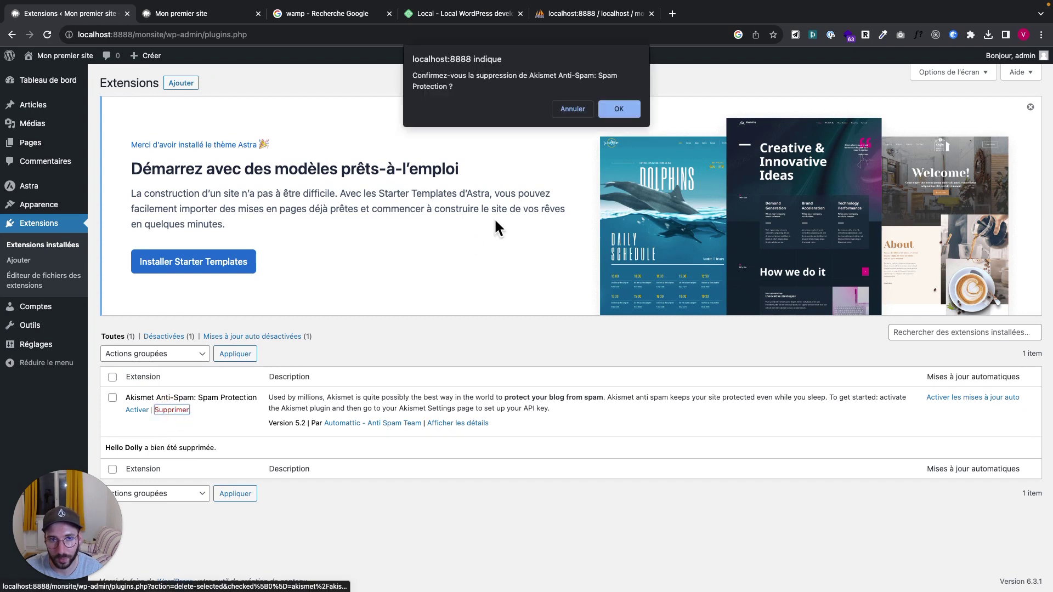
left_click(620, 108)
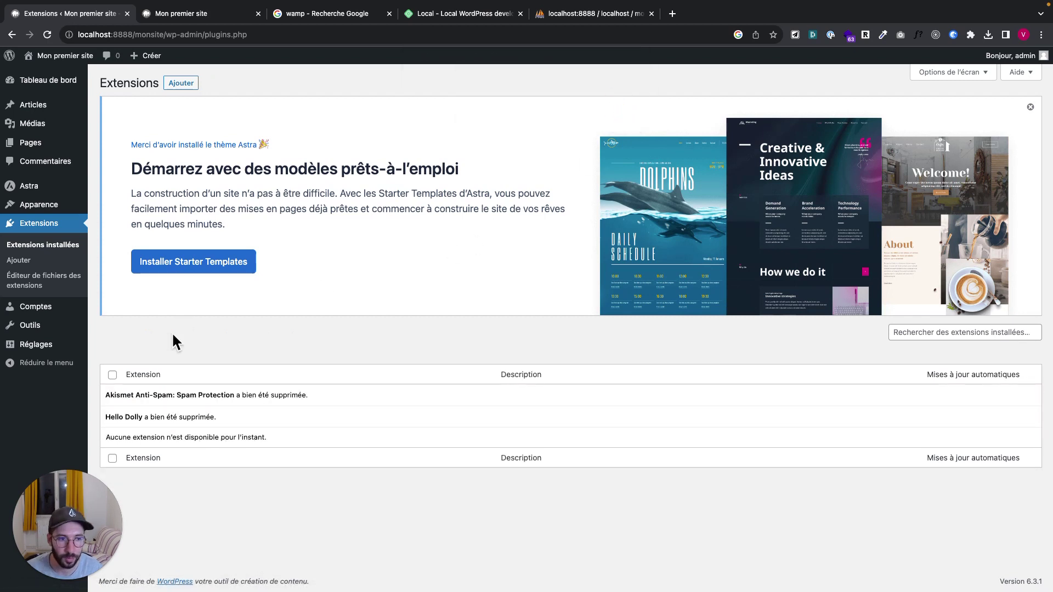
Search the new-plugin page for 'el', then install and activate Elementor Website Builder
mouse_move(146, 56)
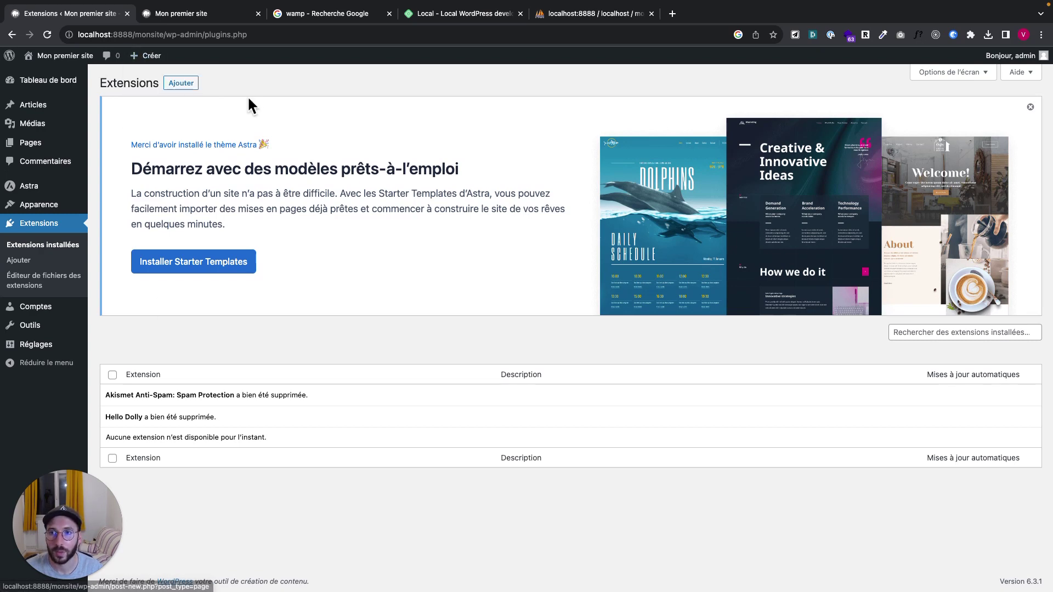
left_click(183, 86)
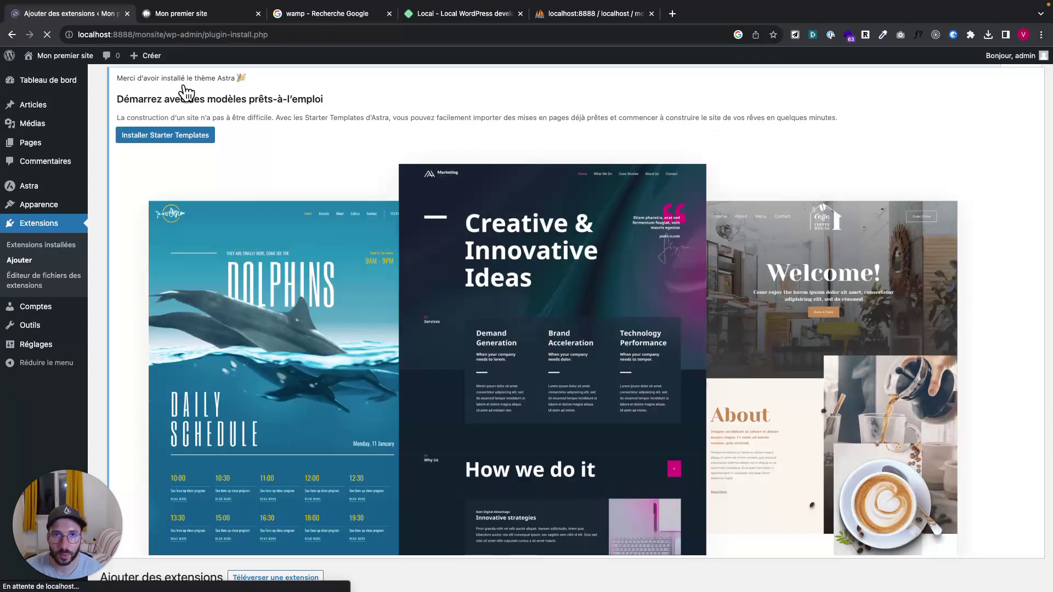
scroll(492, 490, "down", 5)
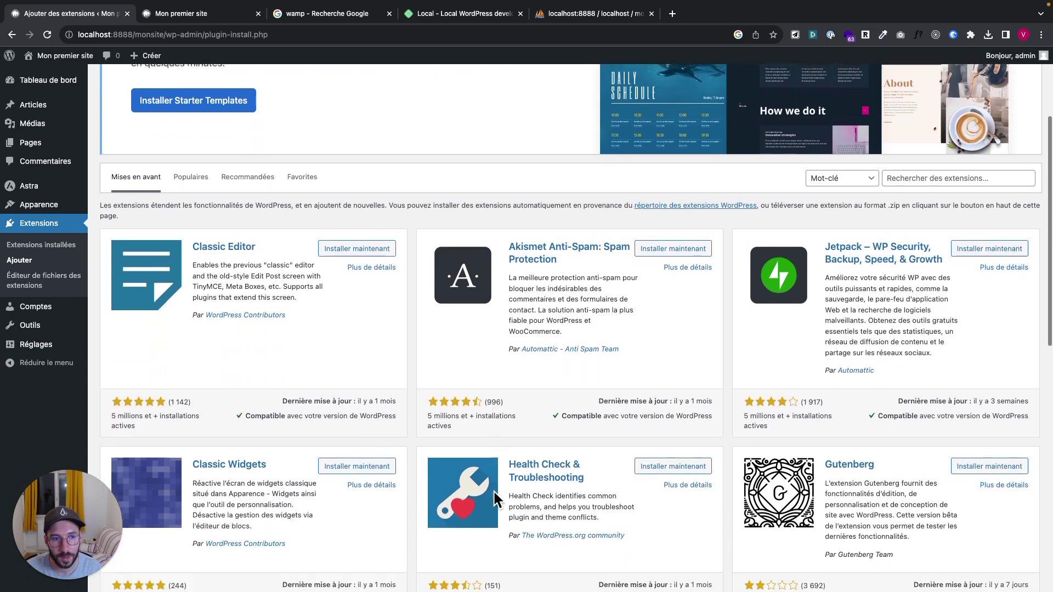
scroll(495, 492, "up", 1)
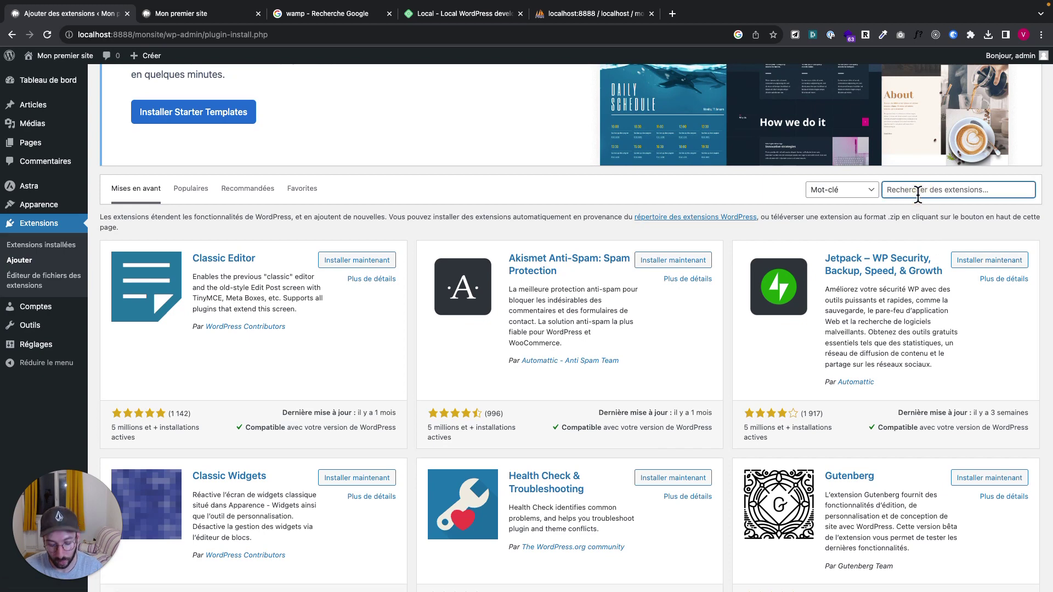
type("elementor")
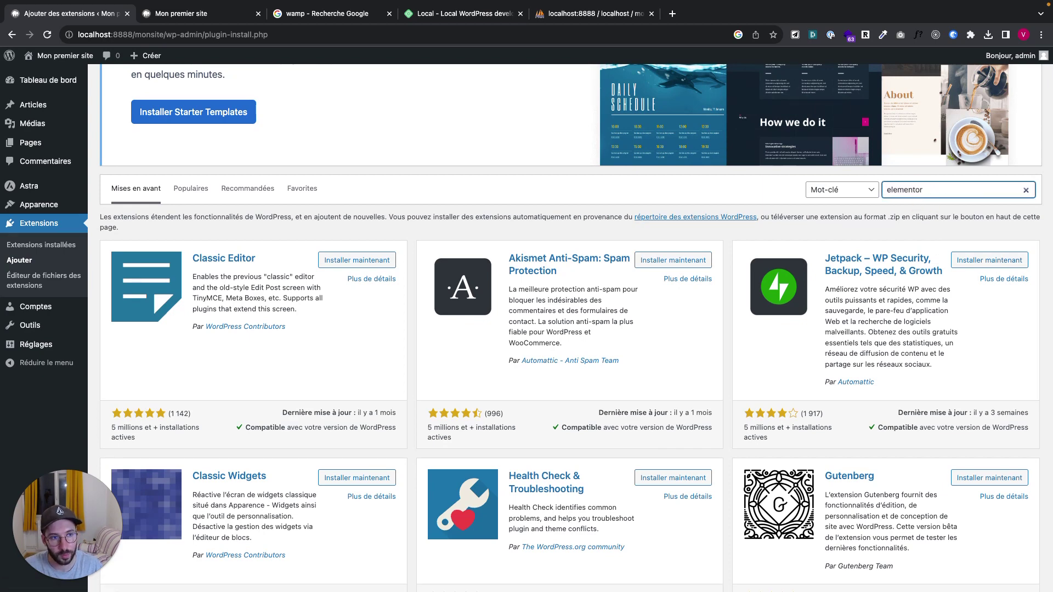
key("Return")
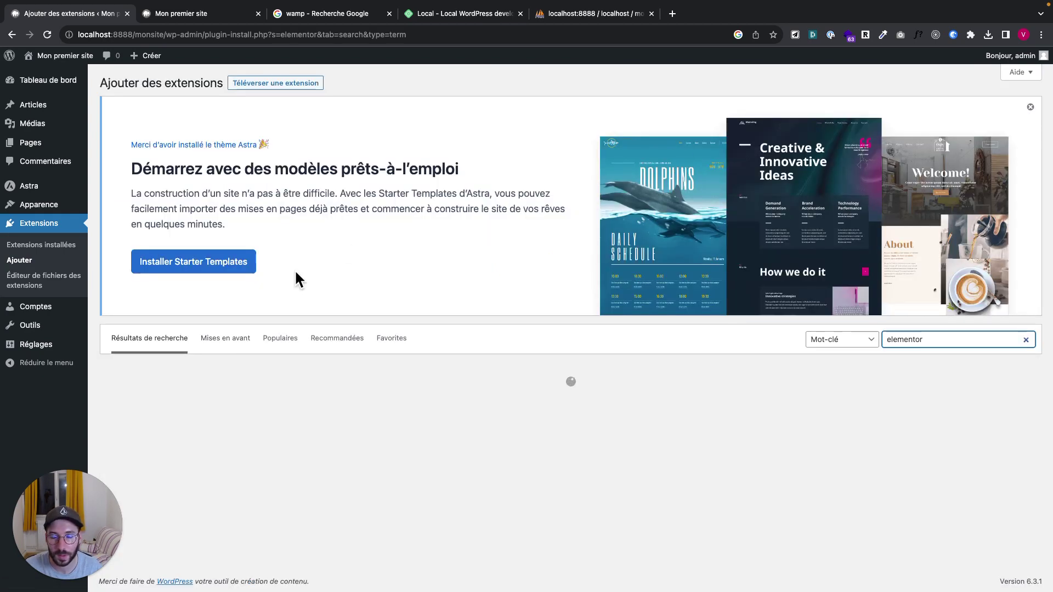
scroll(299, 283, "down", 3)
left_click(343, 271)
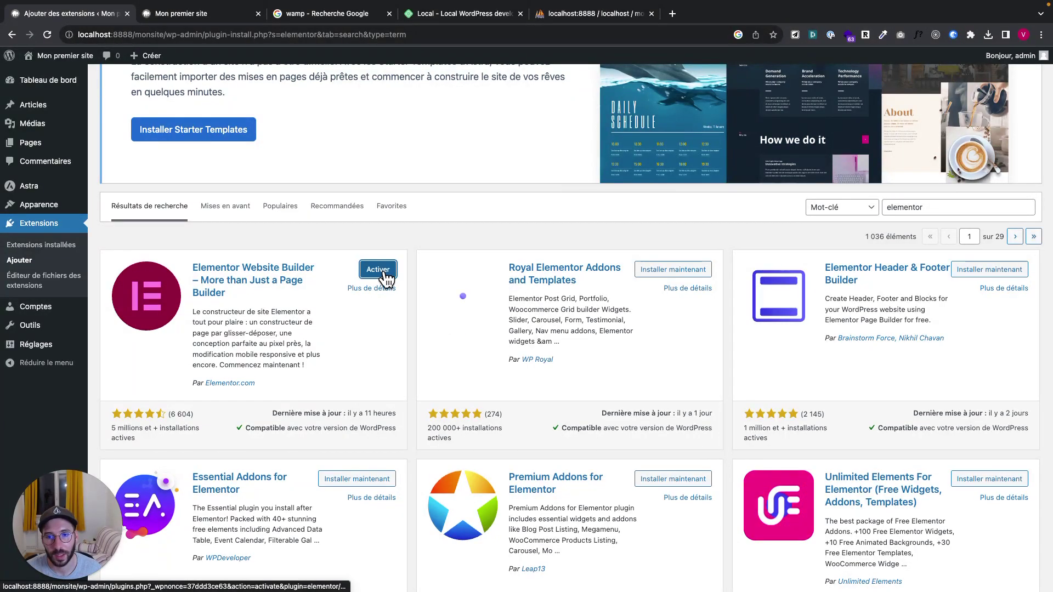
left_click(385, 275)
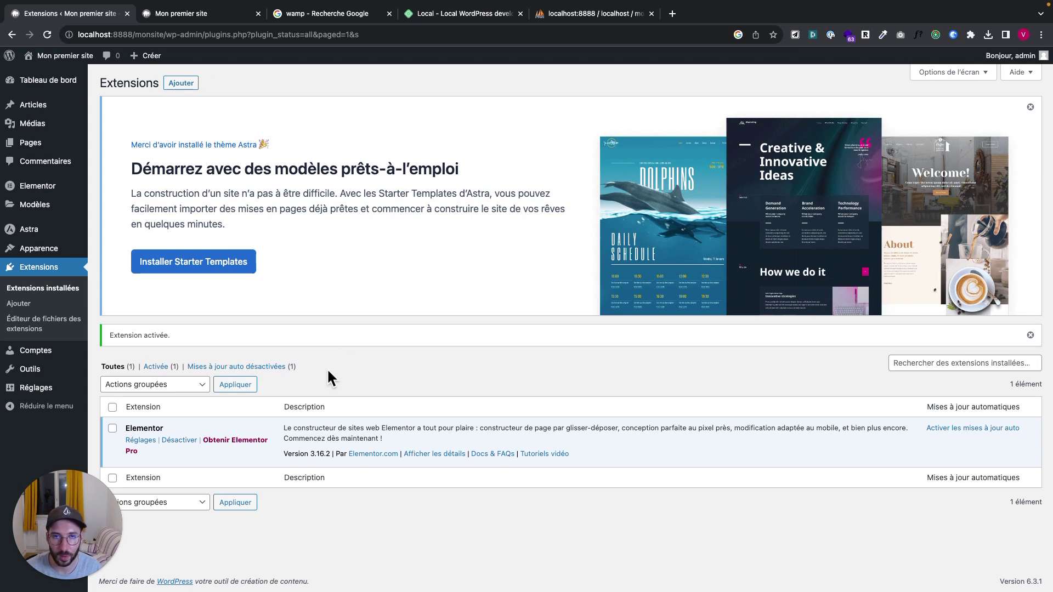
left_click(55, 55, "super")
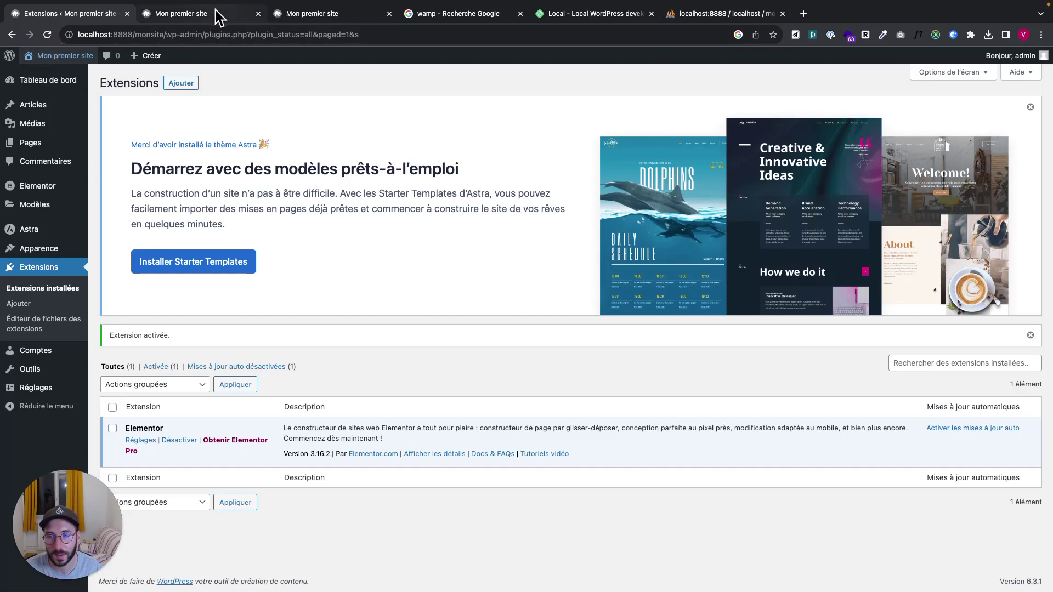
left_click(257, 13)
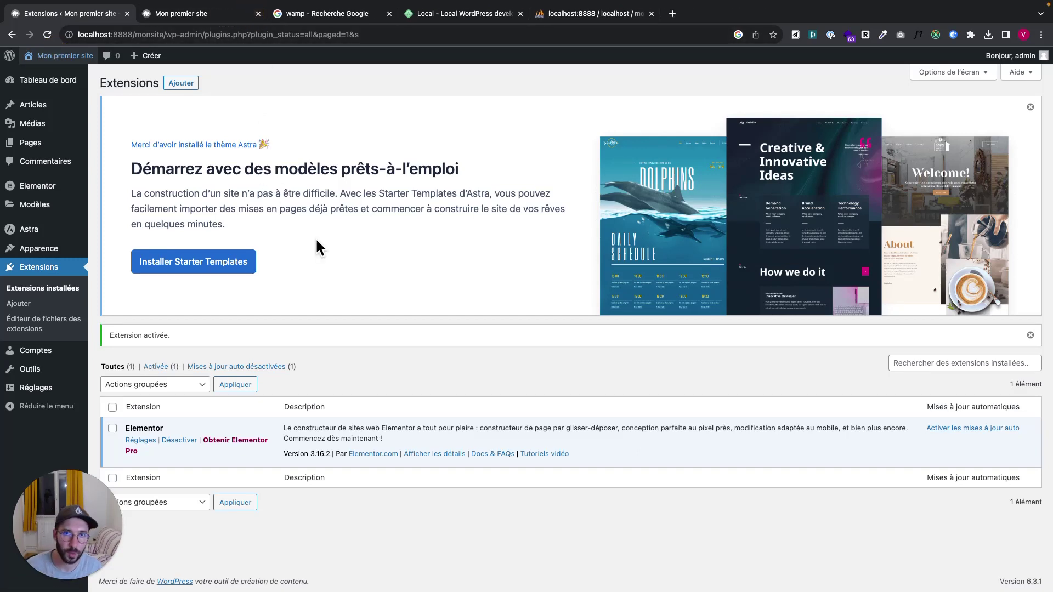
left_click(216, 17)
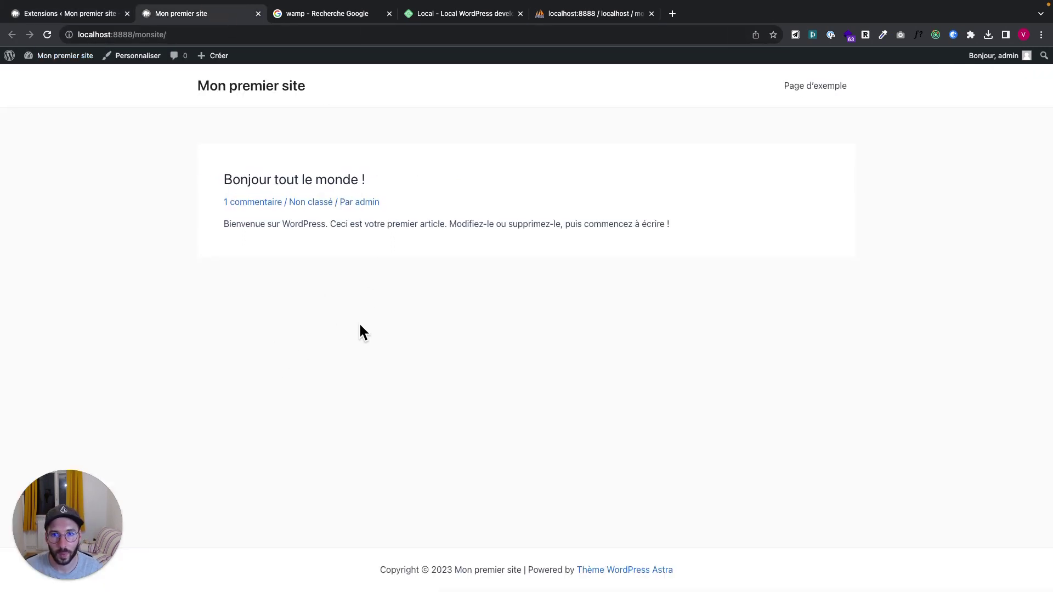
double_click(143, 34)
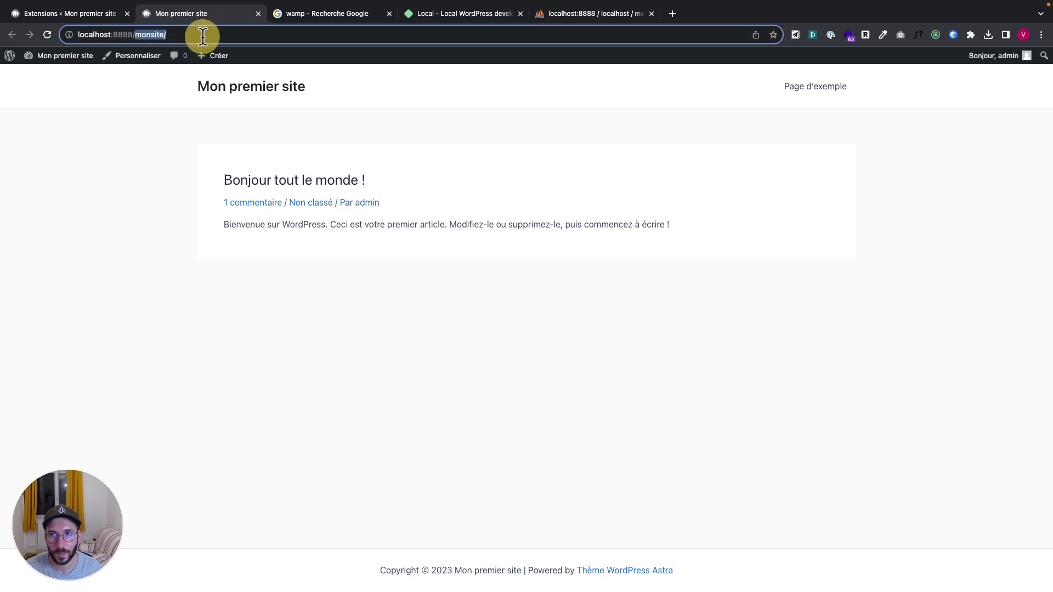
left_click(212, 34)
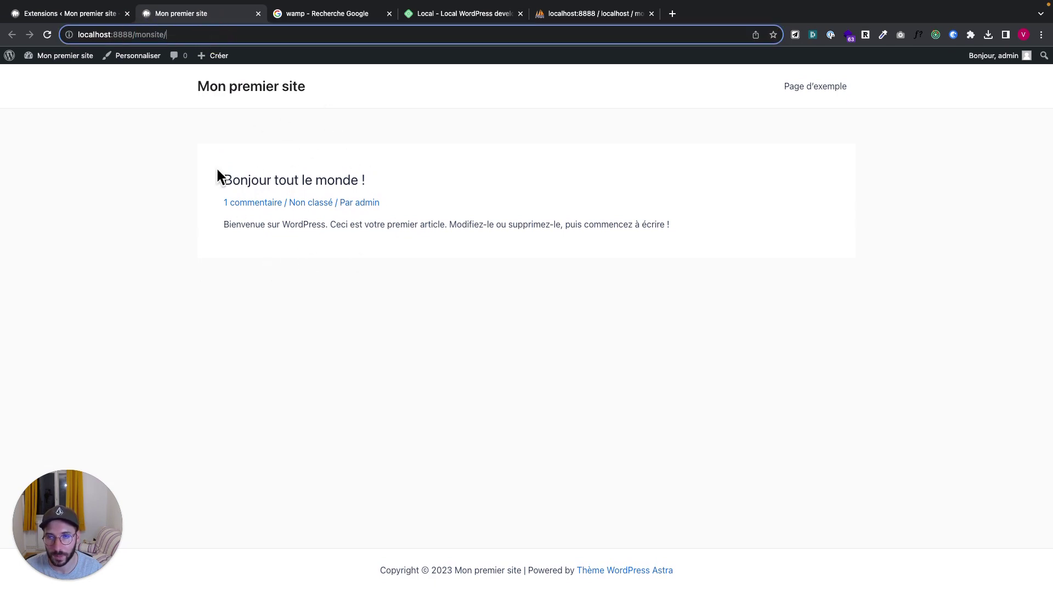
scroll(388, 383, "down", 1)
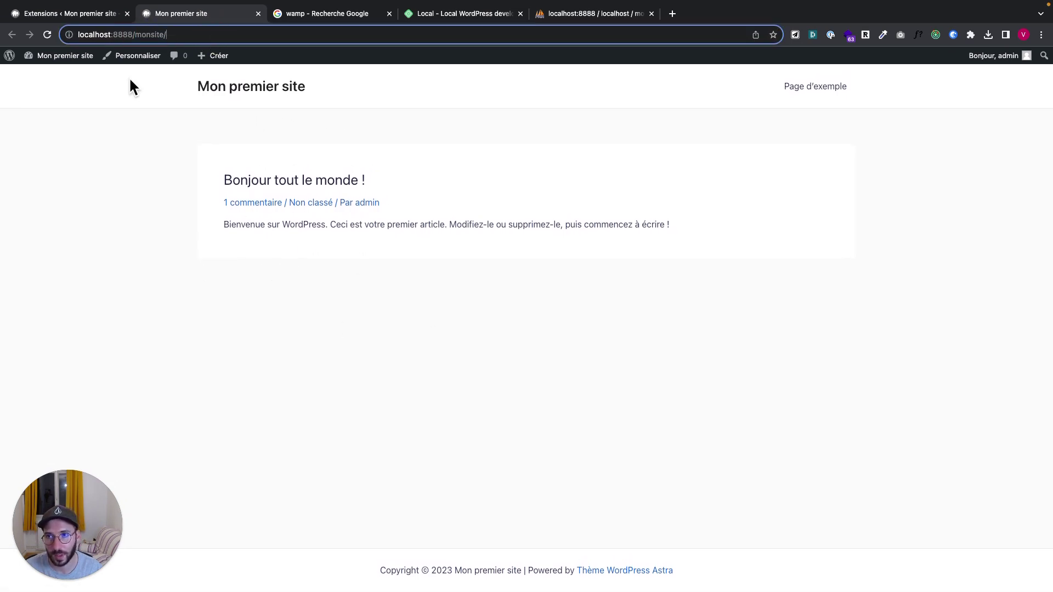
left_click(112, 18)
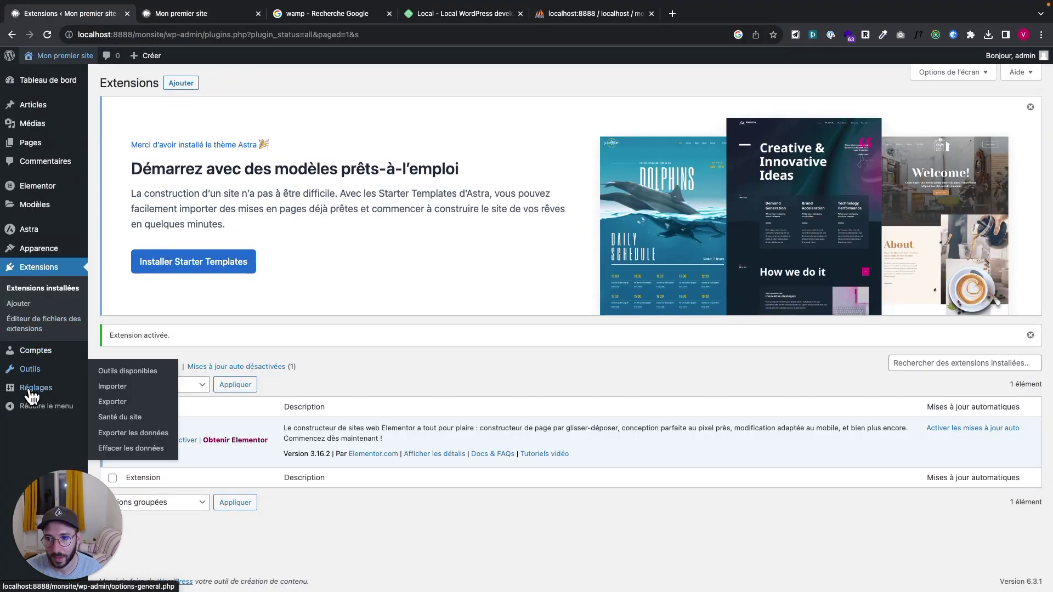
Set the Lecture front page display to 'Une page statique', leaving Page d'accueil unselected
mouse_move(38, 387)
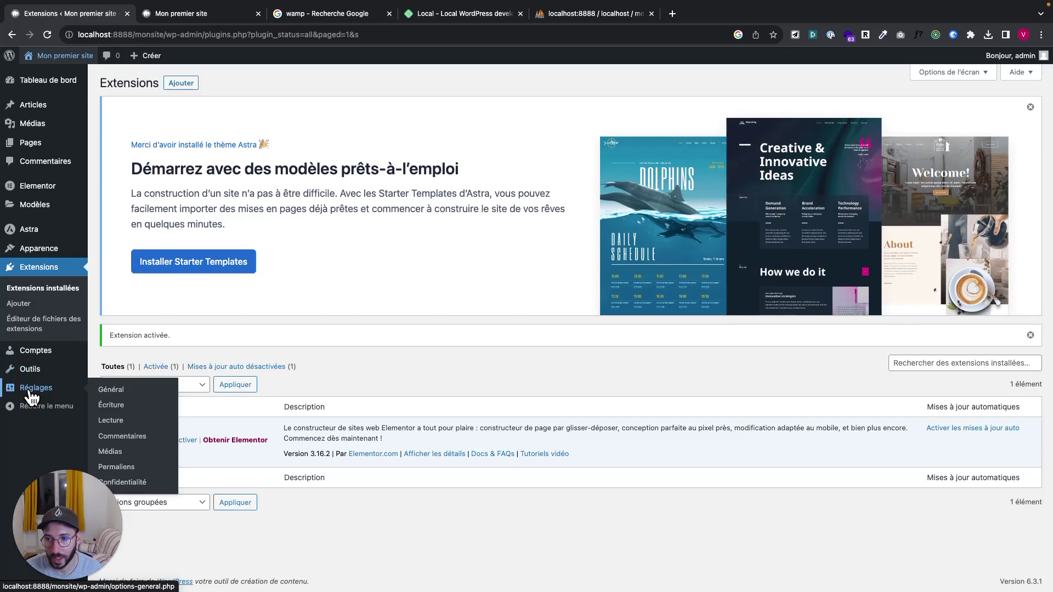
left_click(122, 427)
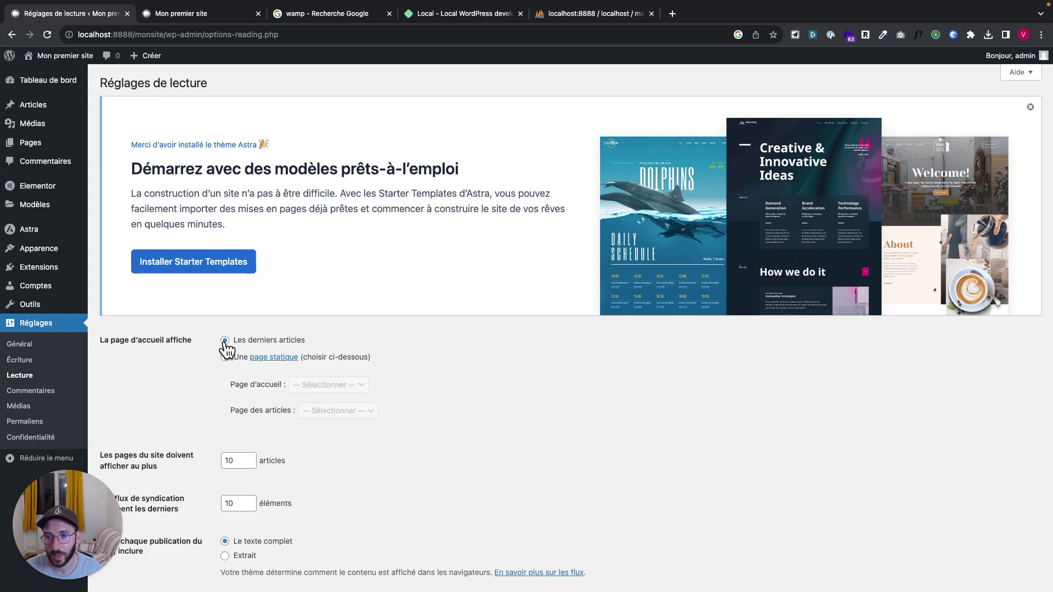
left_click(198, 18)
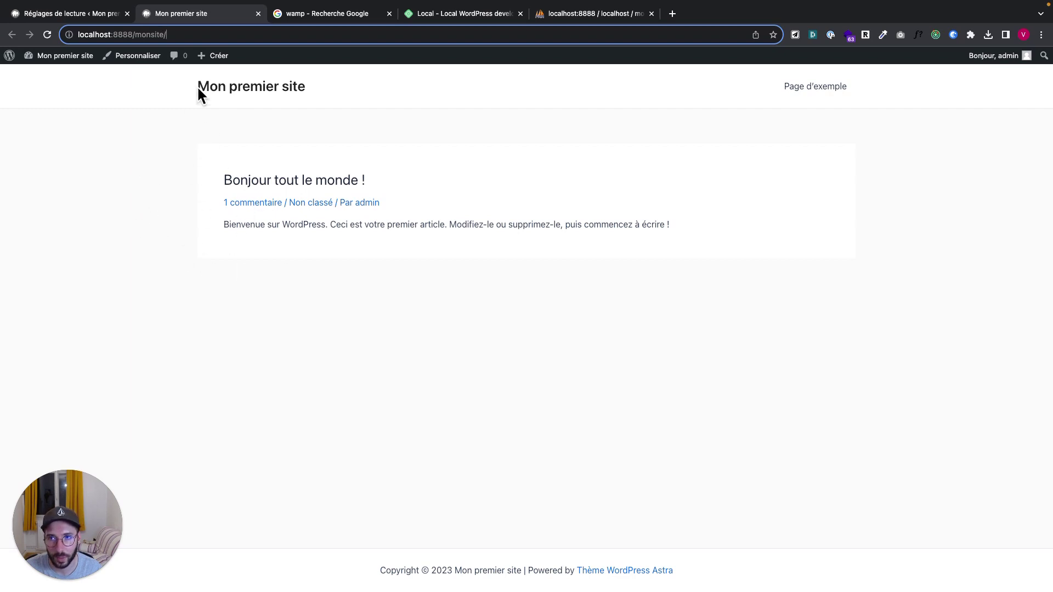
mouse_move(69, 12)
left_click(72, 43)
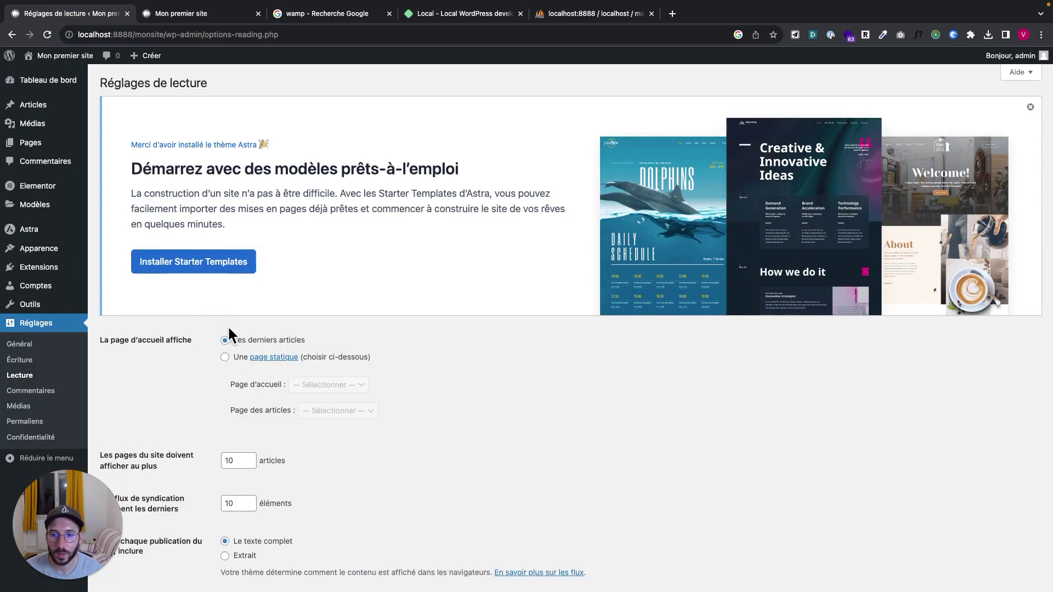
left_click(225, 358)
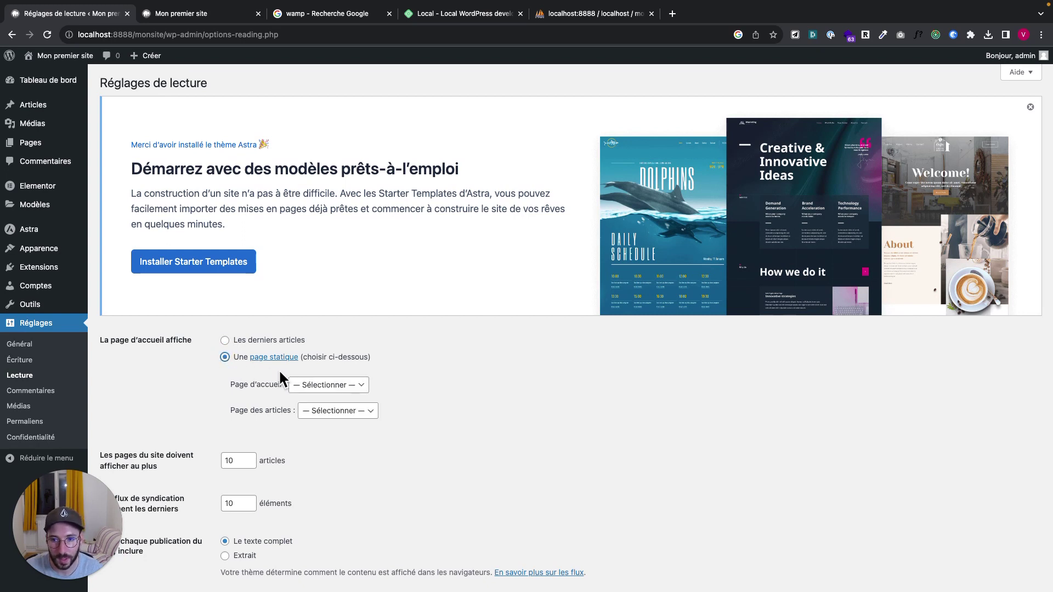
left_click(300, 383)
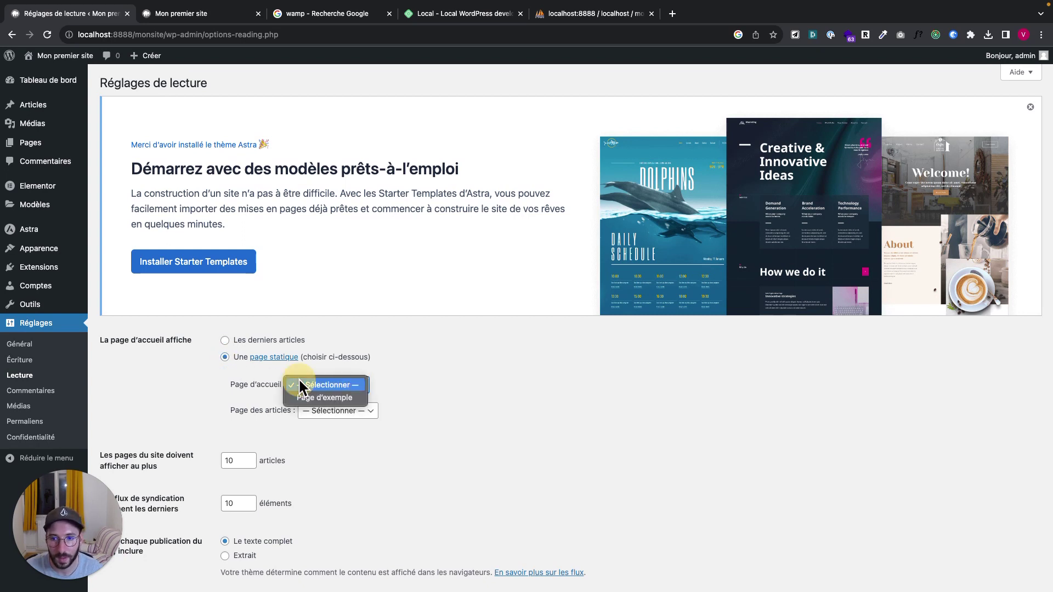
left_click(413, 392)
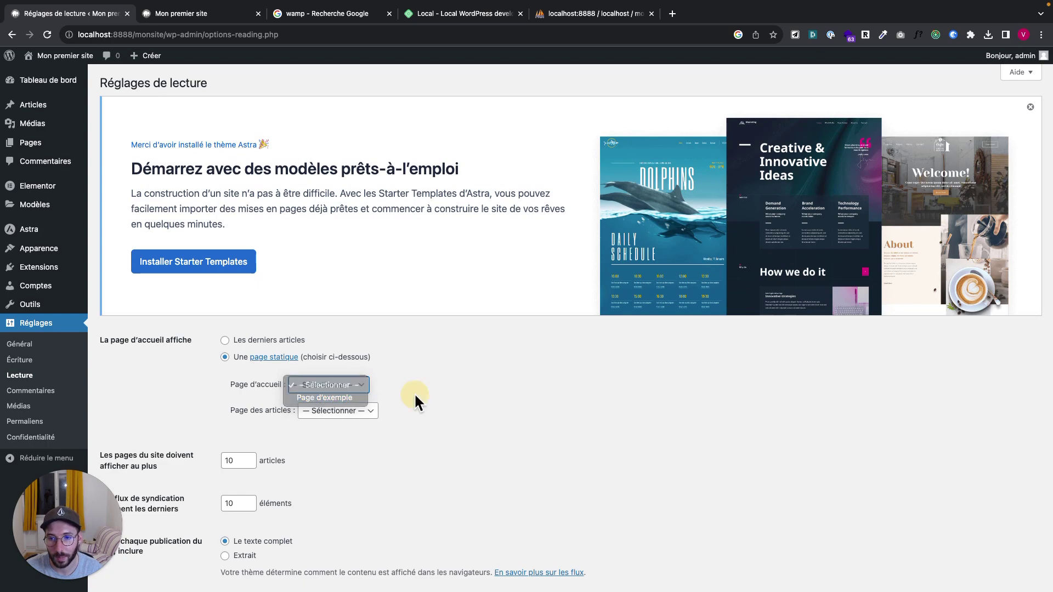
left_click(30, 145)
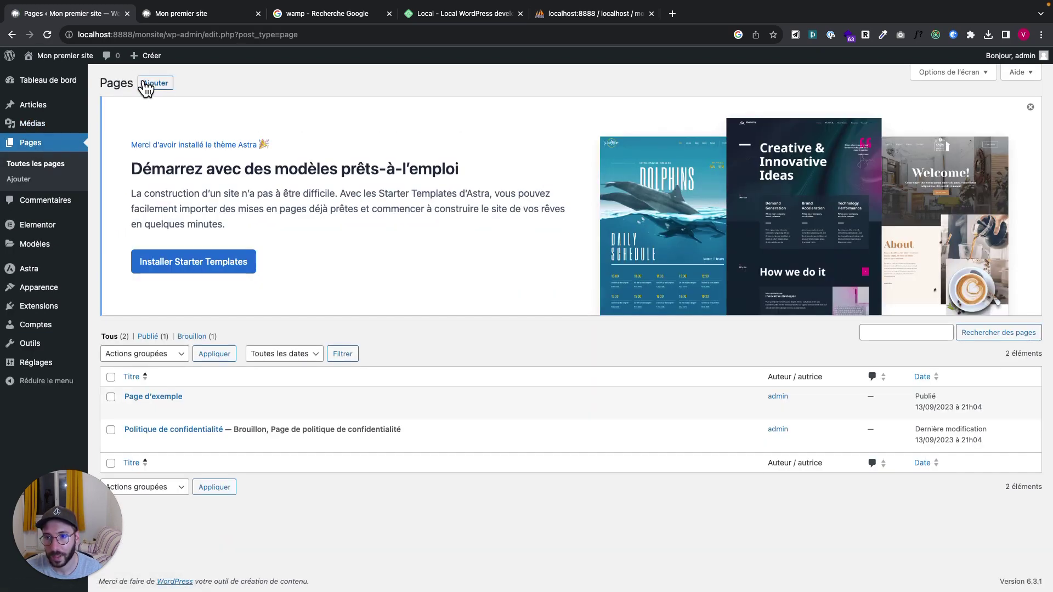
Create a new page titled 'Home' and publish it
left_click(154, 87)
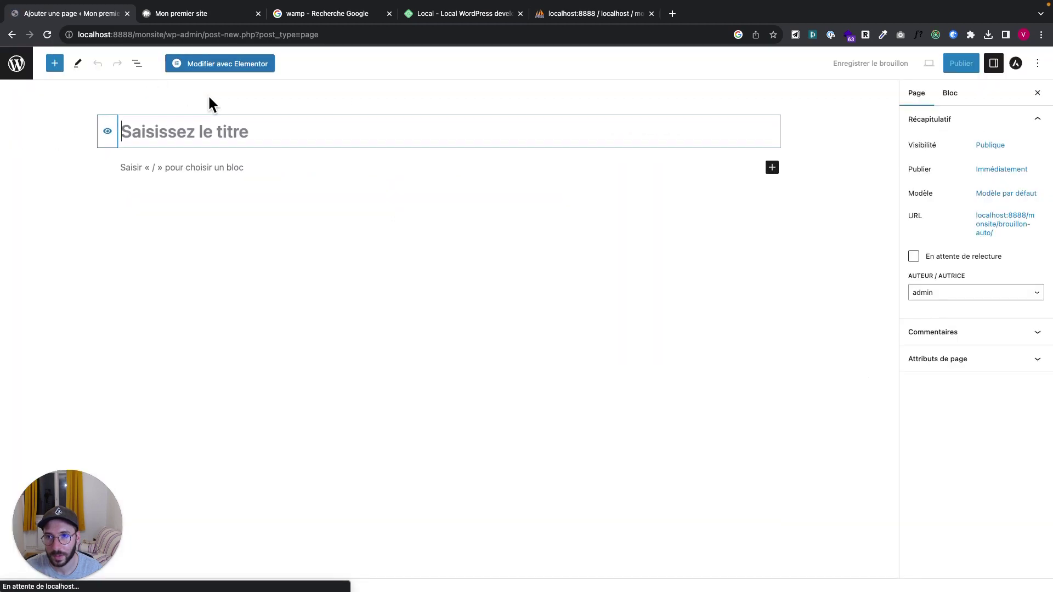
type("Home")
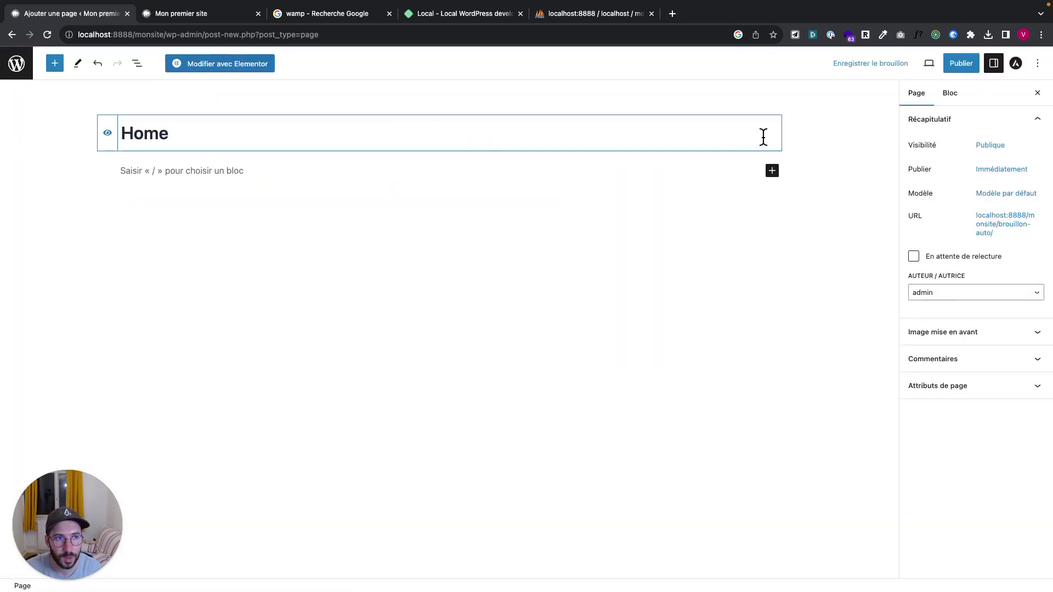
left_click(963, 72)
left_click(955, 71)
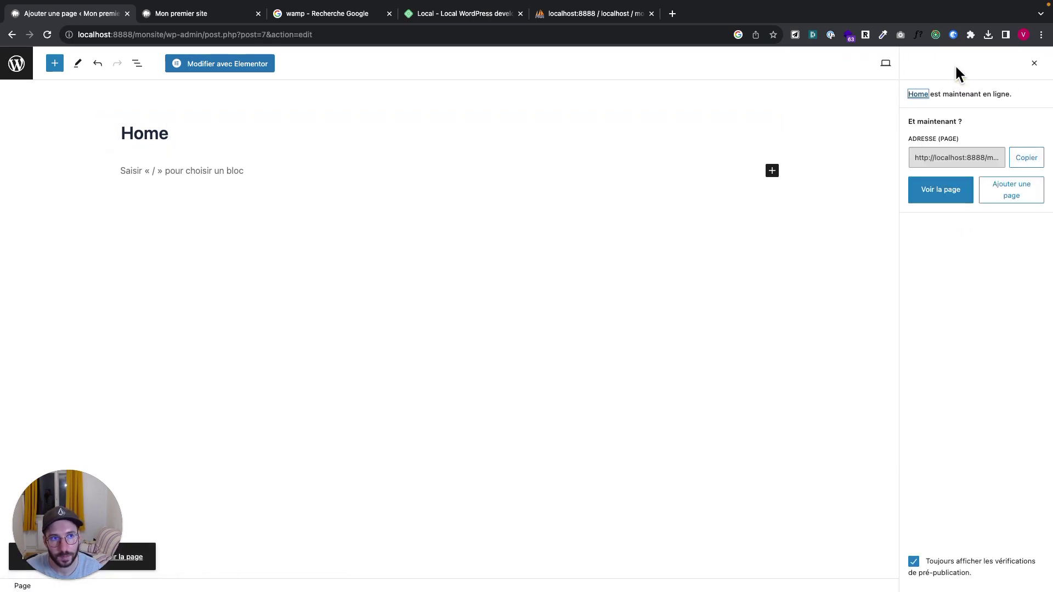
View the live Home page in another tab, then return to the page editor
left_click(940, 190, "super")
left_click(334, 15)
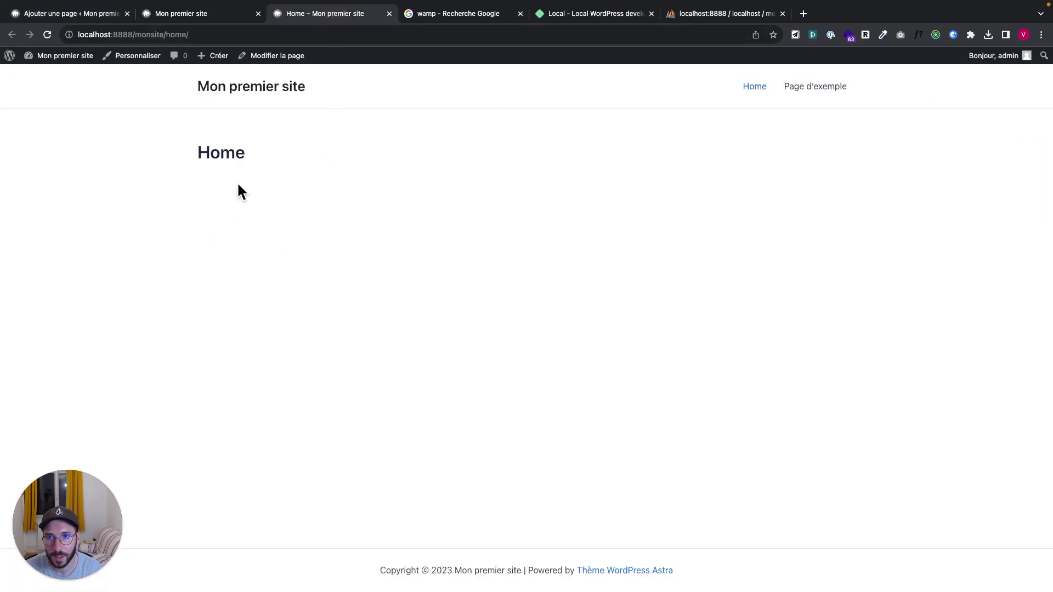
double_click(210, 148)
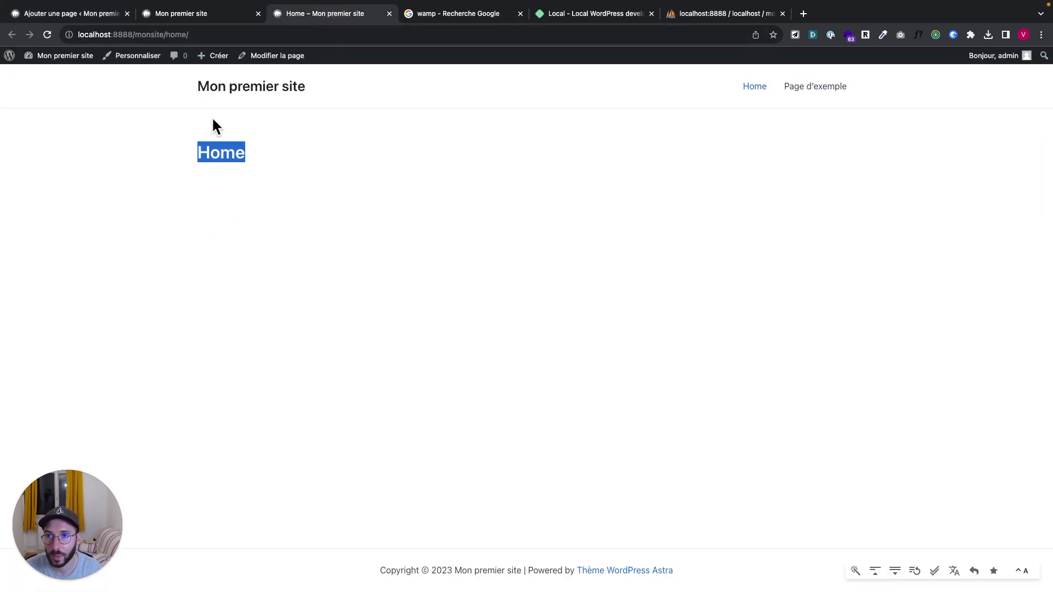
left_click(202, 15)
left_click(94, 15)
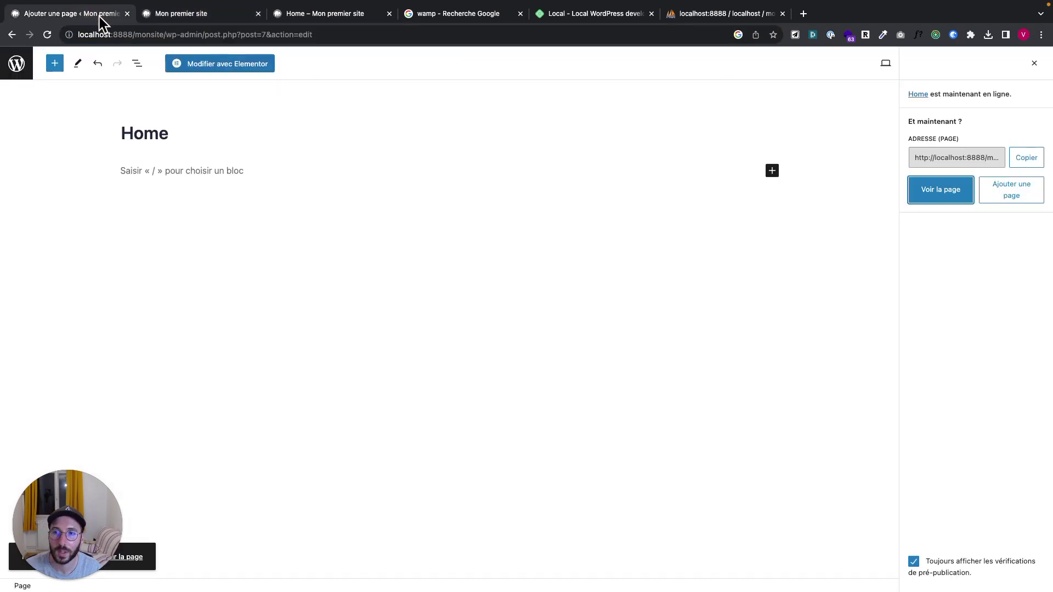
In Réglages > Lecture, choose 'Une page statique' with Home as Page d'accueil
left_click(16, 61)
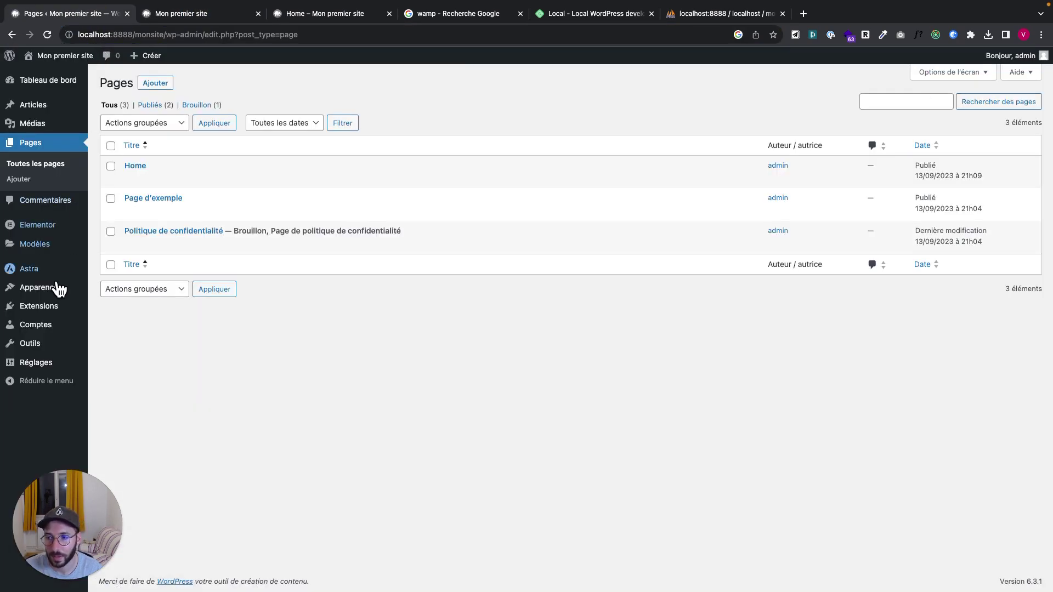
mouse_move(41, 363)
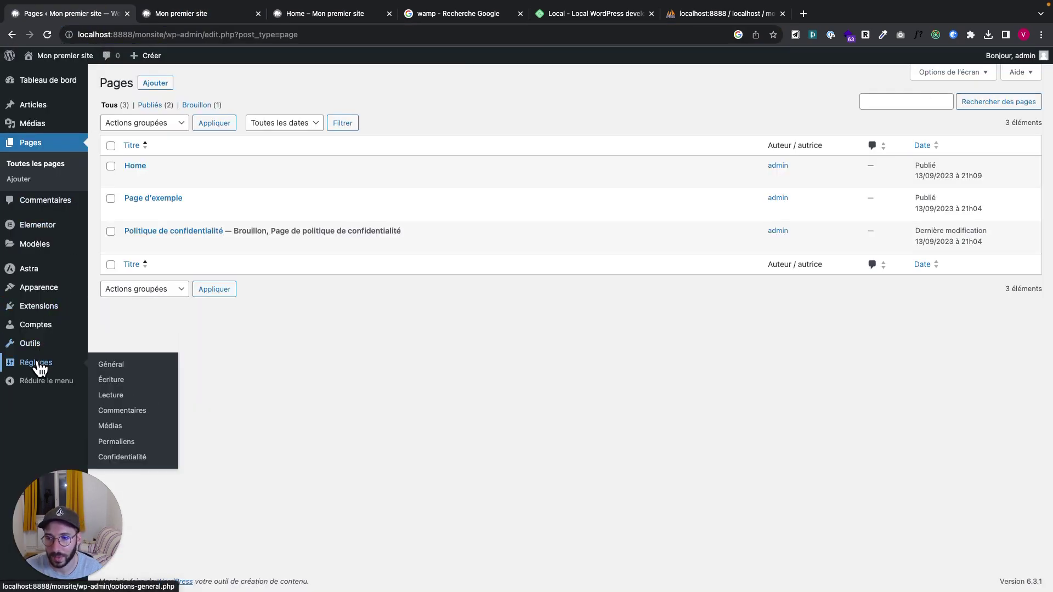
left_click(121, 401)
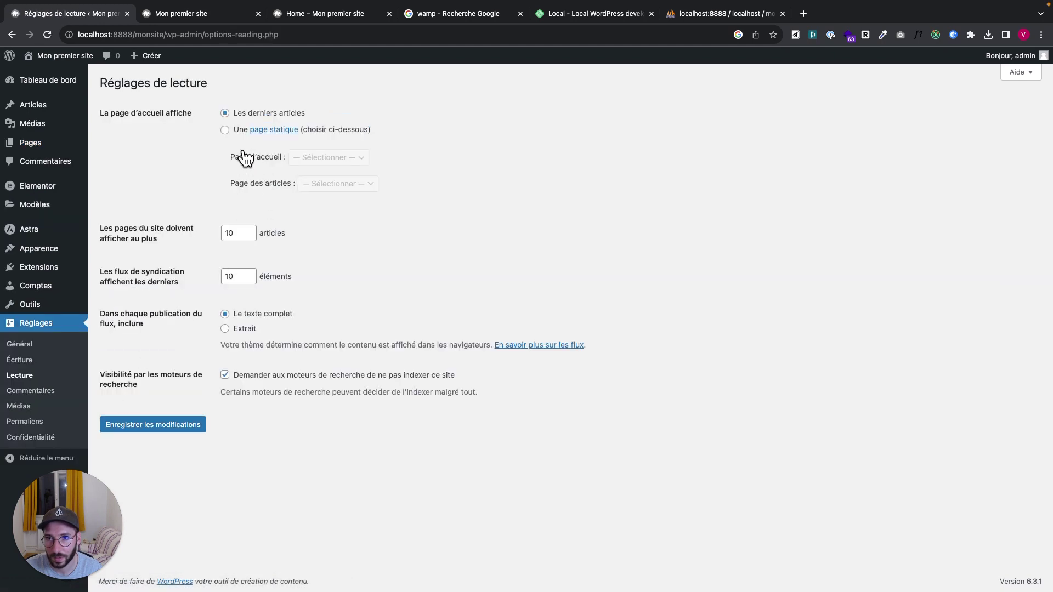
left_click(224, 130)
left_click(324, 158)
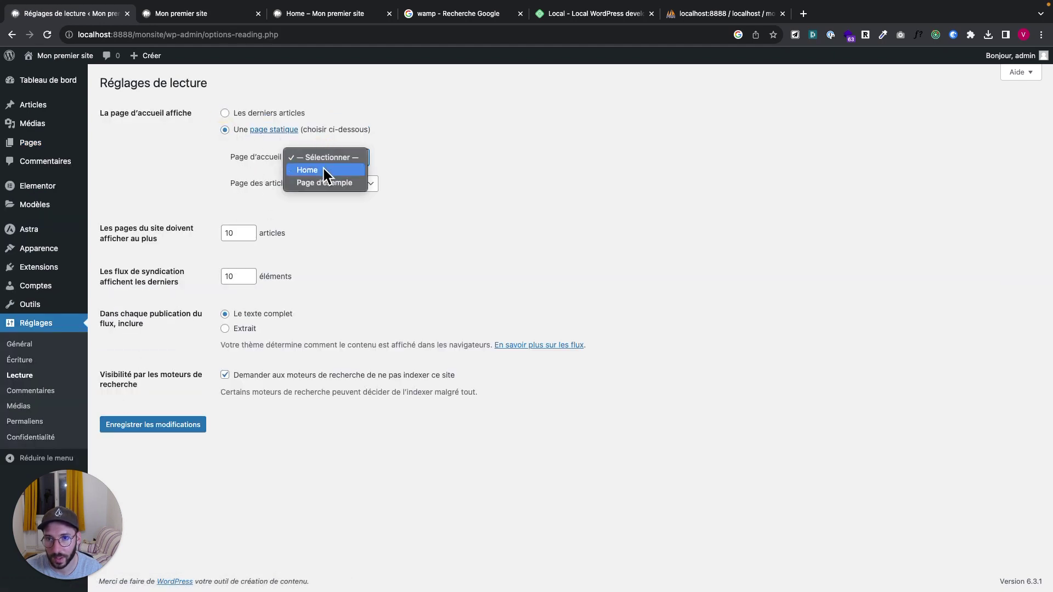
key("Escape")
key("h")
Strip 'home/' from the live page address to load the site's root
left_click(303, 14)
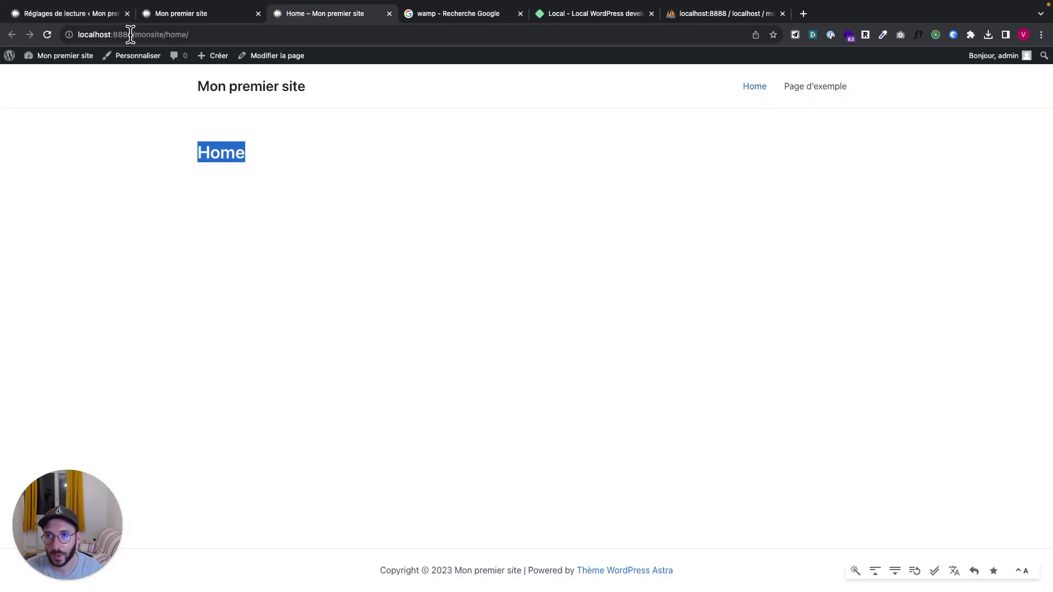
left_click(213, 31)
left_click(215, 30)
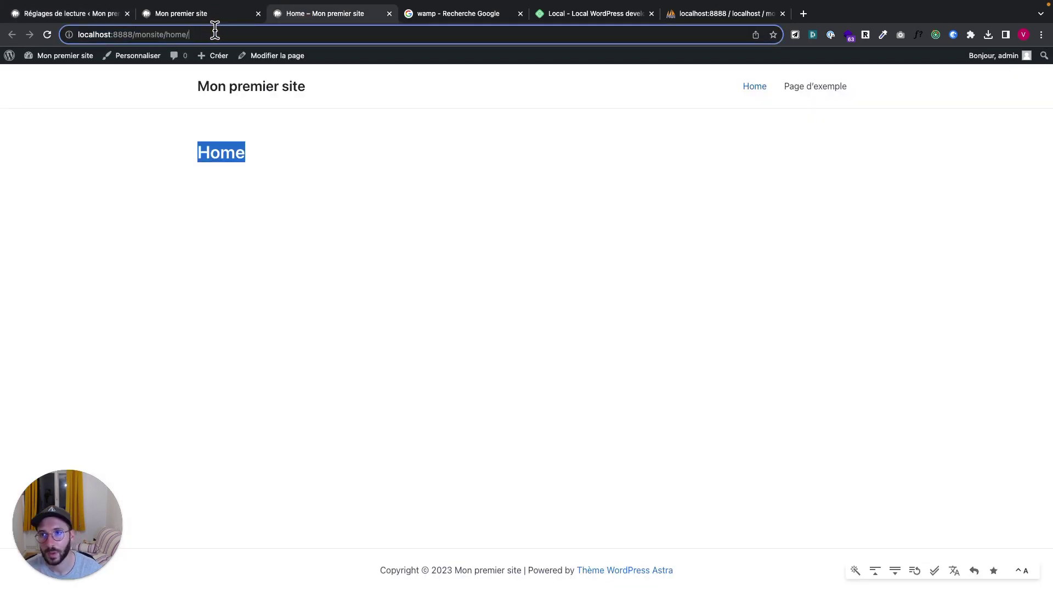
key("alt+shift+Left")
key("BackSpace")
key("Return")
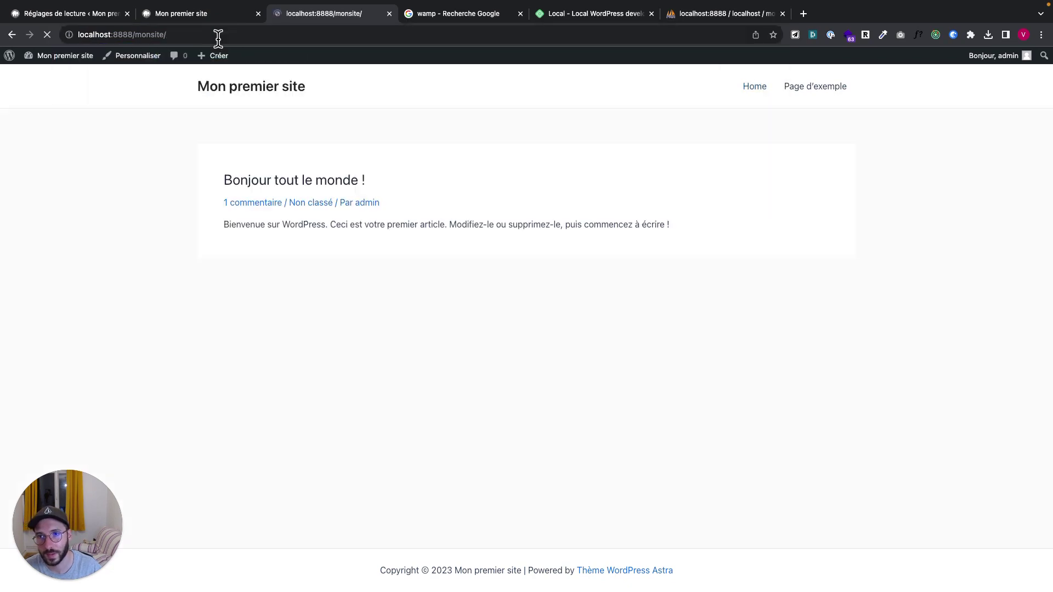
Save the reading settings and reload the site to confirm Home is the front page
left_click(104, 16)
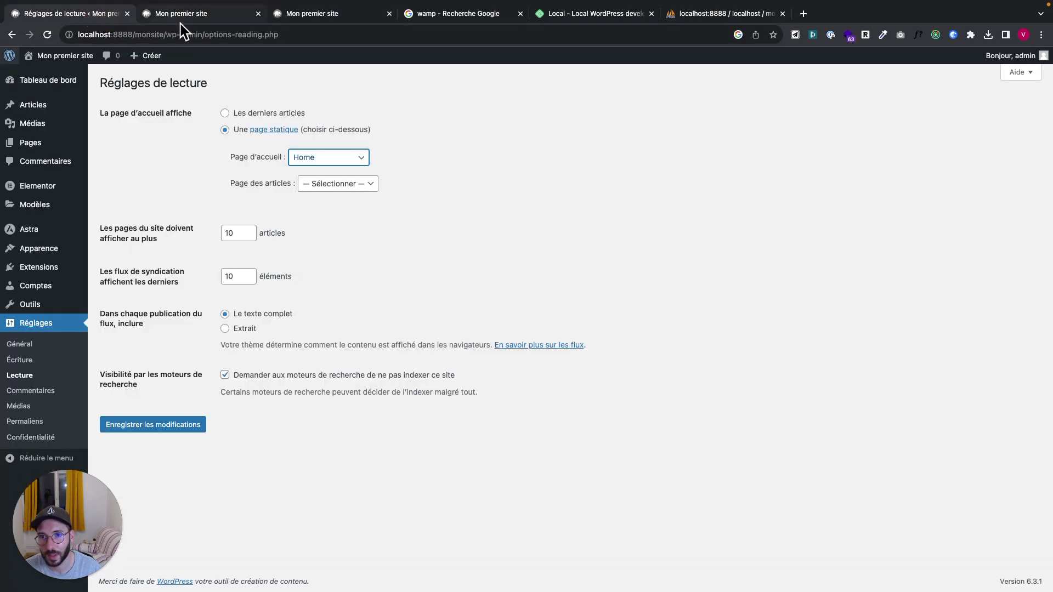
left_click(176, 426)
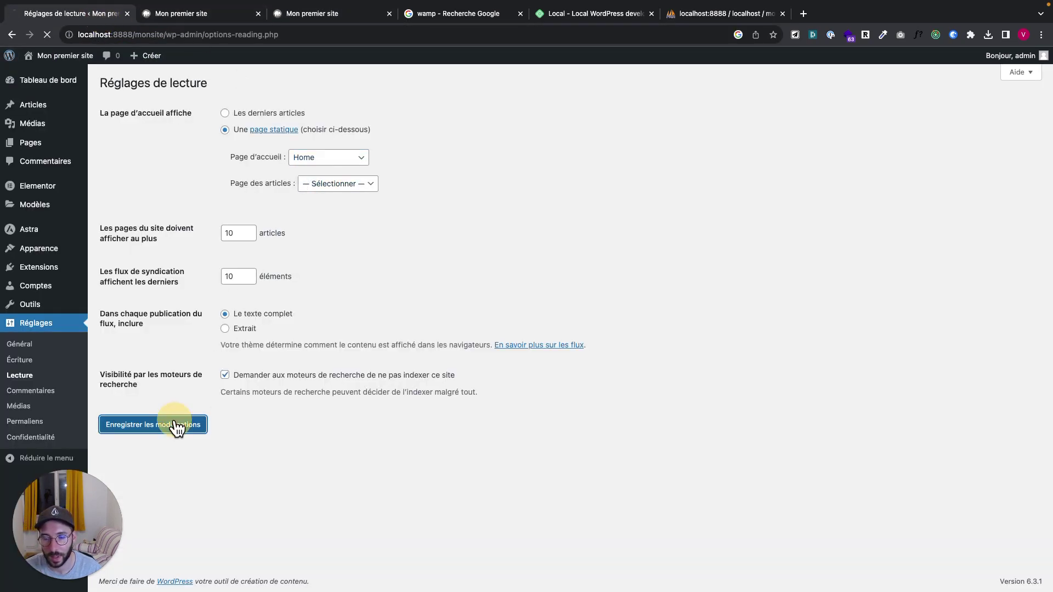
left_click(312, 17)
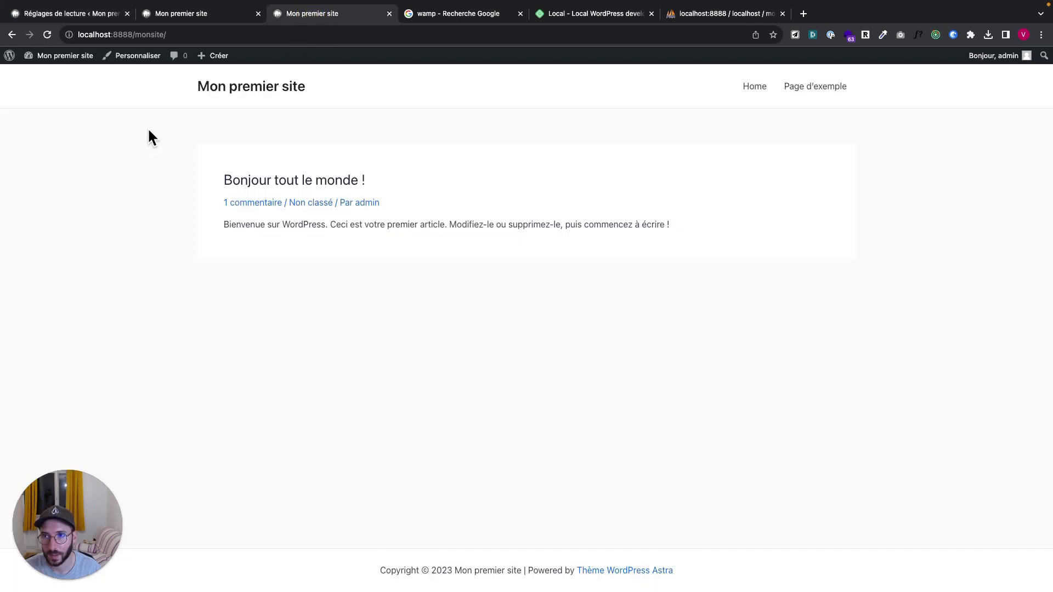
key("super+r")
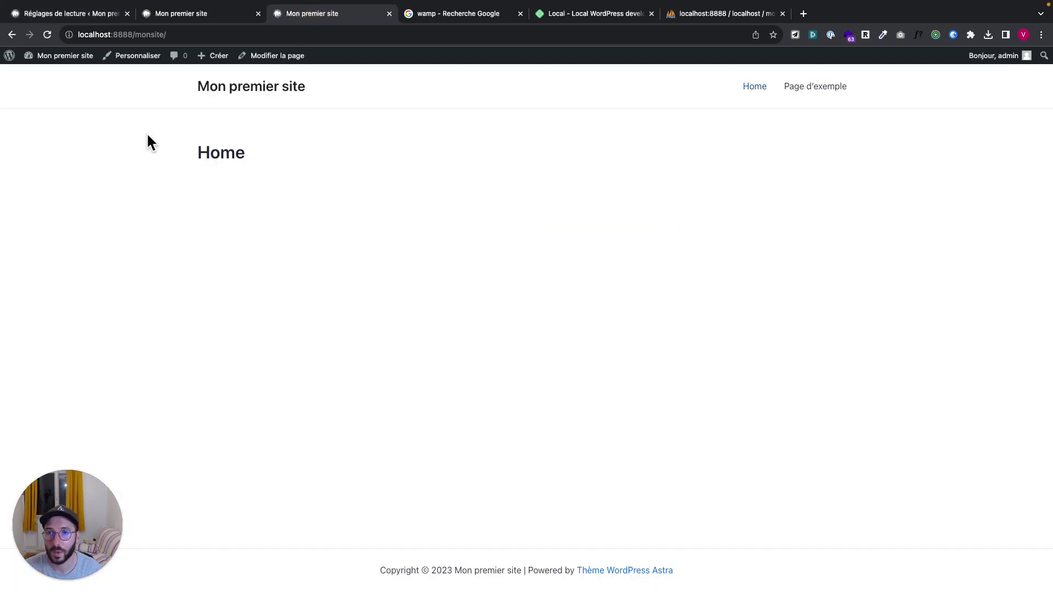
left_click(193, 13)
left_click(77, 15)
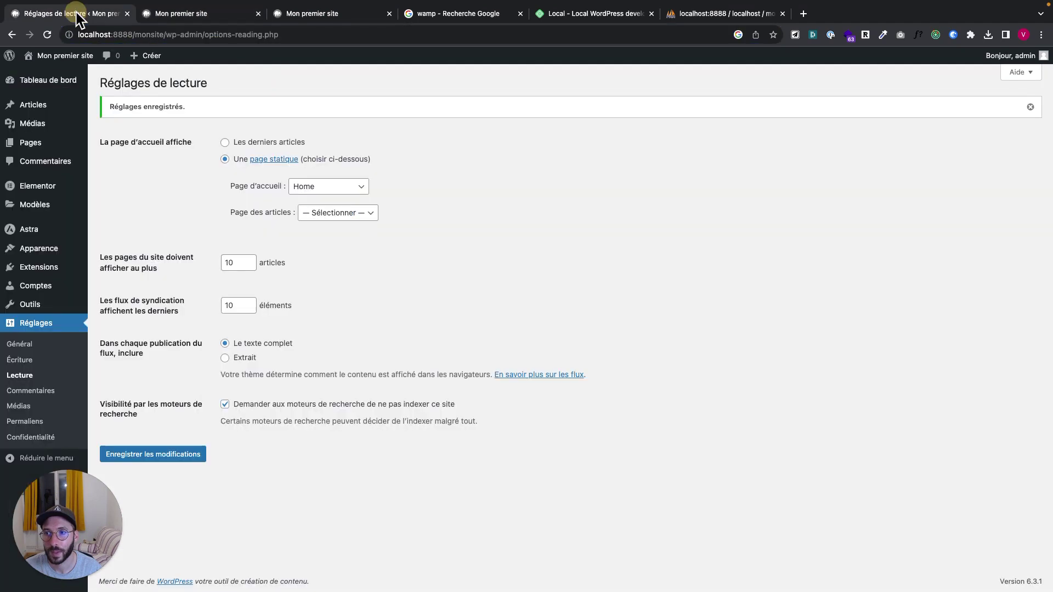
Open the Home page in the Elementor editor and dismiss the AI image announcement
left_click(41, 196)
mouse_move(36, 151)
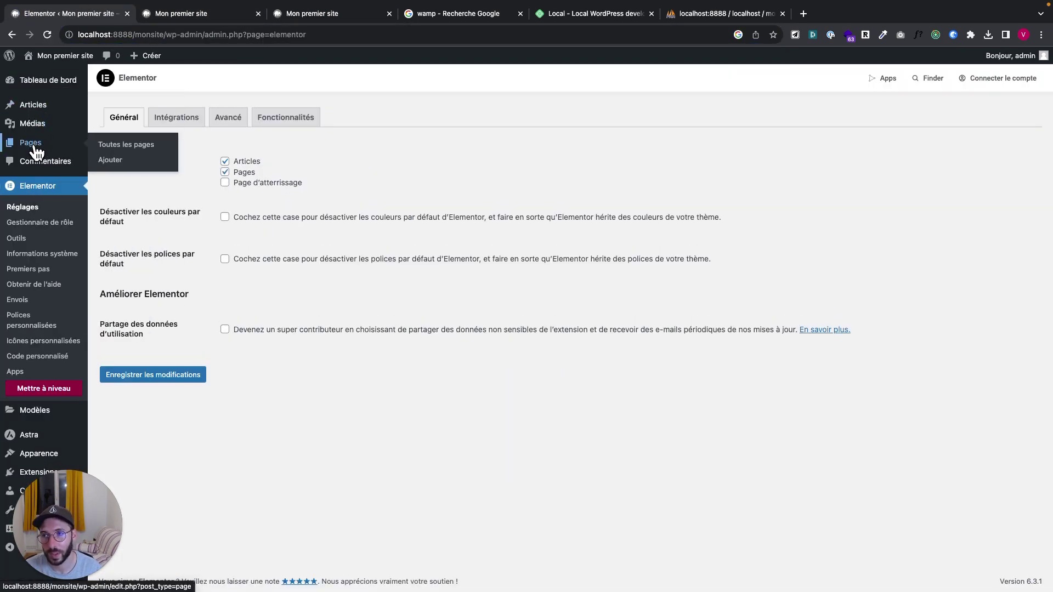
left_click(35, 147)
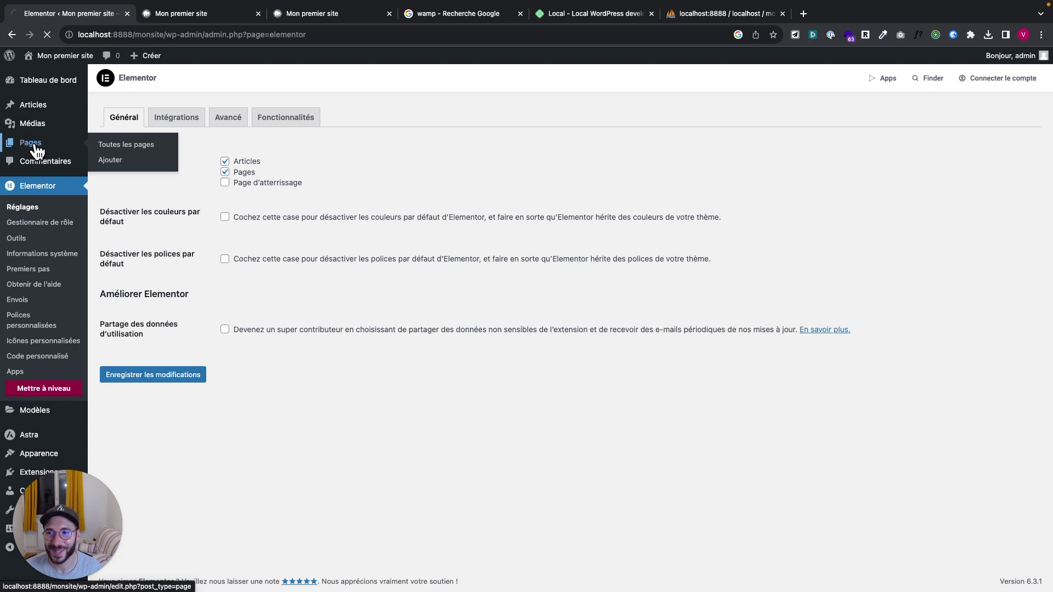
left_click(135, 173)
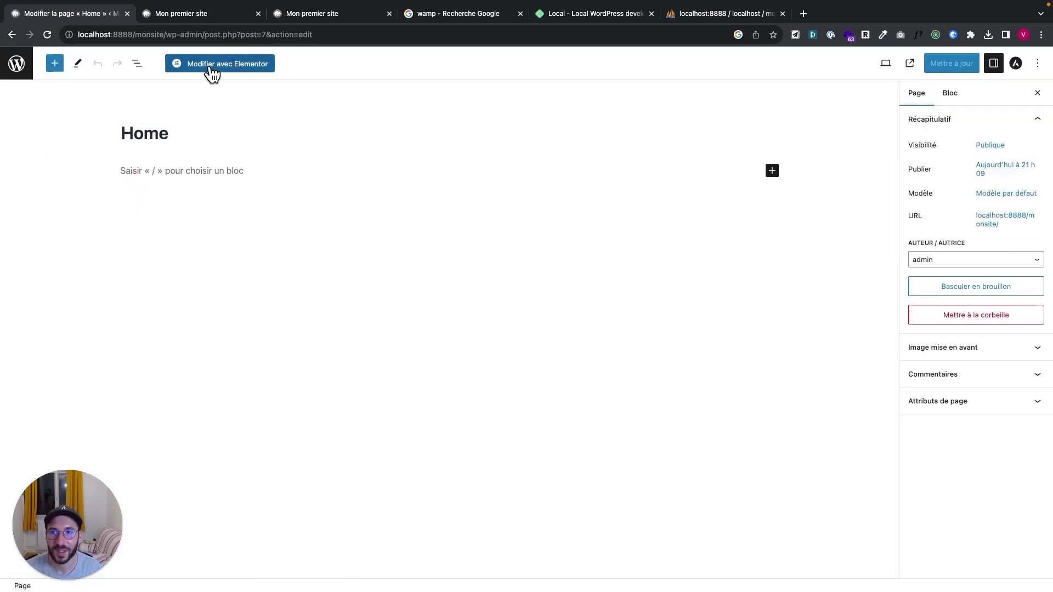
left_click(213, 67)
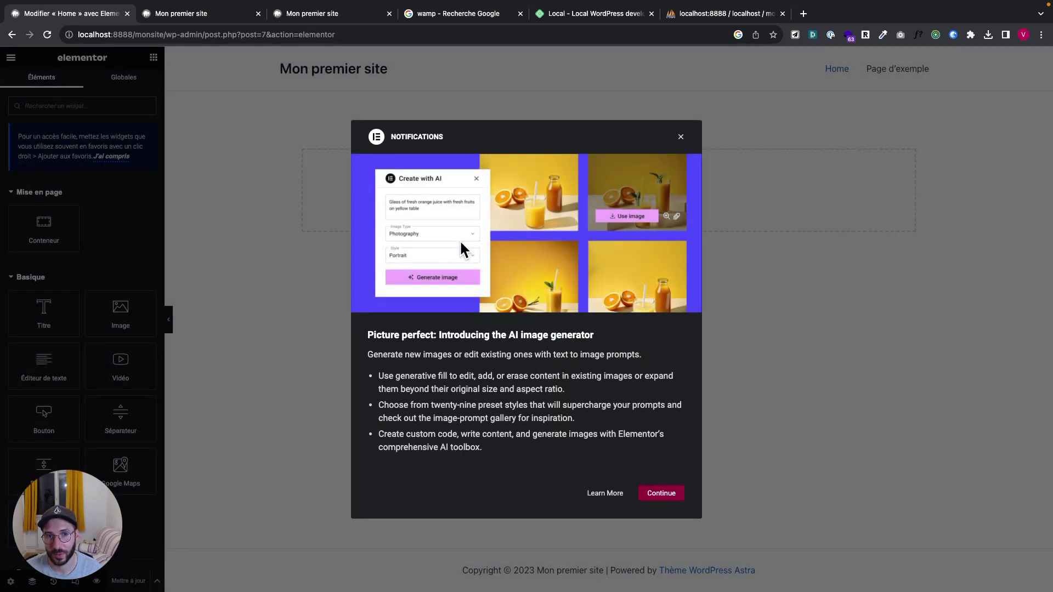
left_click(681, 137)
Set the page template to 'Elementor pleine largeur' and save with Mettre à jour
scroll(119, 317, "down", 2)
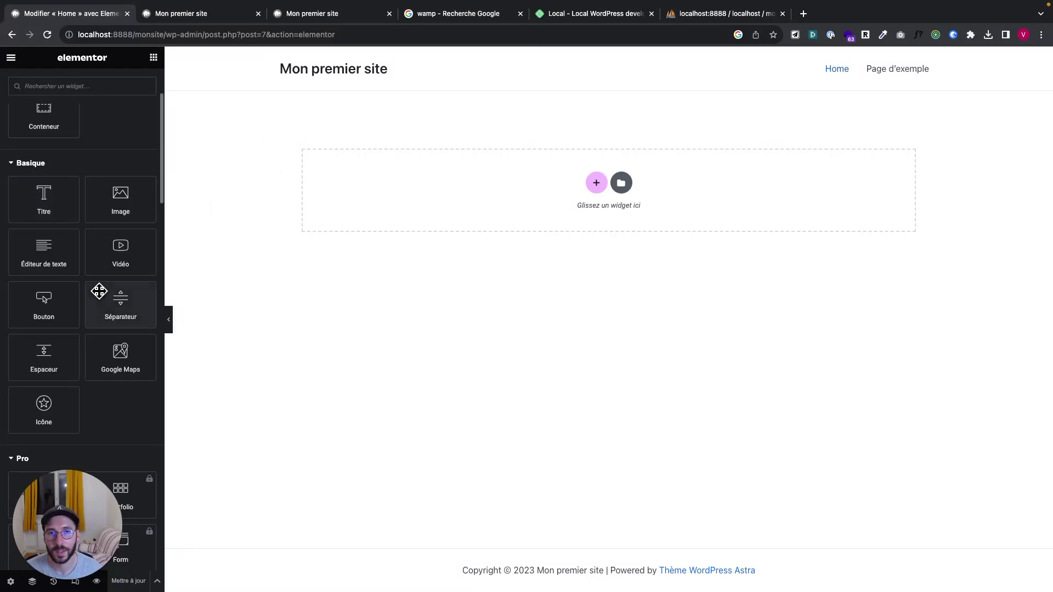
scroll(98, 291, "down", 3)
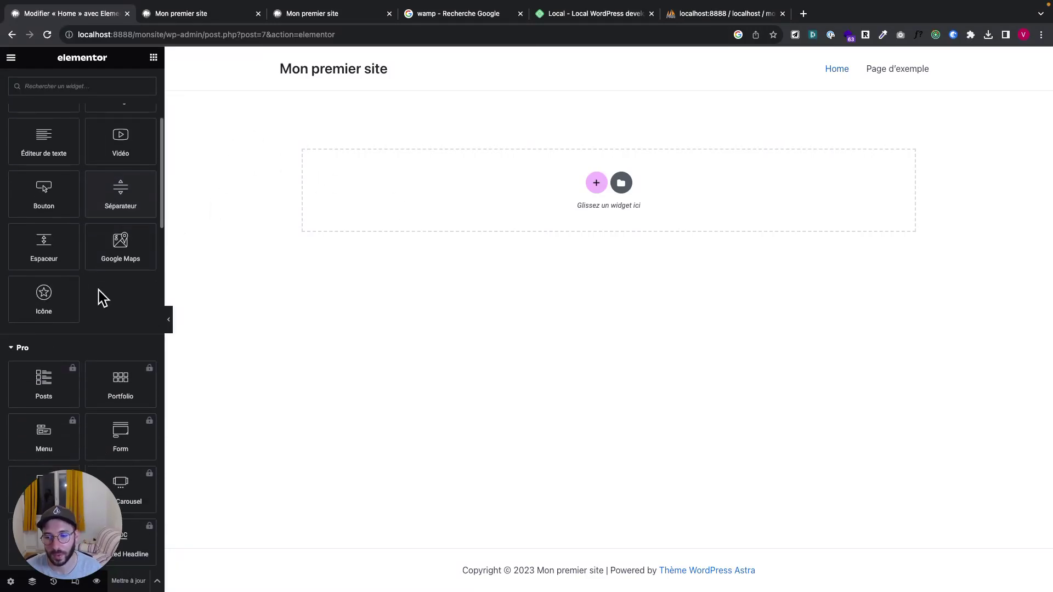
left_click(11, 582)
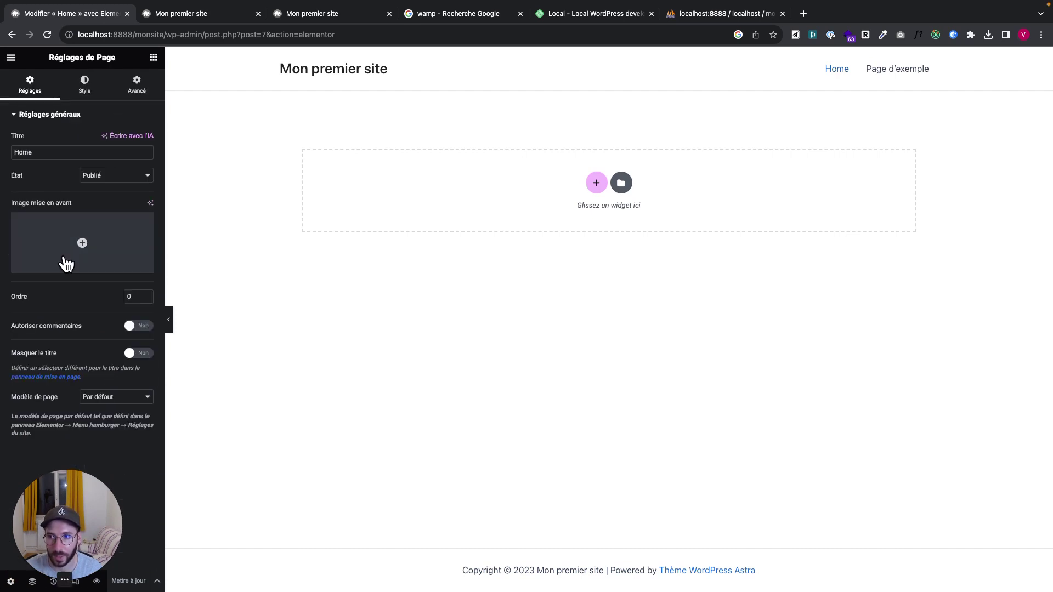
left_click(104, 400)
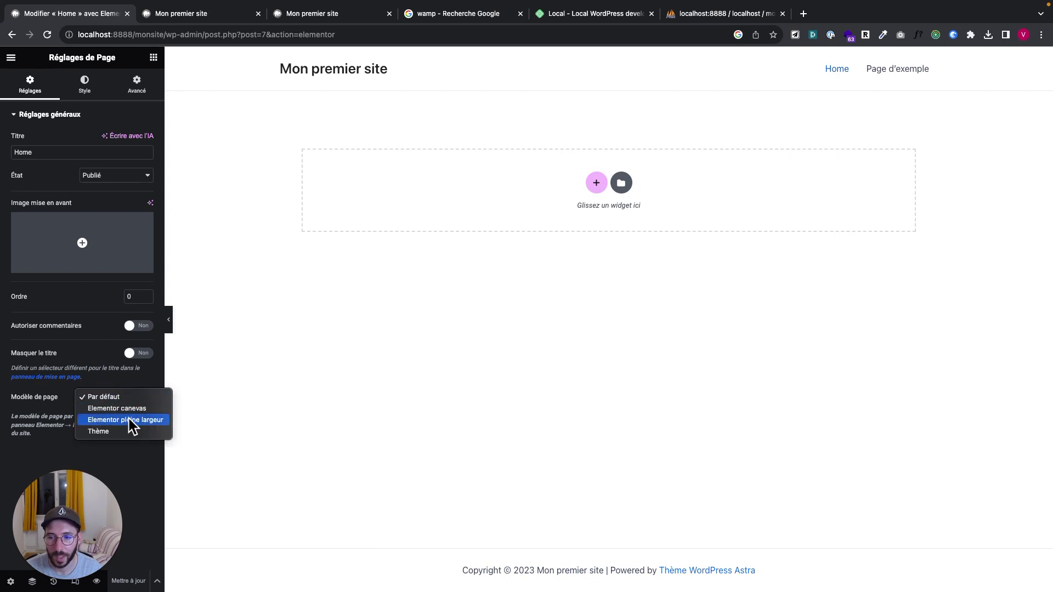
left_click(127, 418)
left_click(132, 583)
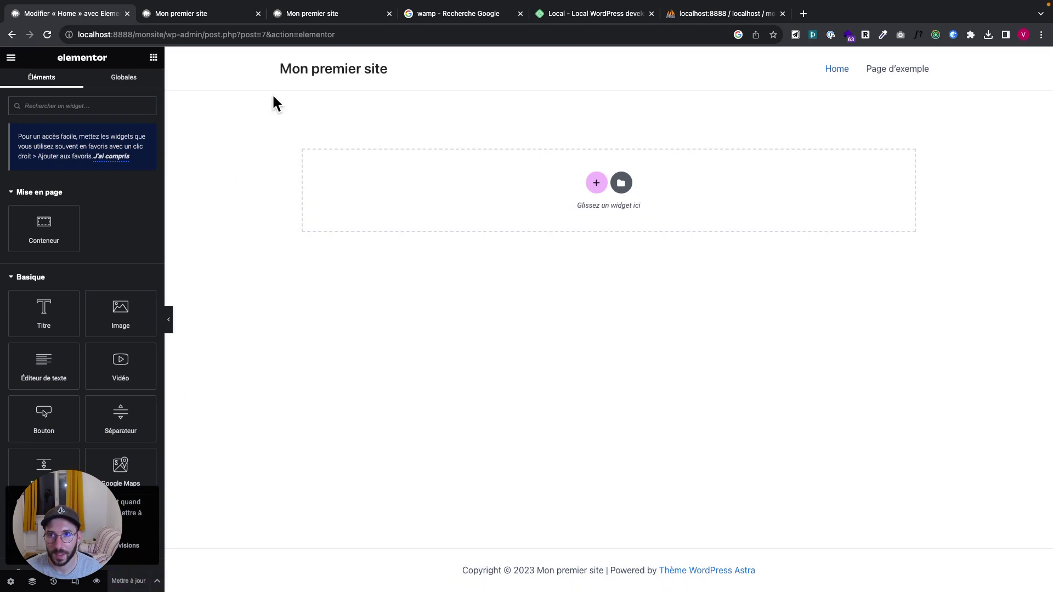
Reload the live Home page, close the duplicate site tab, and go back to Elementor
left_click(337, 15)
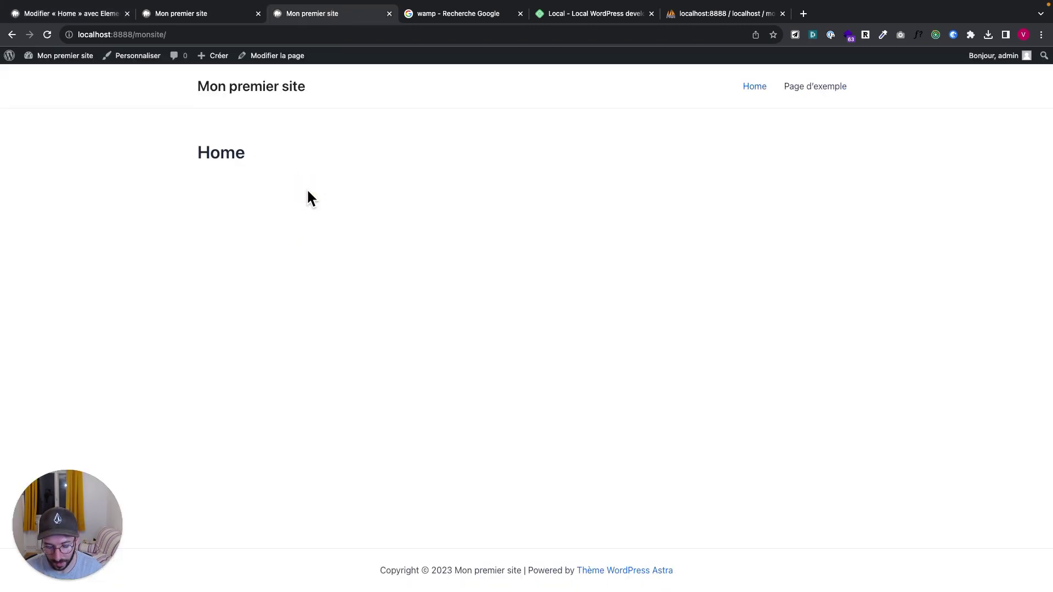
key("super+r")
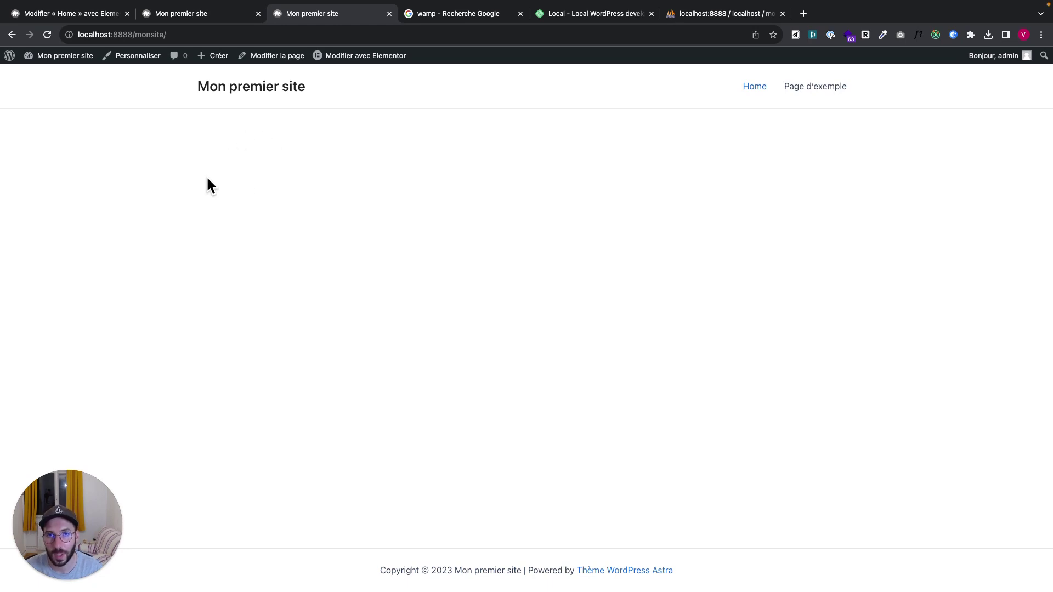
left_click(200, 15)
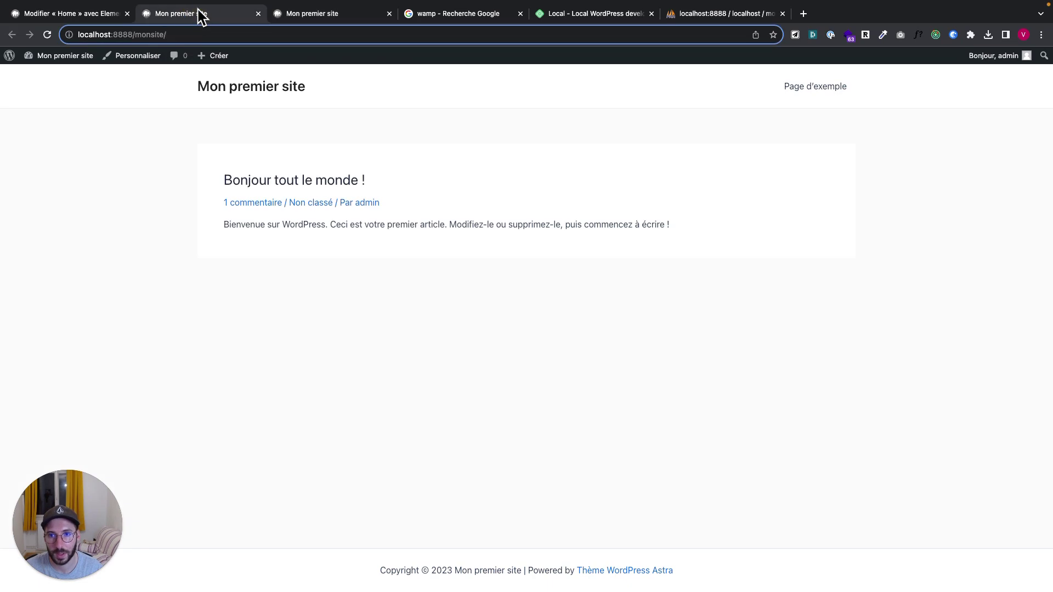
left_click(258, 13)
left_click(92, 13)
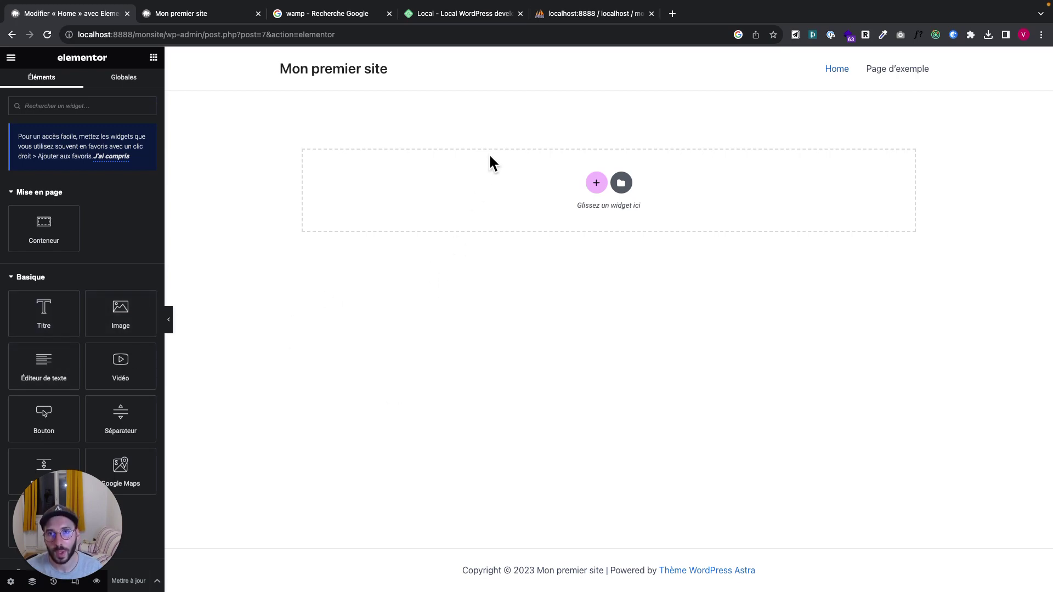
left_click(320, 16)
left_click(234, 16)
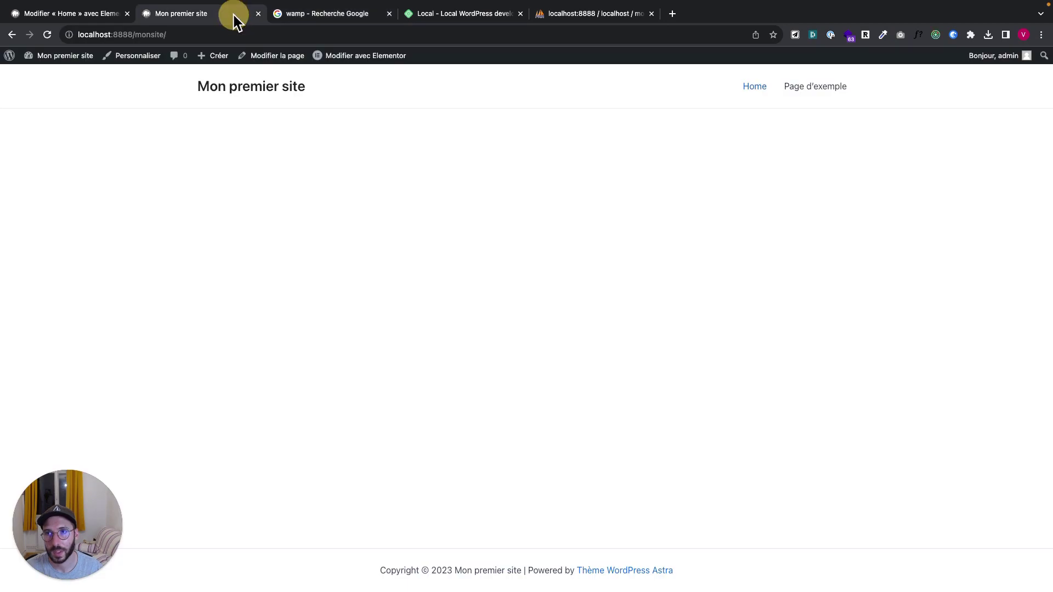
left_click(71, 14)
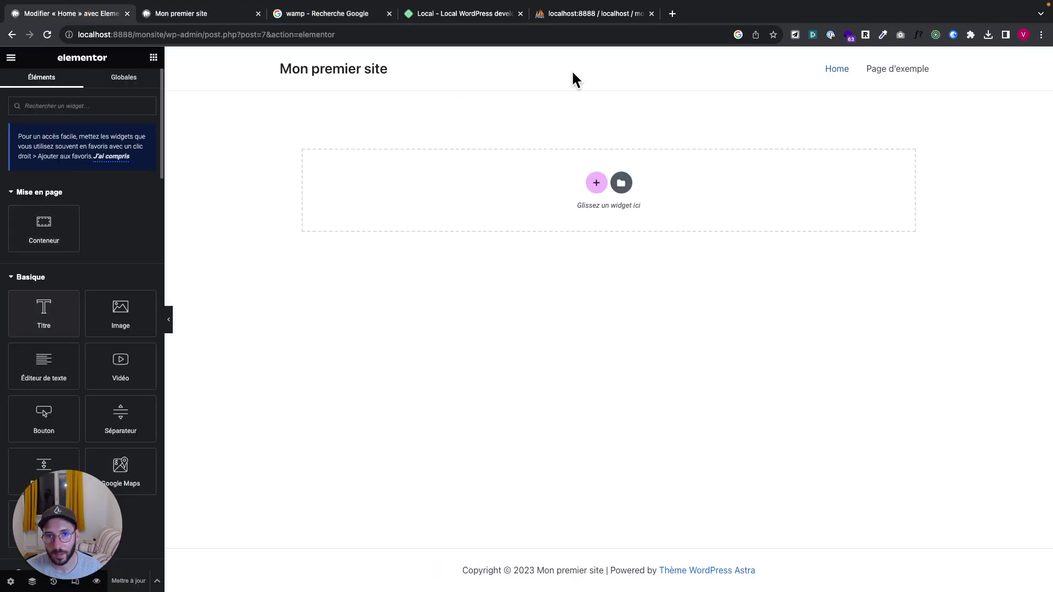
Add a heading widget reading 'Mon premier site Internet avec Elementor' at the top of Home
left_click_drag(38, 322, 431, 167)
double_click(366, 105)
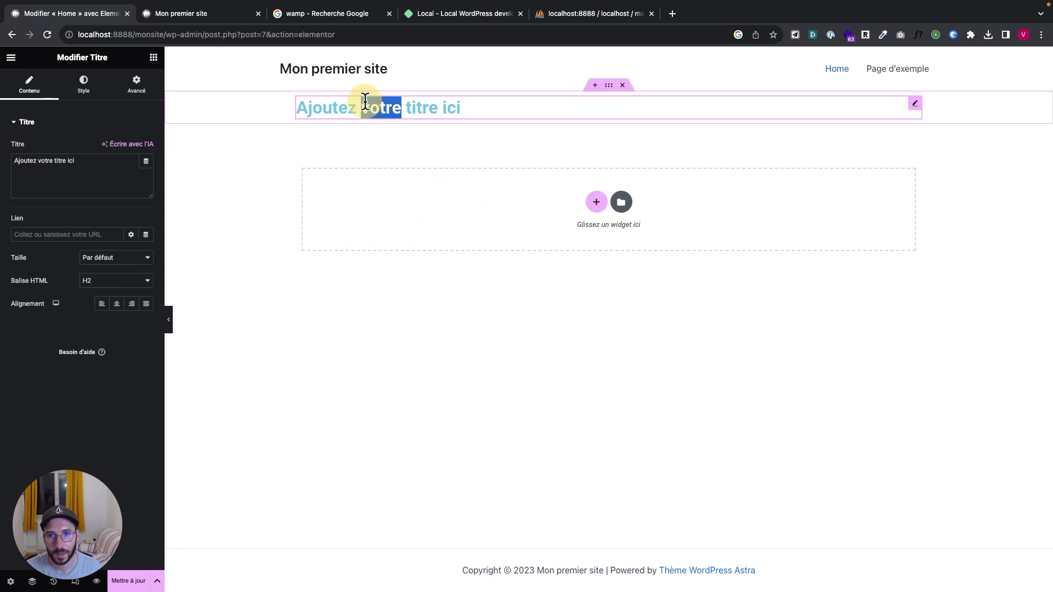
triple_click(365, 103)
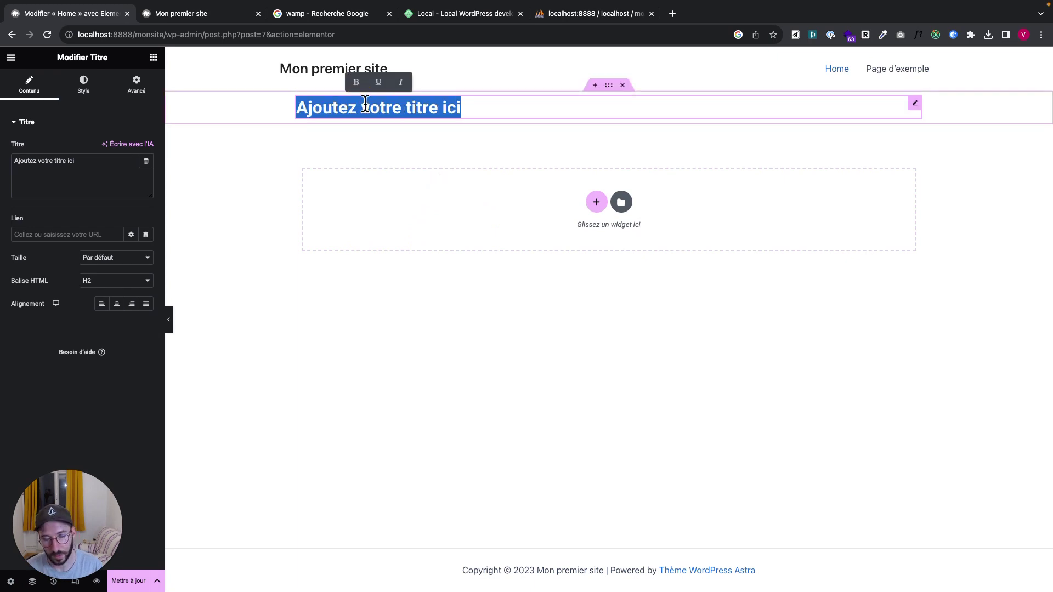
type("Mon premier site i")
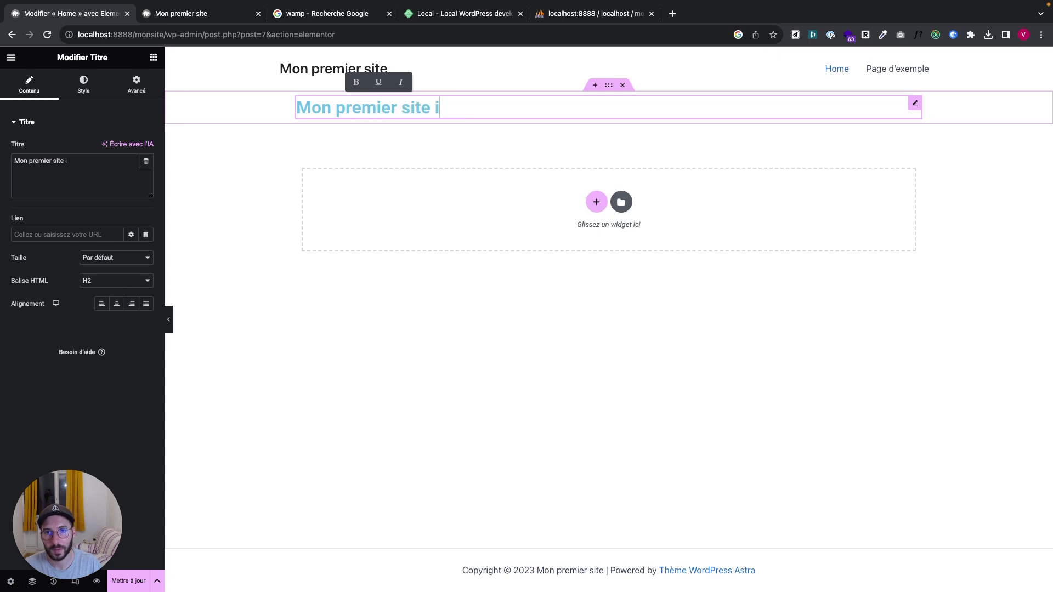
key("BackSpace")
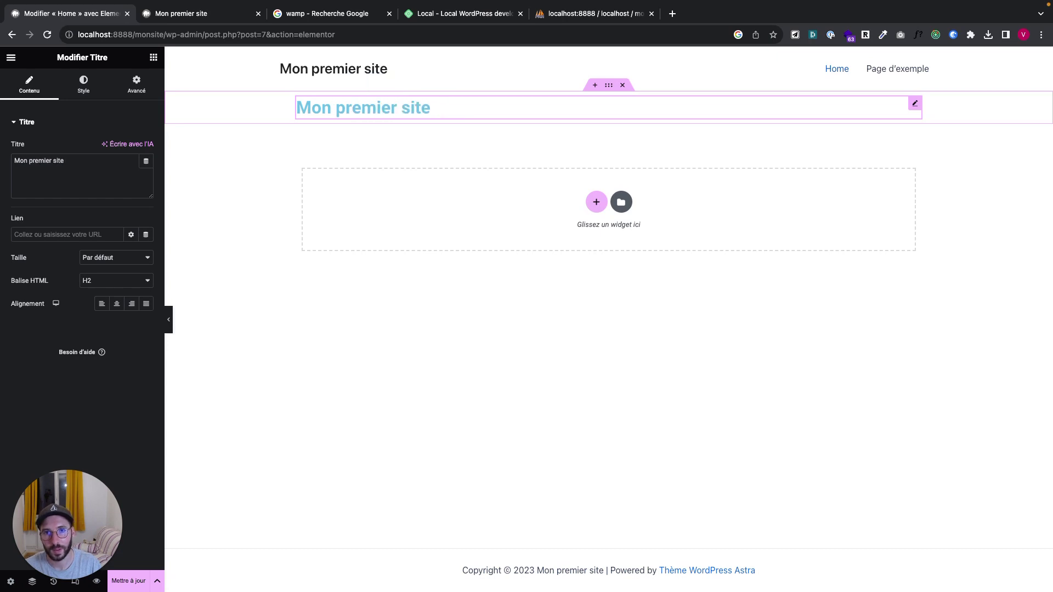
type("Internet avec E")
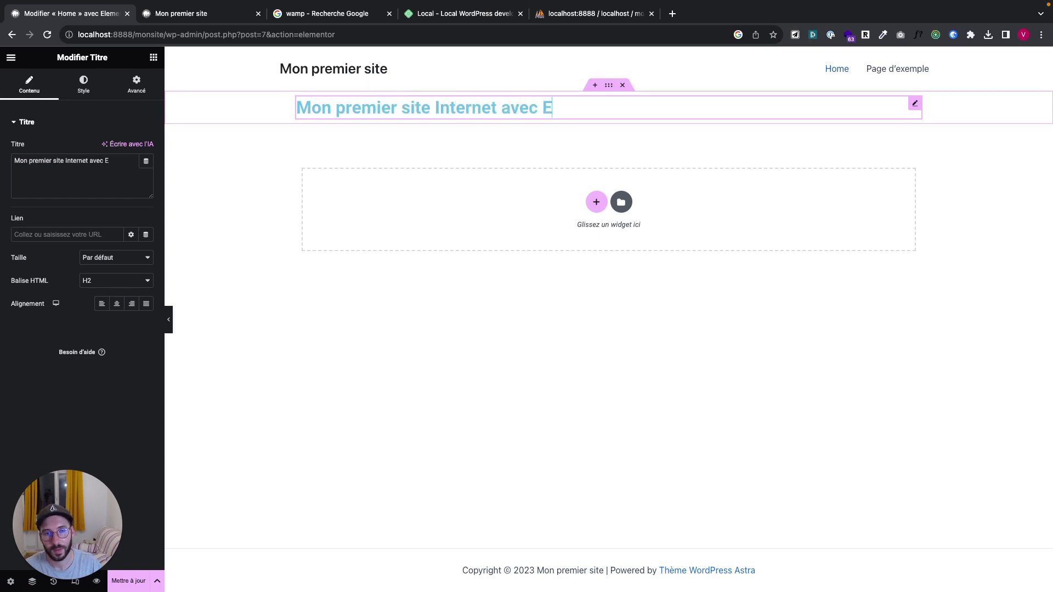
type("lementor")
left_click(220, 391)
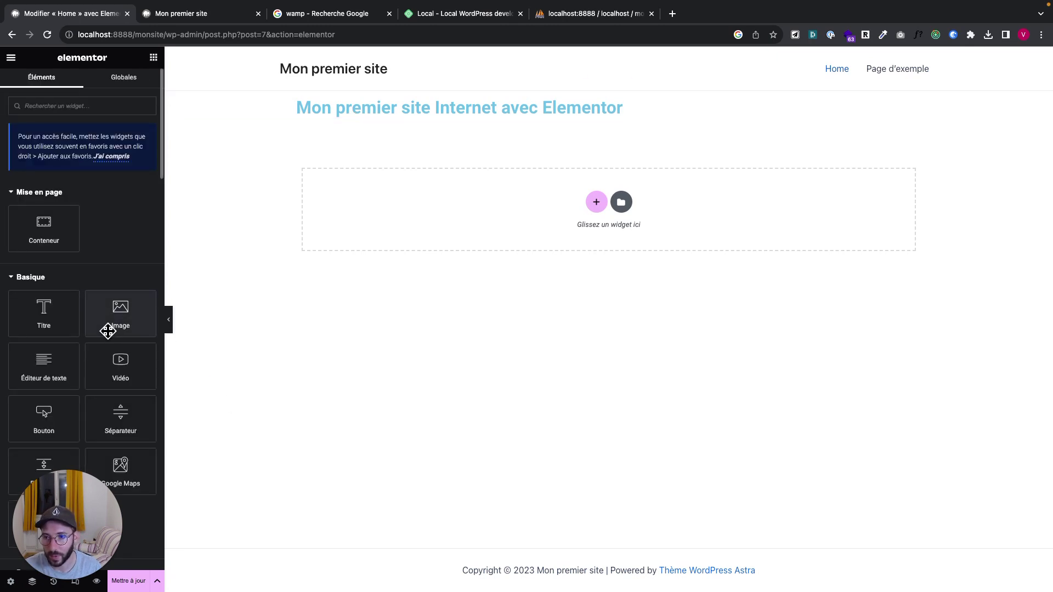
Place an Image widget below the heading and open its 'Insérez un média' picker
left_click_drag(105, 324, 355, 126)
left_click(85, 184)
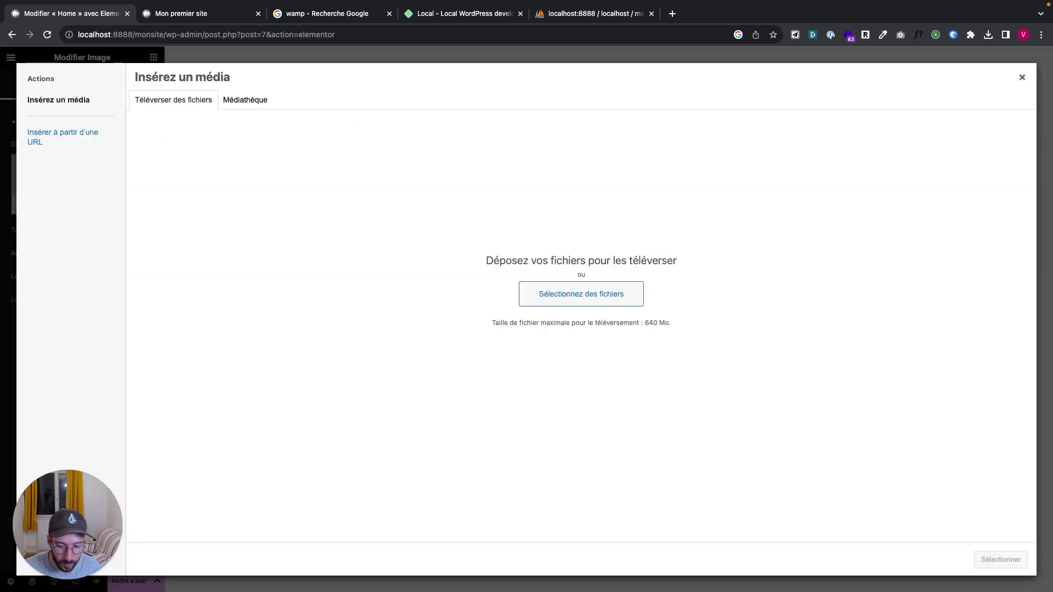
key("ctrl+Up")
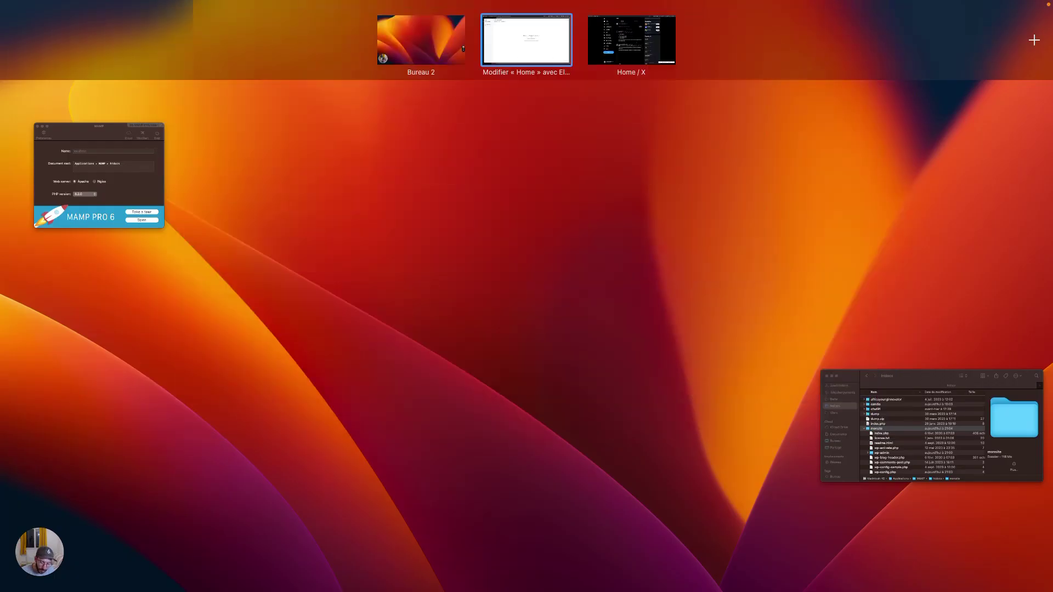
Switch to the Bureau 2 desktop and reposition the Finder htdocs window
key("ctrl+Left")
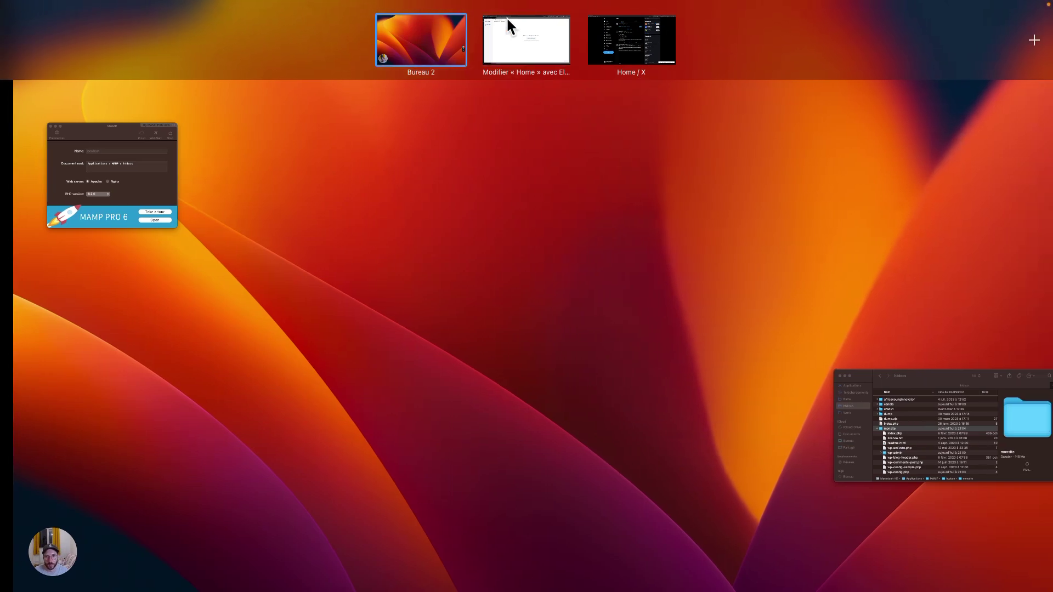
left_click(387, 54)
left_click_drag(629, 236, 629, 482)
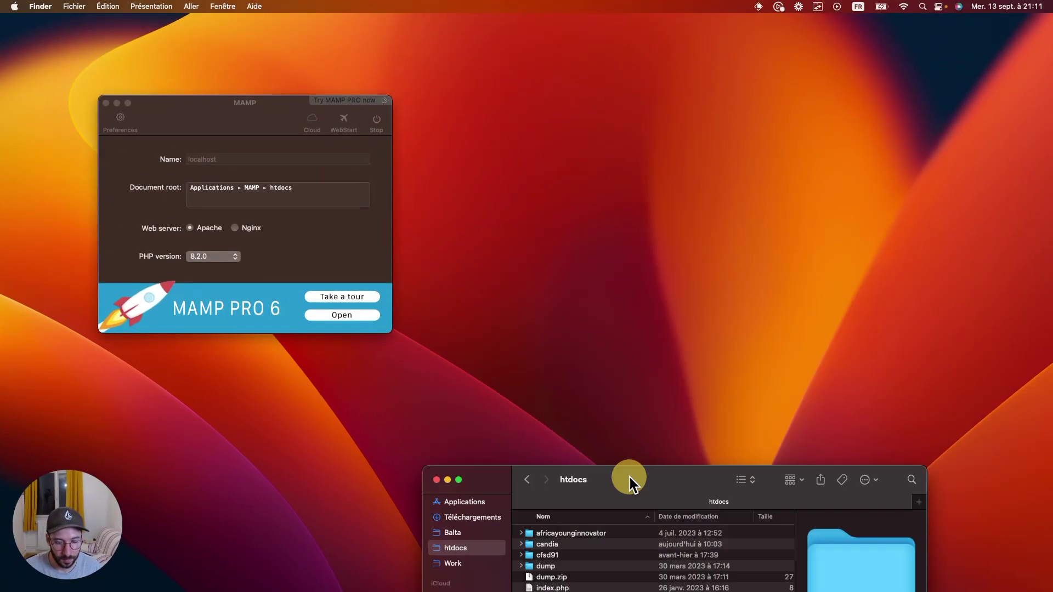
key("super+w")
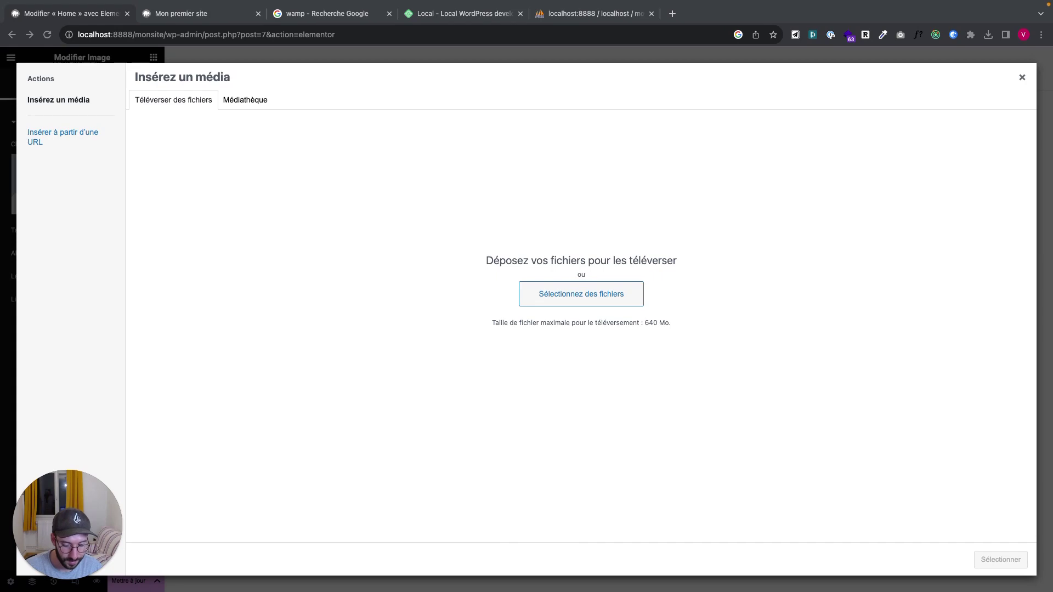
Upload the Perrito.webp dog picture and insert it into the Image widget
left_click_drag(1042, 416, 735, 380)
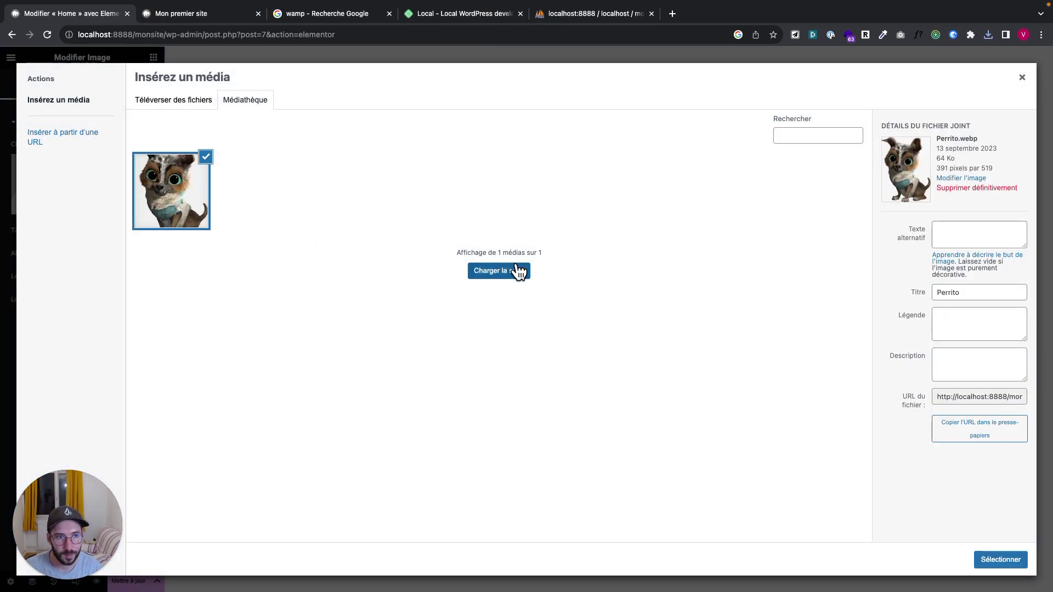
left_click(991, 565)
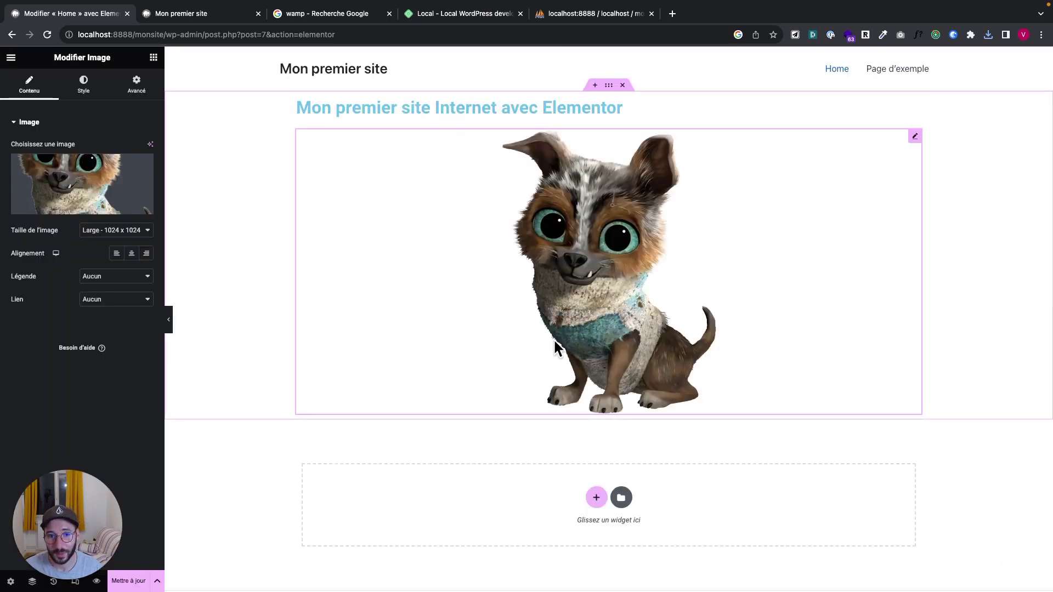
Drop an empty Conteneur onto the page between the heading and the dog image
left_click(153, 58)
scroll(119, 317, "down", 2)
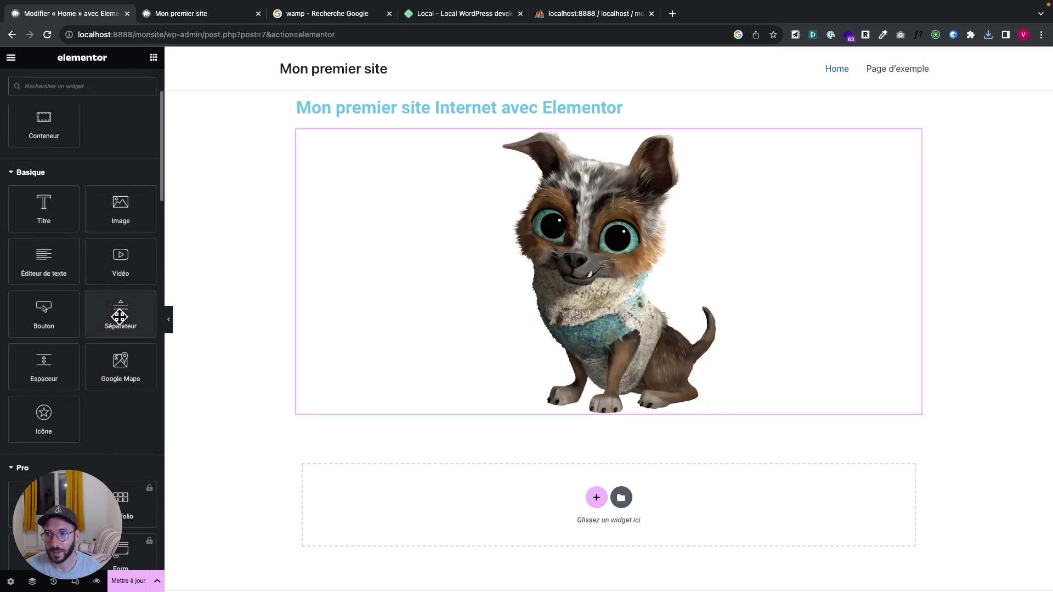
scroll(120, 316, "down", 4)
scroll(119, 317, "up", 4)
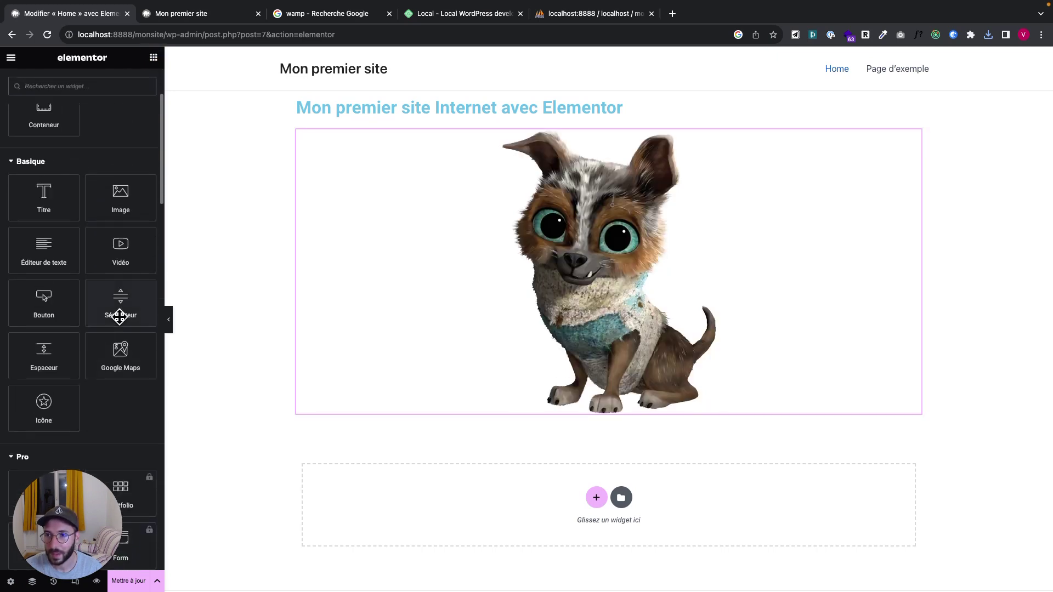
mouse_move(60, 244)
left_mouse_down()
mouse_move(373, 175)
mouse_move(409, 131)
mouse_move(364, 200)
mouse_move(360, 129)
mouse_move(43, 236)
left_mouse_up()
scroll(43, 236, "up", 2)
left_click_drag(43, 170, 393, 119)
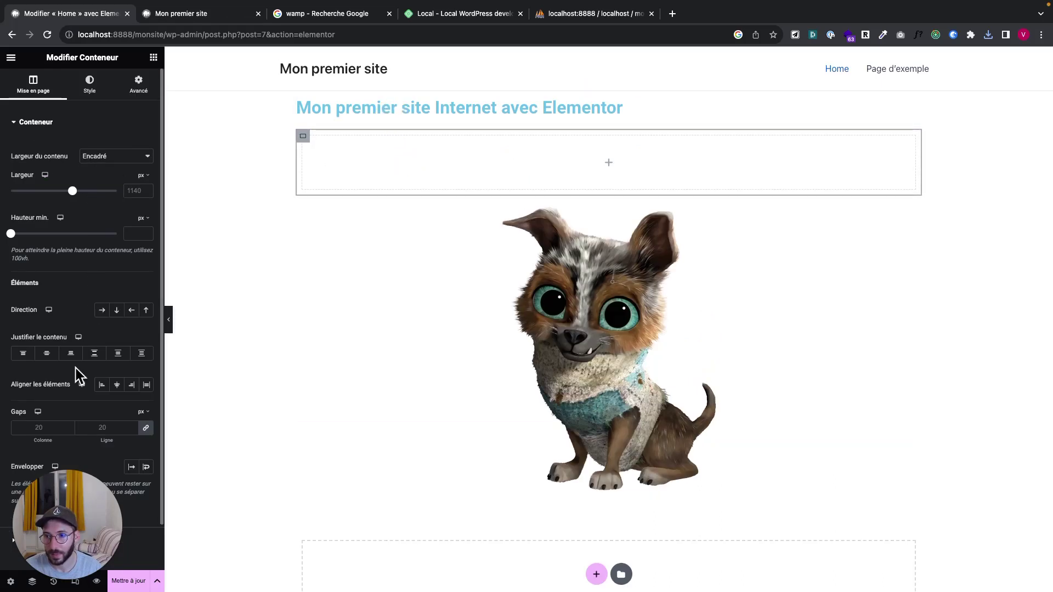
scroll(76, 368, "down", 2)
scroll(76, 367, "up", 2)
scroll(75, 367, "down", 2)
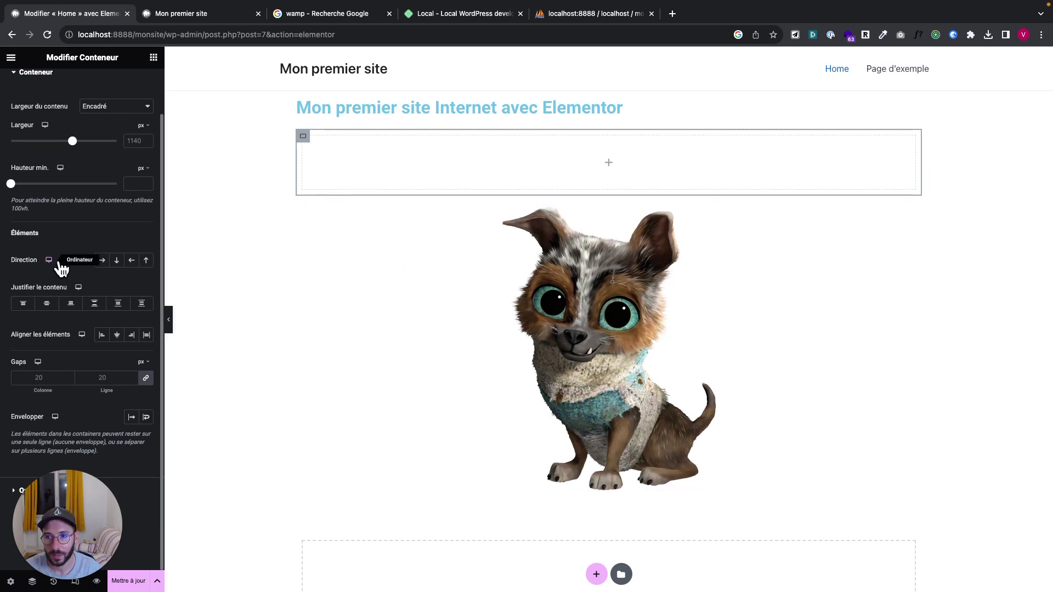
left_click(11, 57)
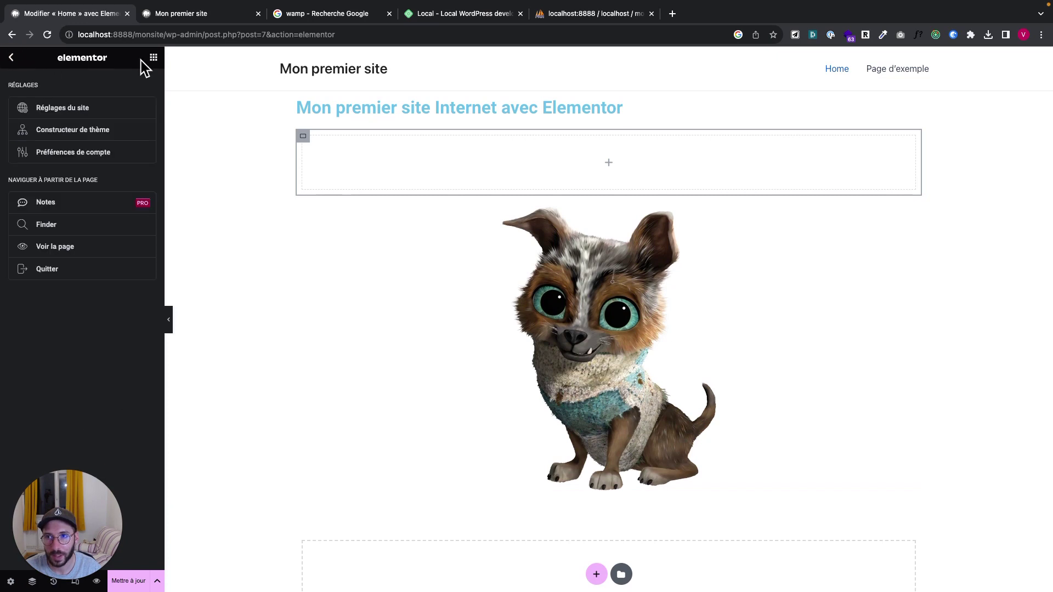
left_click(154, 58)
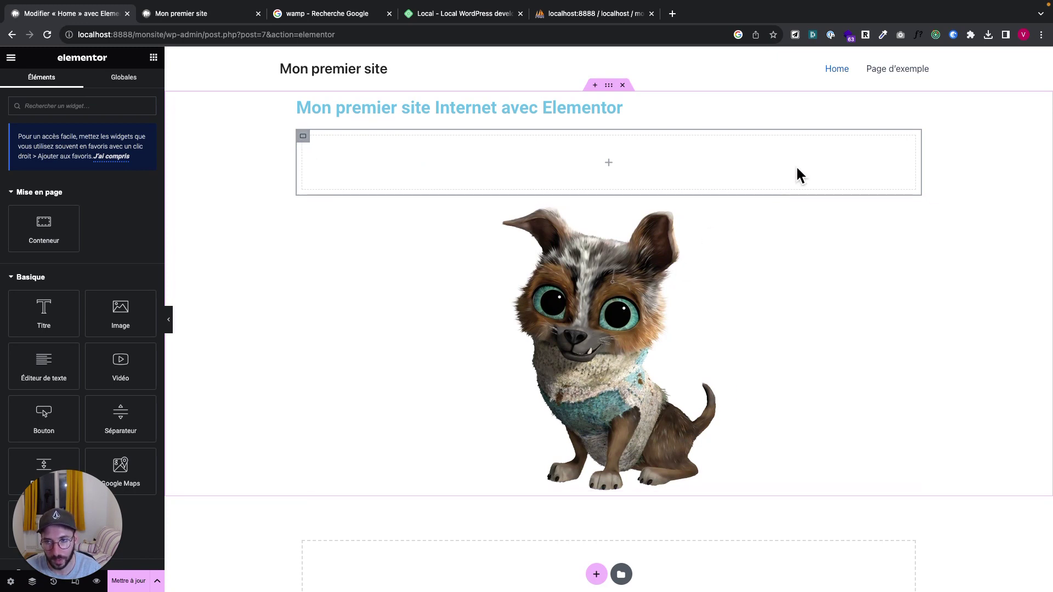
Move the dog image into the empty container and add an Éditeur de texte paragraph below it
left_click_drag(571, 310, 472, 157)
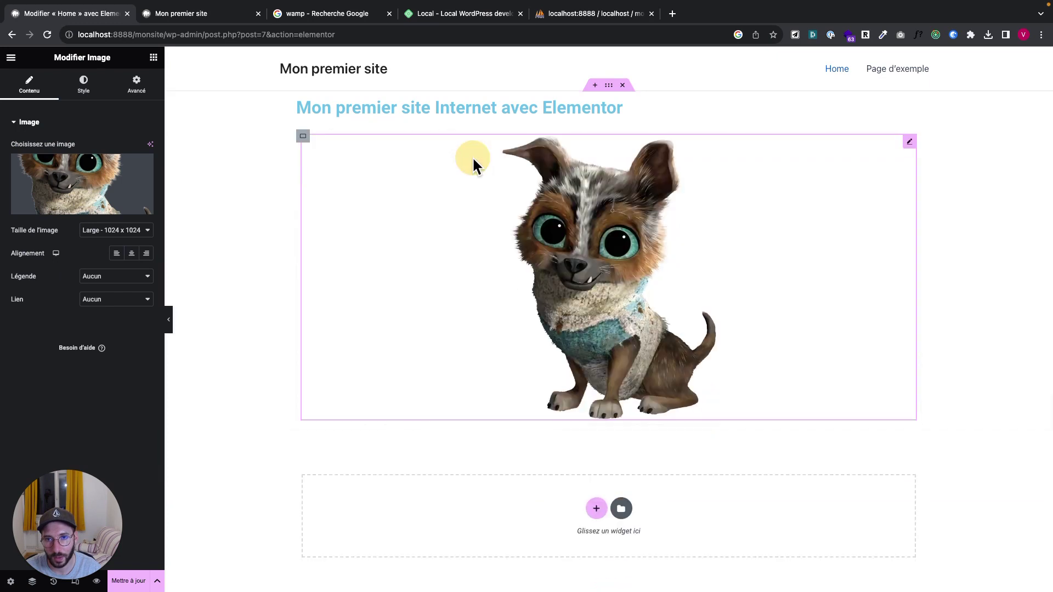
left_click(153, 57)
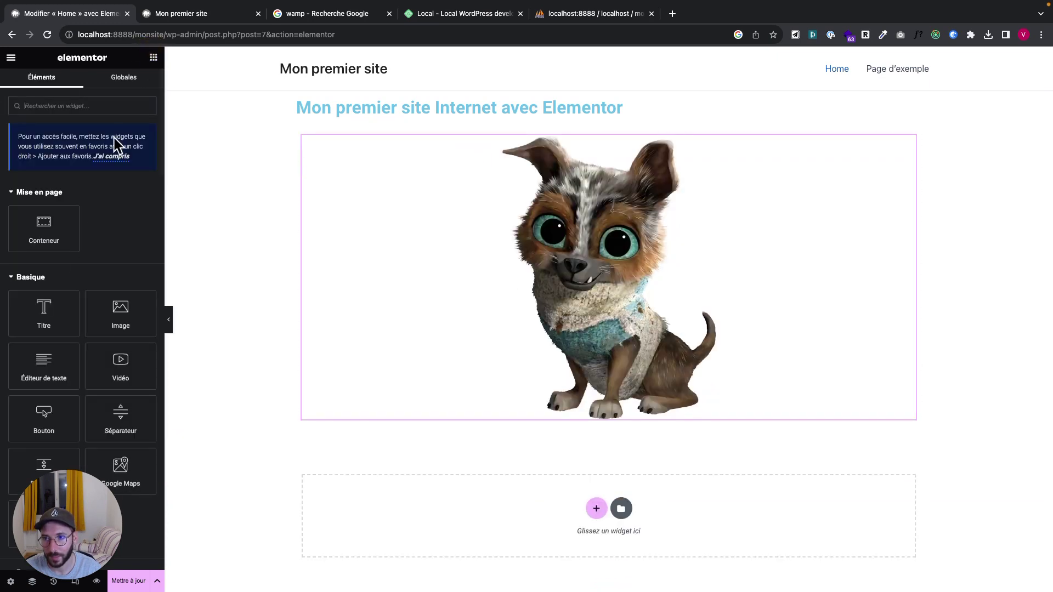
left_click_drag(43, 364, 383, 422)
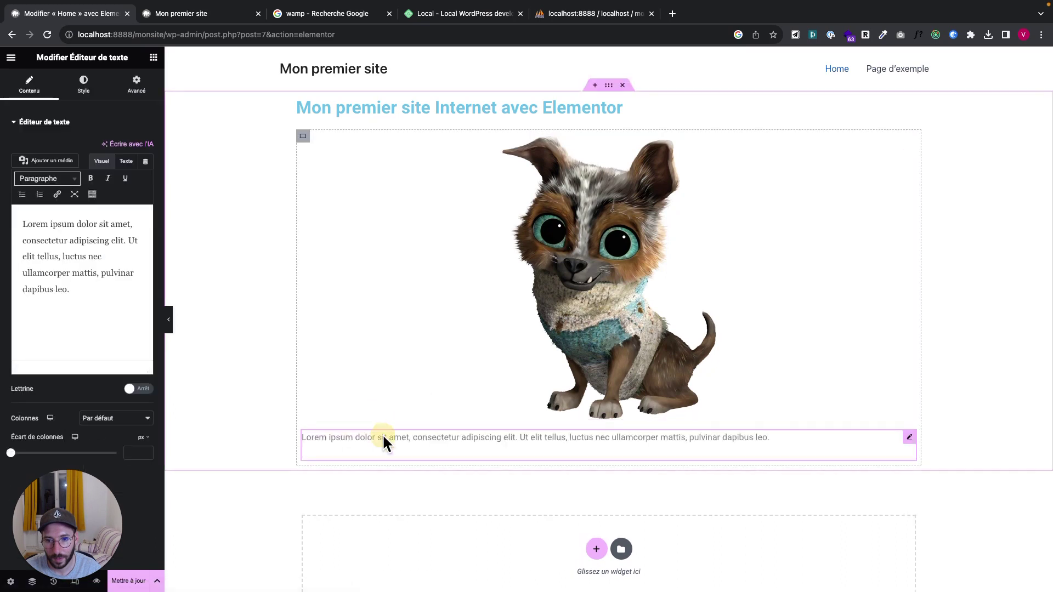
triple_click(383, 435)
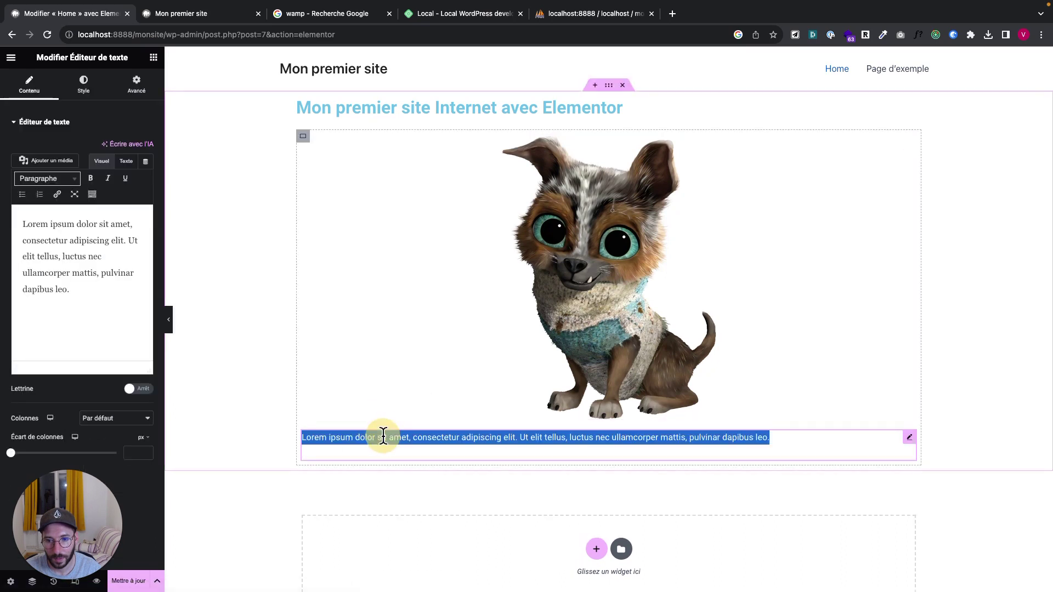
Set the container Direction to row and widen the dog image beside the Lorem ipsum text
left_click(381, 203)
left_click(303, 138)
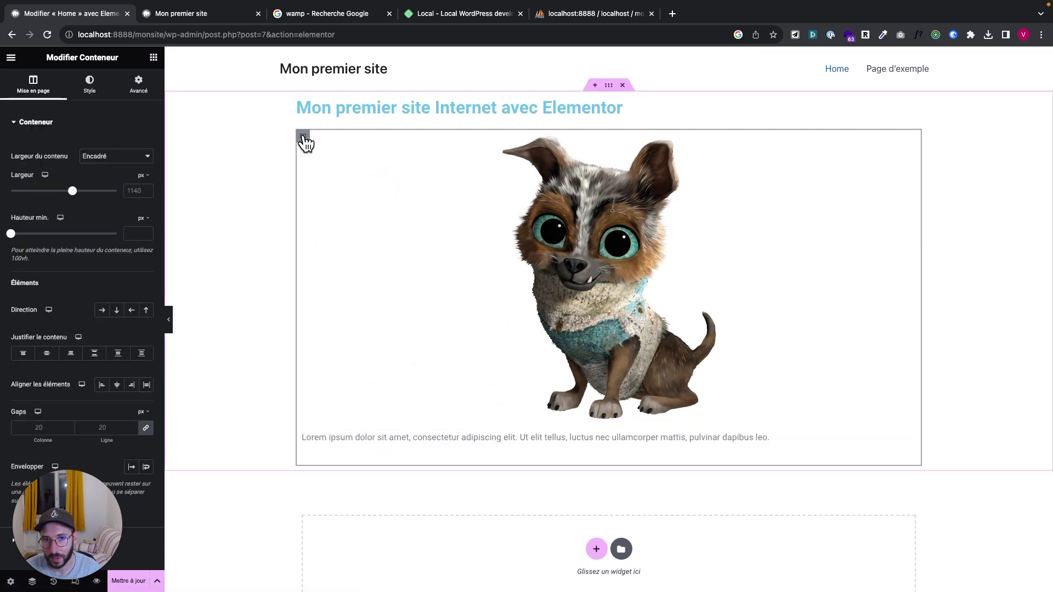
left_click(101, 311)
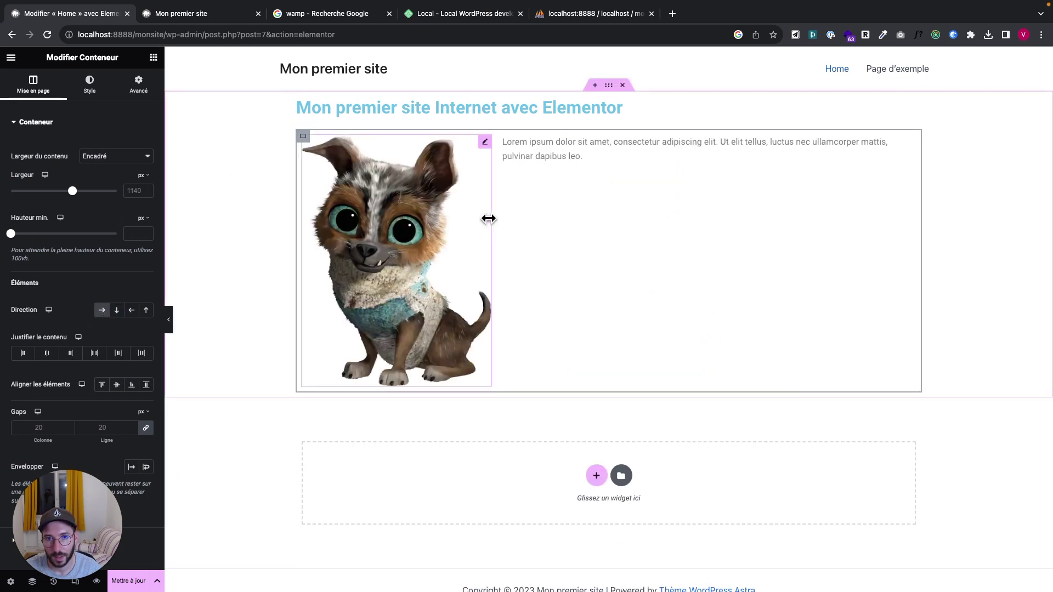
left_click_drag(486, 218, 603, 229)
left_click(670, 140)
triple_click(670, 140)
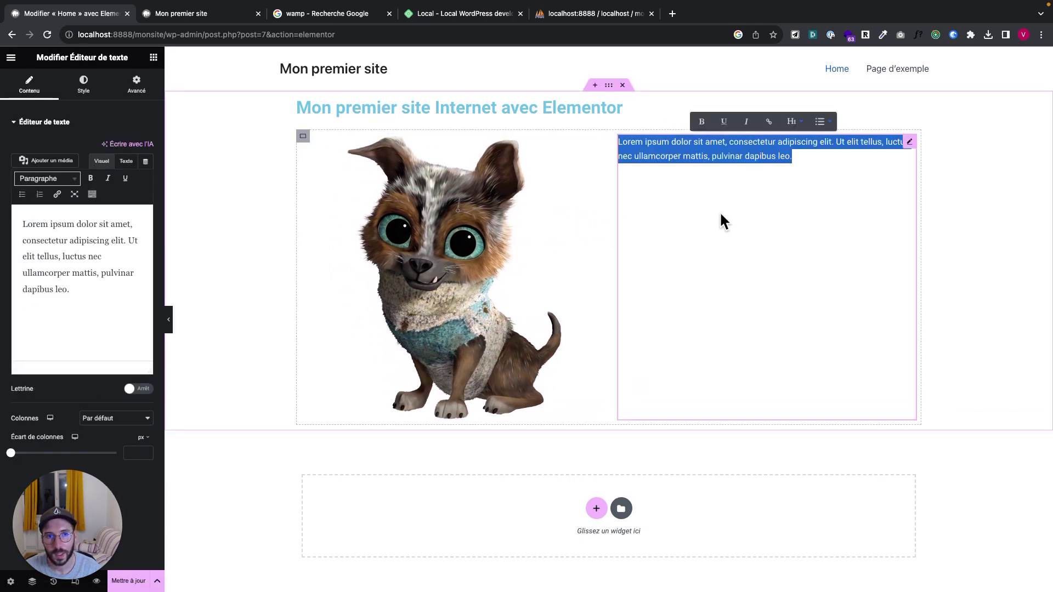
left_click(713, 239)
left_click(153, 58)
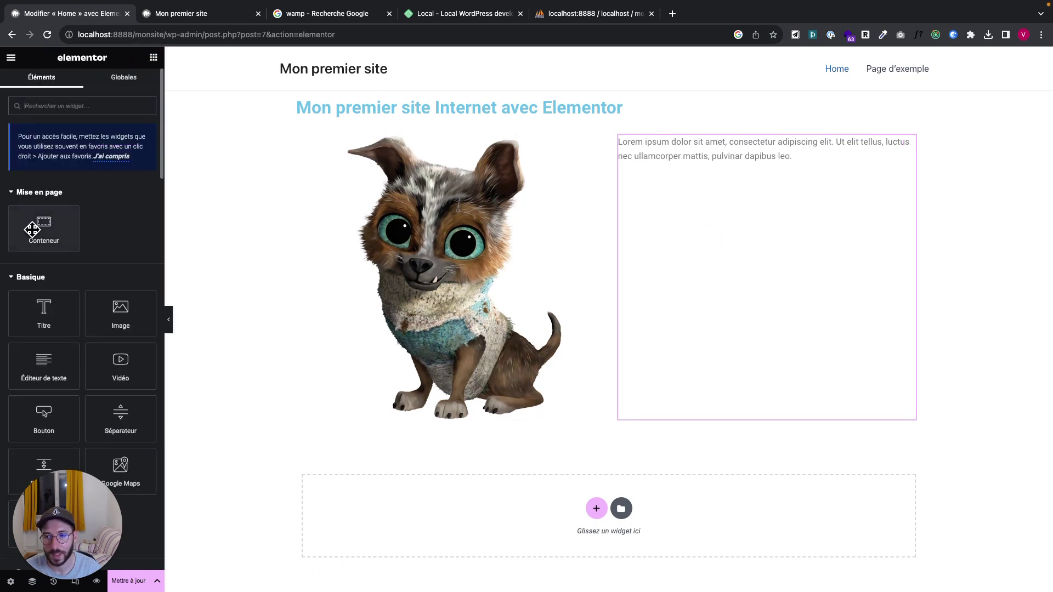
Nest a Conteneur beside the dog image, move the Lorem ipsum text into it, and add an Image widget below
left_click_drag(46, 319, 19, 317)
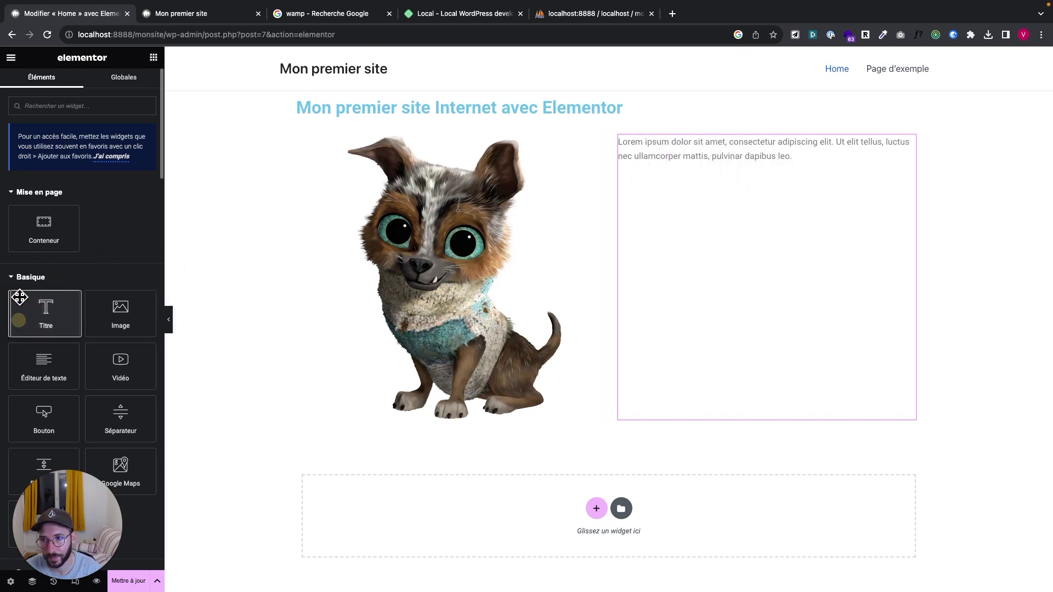
left_click_drag(42, 228, 595, 193)
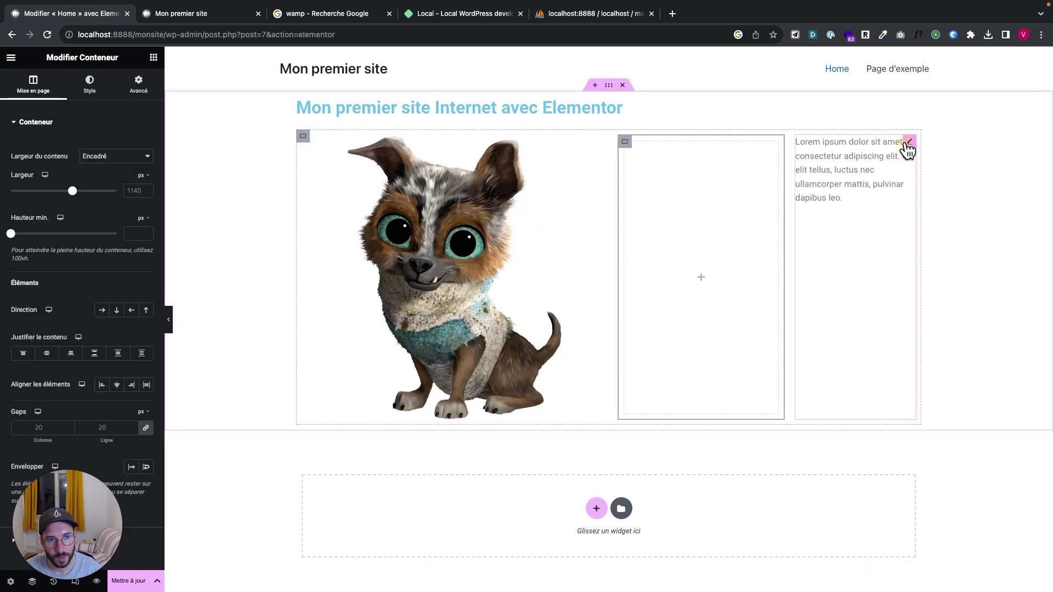
left_click_drag(907, 149, 700, 191)
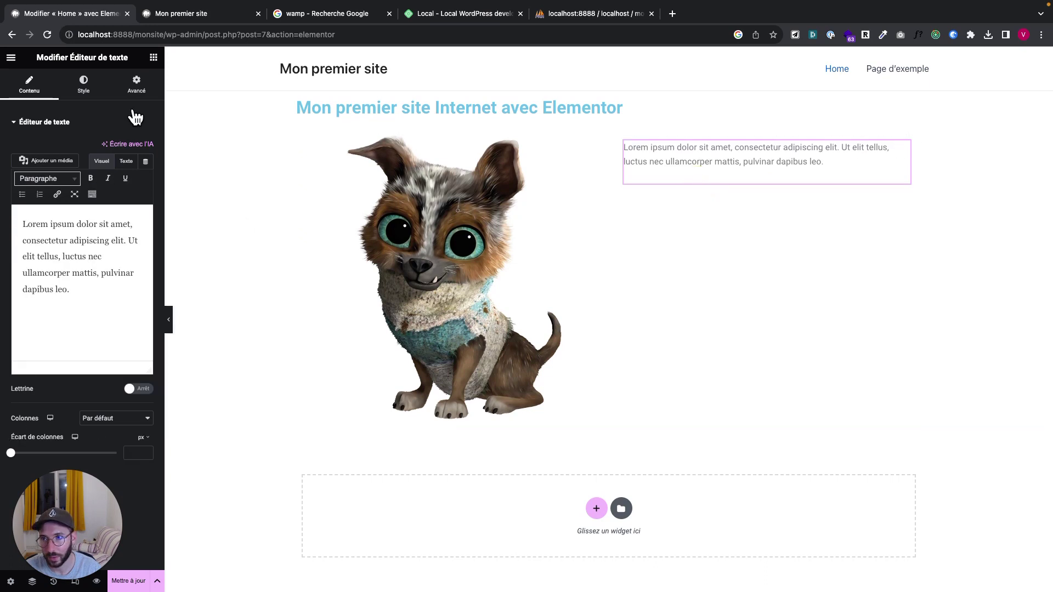
left_click(153, 58)
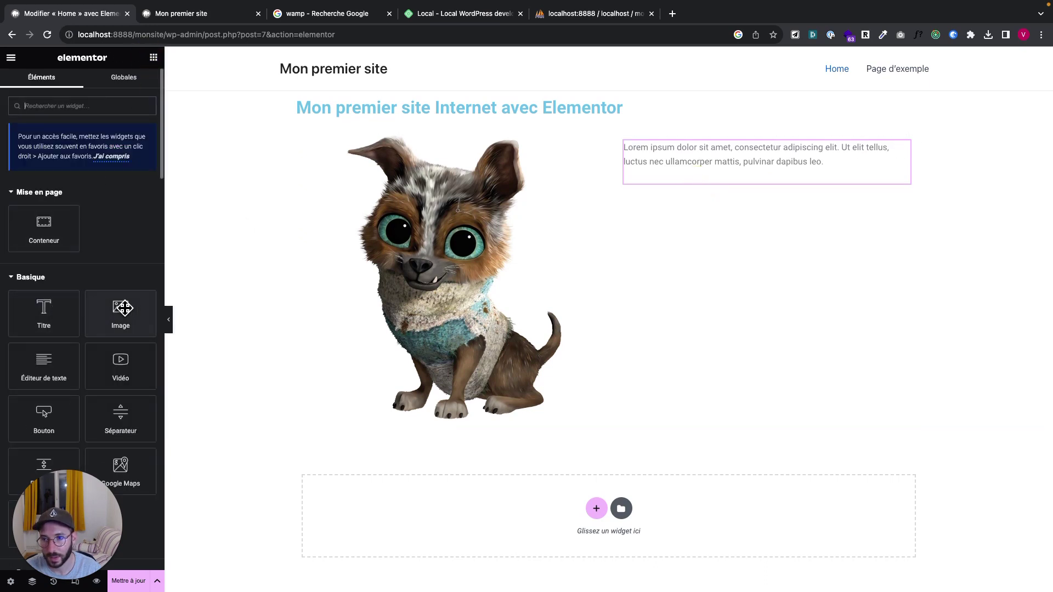
left_click_drag(123, 308, 683, 173)
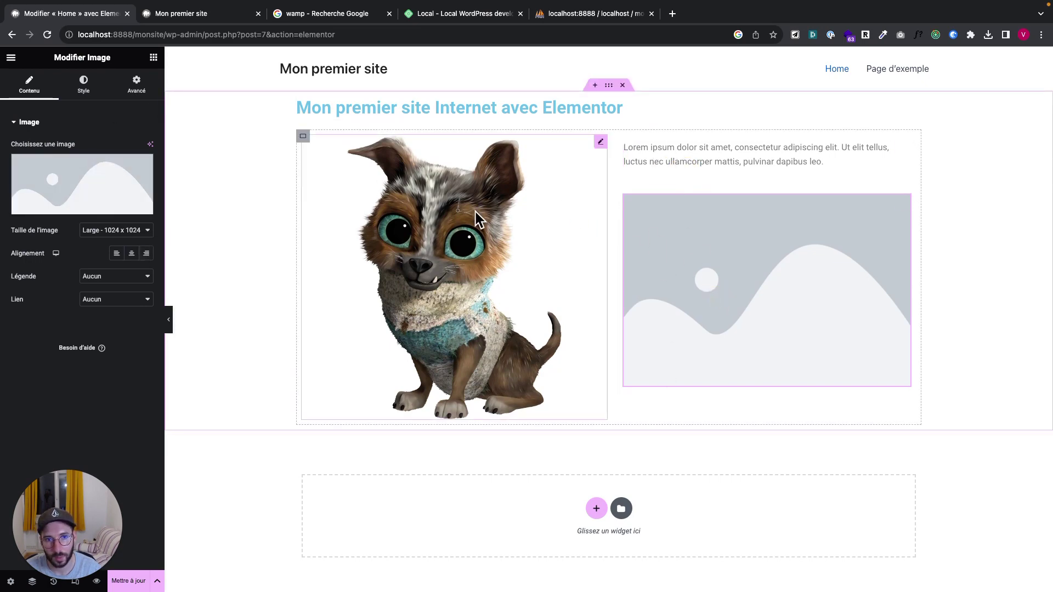
Fill the new image block with the uploaded Perrito dog picture from the media library
left_click(90, 186)
left_click(176, 192)
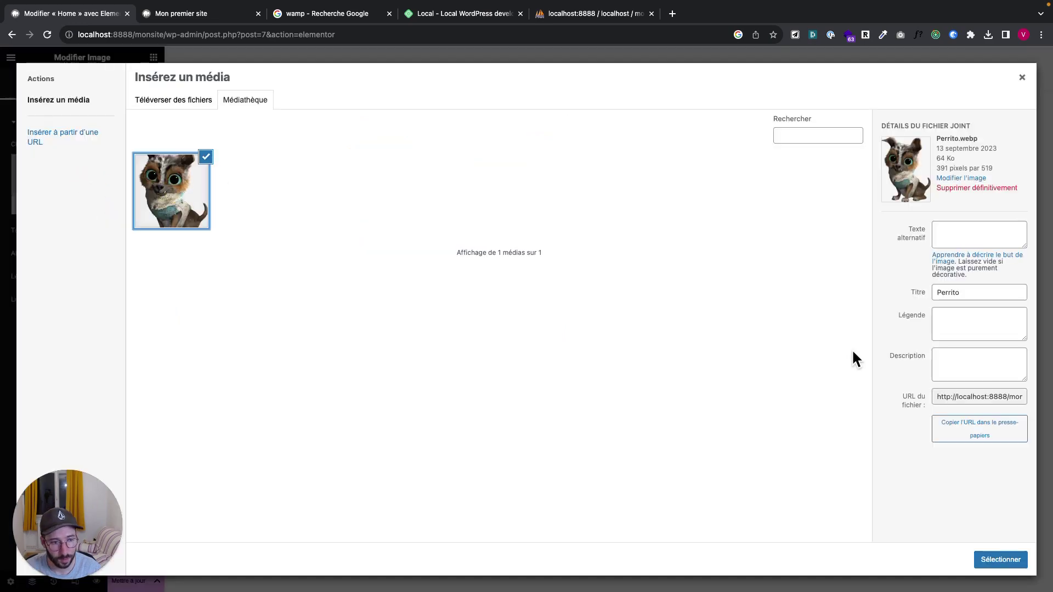
left_click(1003, 559)
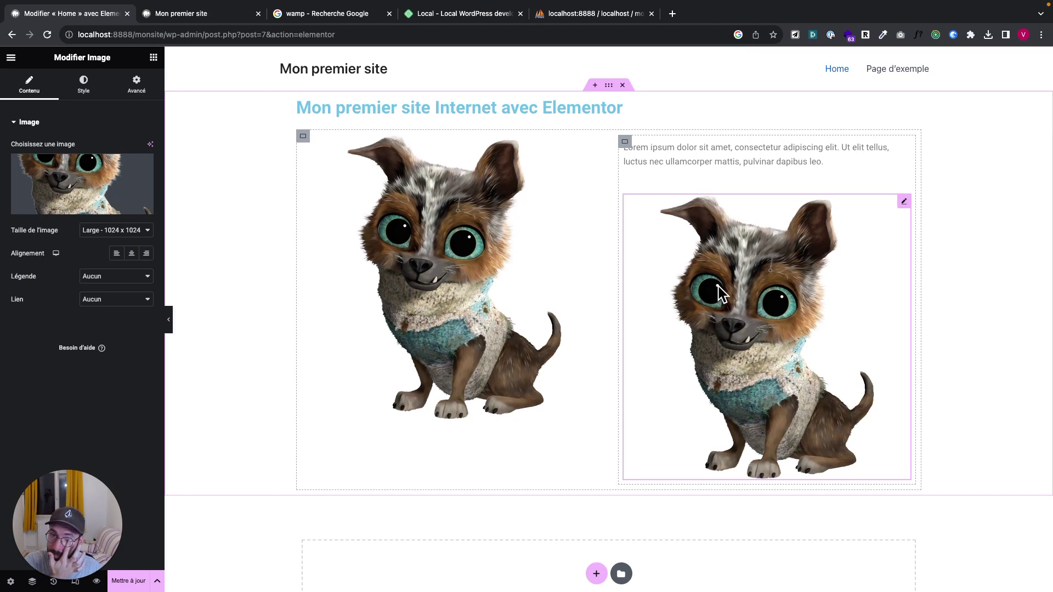
scroll(632, 376, "down", 3)
scroll(632, 376, "up", 3)
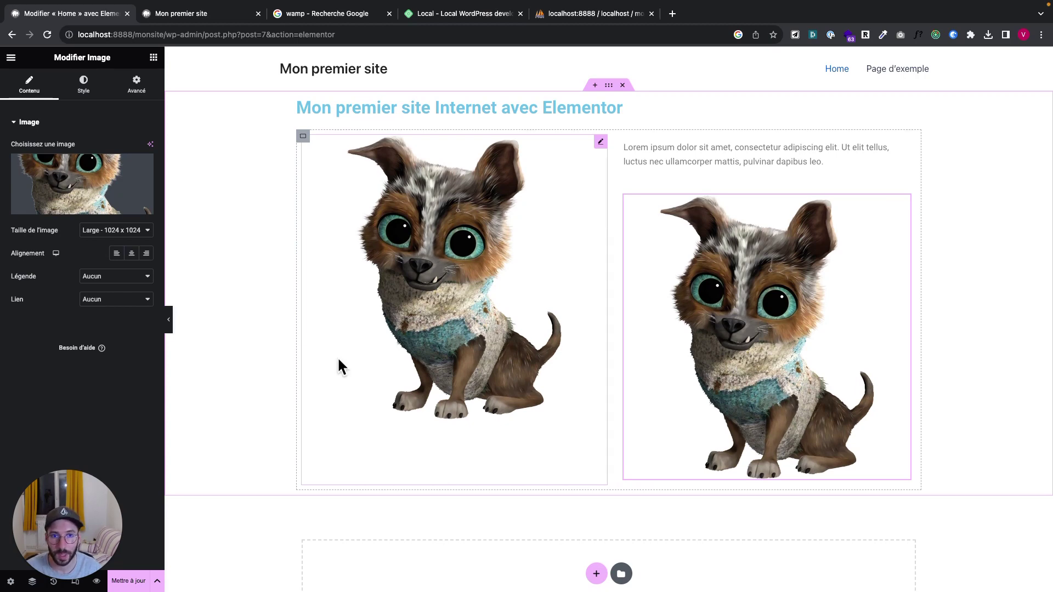
left_click(154, 59)
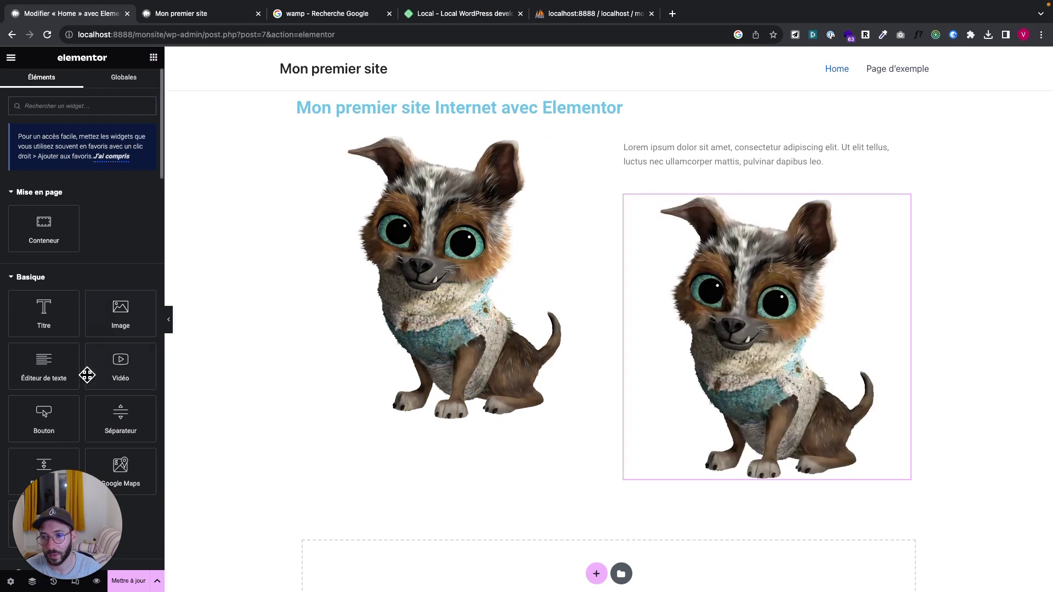
Add a Bouton widget under the right dog image with the label M'inscrire
scroll(87, 373, "down", 5)
scroll(89, 381, "up", 2)
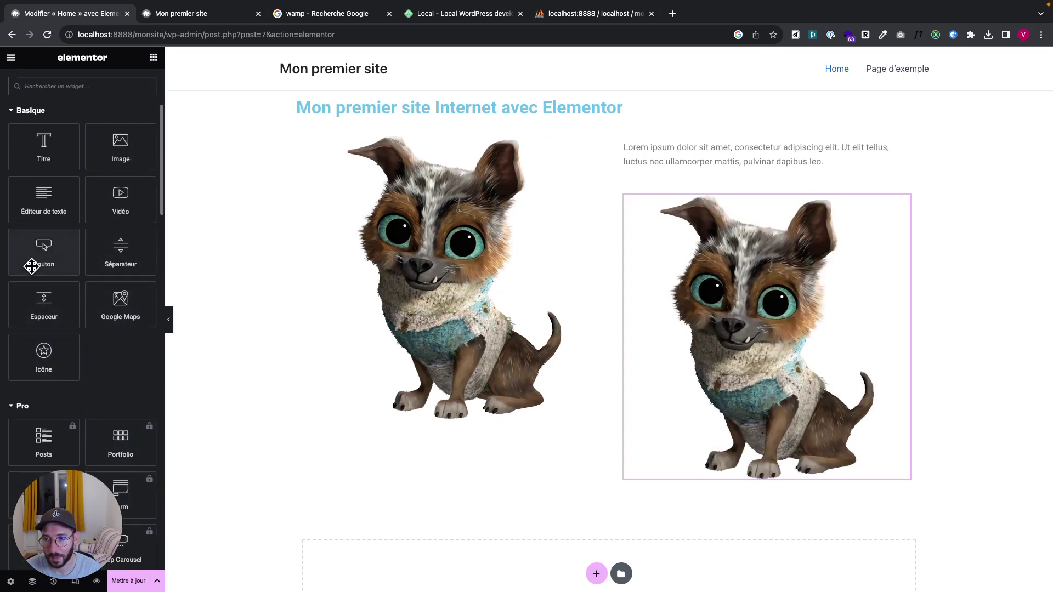
left_click_drag(33, 260, 685, 478)
left_click(687, 506)
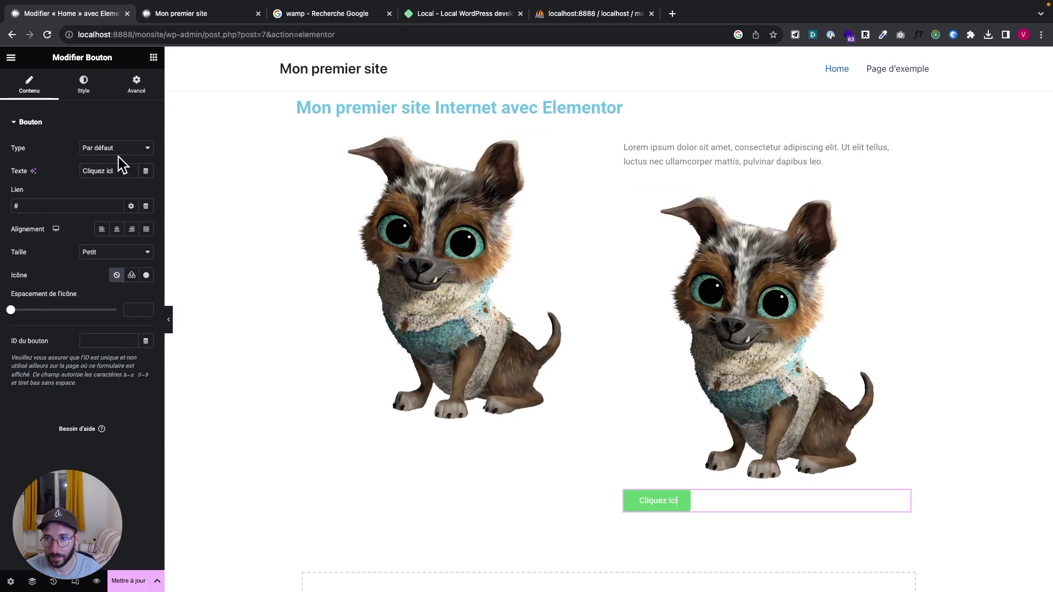
triple_click(106, 170)
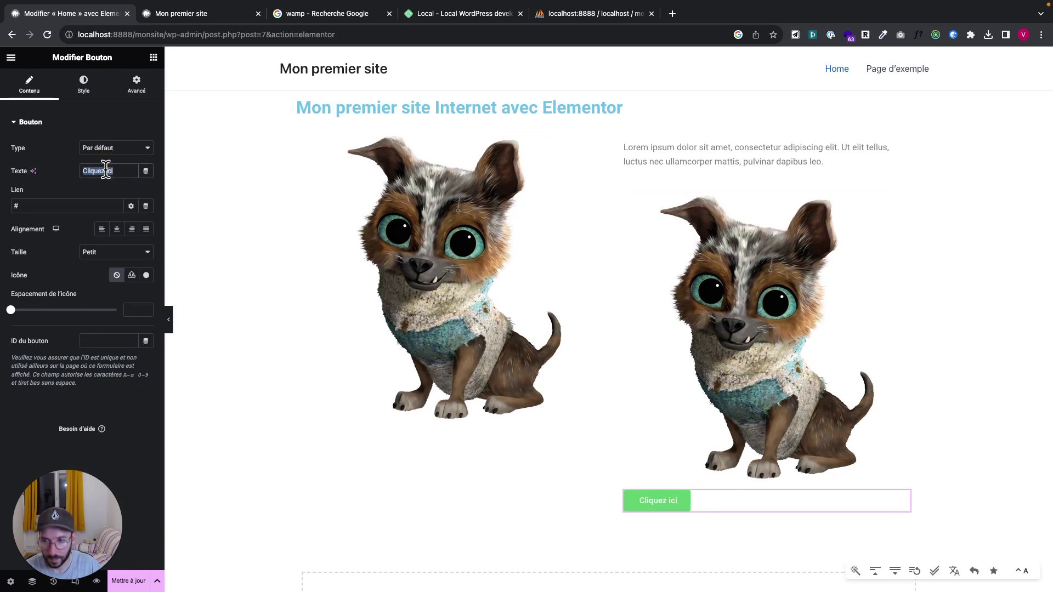
type("M'inscrire")
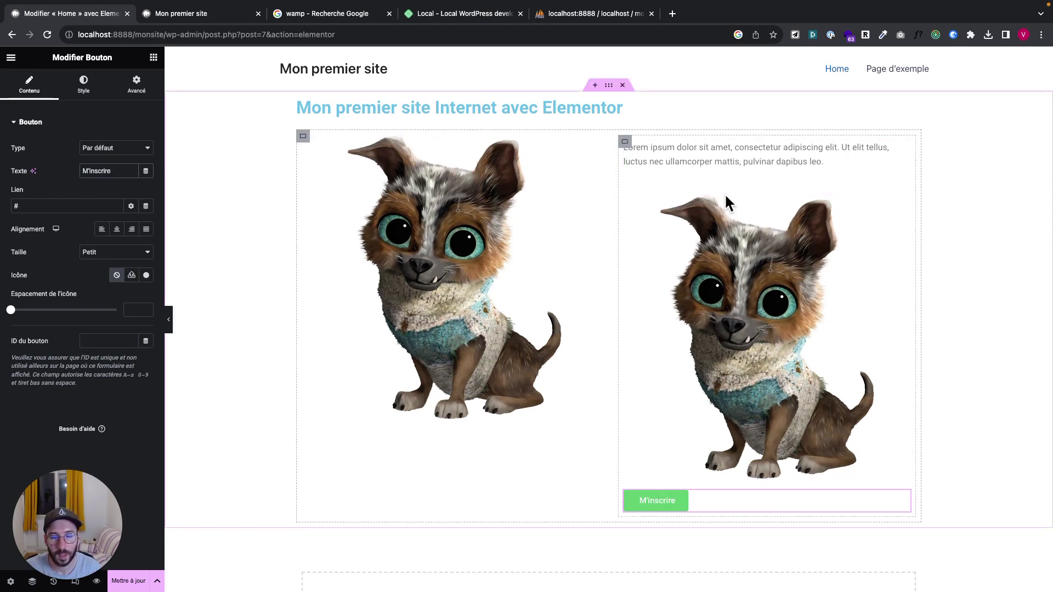
left_click(646, 507)
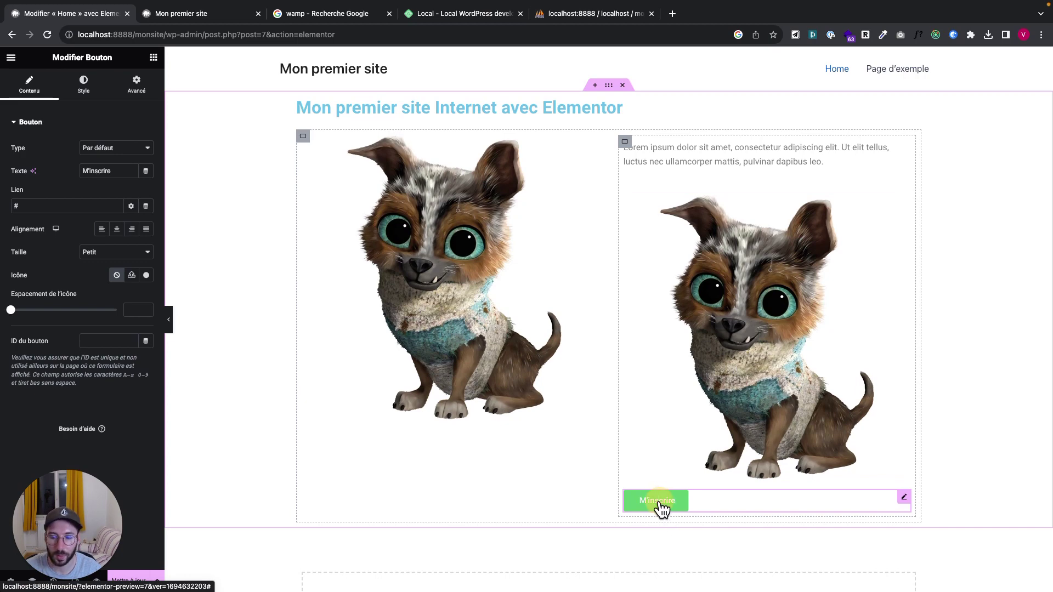
Set the button's Lien to the Page d'exemple page
scroll(455, 475, "down", 3)
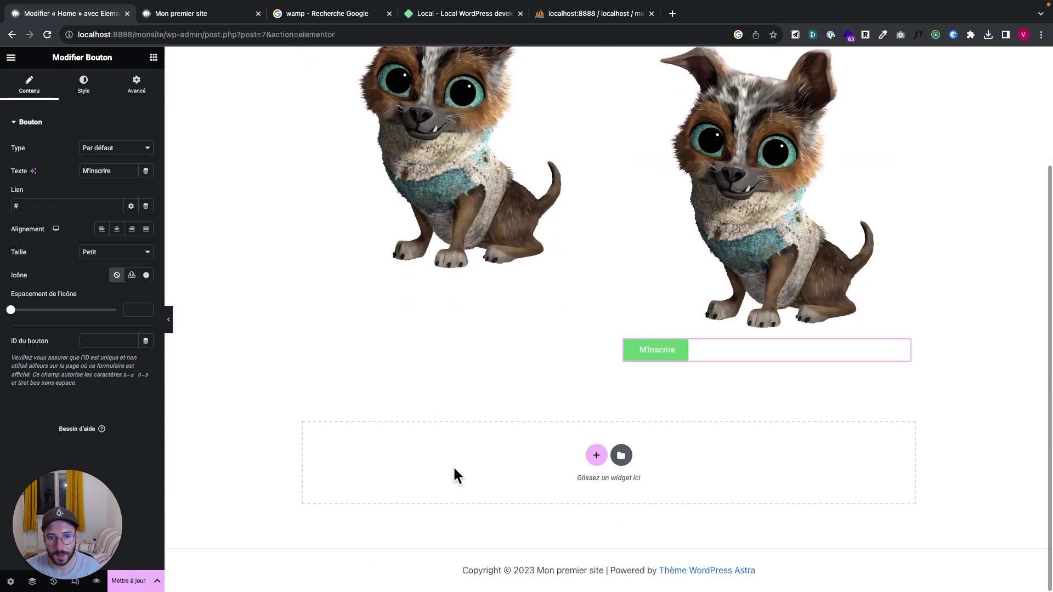
scroll(455, 475, "up", 2)
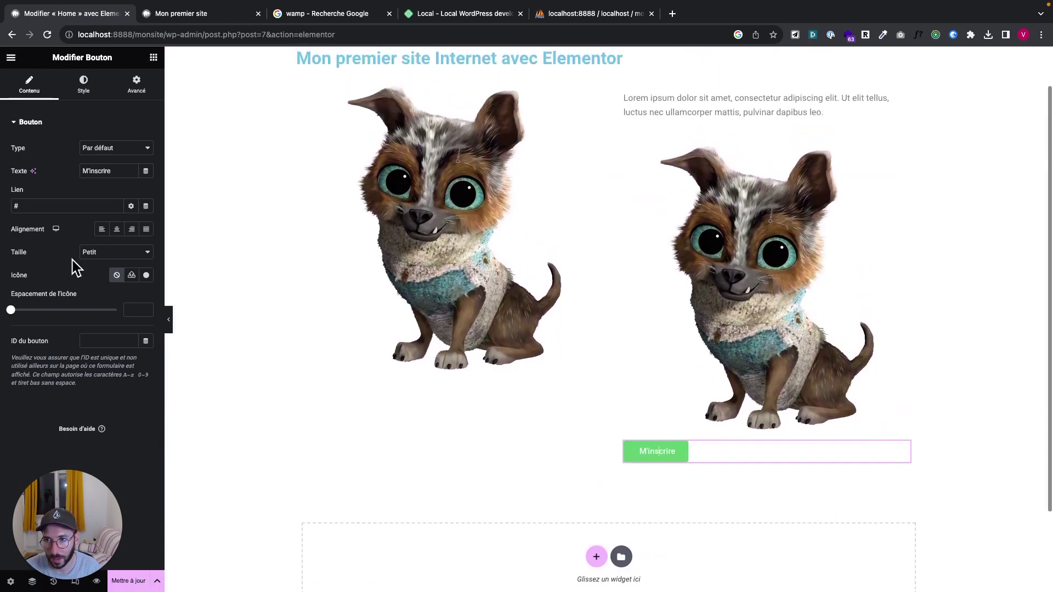
left_click(39, 206)
key("BackSpace")
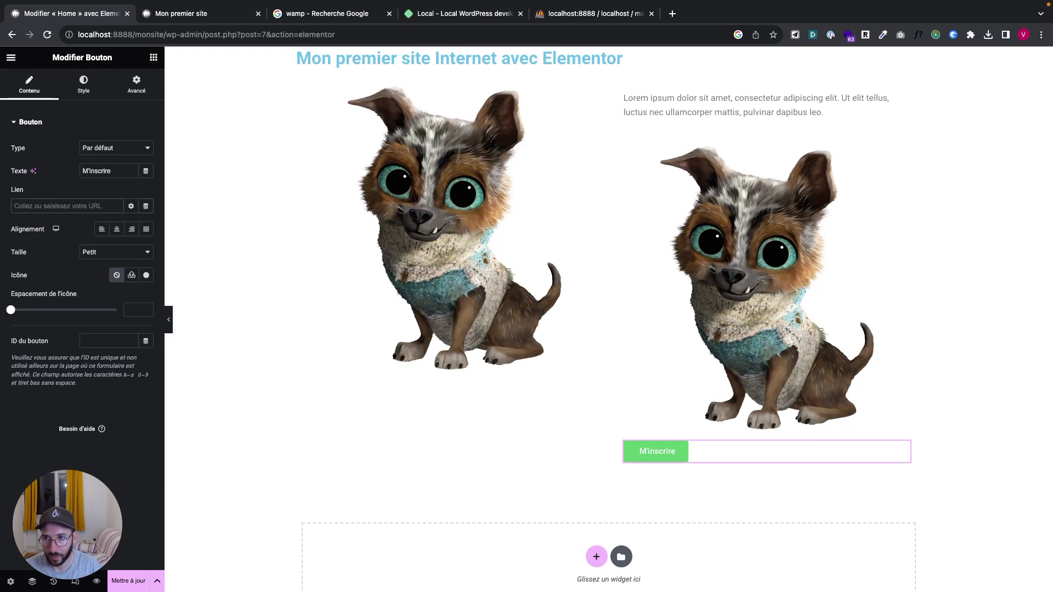
type("exemple")
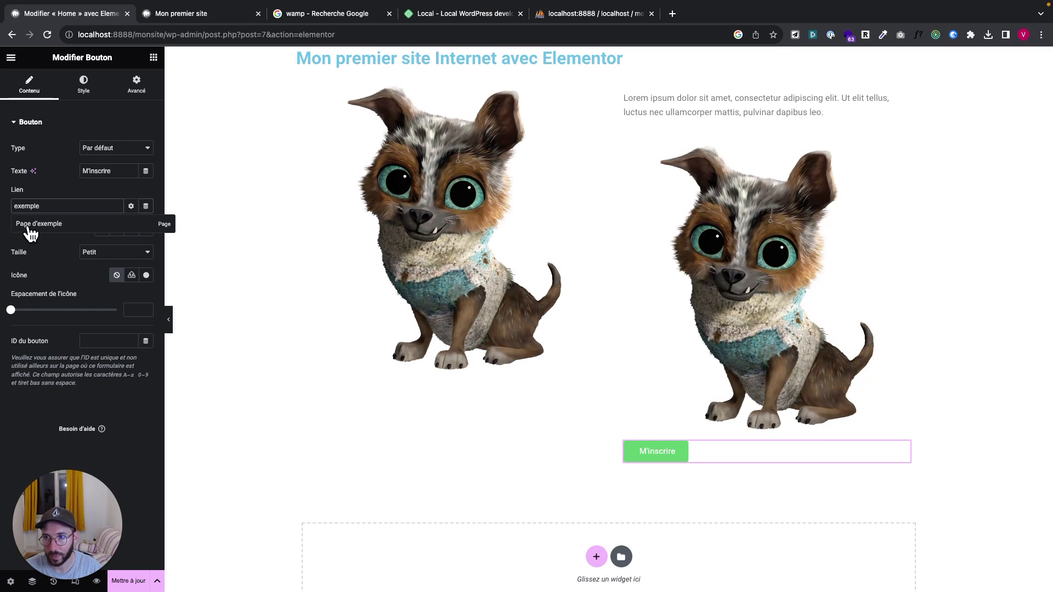
left_click(33, 222)
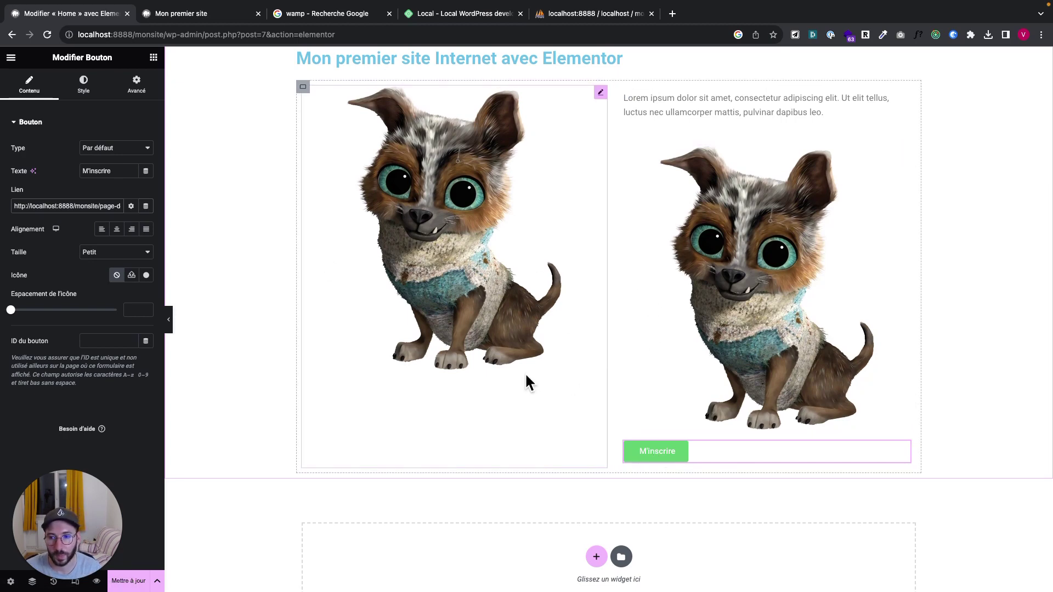
scroll(525, 373, "up", 1)
scroll(525, 373, "down", 3)
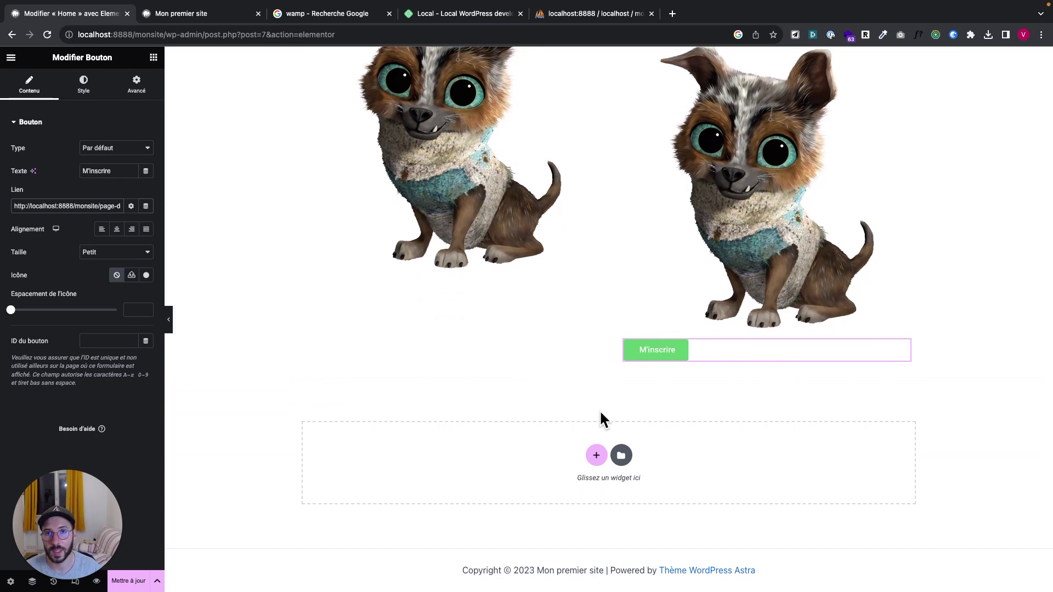
Open the Bibliothèque from the empty section and browse its Pages and Blocs templates
left_click(621, 456)
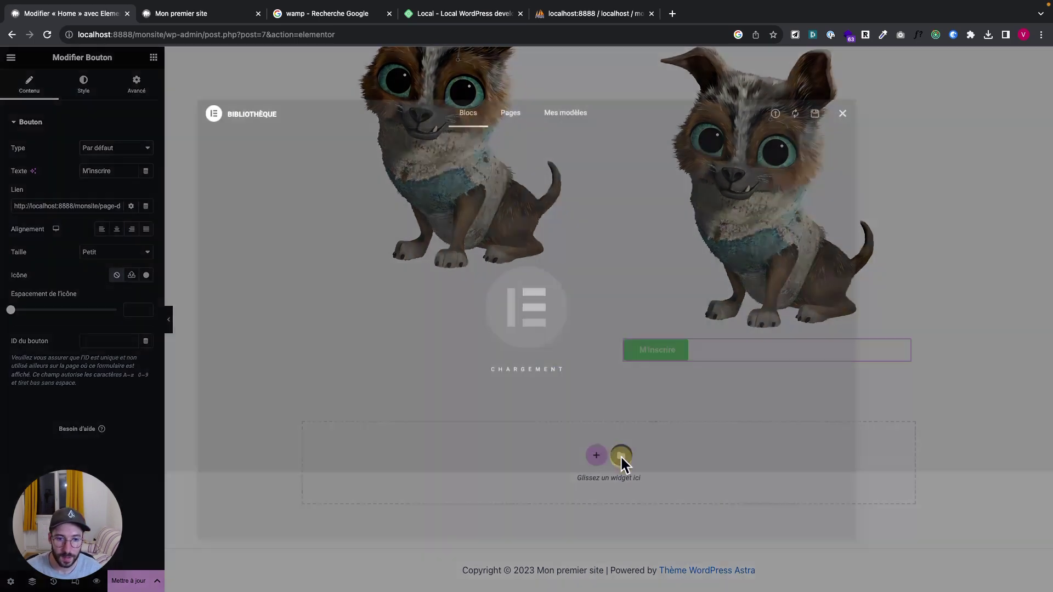
left_click(508, 120)
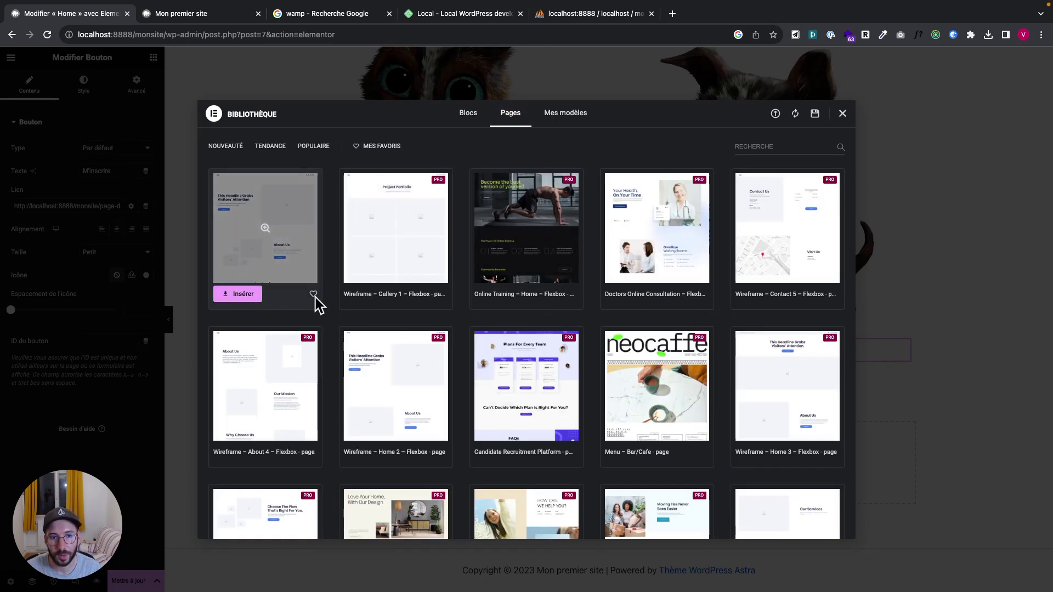
scroll(357, 404, "down", 6)
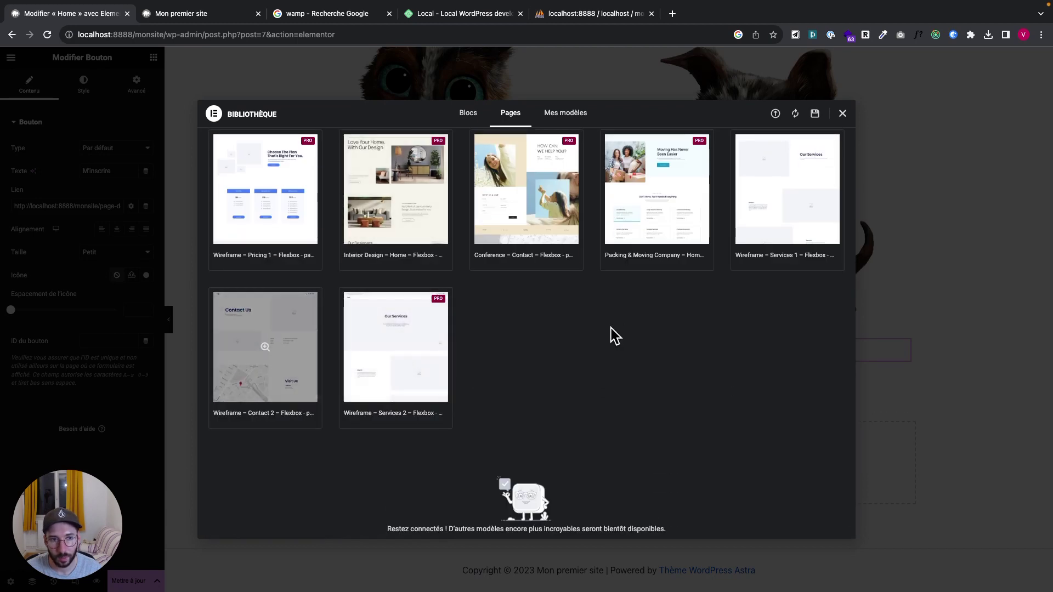
scroll(611, 336, "up", 6)
mouse_move(271, 230)
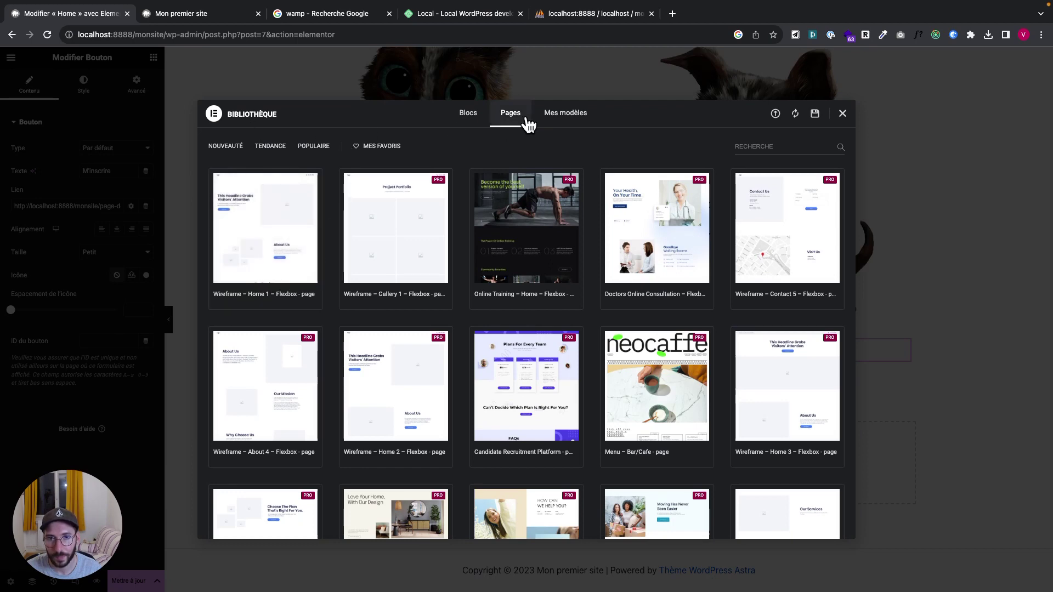
left_click(469, 115)
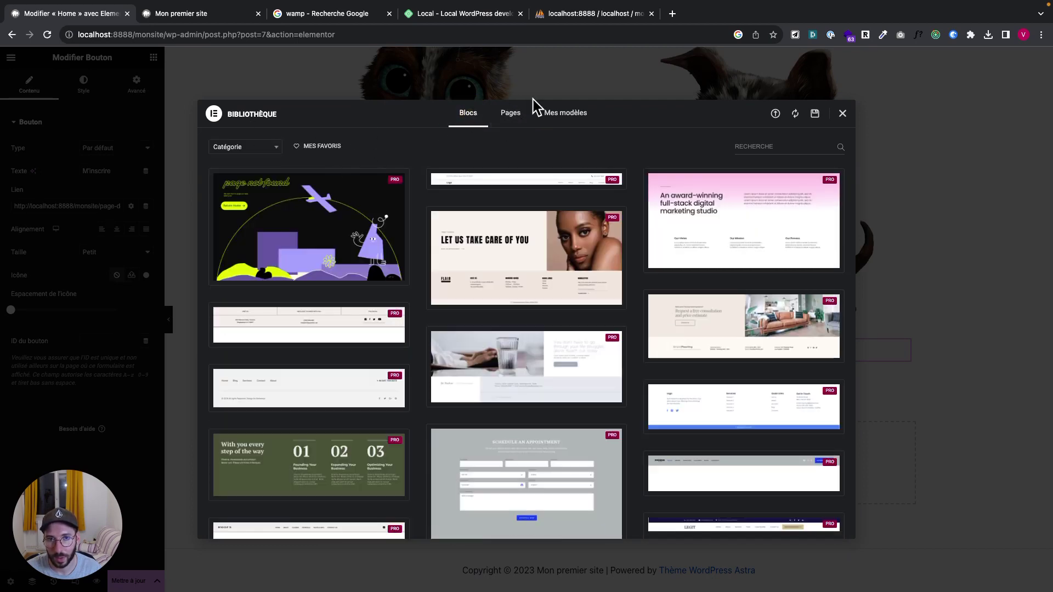
left_click(516, 114)
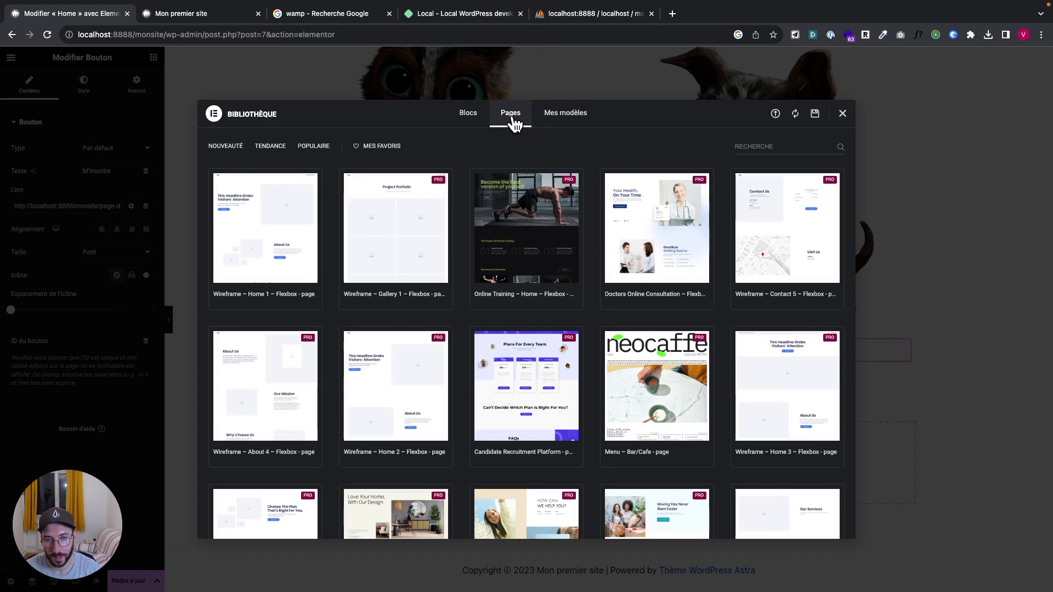
left_click(462, 119)
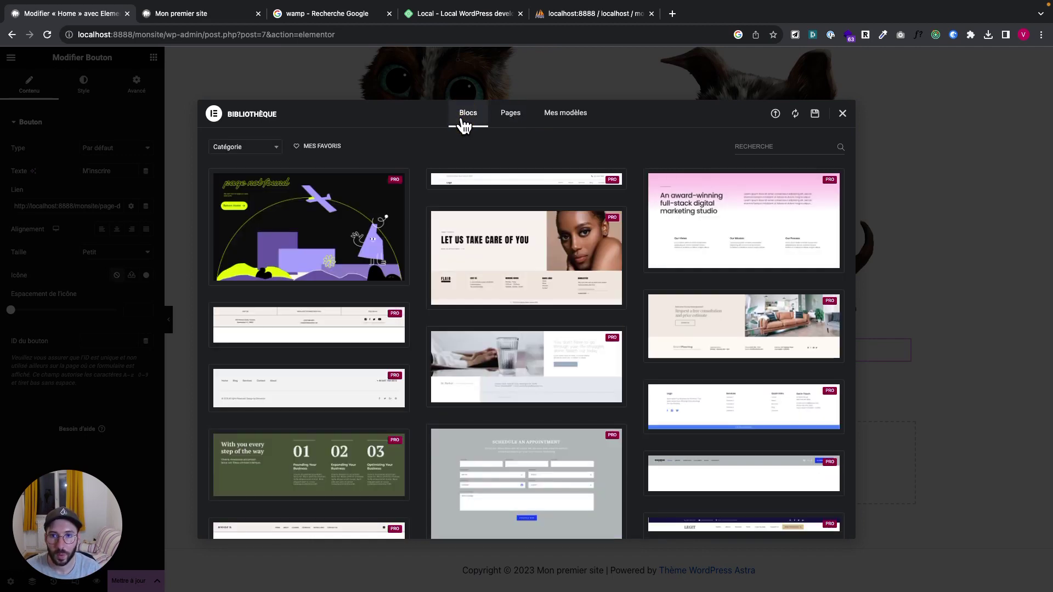
Filter the Blocs templates to the Hero category
left_click(258, 152)
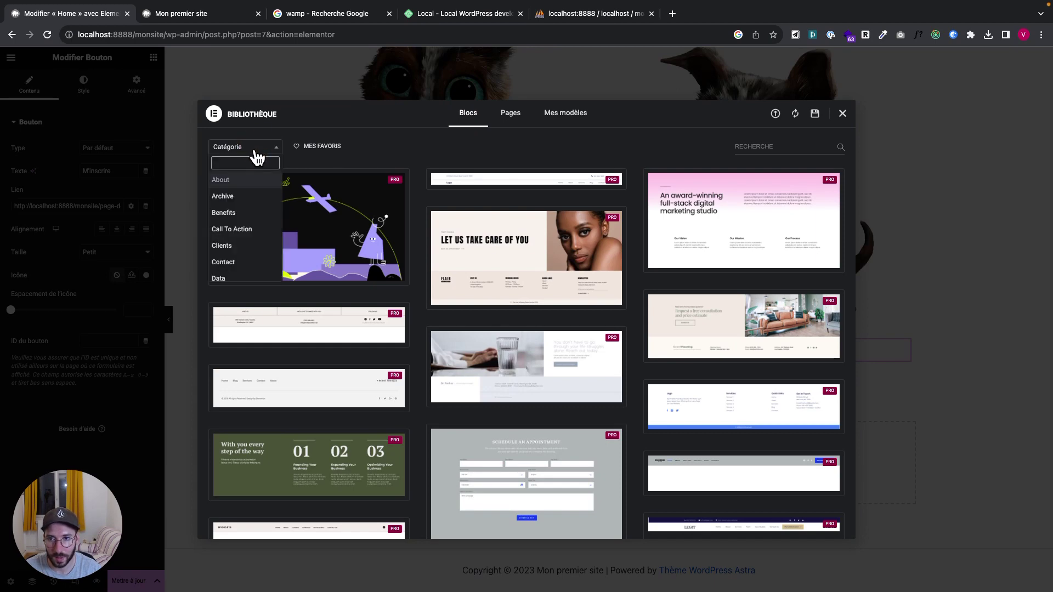
type("hero")
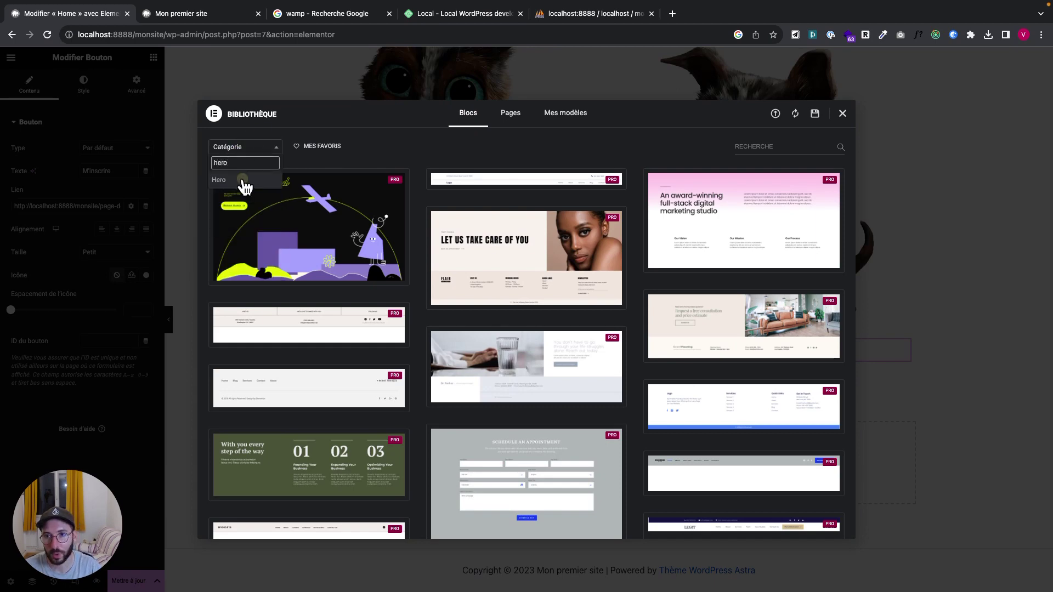
left_click(244, 187)
Insert the 'This Headline Grabs Visitors' Attention' hero block
mouse_move(455, 288)
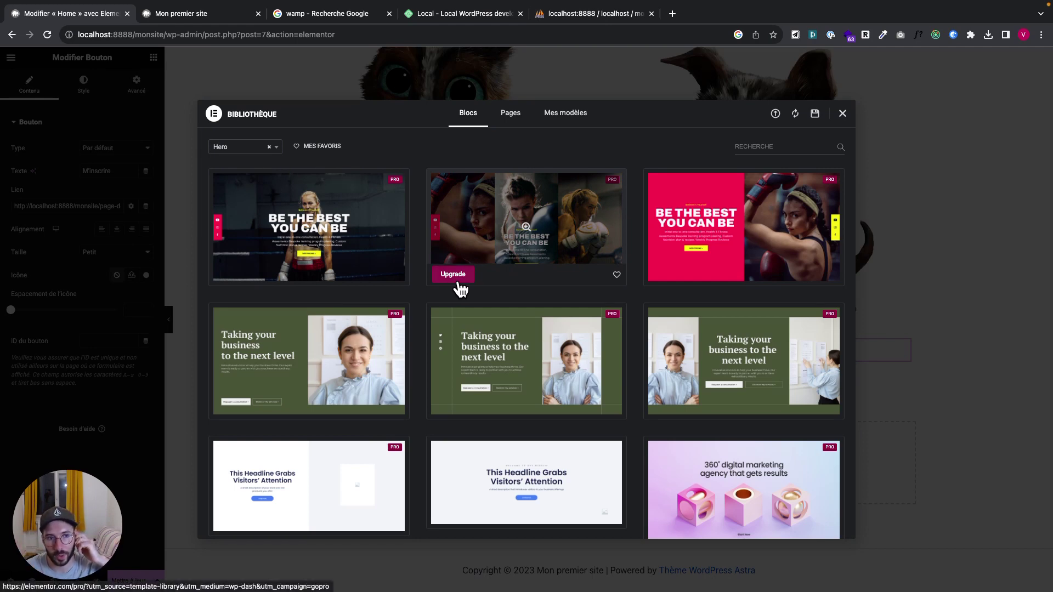
scroll(554, 353, "down", 4)
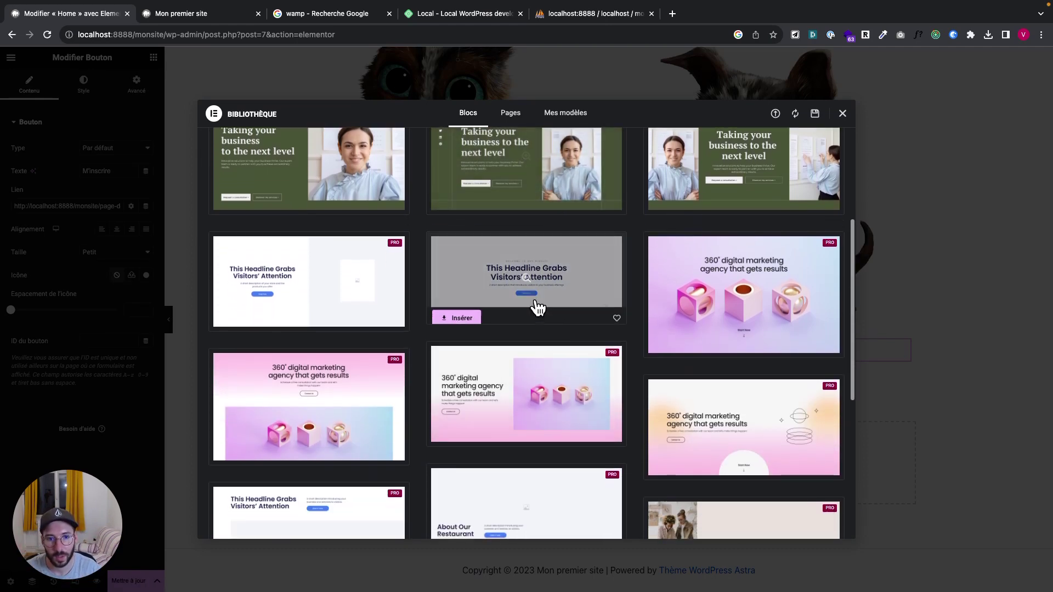
scroll(546, 400, "down", 6)
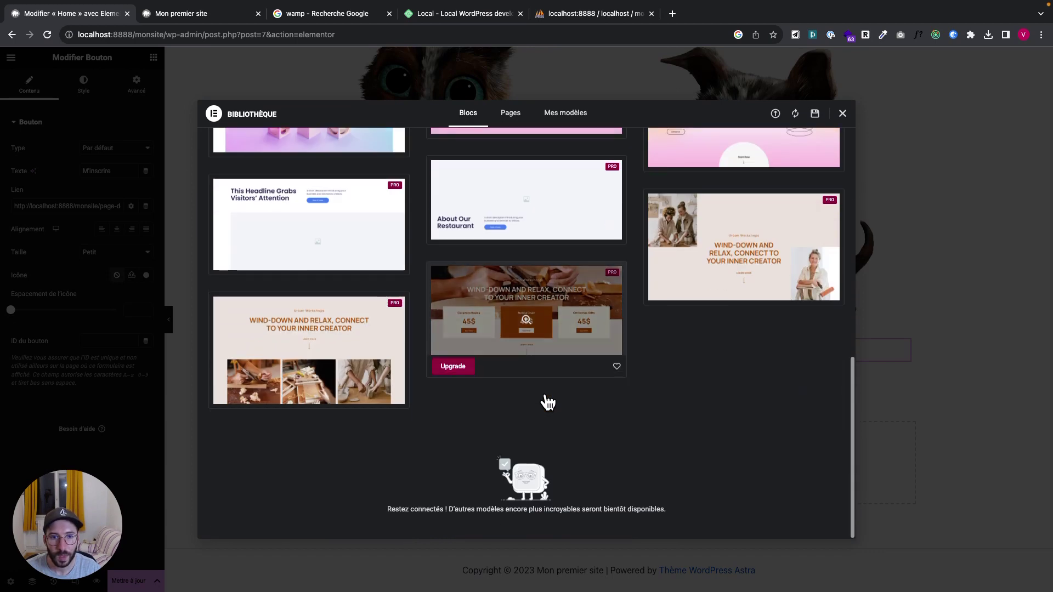
scroll(548, 403, "up", 10)
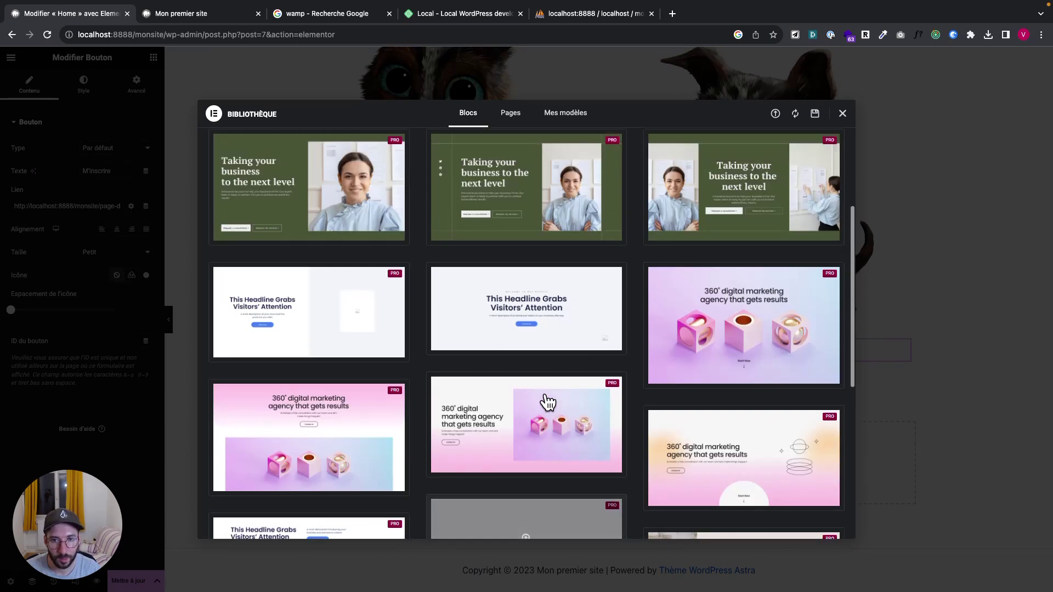
scroll(548, 403, "up", 3)
scroll(548, 403, "down", 2)
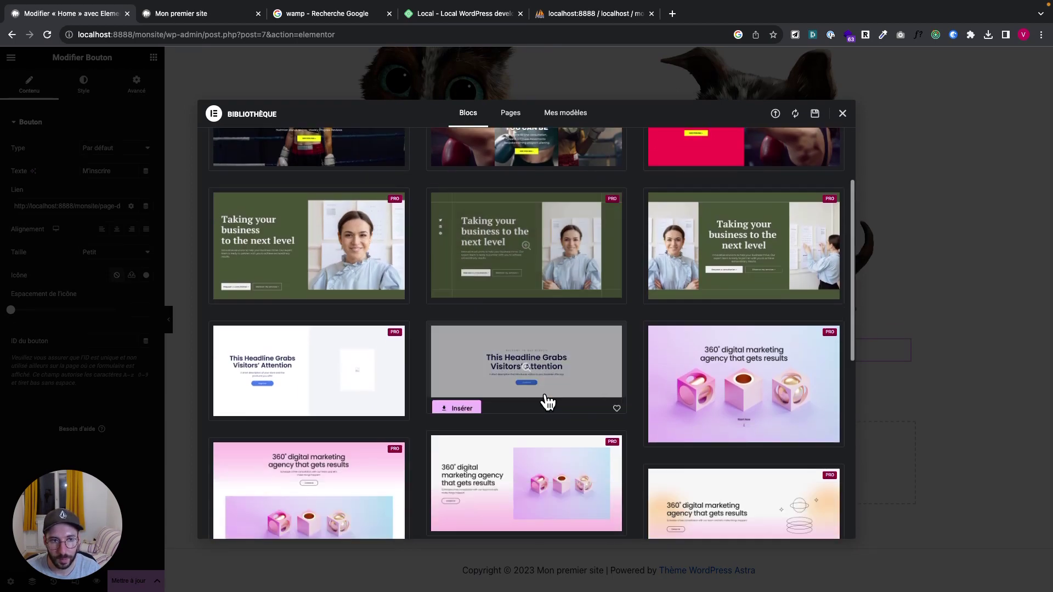
scroll(548, 403, "down", 2)
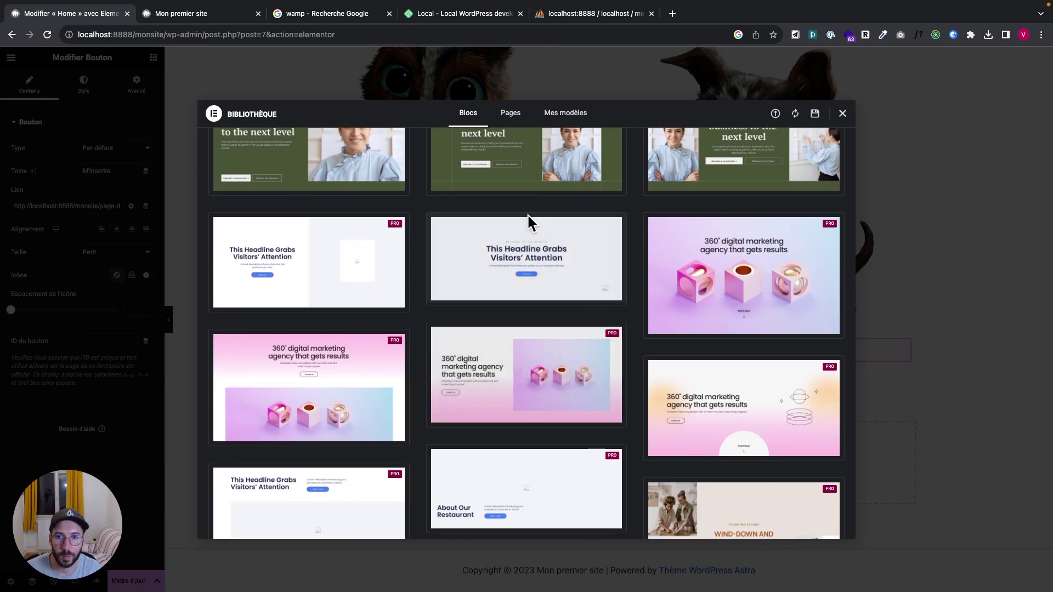
mouse_move(479, 252)
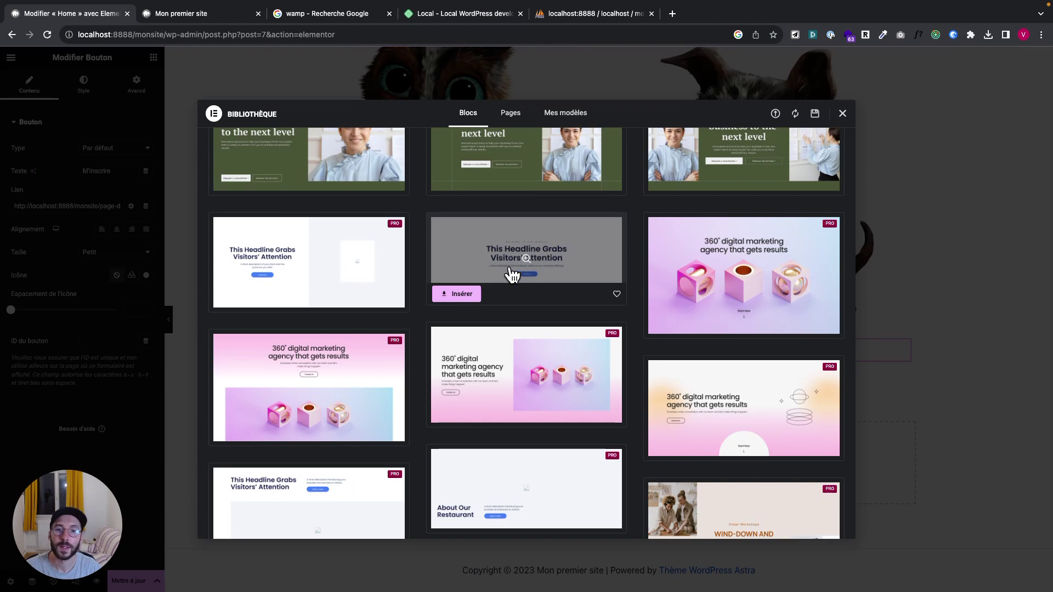
left_click(463, 295)
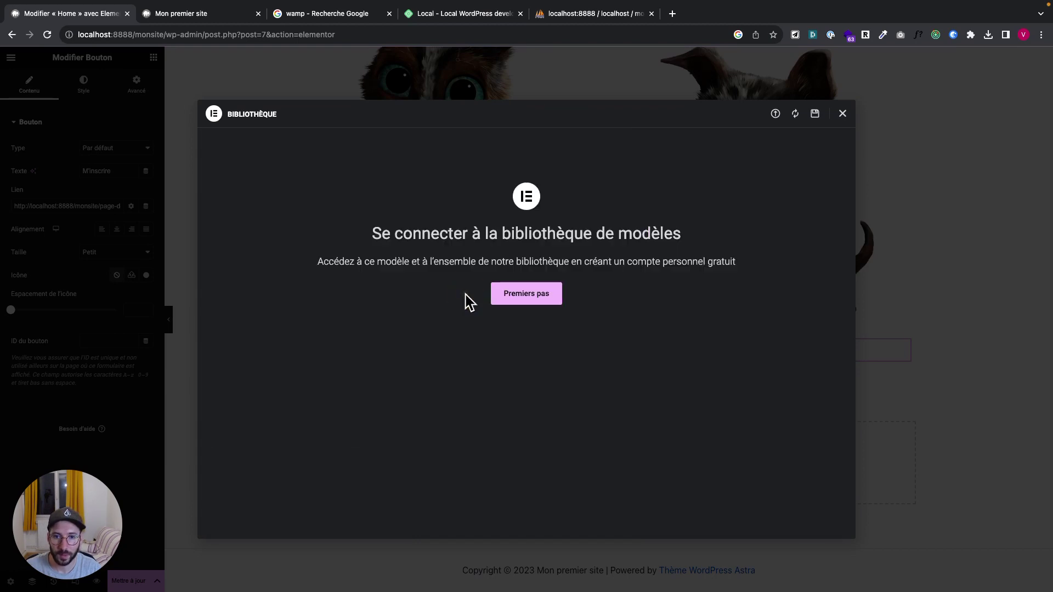
Connect the site to the Elementor template library without sharing plugin usage data
left_click(516, 296)
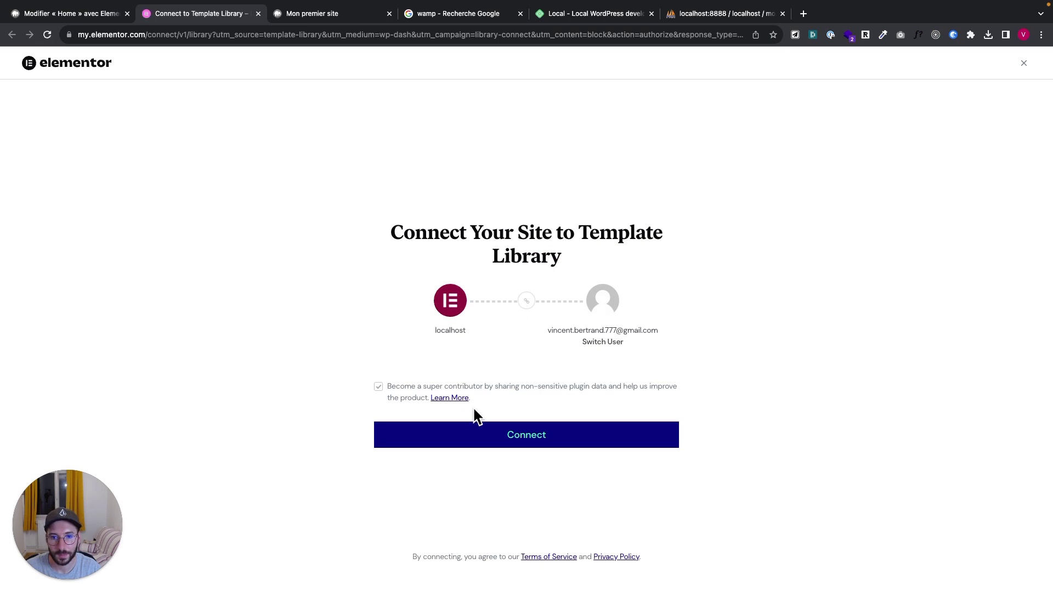
left_click(379, 387)
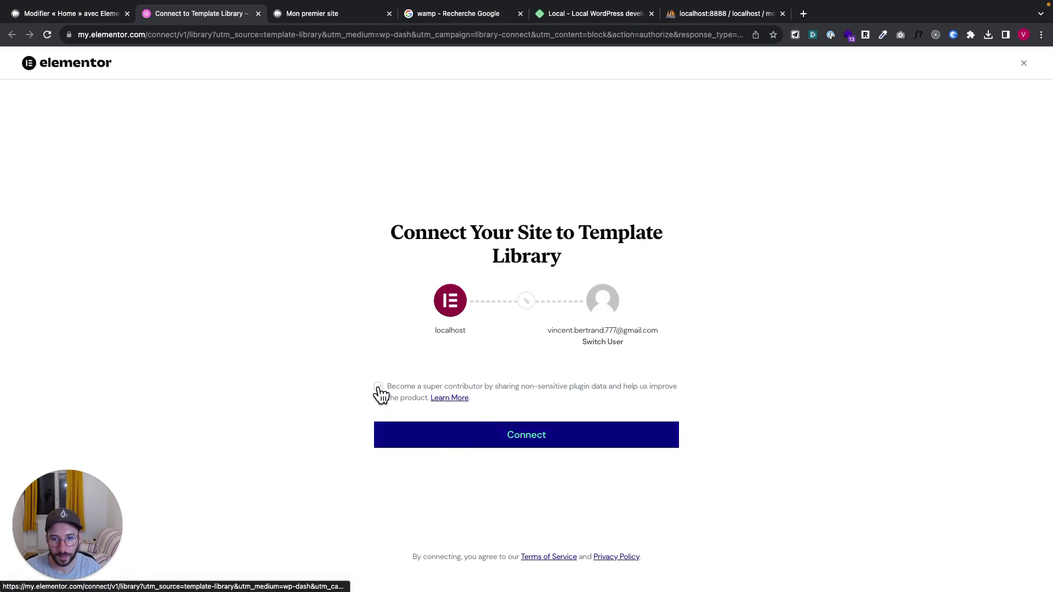
left_click(431, 434)
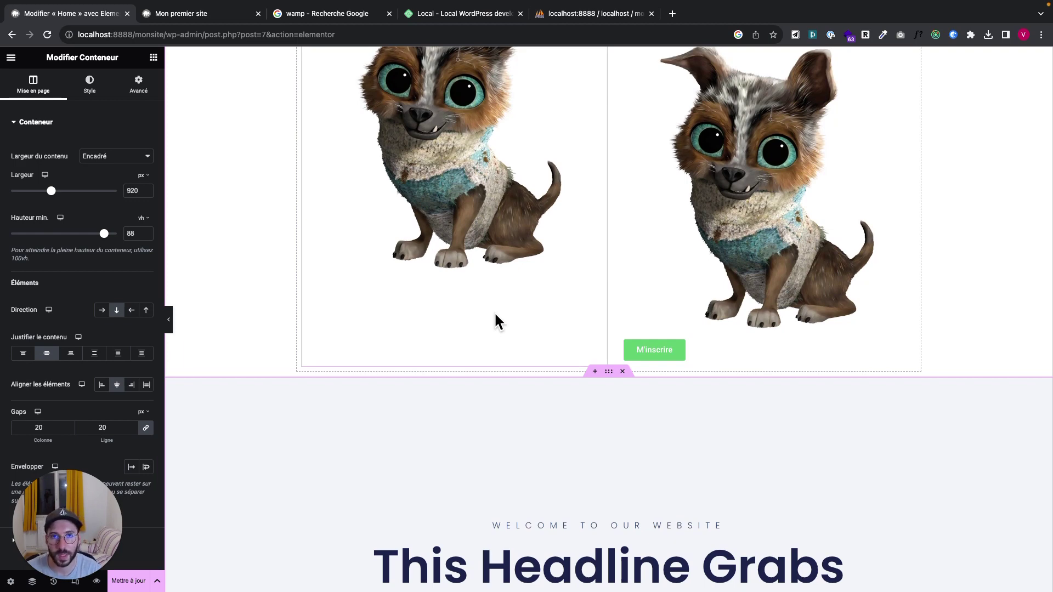
scroll(494, 312, "down", 7)
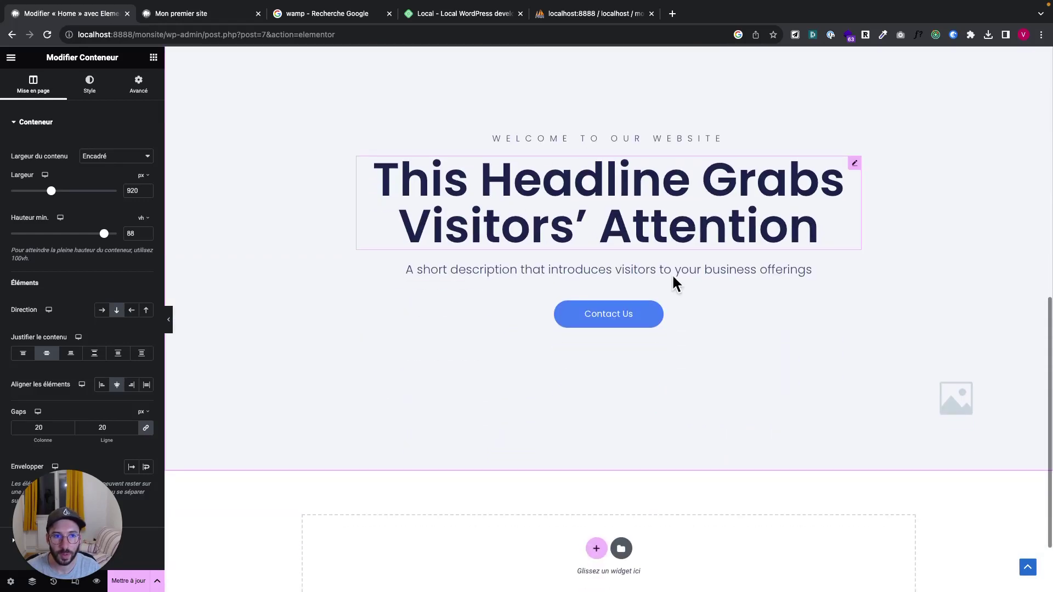
scroll(526, 269, "up", 1)
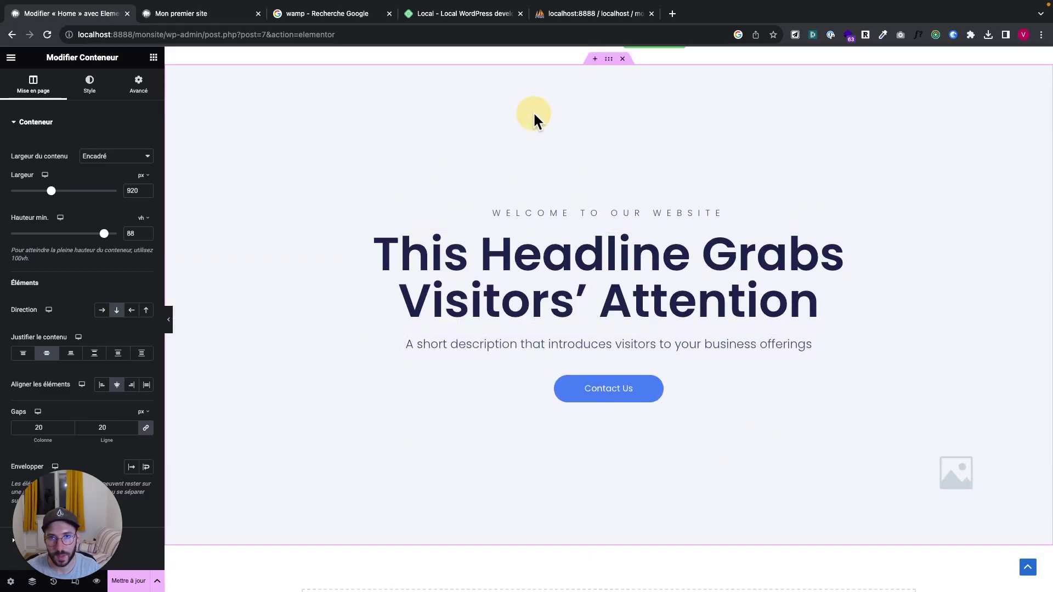
left_click(153, 57)
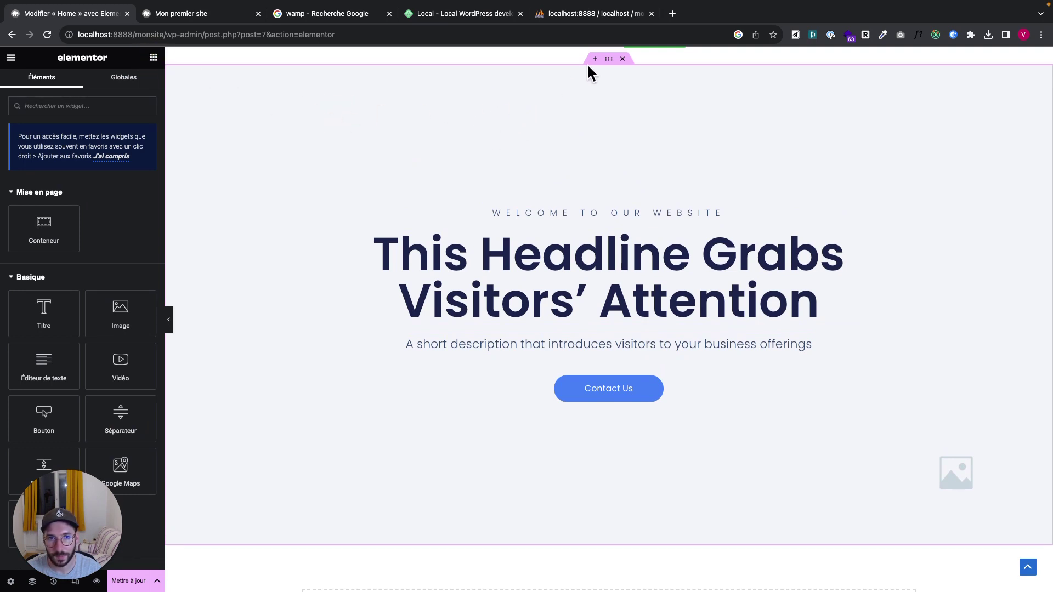
left_click(608, 59)
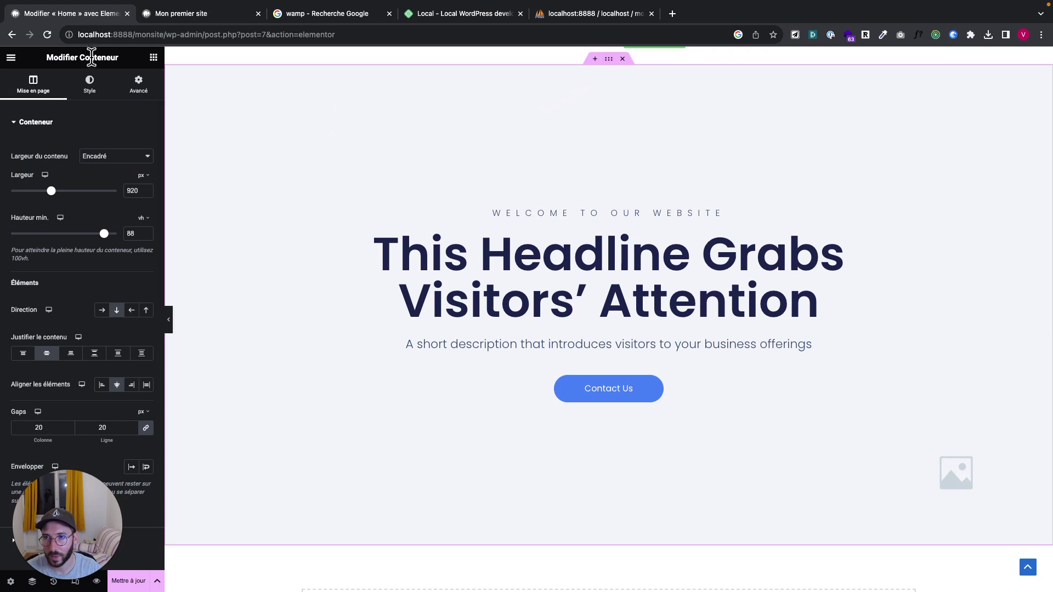
scroll(67, 232, "down", 1)
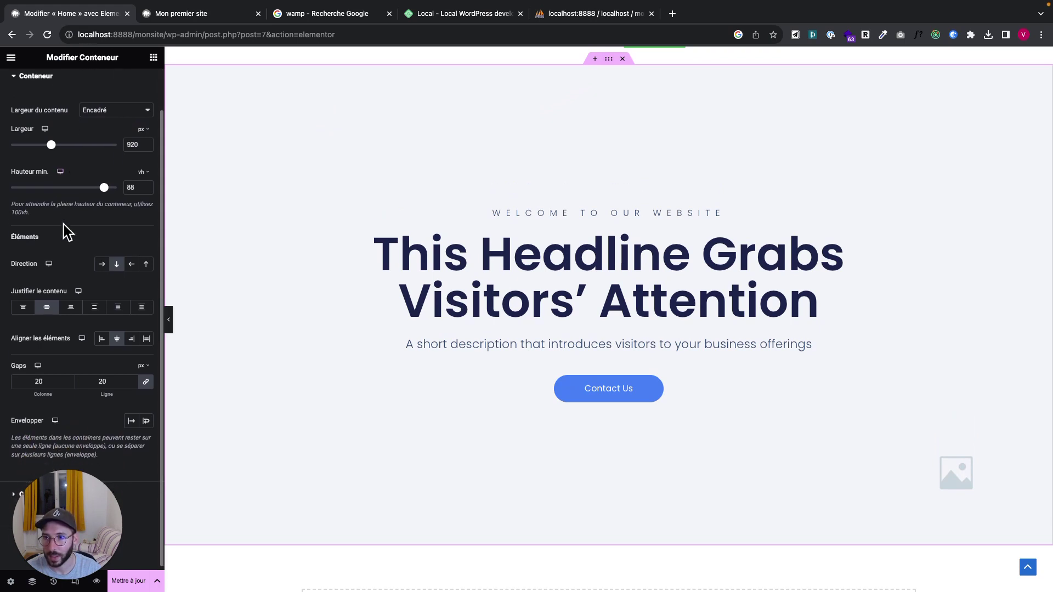
scroll(70, 313, "down", 1)
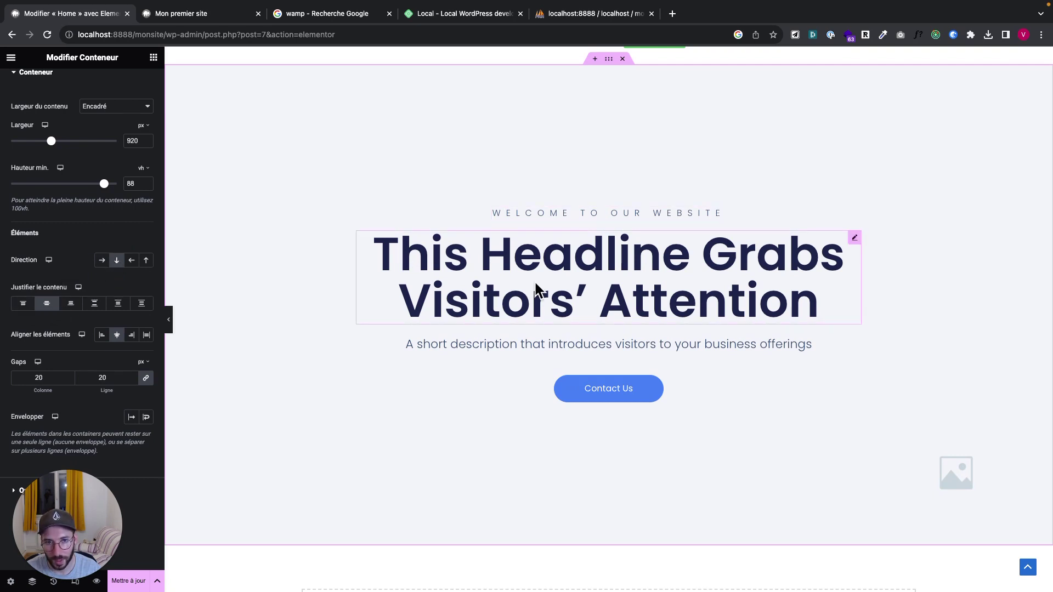
Open the Style settings of the WELCOME TO OUR WEBSITE heading and the big headline
left_click(587, 218)
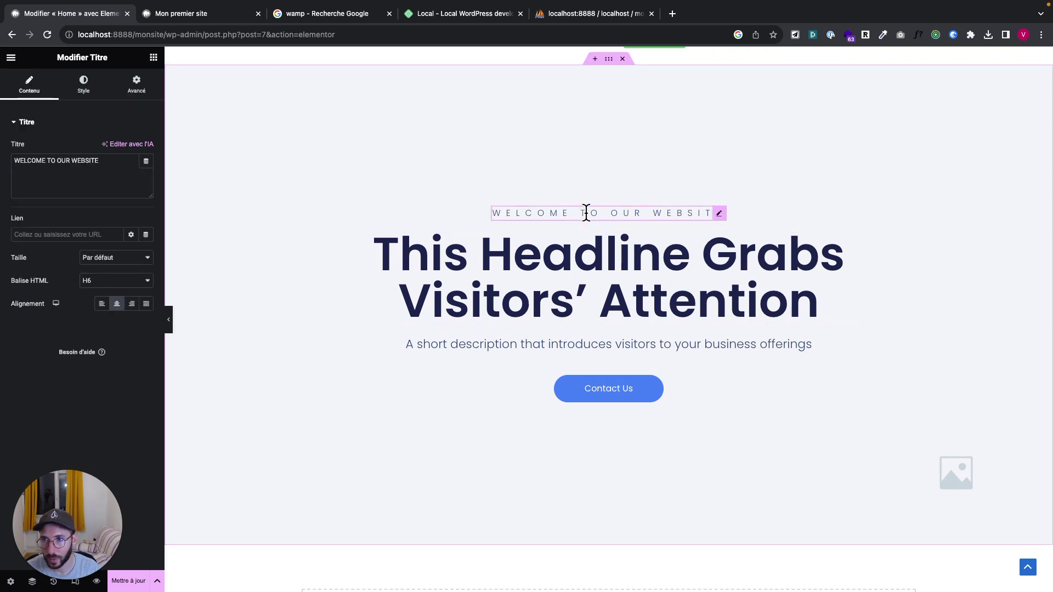
left_click(569, 242)
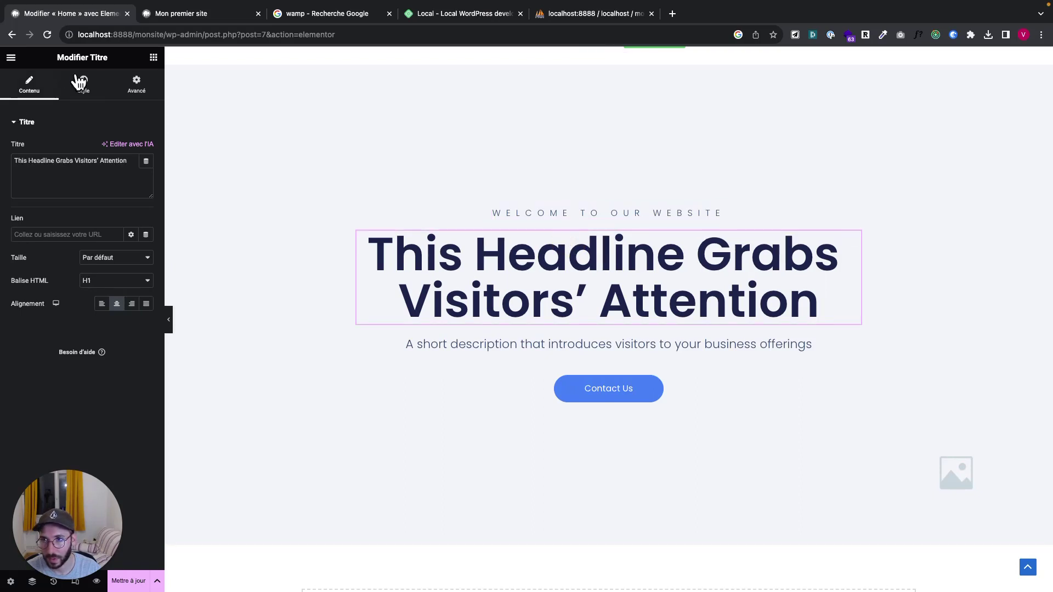
left_click(83, 82)
left_click(32, 87)
left_click(82, 85)
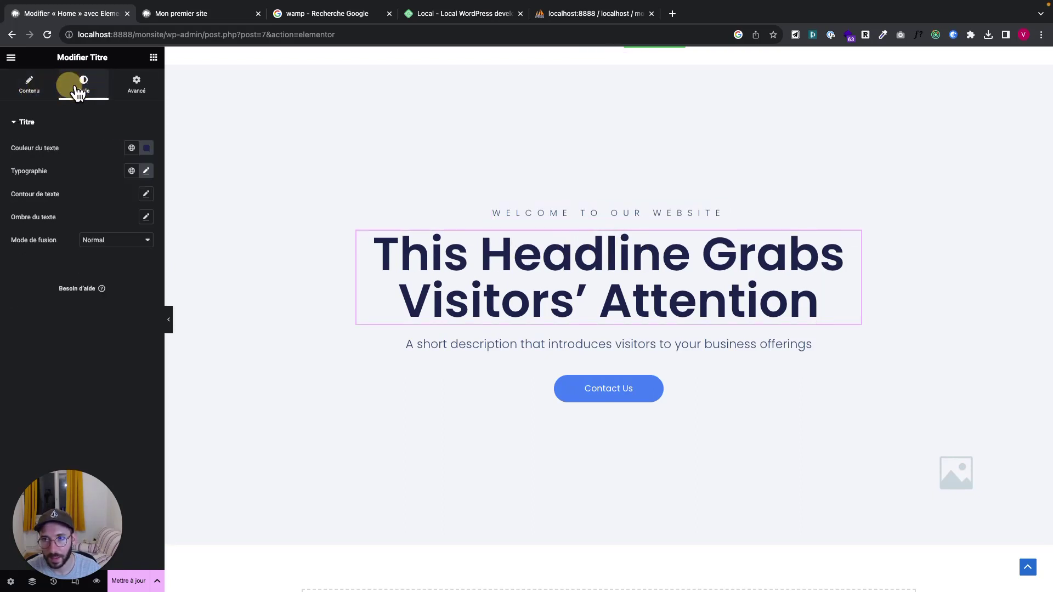
left_click(501, 215)
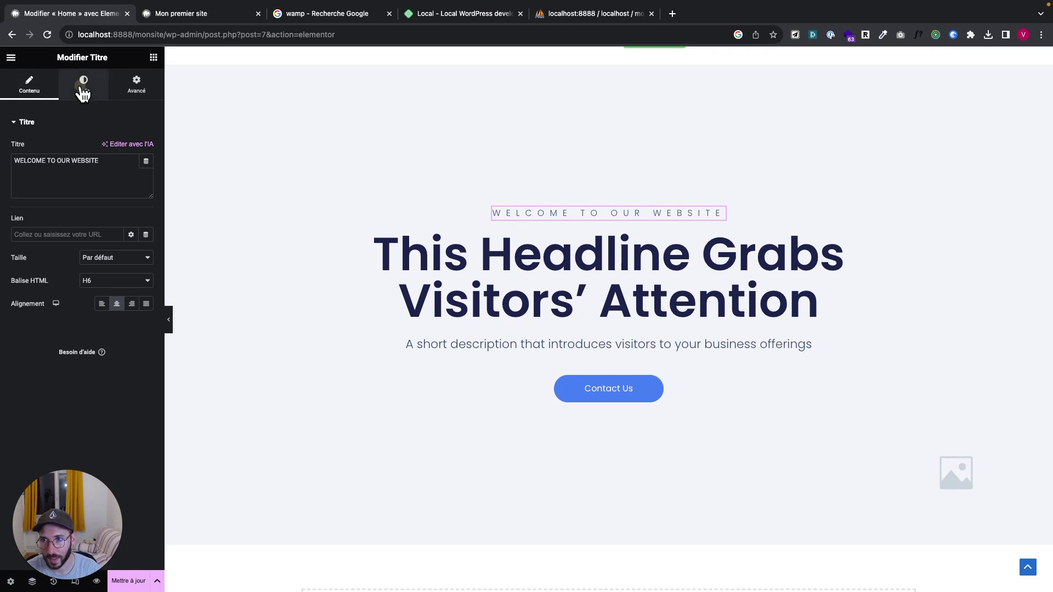
left_click(82, 88)
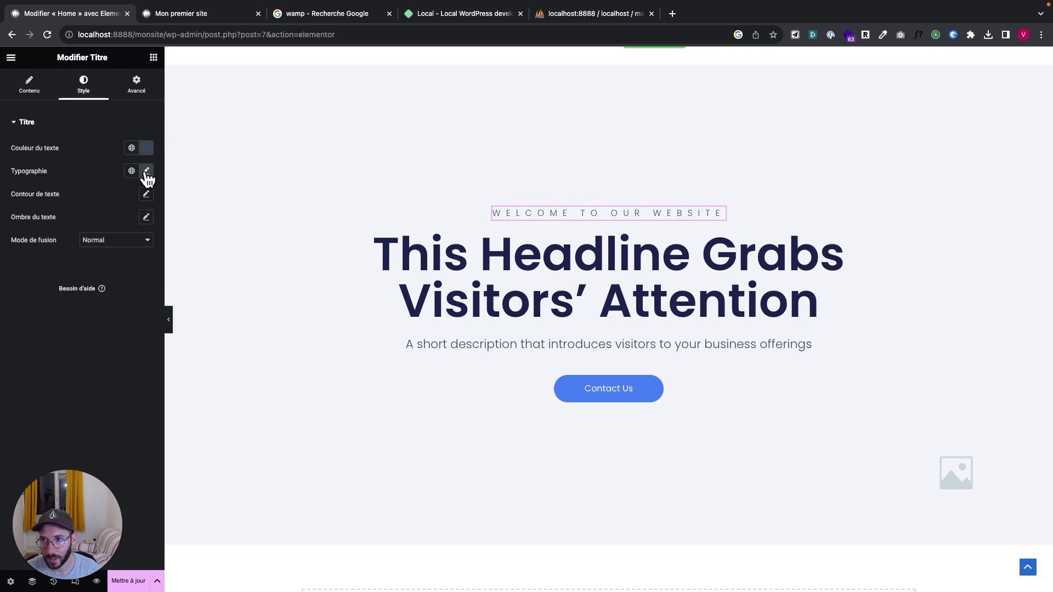
left_click(146, 171)
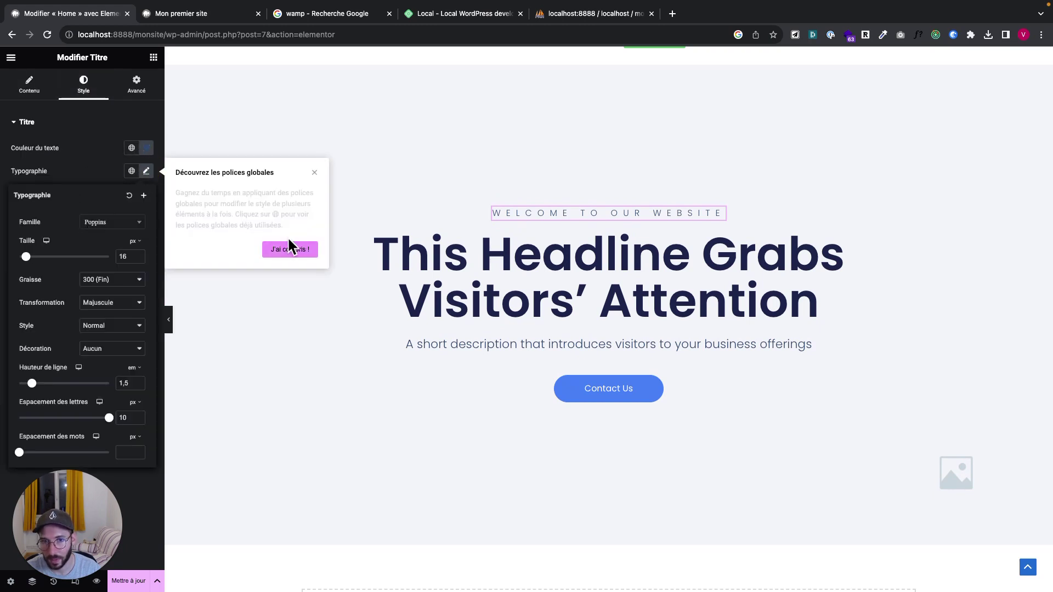
left_click(517, 245)
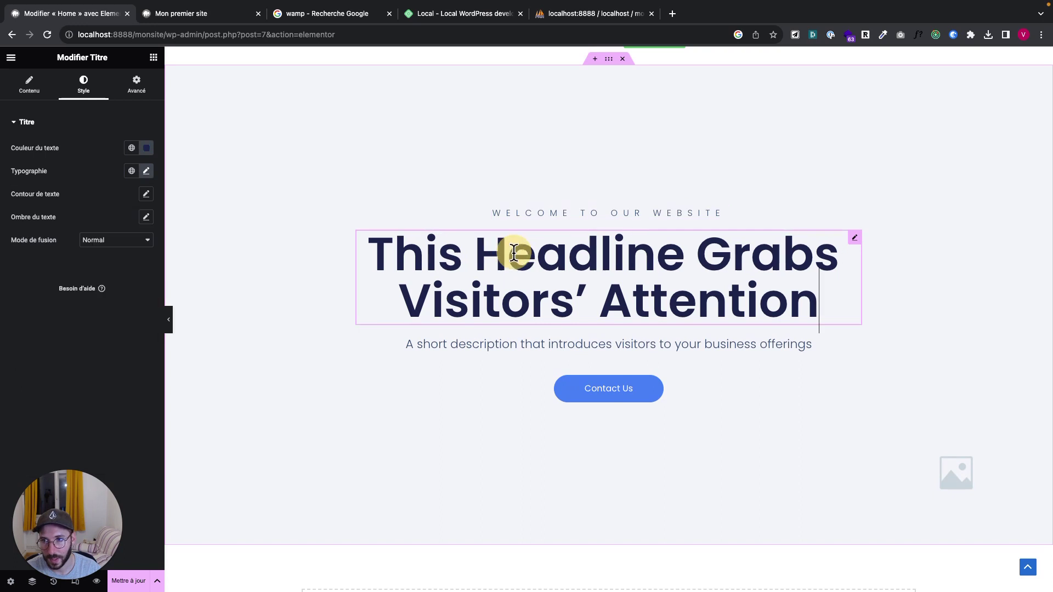
Inspect both headings' typography; the headline uses Poppins 85 px, weight 600
left_click(545, 213)
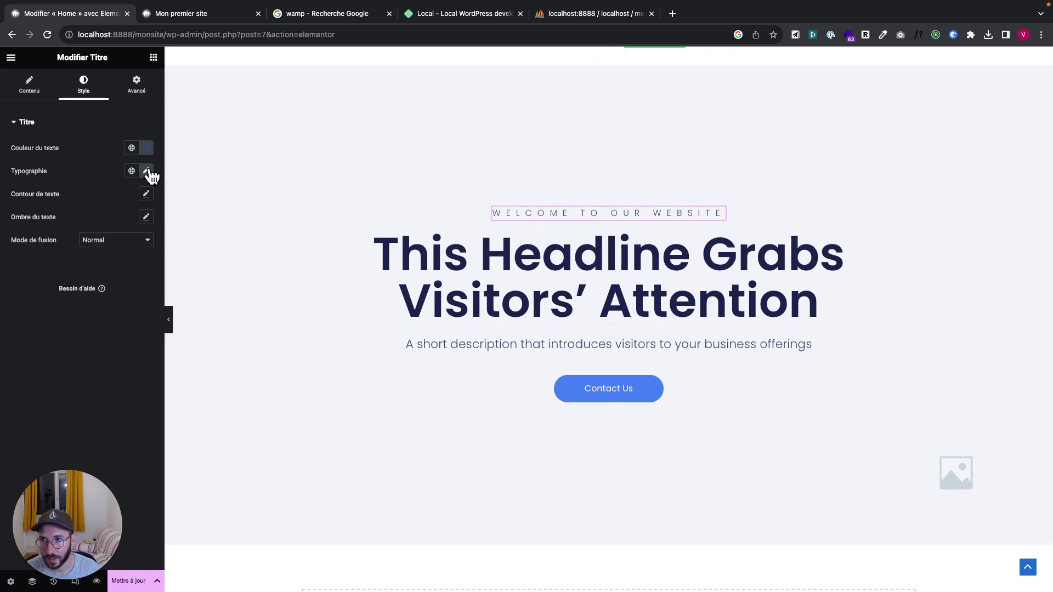
left_click(147, 172)
left_click(453, 250)
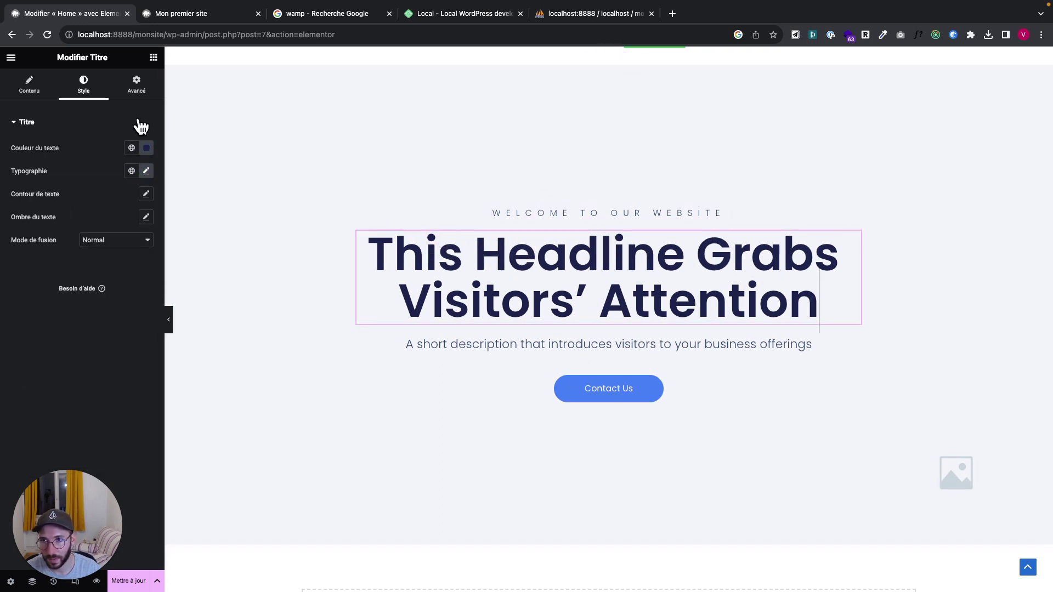
left_click(147, 171)
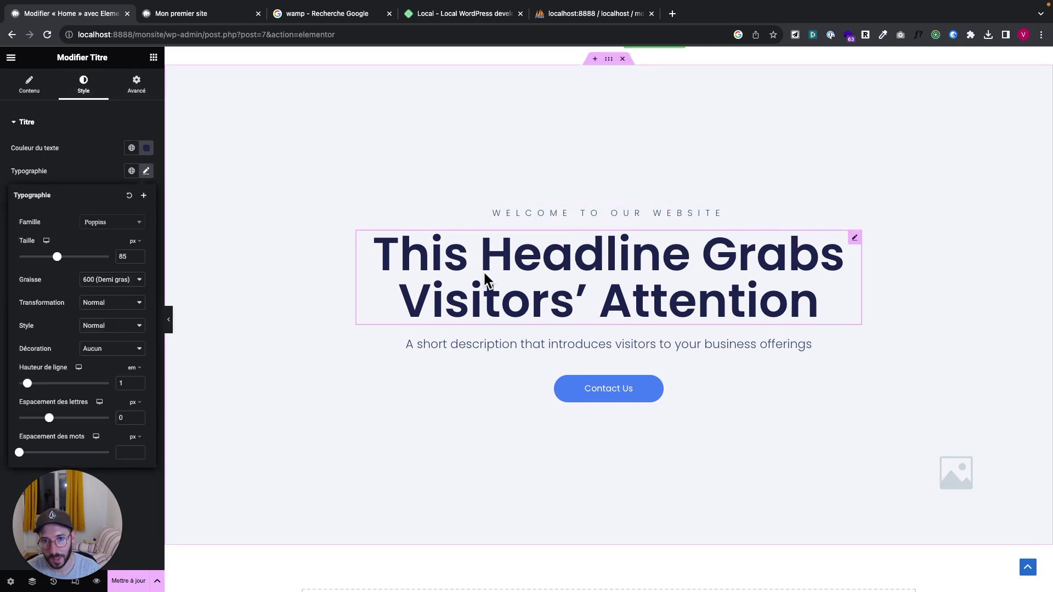
left_click(494, 257)
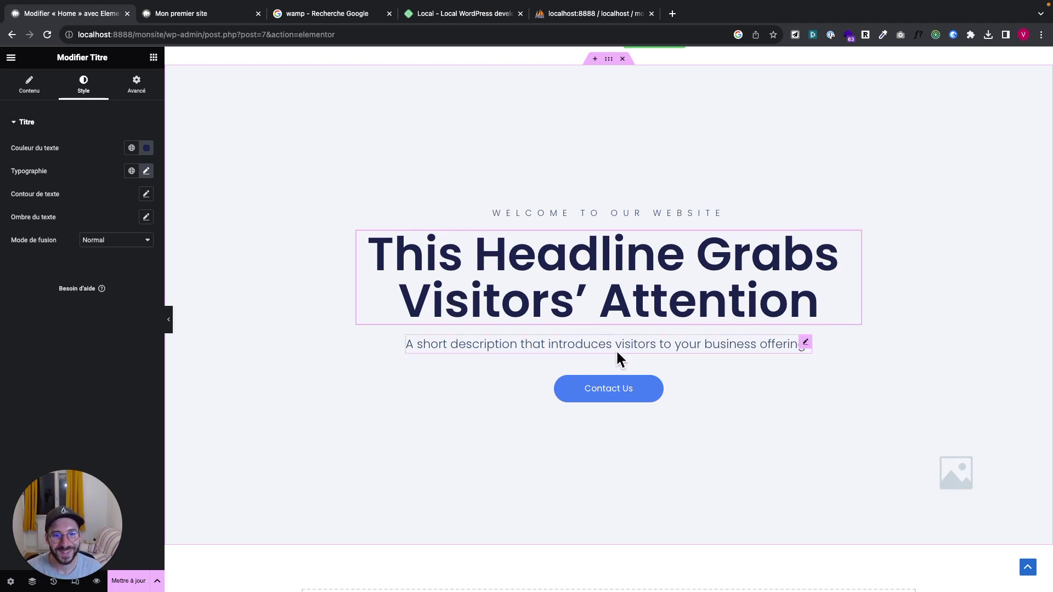
Select the Contact Us button to bring up its settings
left_click(601, 396)
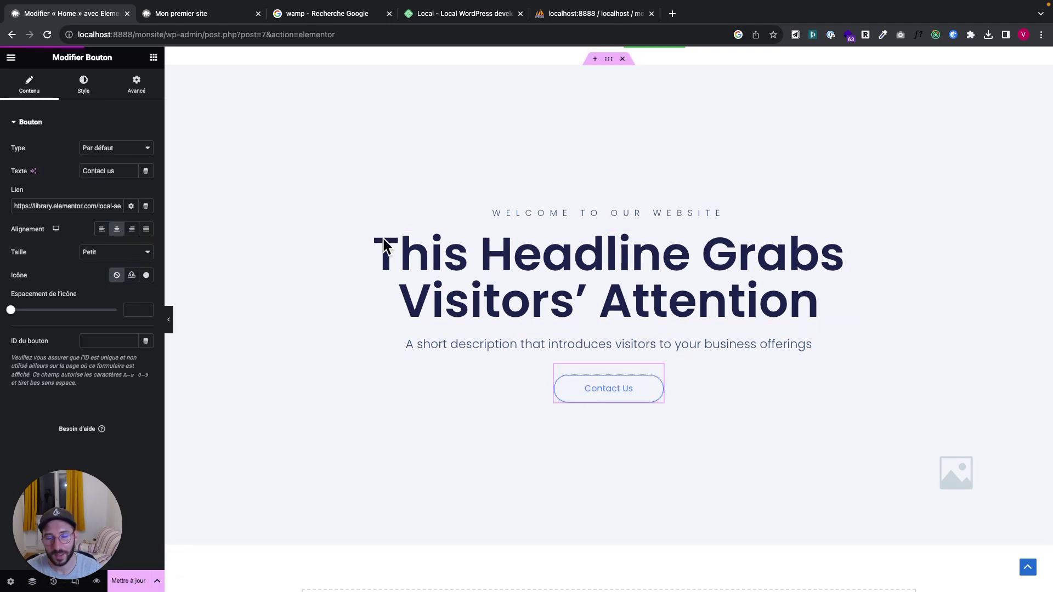
scroll(738, 331, "down", 2)
scroll(738, 331, "up", 2)
scroll(738, 331, "up", 3)
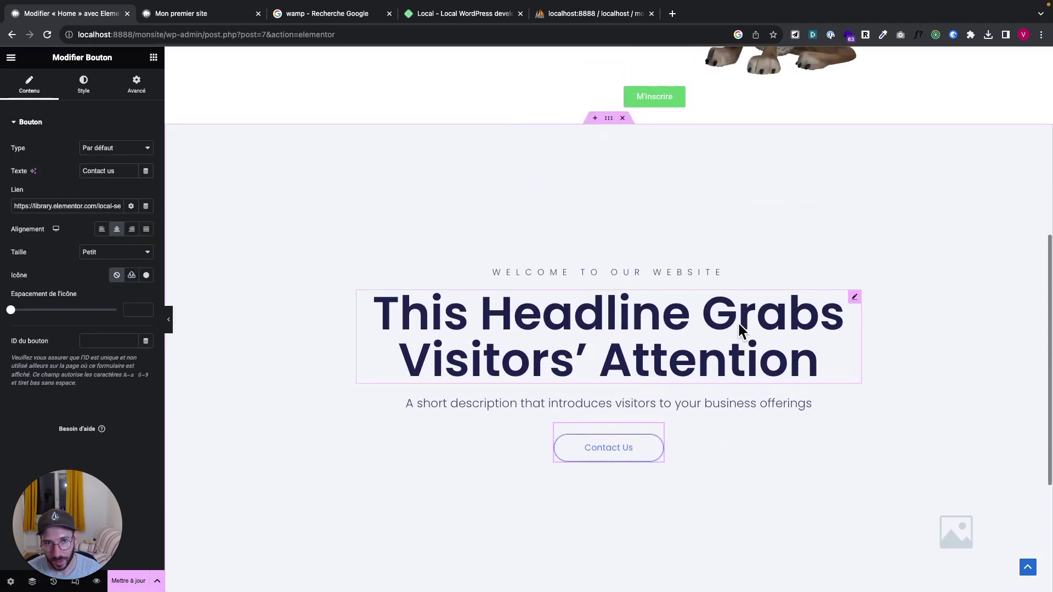
scroll(738, 331, "down", 2)
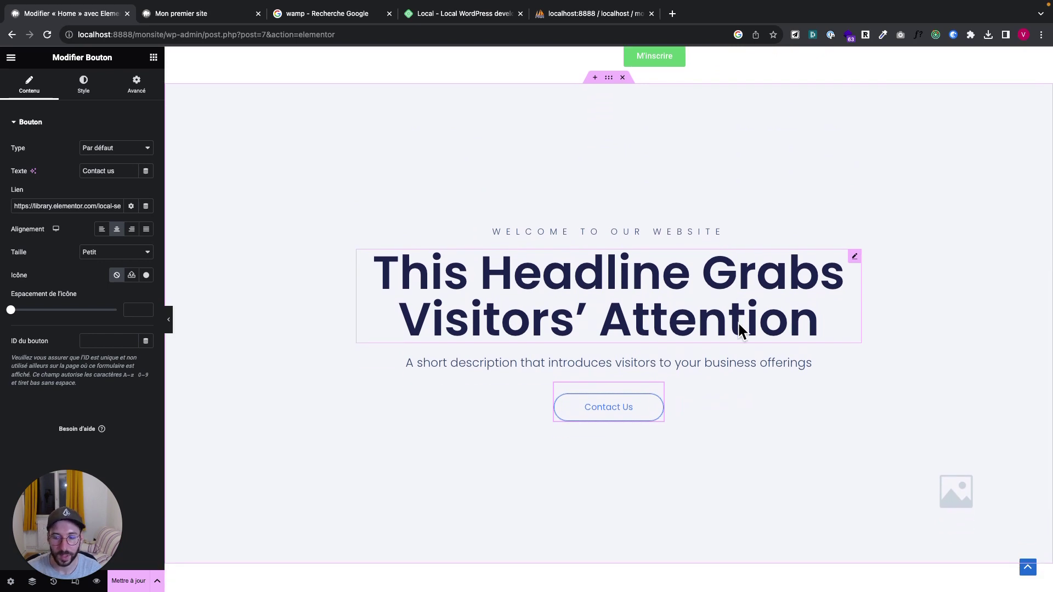
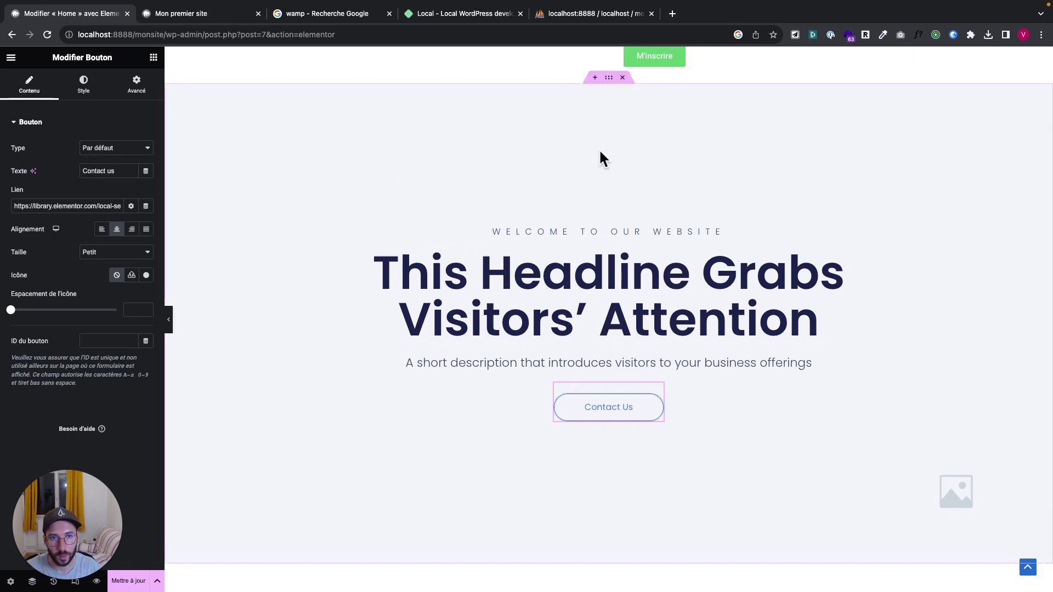
Delete the hero's short description text with Effacer
right_click(581, 364)
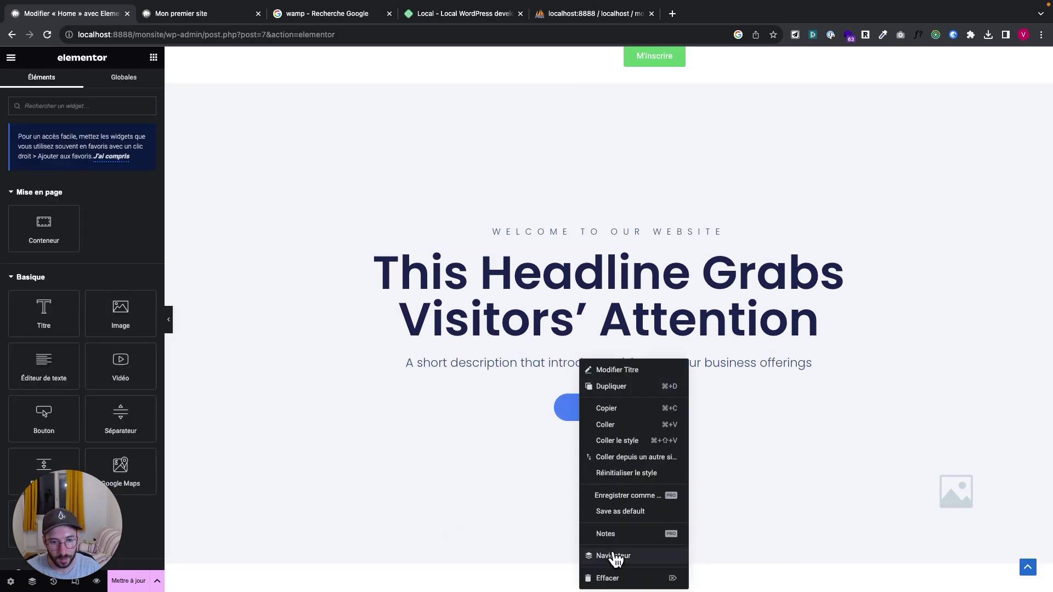
left_click(607, 576)
scroll(689, 329, "up", 3)
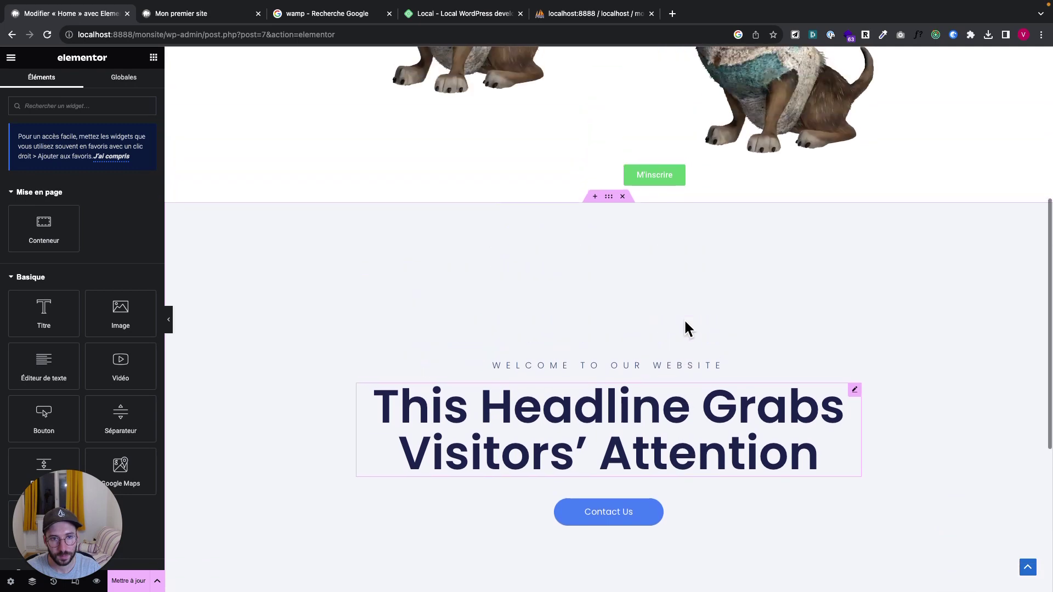
scroll(688, 329, "down", 3)
scroll(688, 329, "up", 8)
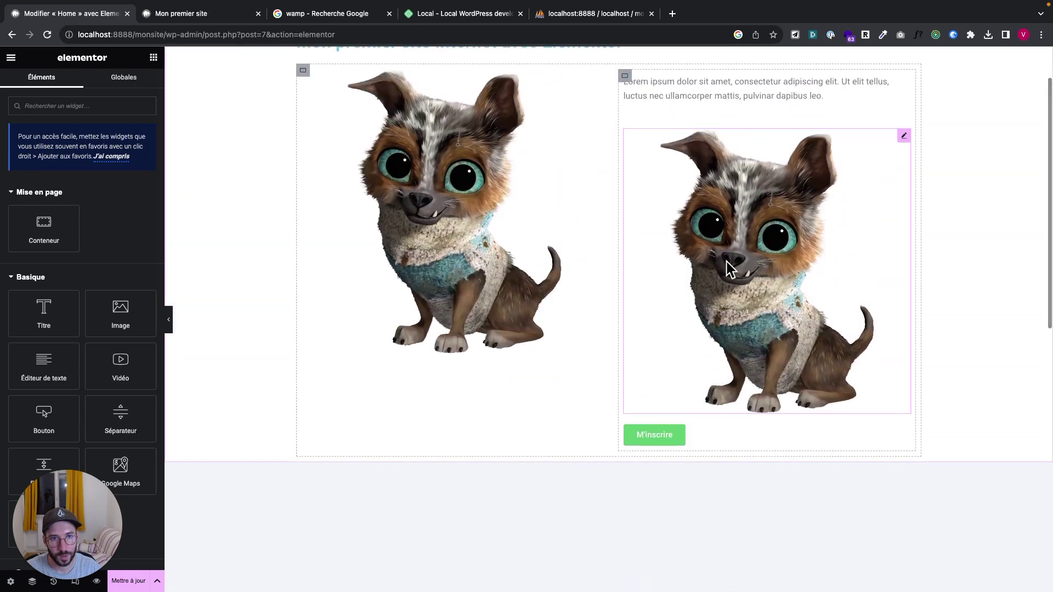
Delete the right dog image and move the left dog image above the lorem text
right_click(727, 262)
left_click(752, 481)
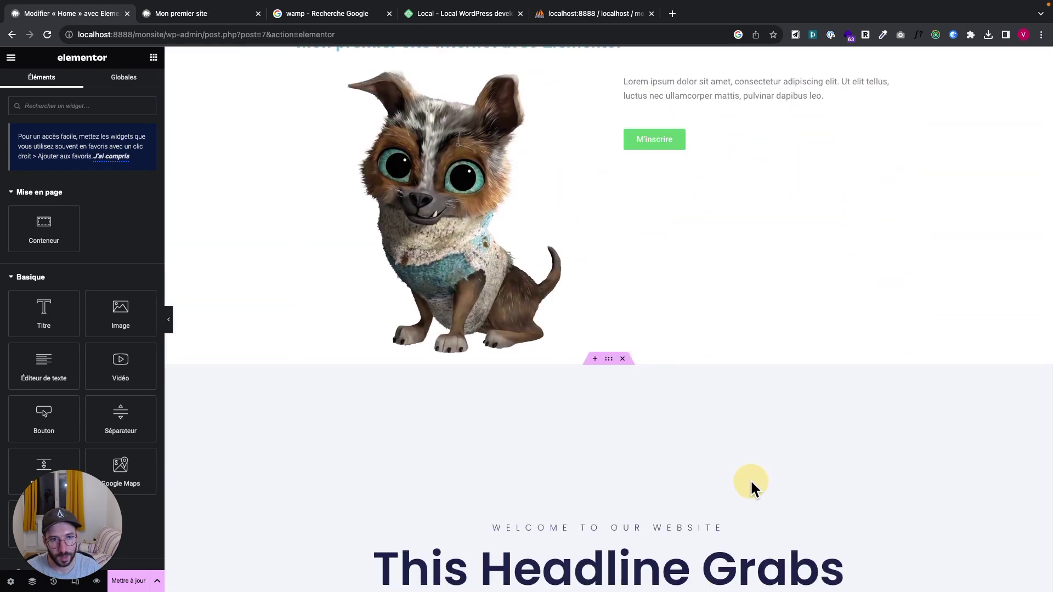
left_click_drag(468, 241, 774, 81)
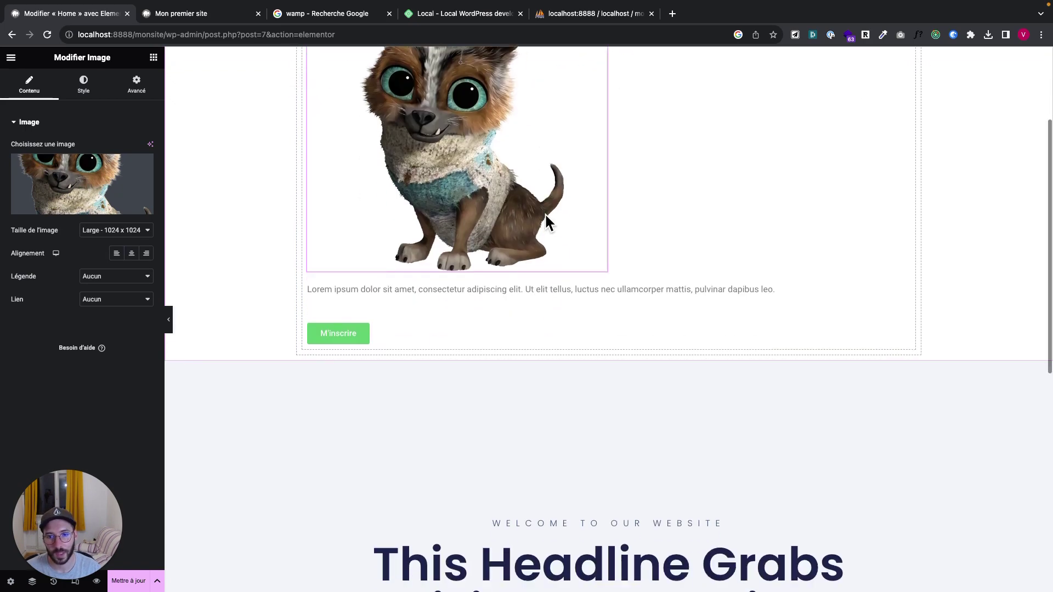
scroll(546, 215, "down", 11)
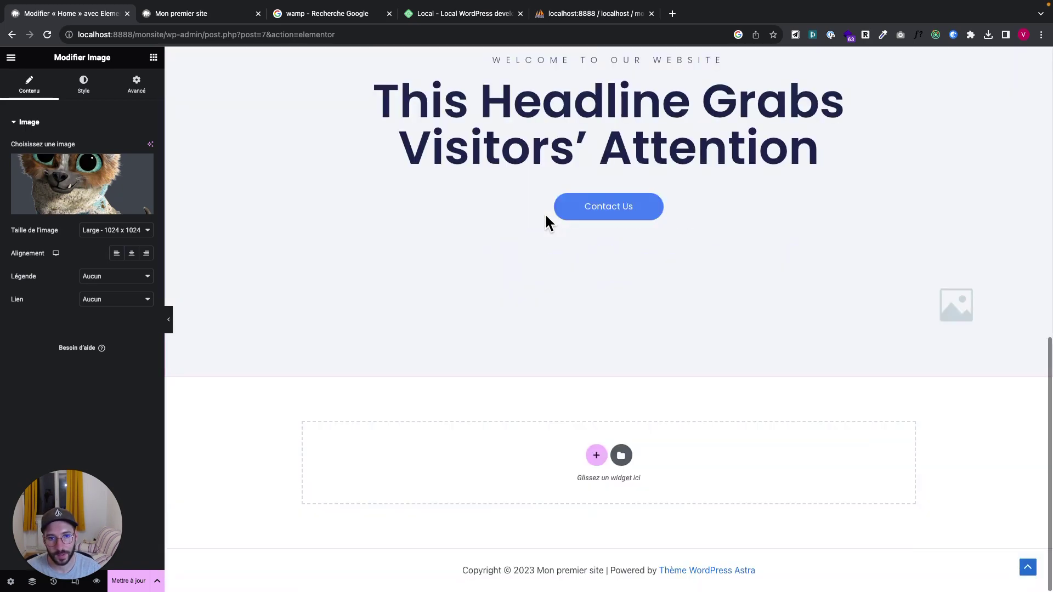
left_click(622, 456)
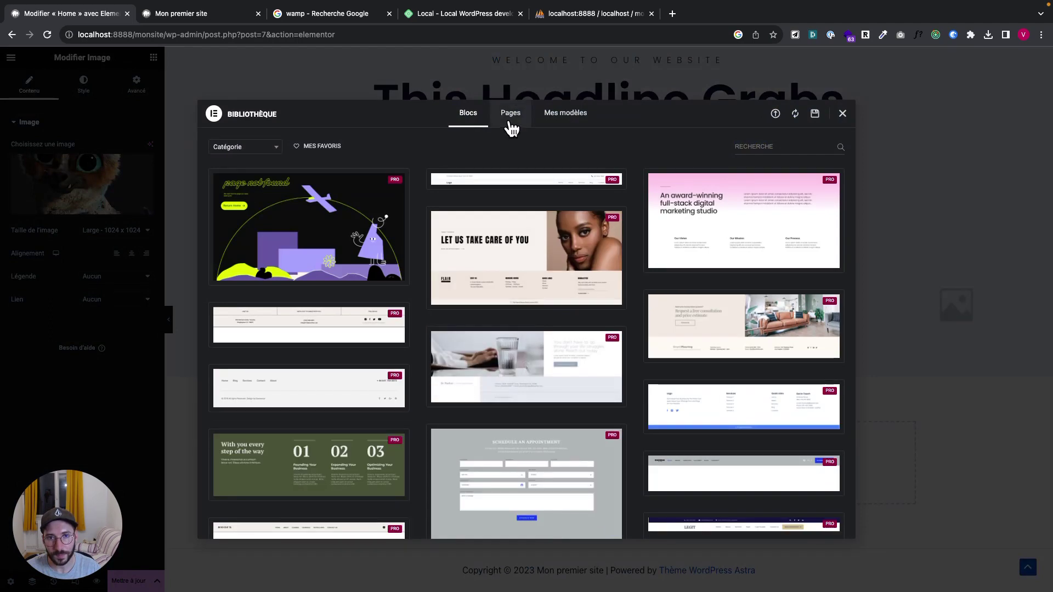
left_click(509, 119)
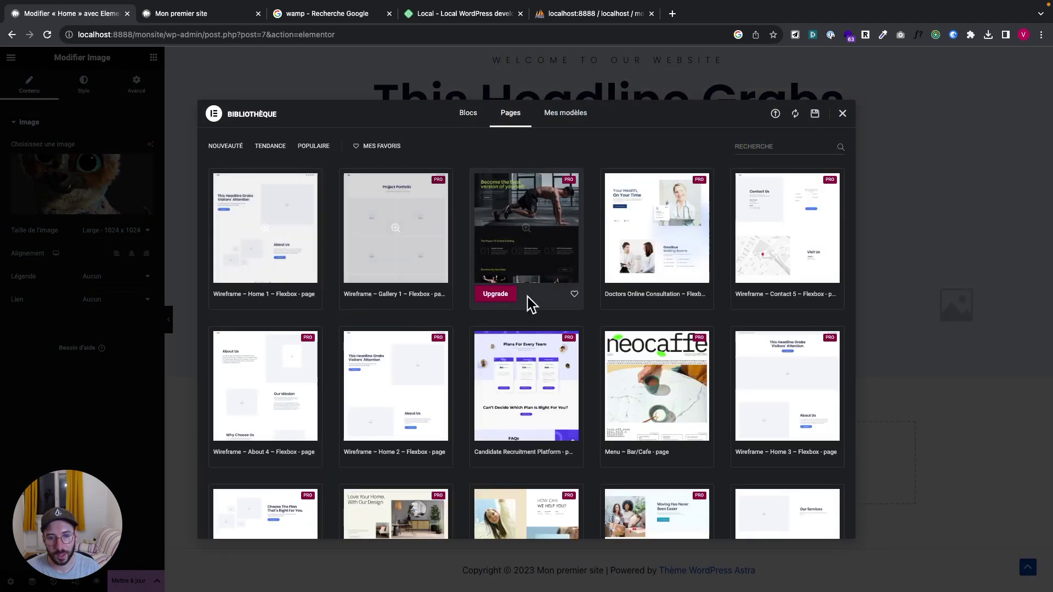
scroll(483, 463, "down", 5)
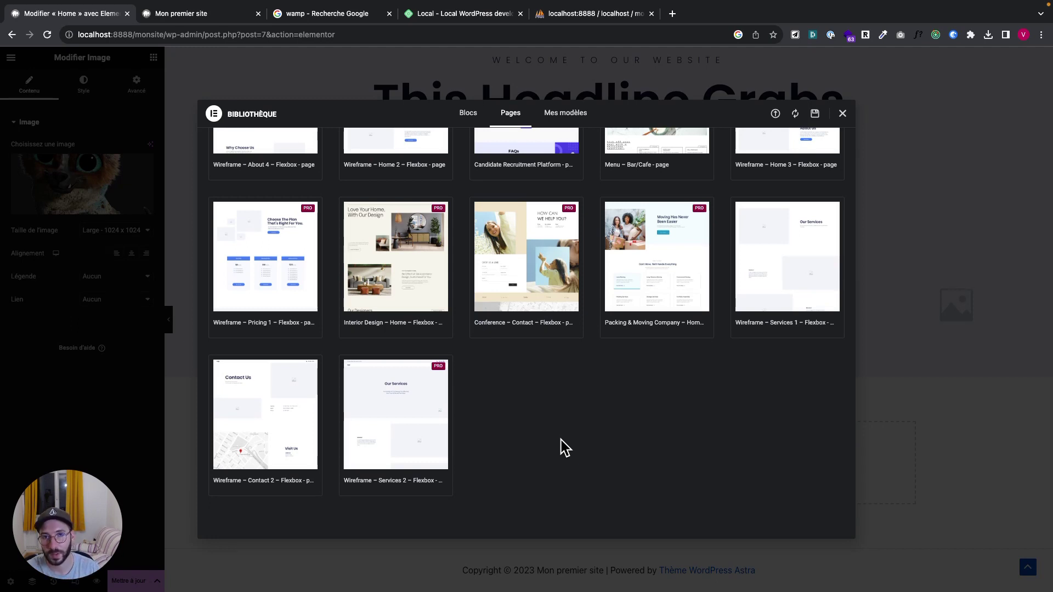
left_click(845, 115)
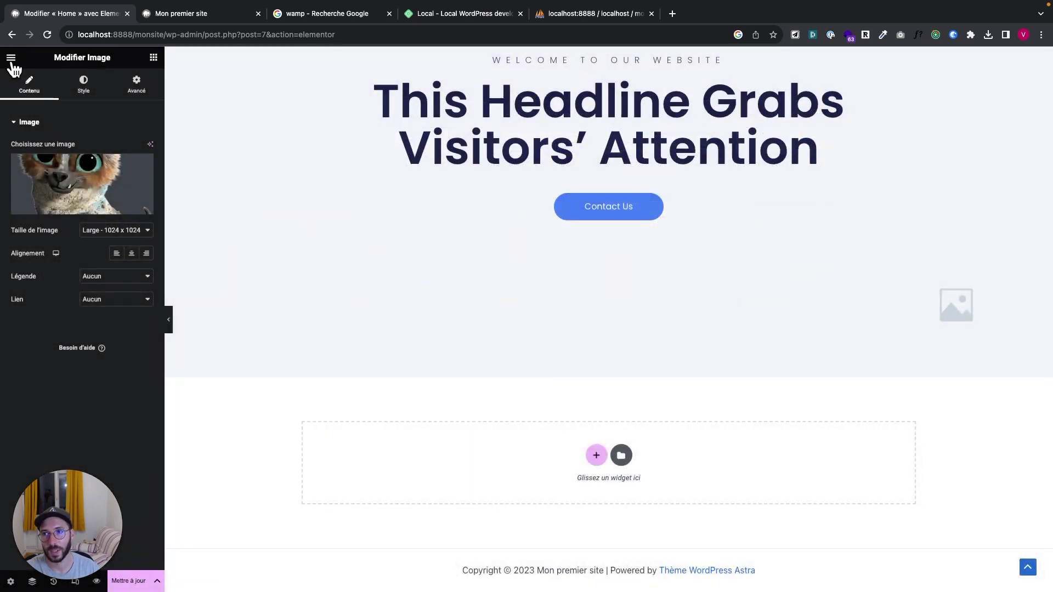
Save the Home page changes from Elementor's main menu, dismissing the leave-site warning
left_click(12, 58)
left_click(12, 59)
left_click(12, 59)
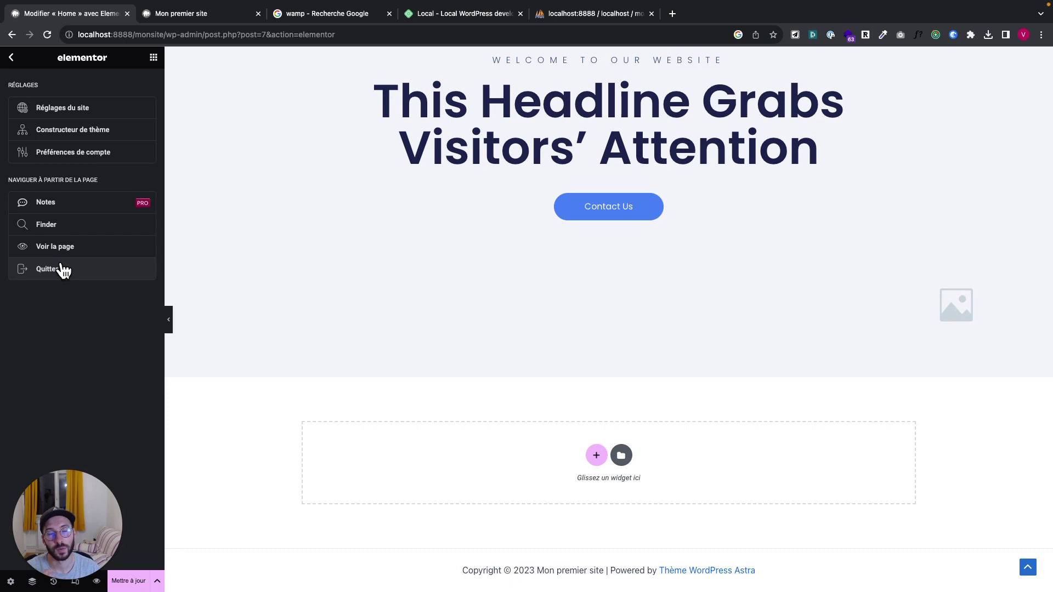
left_click(49, 269)
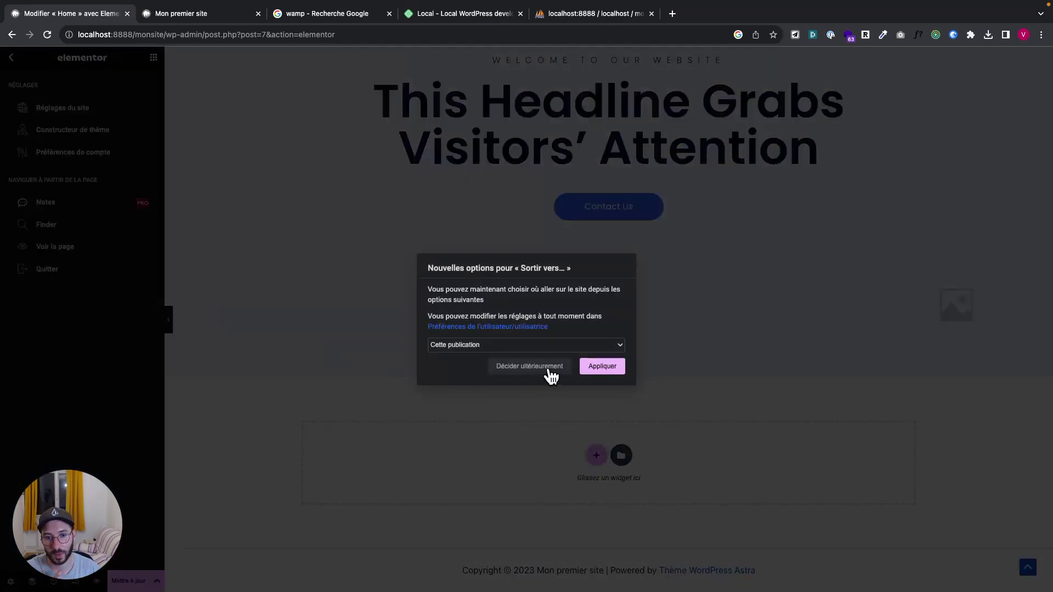
left_click(601, 367)
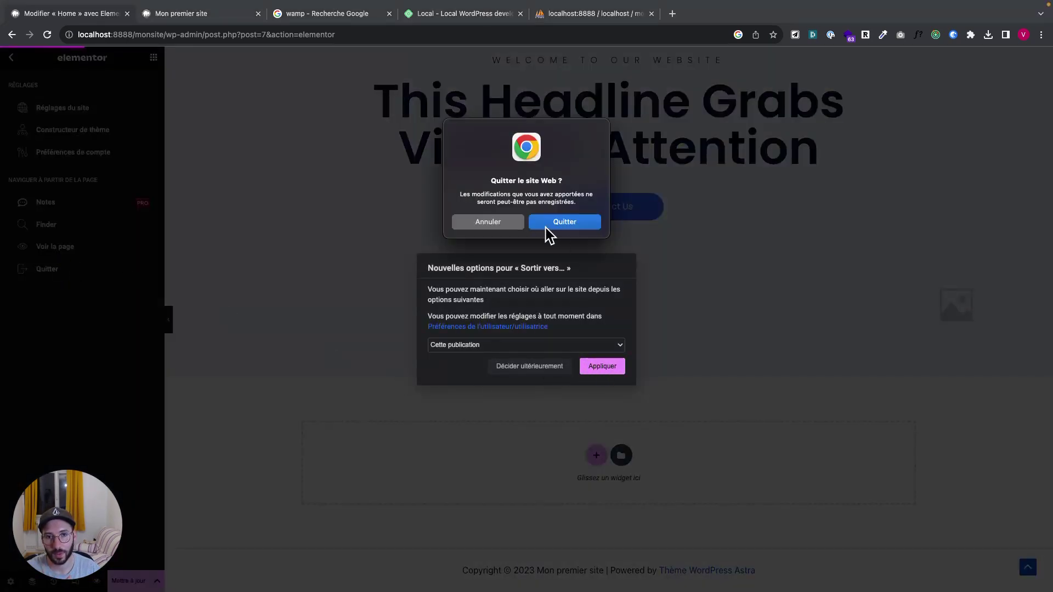
left_click(498, 223)
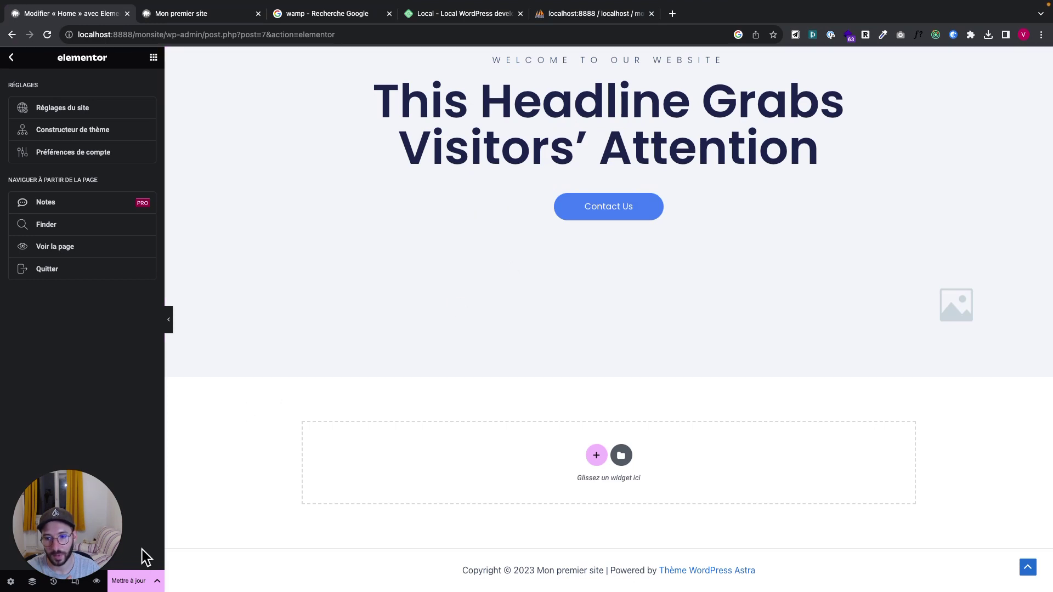
left_click(131, 580)
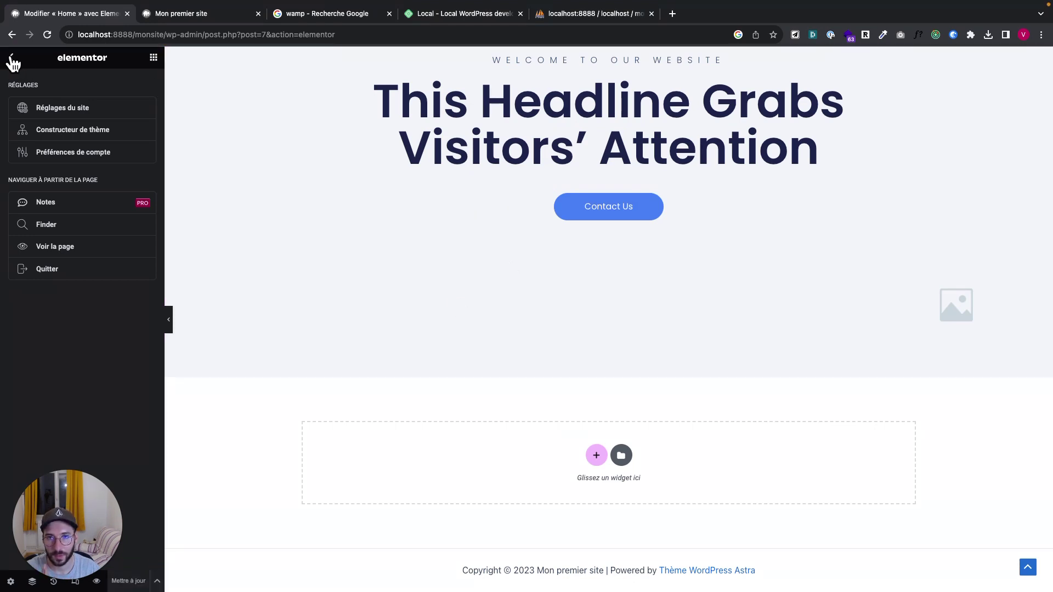
Exit Elementor to the WordPress page editor and go on to the Pages list
left_click(12, 58)
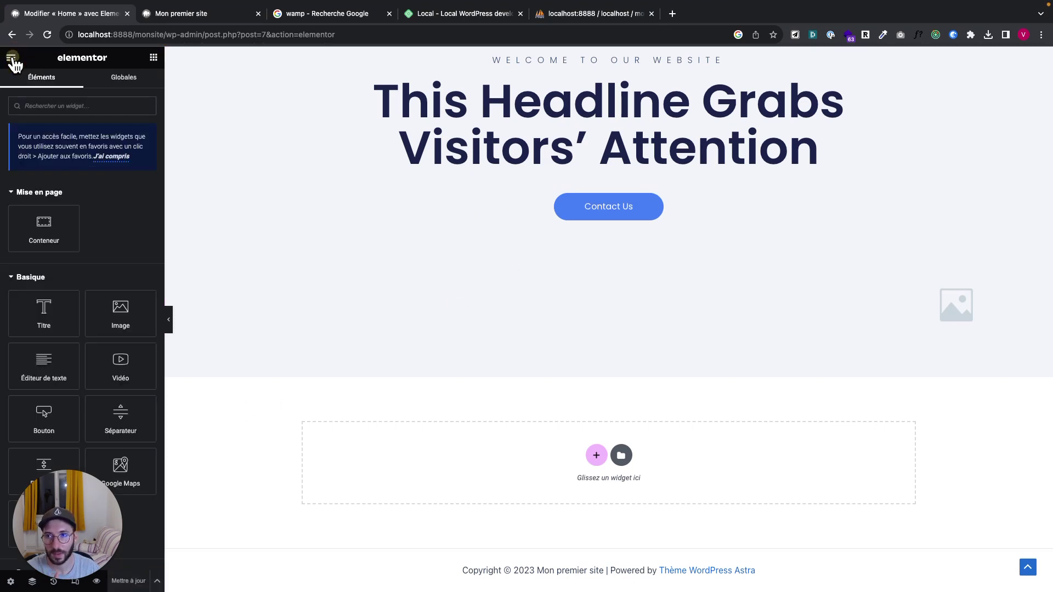
left_click(11, 57)
left_click(54, 277)
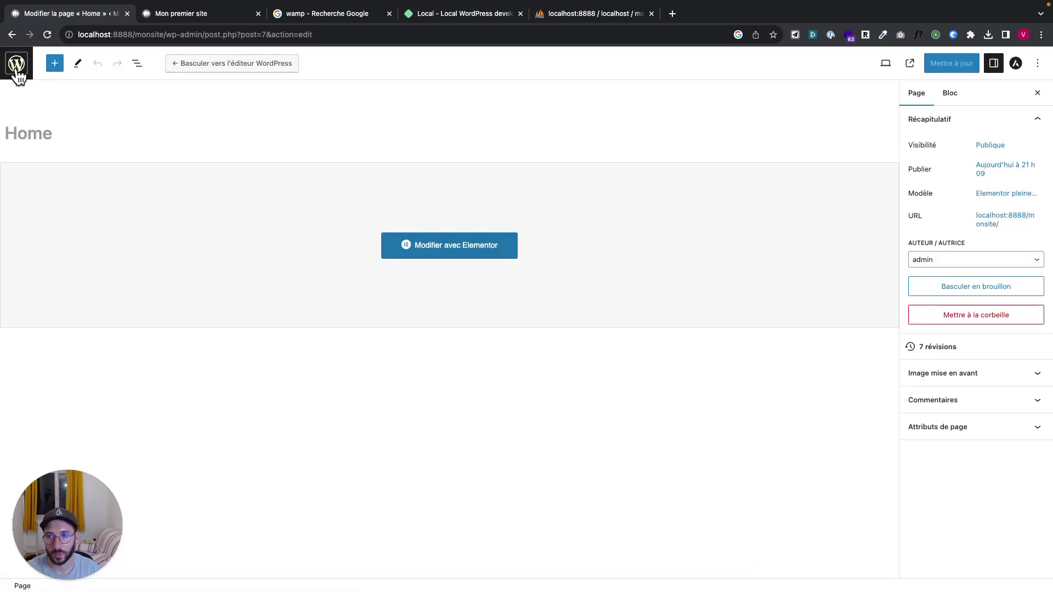
left_click(16, 65)
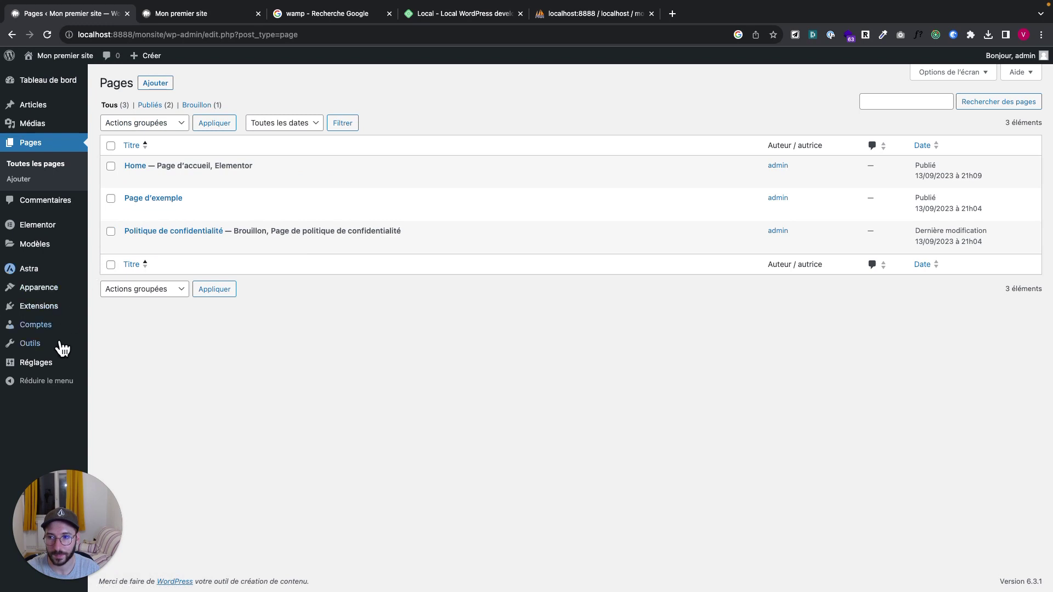
mouse_move(39, 272)
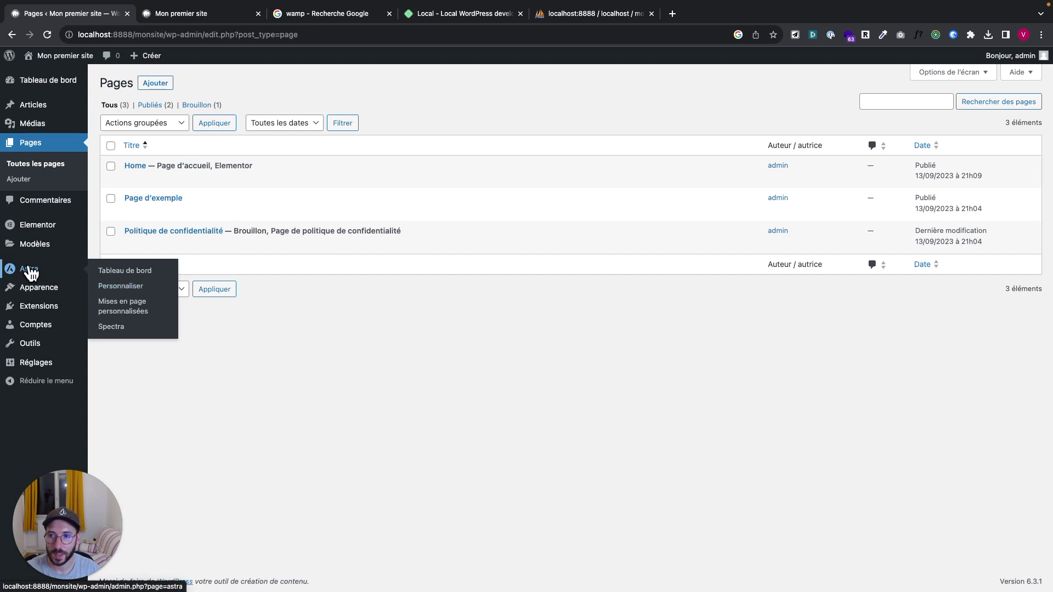
Open Astra > Personnaliser and browse the En-tête (header) settings
left_click(125, 286)
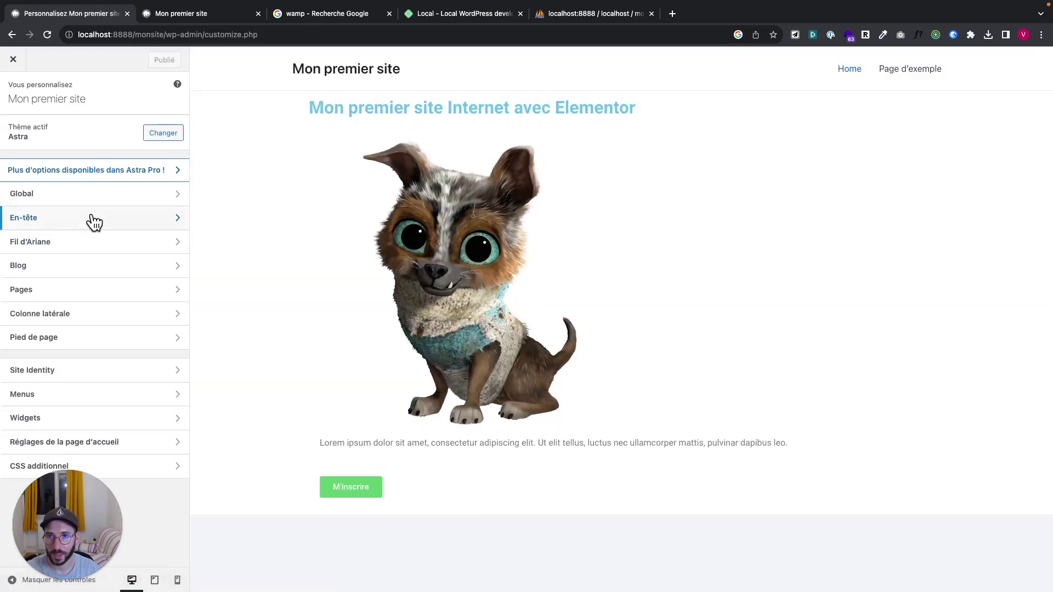
left_click(93, 222)
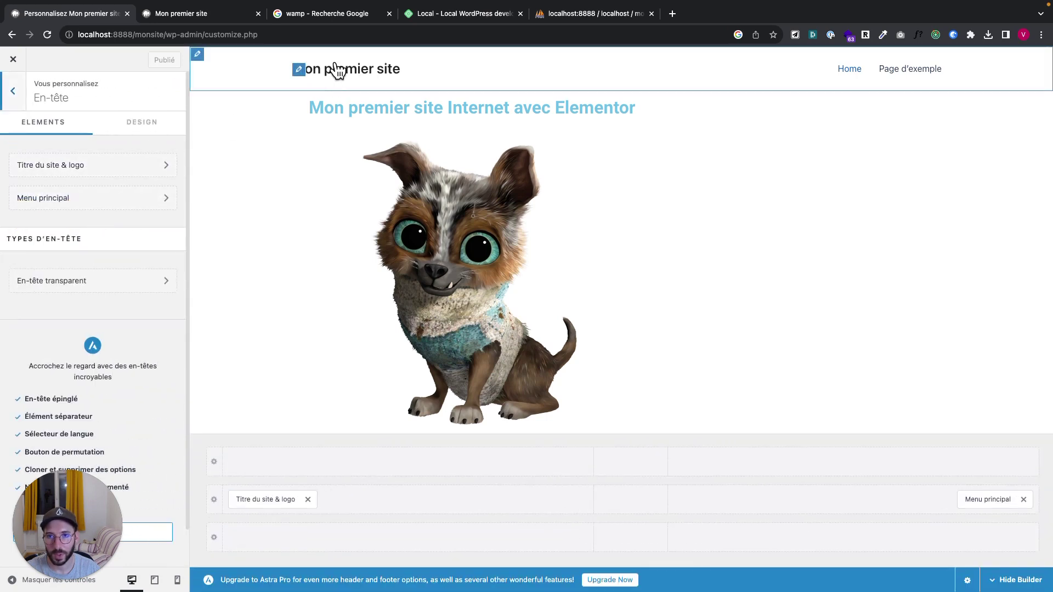
scroll(298, 411, "down", 3)
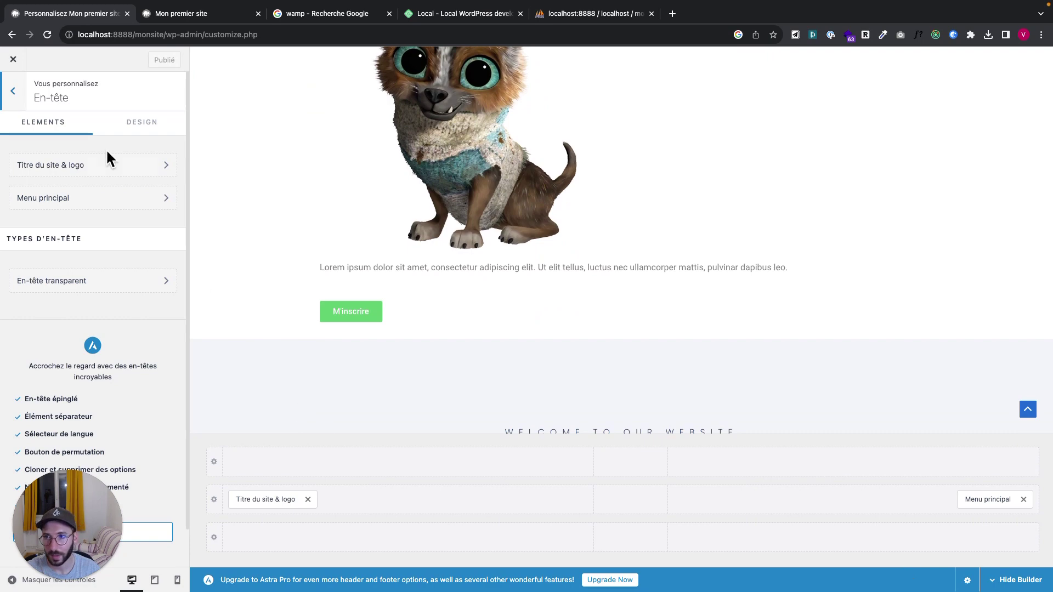
Open the Pied de page (footer) settings, then switch to the 'wamp - Recherche Google' tab
left_click(14, 92)
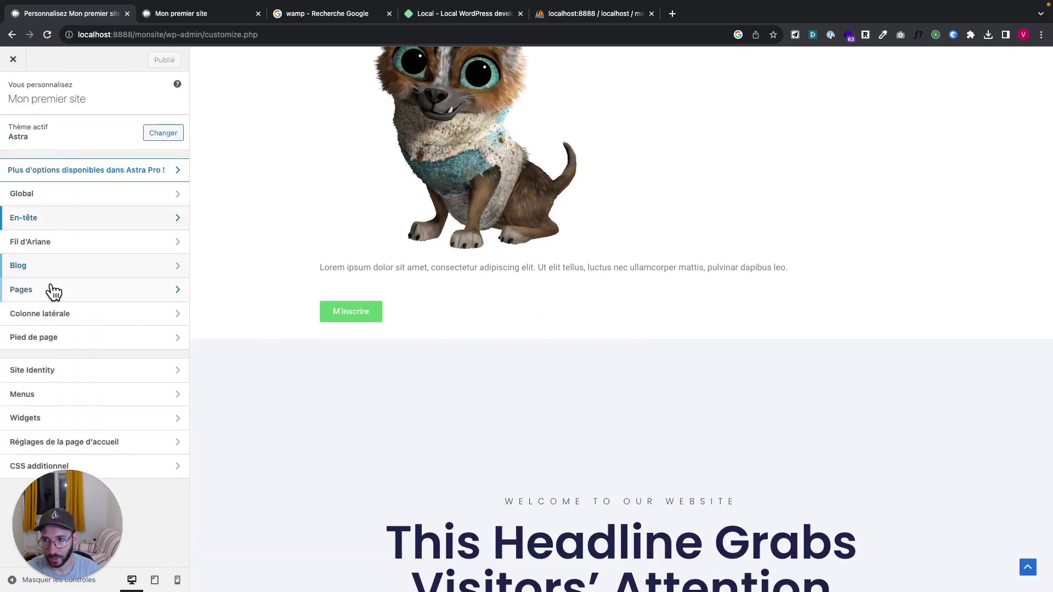
left_click(50, 339)
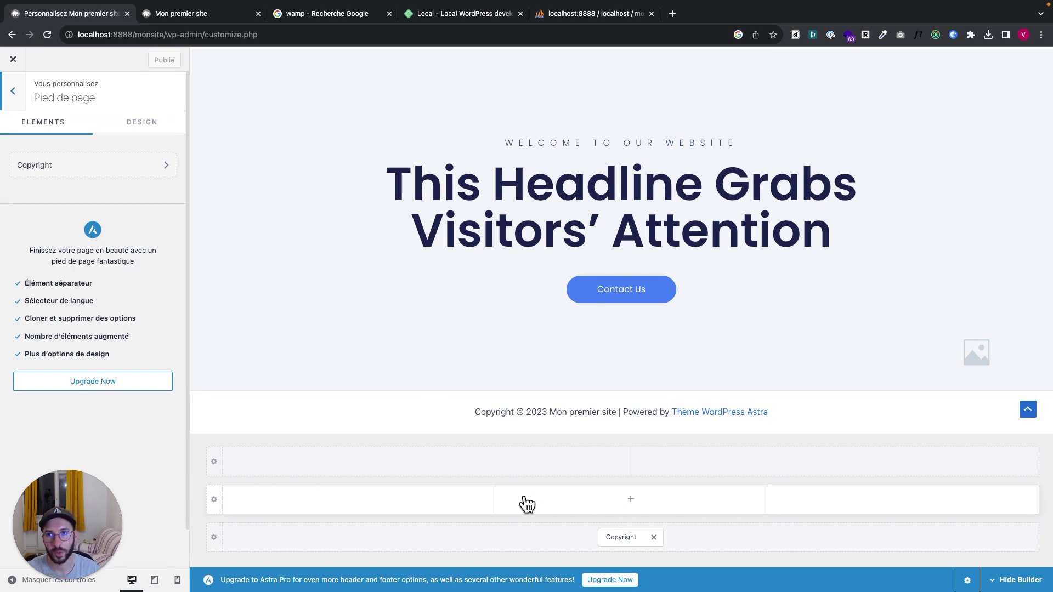
left_click(357, 16)
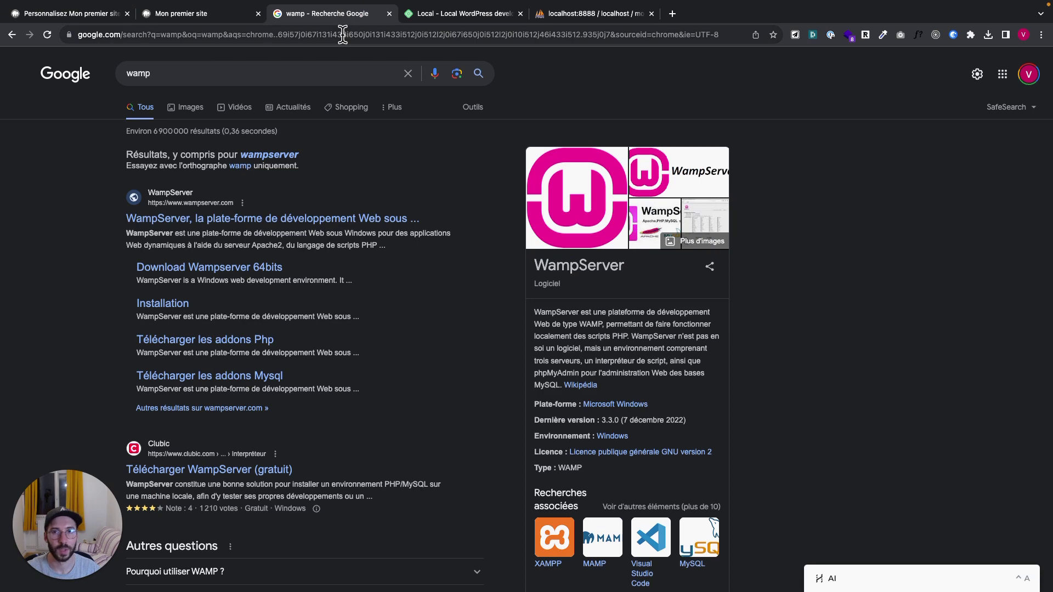
Search YouTube for the creator's name and open the LivingWithPixels channel home page
left_click(342, 34)
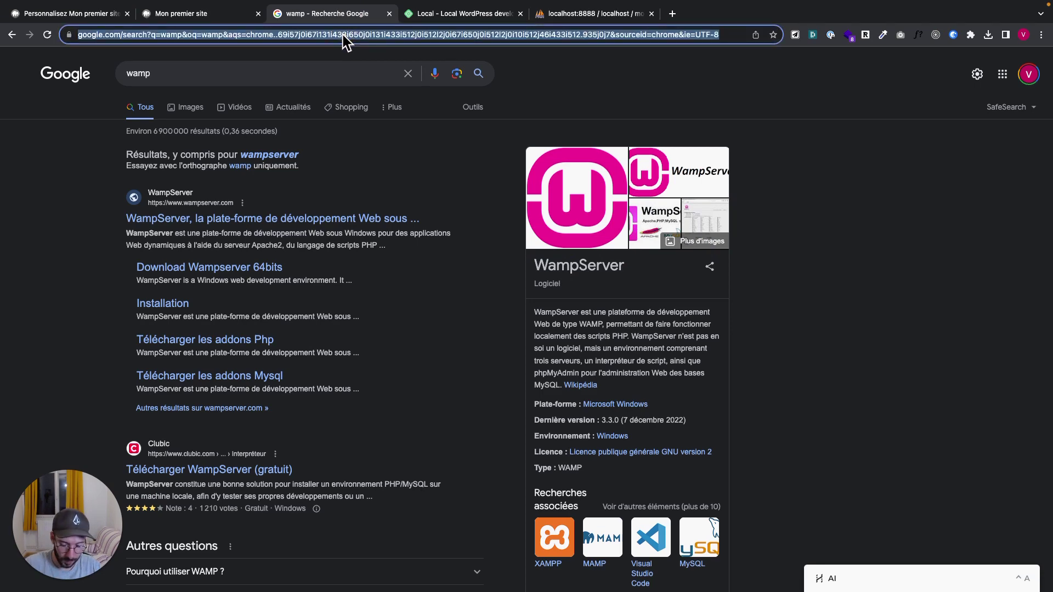
type("youtube.com")
key("Tab")
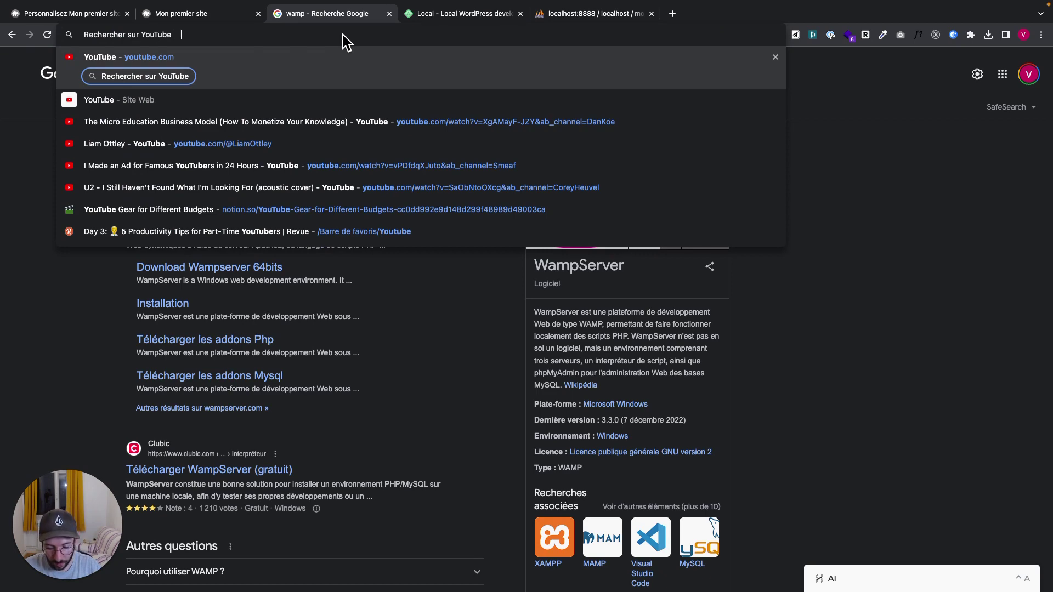
type("rino de boer")
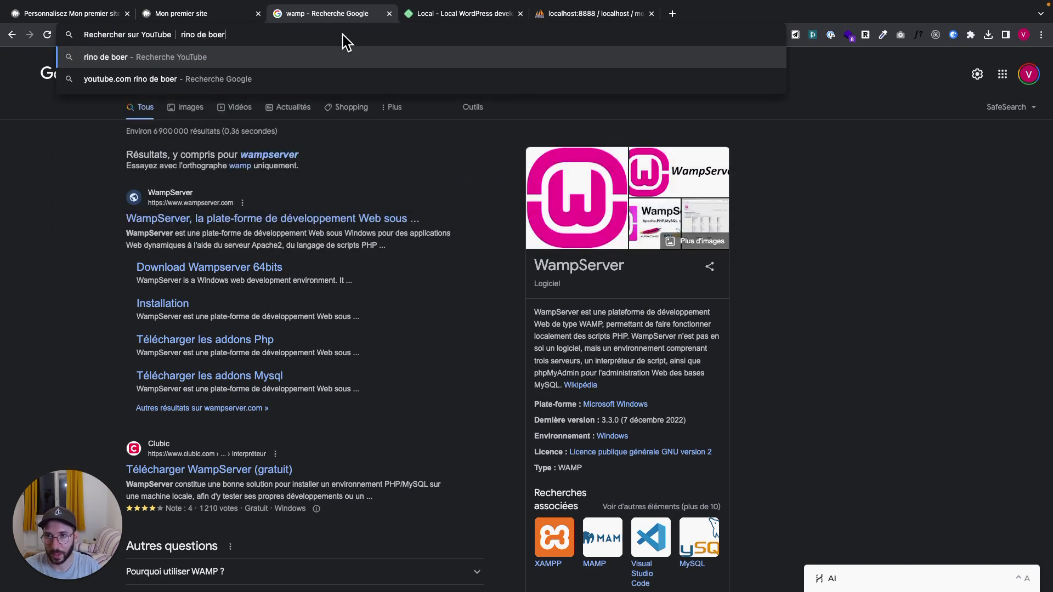
key("Return")
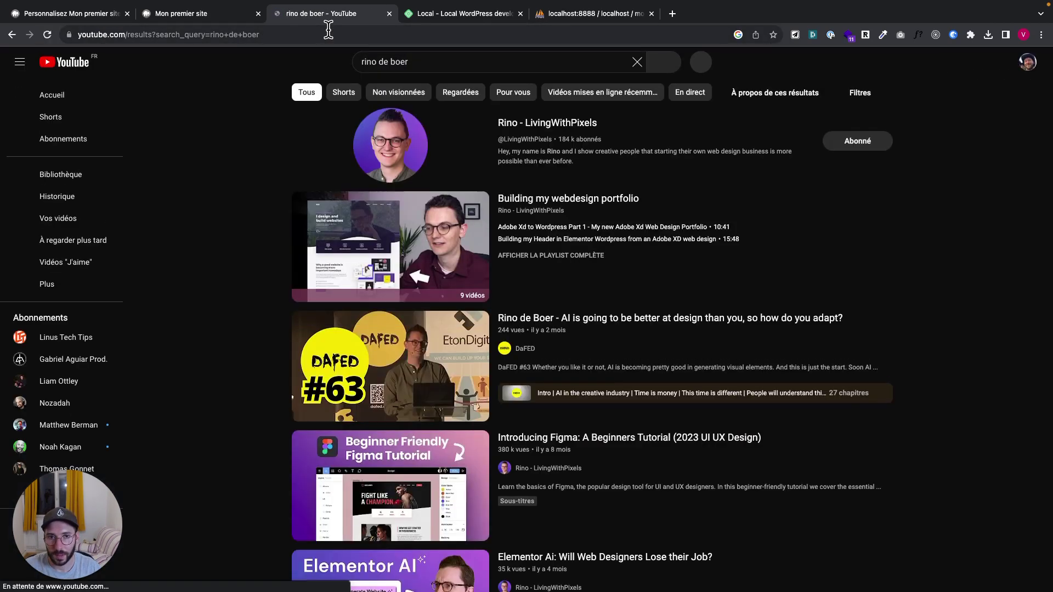
left_click(545, 125)
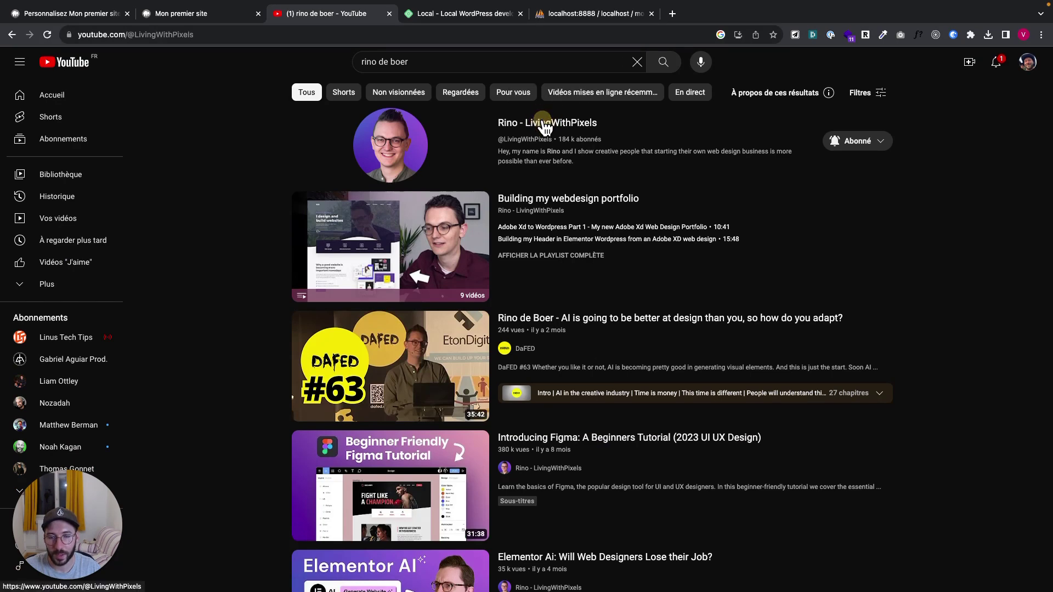
scroll(405, 388, "down", 3)
scroll(404, 388, "up", 1)
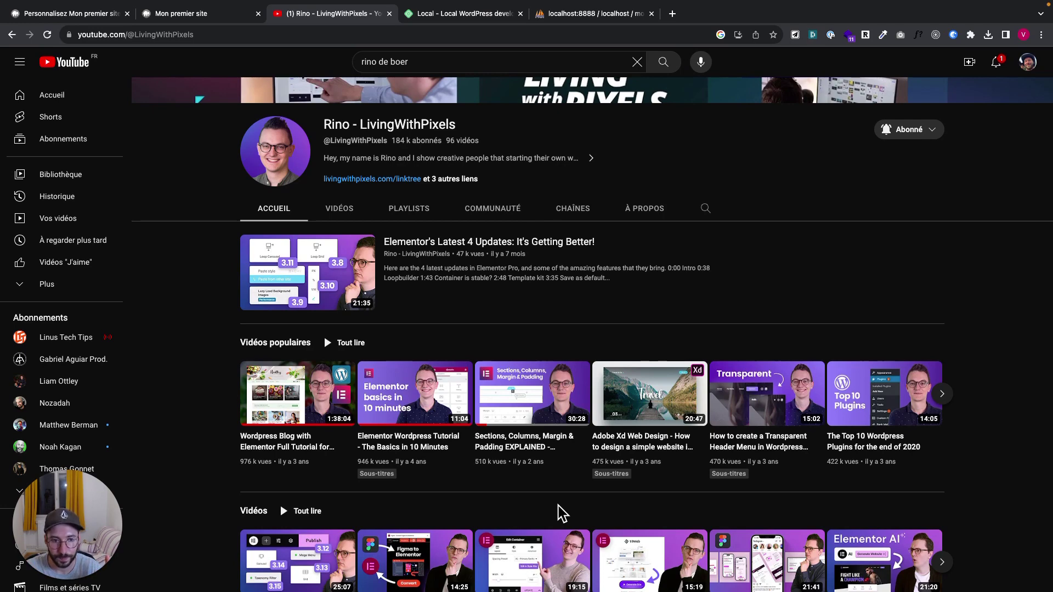
Return to the Customizer tab and close the Customizer
left_click(200, 13)
left_click(108, 14)
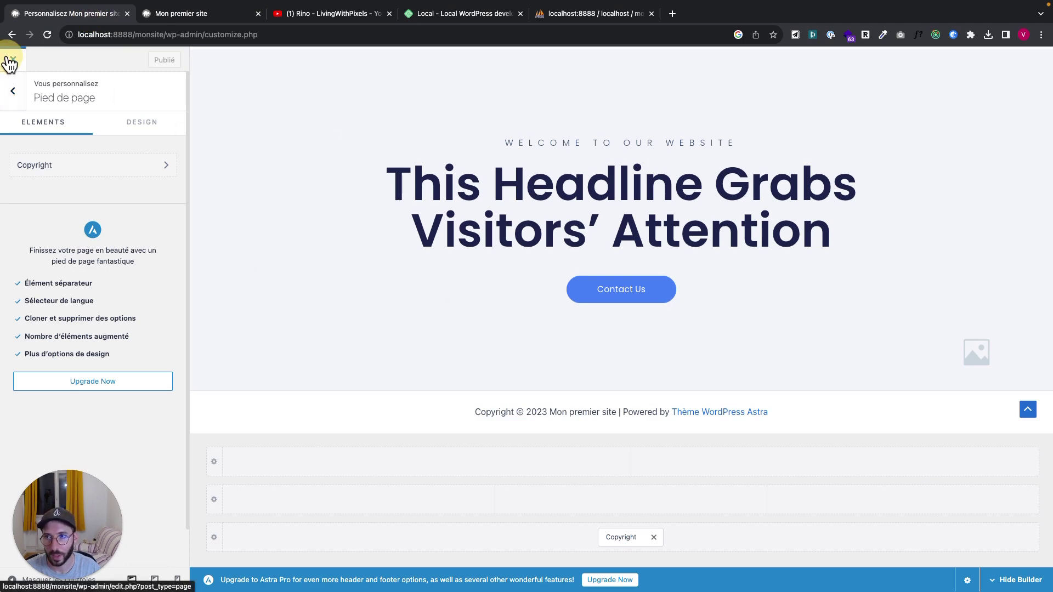
left_click(12, 58)
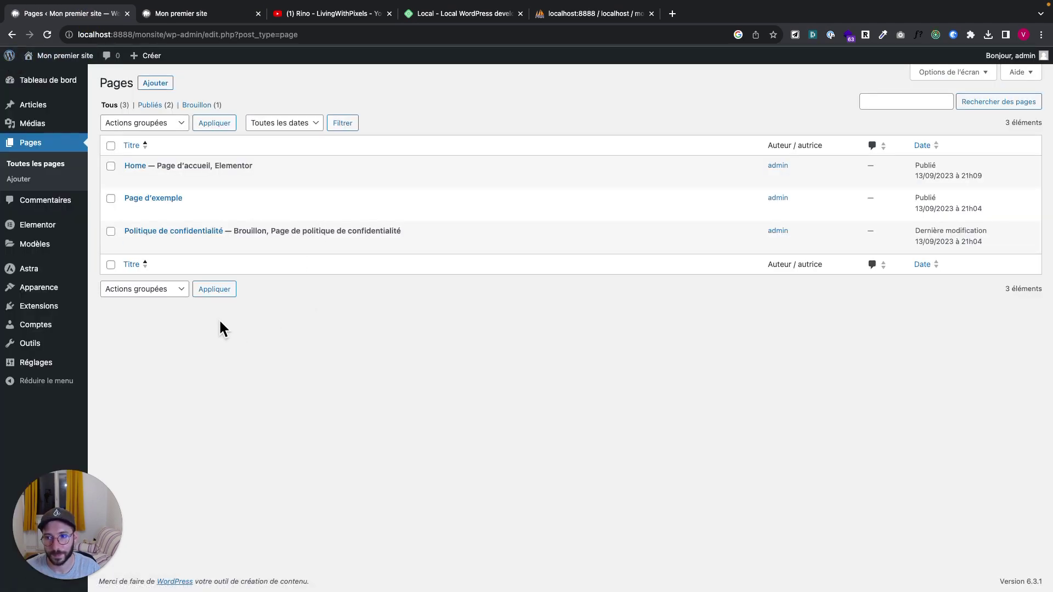